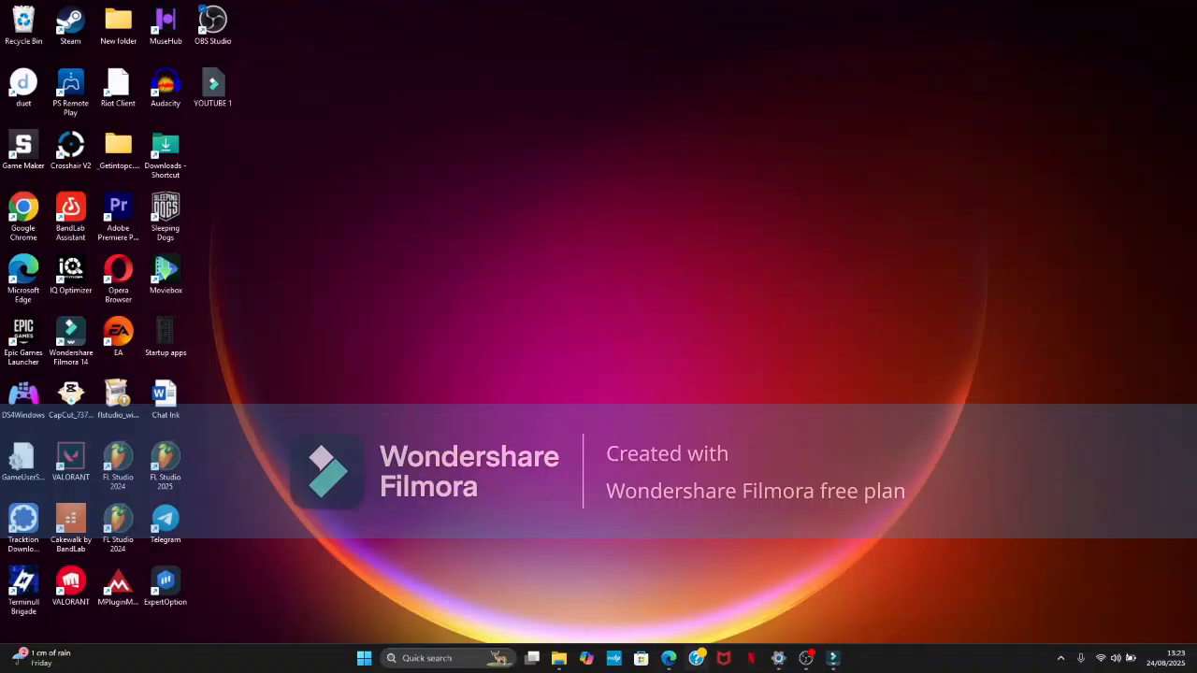
- Switch to the Canva browser window and open the text options in the untitled A4 design
{"action": "mouse_move", "coordinate": [671, 667]}
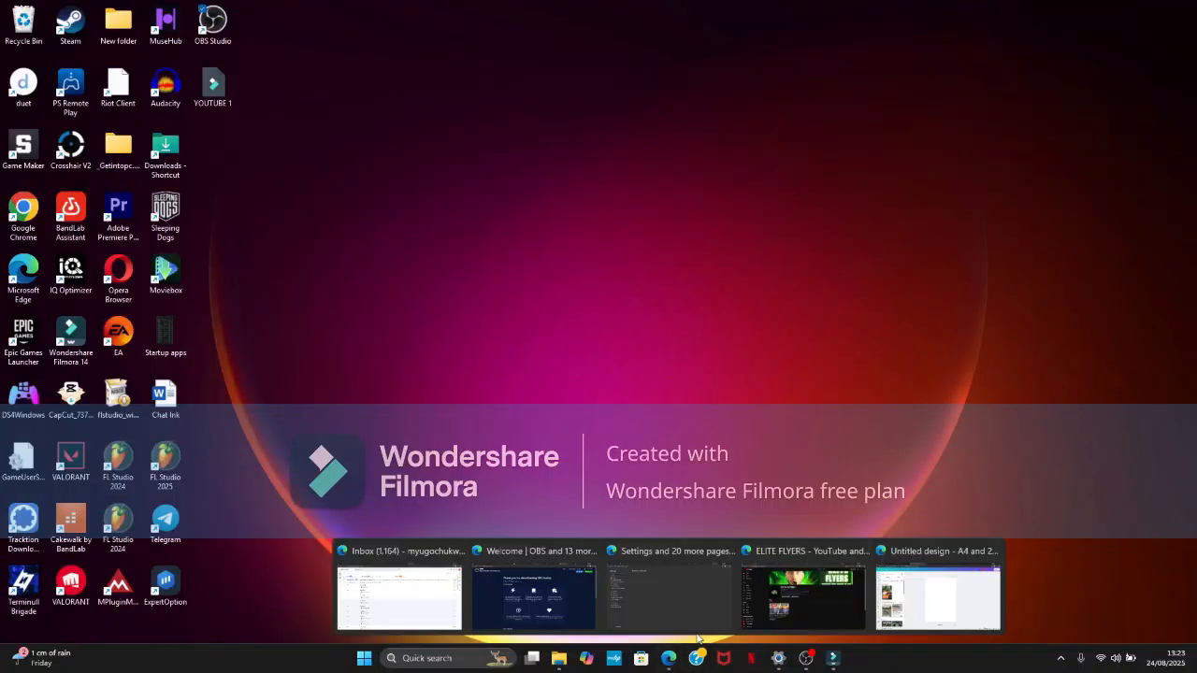
{"action": "left_click", "coordinate": [904, 617]}
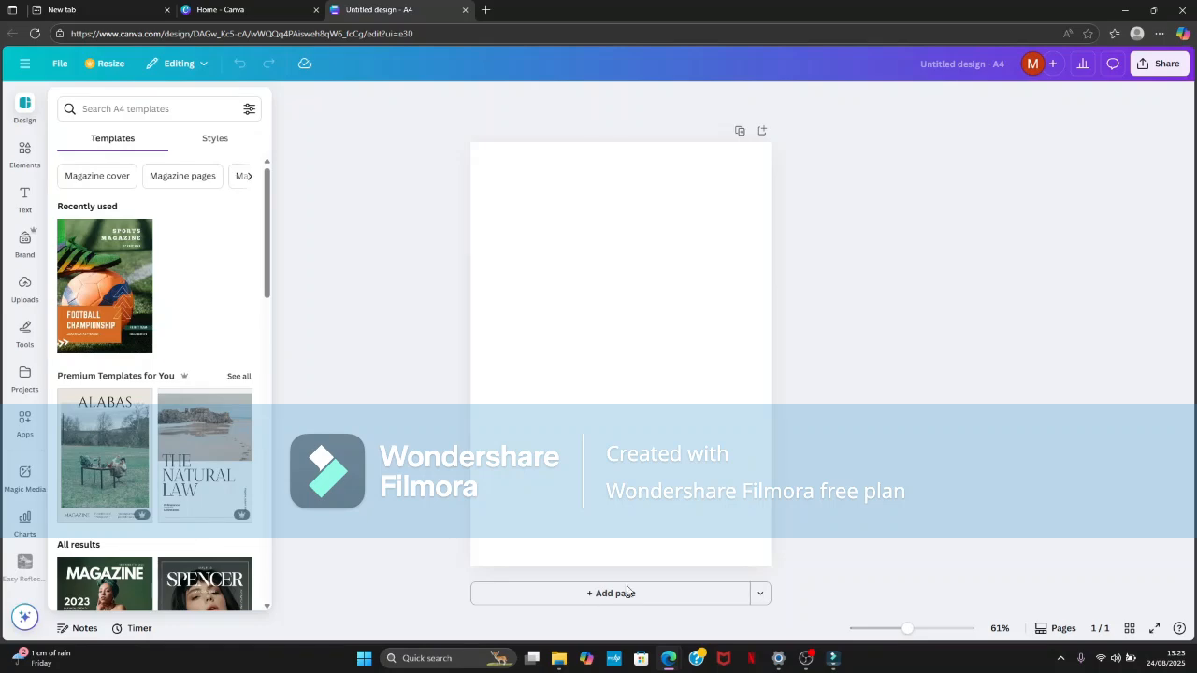
{"action": "left_click", "coordinate": [203, 13]}
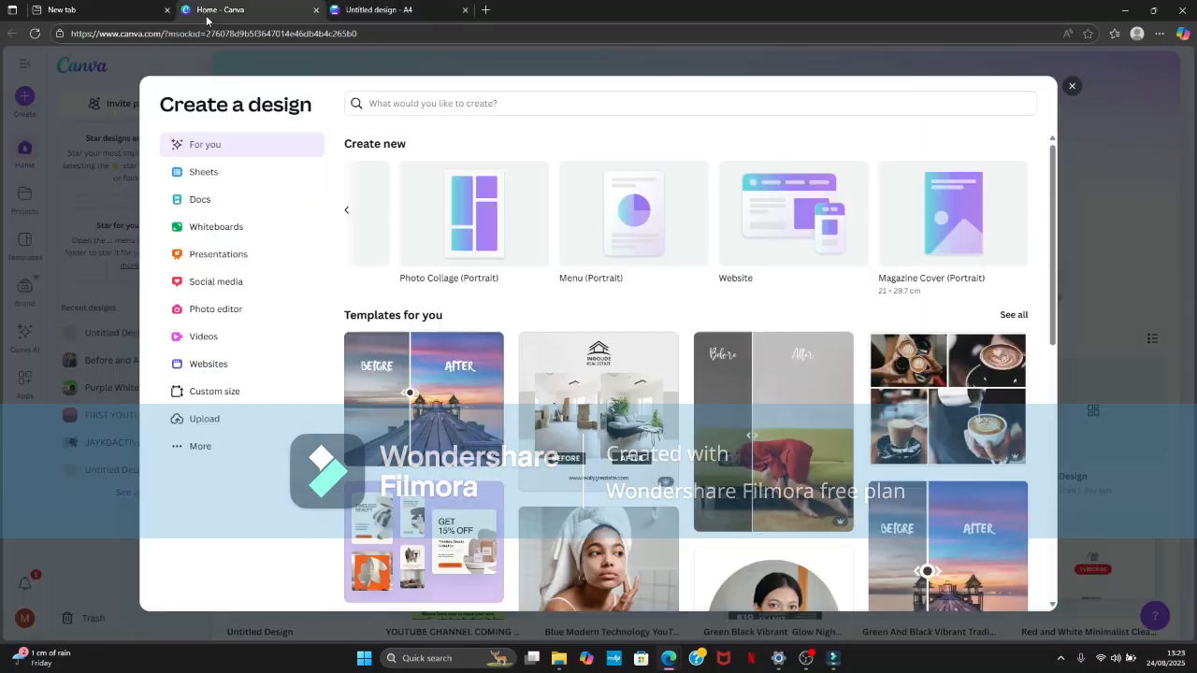
{"action": "left_click", "coordinate": [376, 11]}
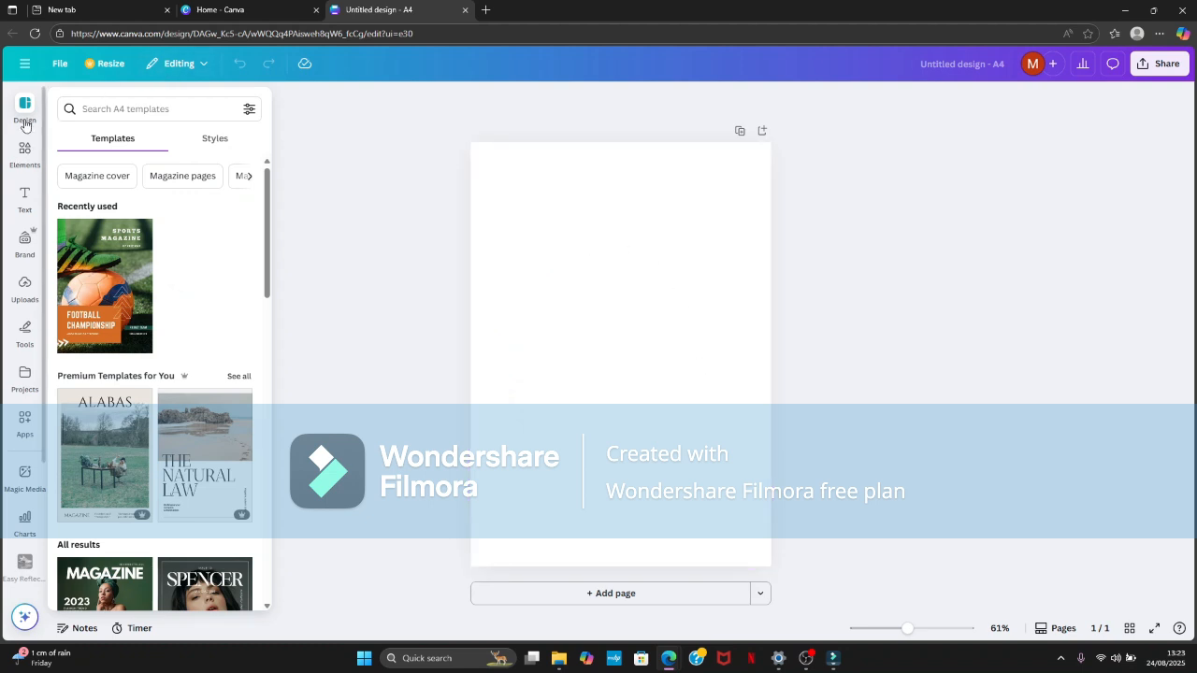
{"action": "left_click", "coordinate": [26, 200]}
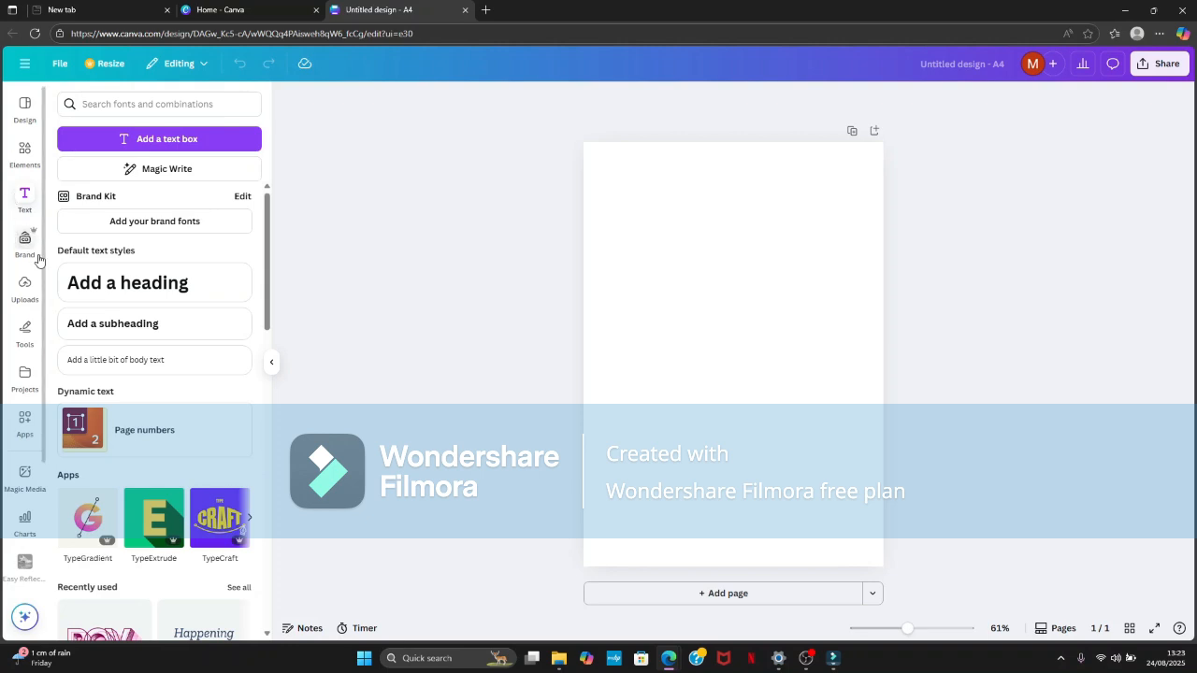
- Upload the "download" PNG file from the Downloads folder to the image uploads
{"action": "left_click", "coordinate": [25, 288]}
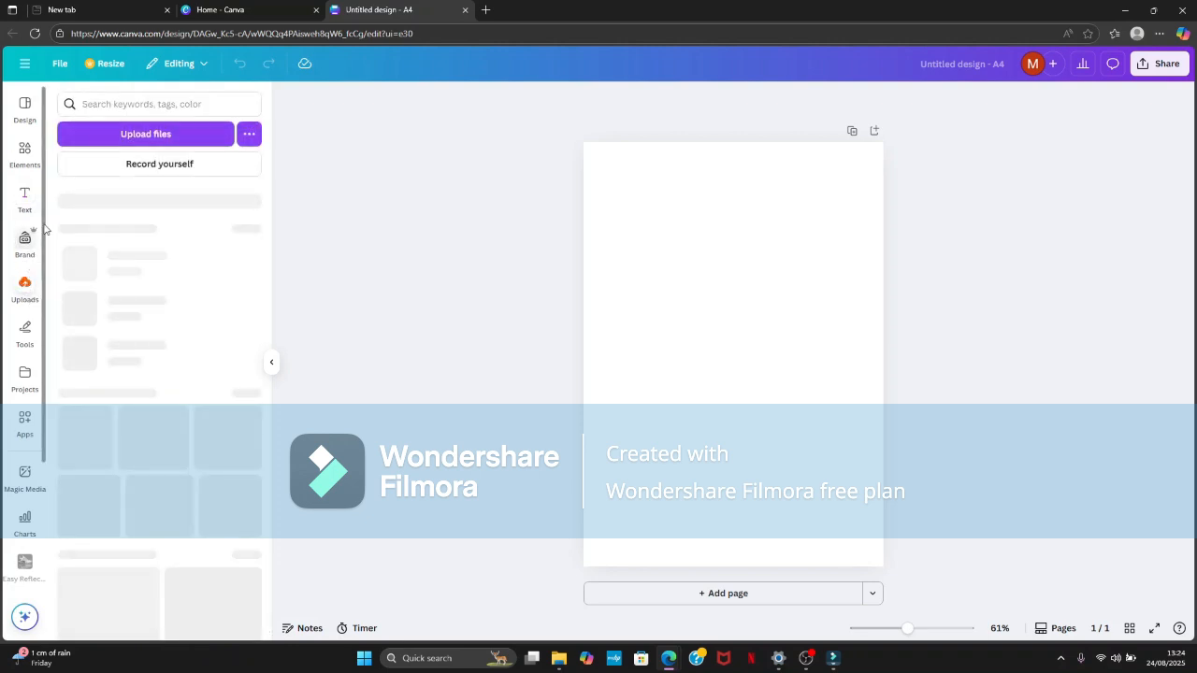
{"action": "left_click", "coordinate": [119, 143]}
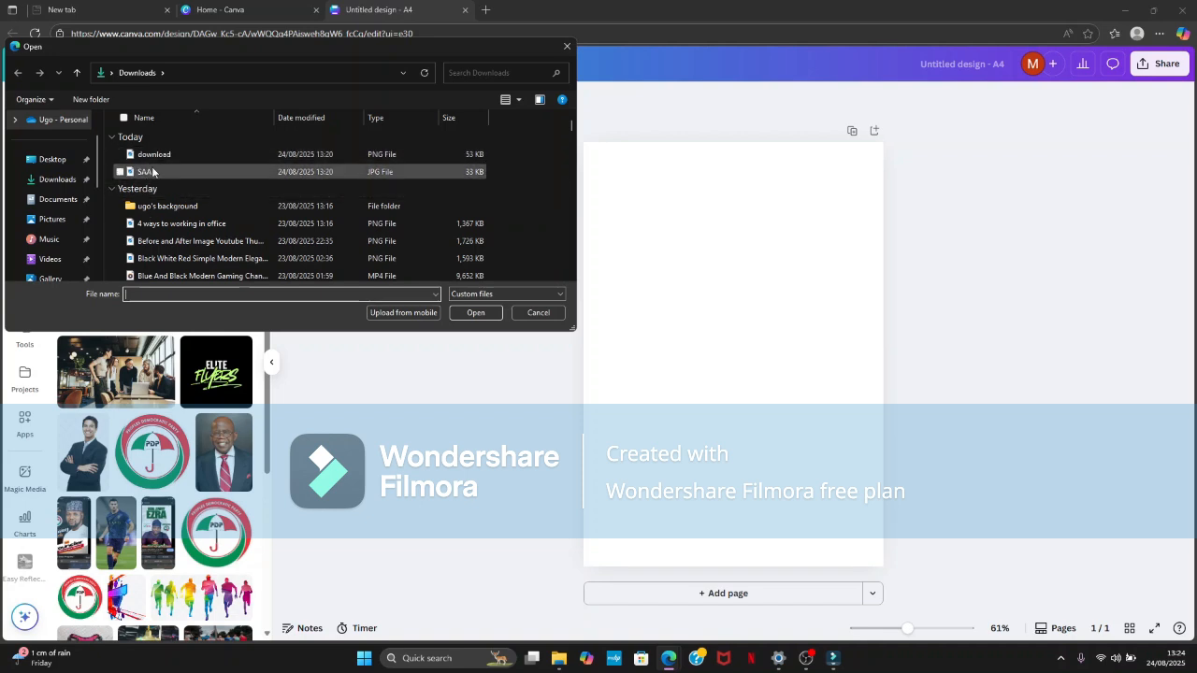
{"action": "left_click", "coordinate": [153, 164]}
{"action": "double_click", "coordinate": [153, 161]}
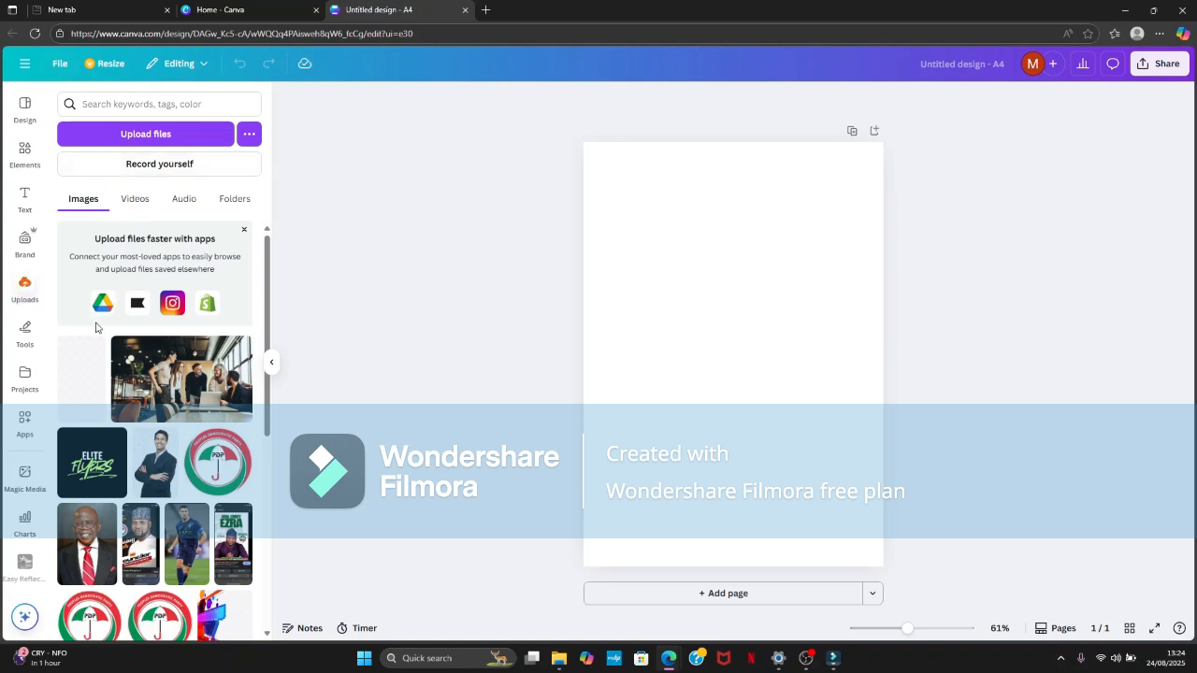
{"action": "mouse_move", "coordinate": [101, 382]}
{"action": "left_click", "coordinate": [82, 392]}
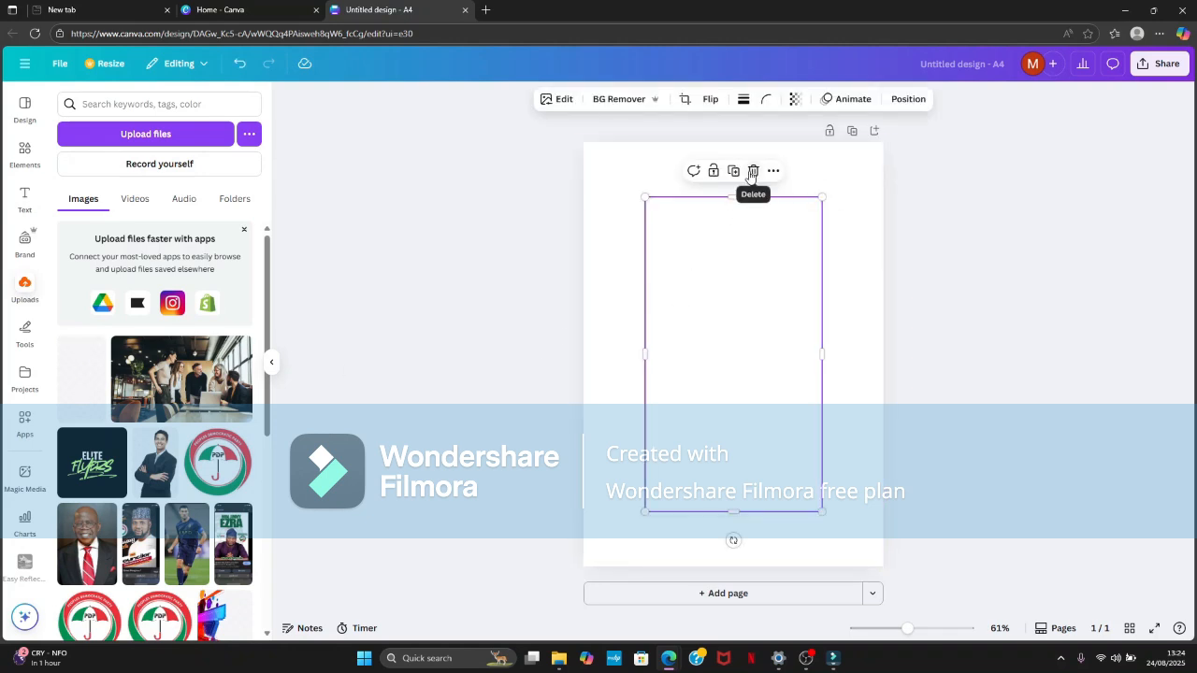
{"action": "left_click_drag", "start_coordinate": [640, 202], "coordinate": [691, 276]}
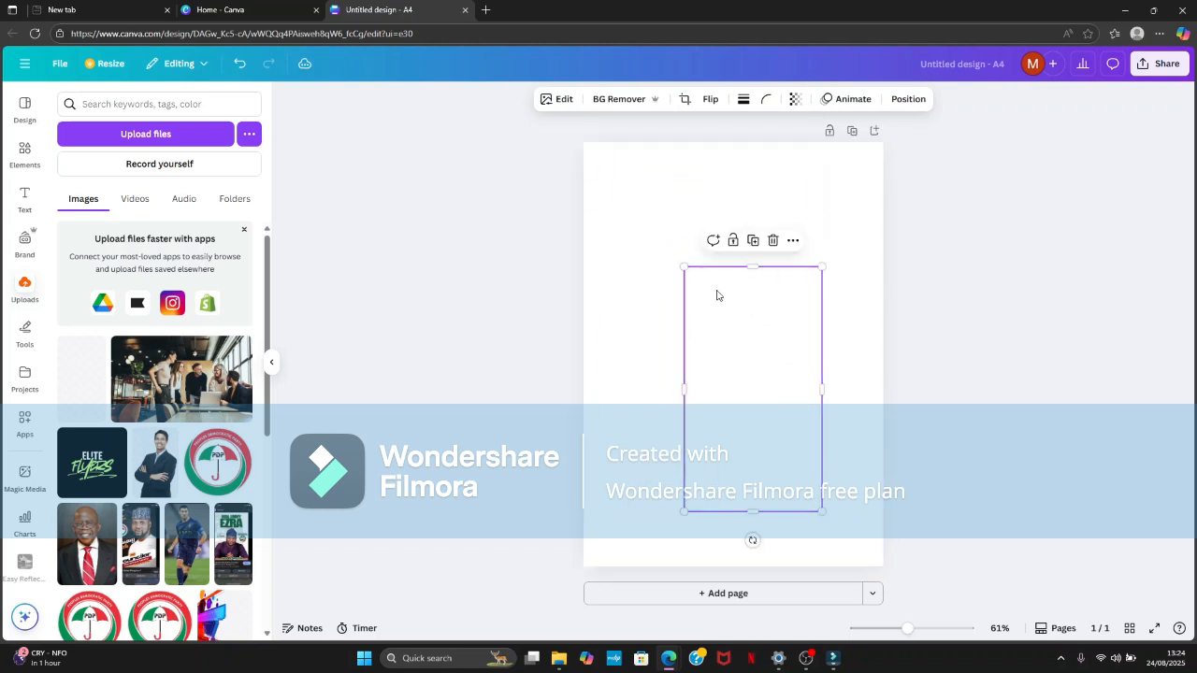
{"action": "left_click", "coordinate": [772, 242]}
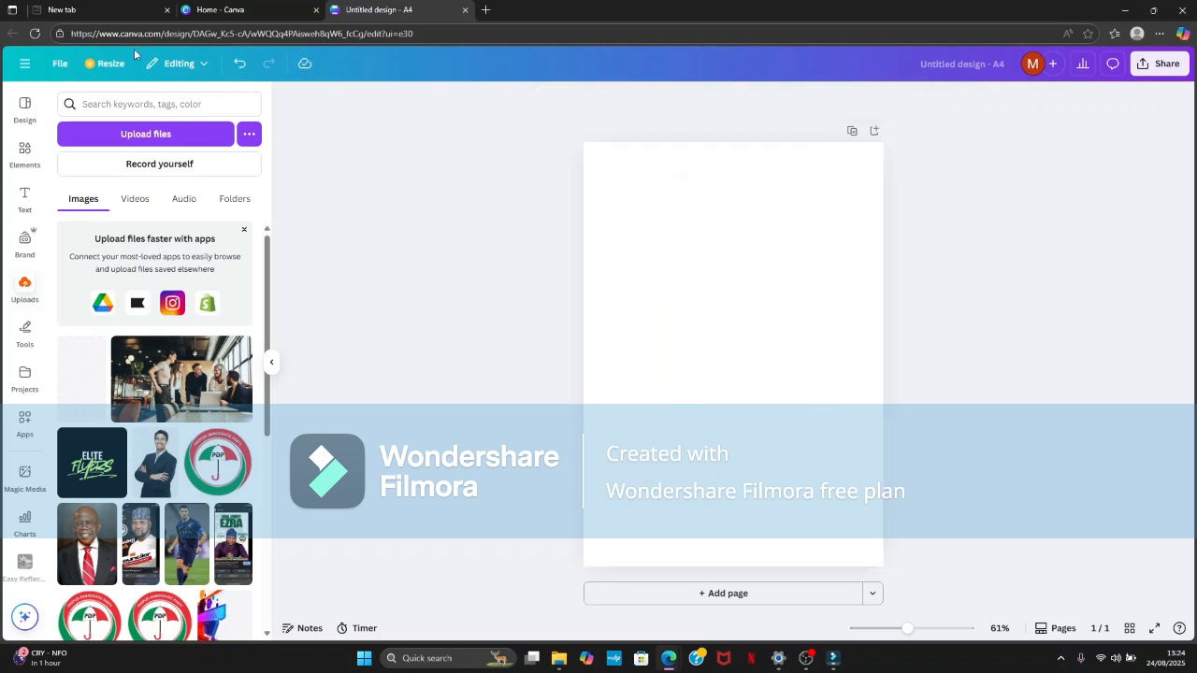
- Upload the SAA image from the Downloads folder, and upload the "download" PNG again
{"action": "left_click", "coordinate": [177, 133]}
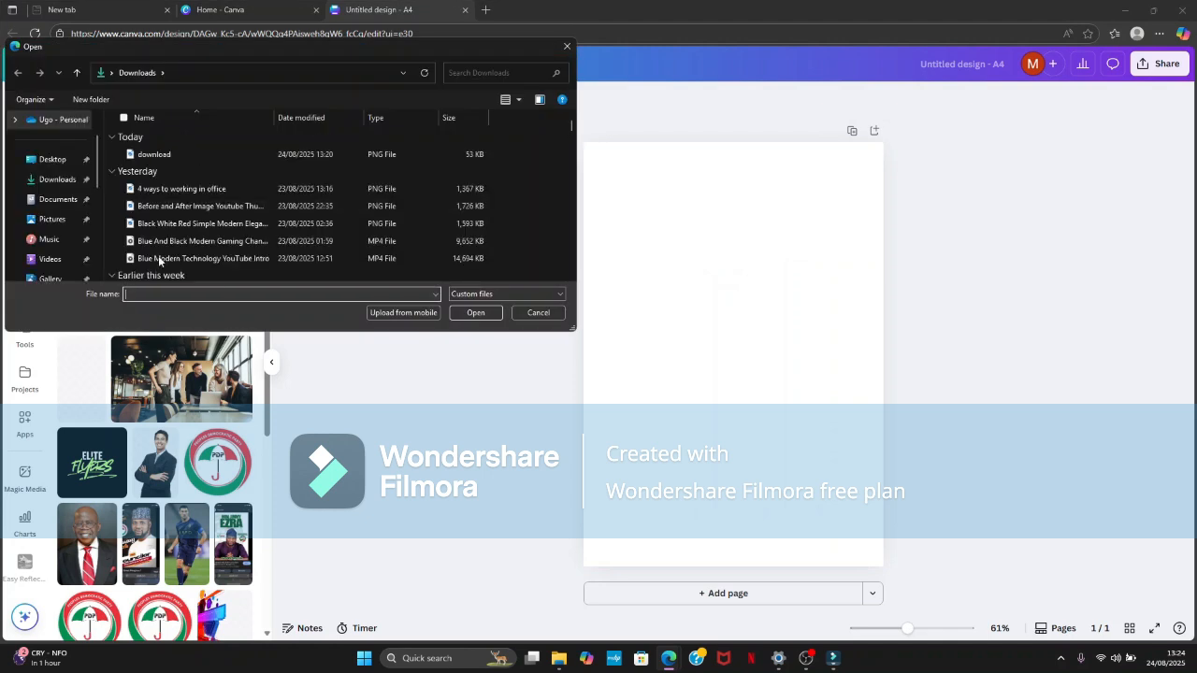
{"action": "double_click", "coordinate": [159, 174]}
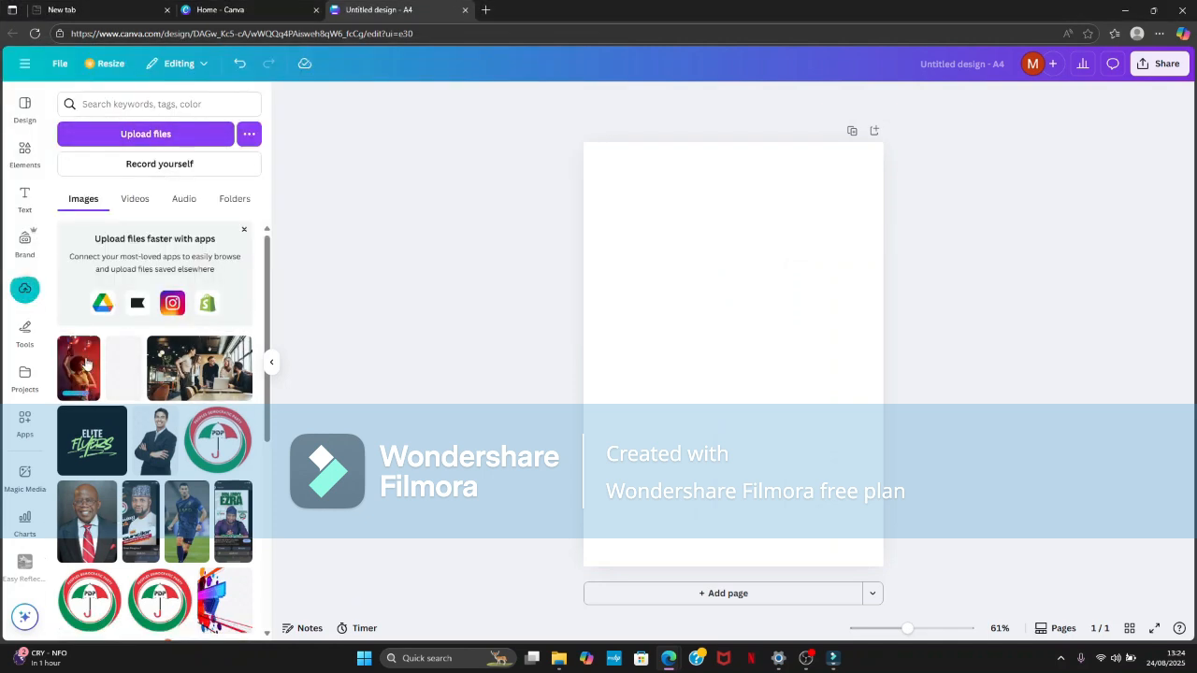
{"action": "left_click", "coordinate": [91, 136]}
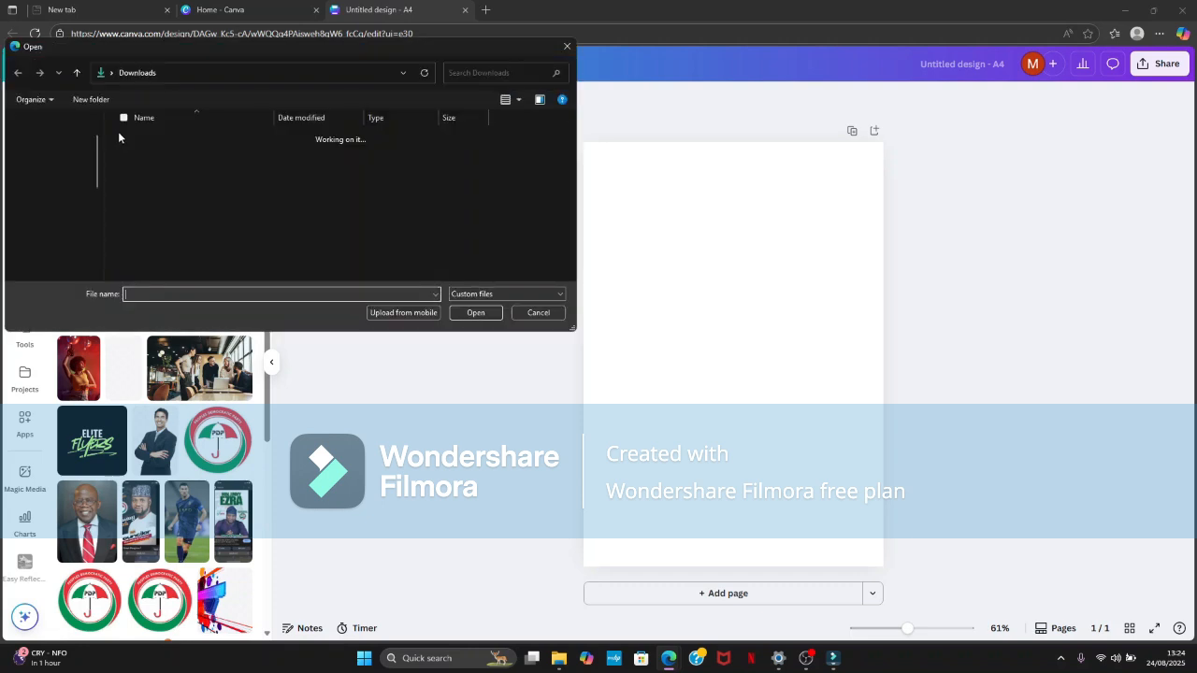
{"action": "left_click", "coordinate": [135, 156]}
{"action": "double_click", "coordinate": [135, 155]}
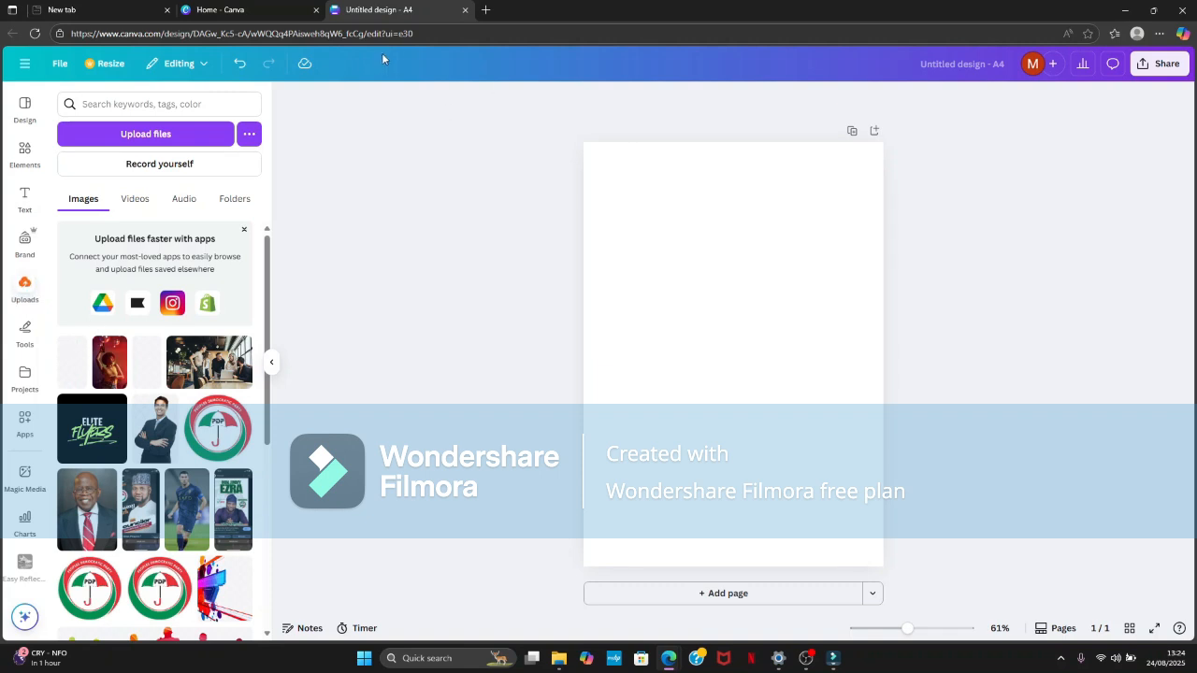
- Close the untitled A4 design and create a new blank portrait flyer from the home page
{"action": "left_click", "coordinate": [463, 10]}
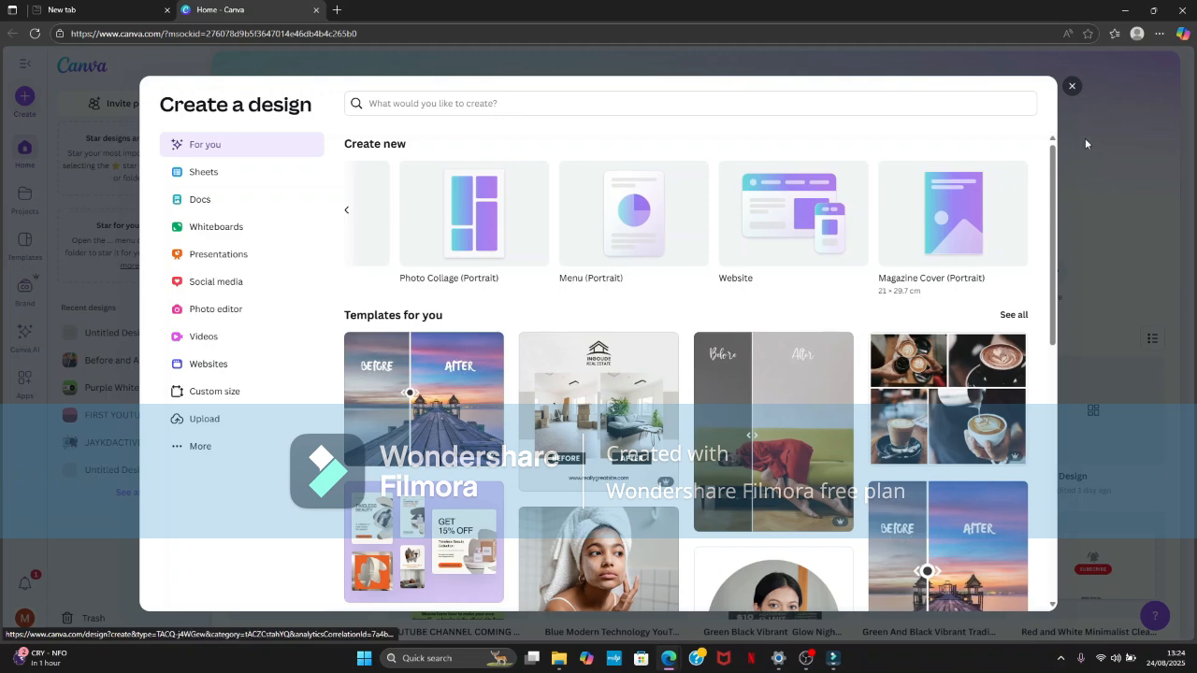
{"action": "left_click", "coordinate": [1072, 85]}
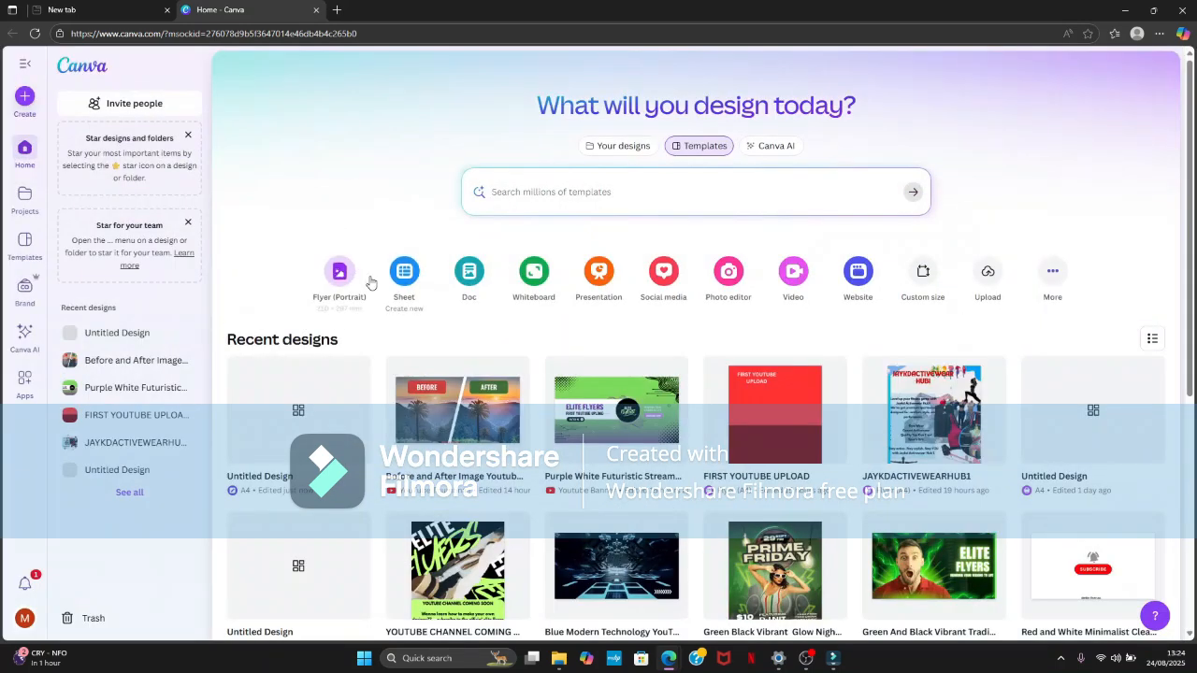
{"action": "left_click", "coordinate": [339, 273]}
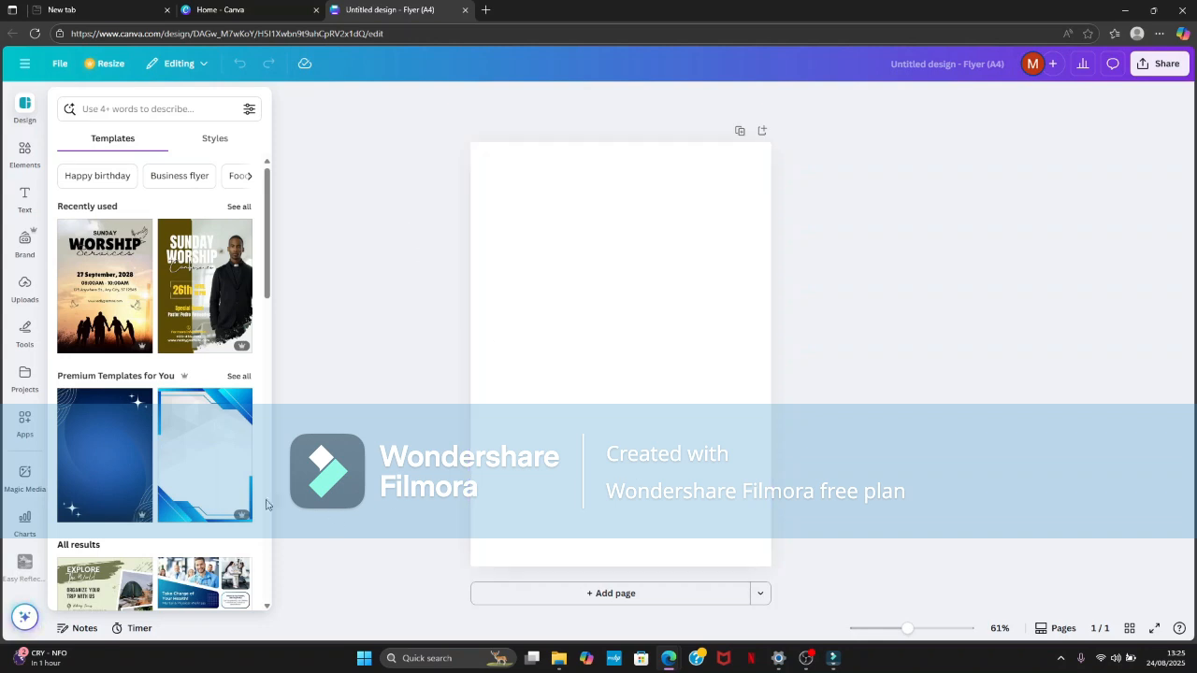
- Upload the "download" PNG file from the Downloads folder again, this time from within the new flyer
{"action": "scroll", "coordinate": [141, 400], "scroll_direction": "down", "scroll_amount": 3}
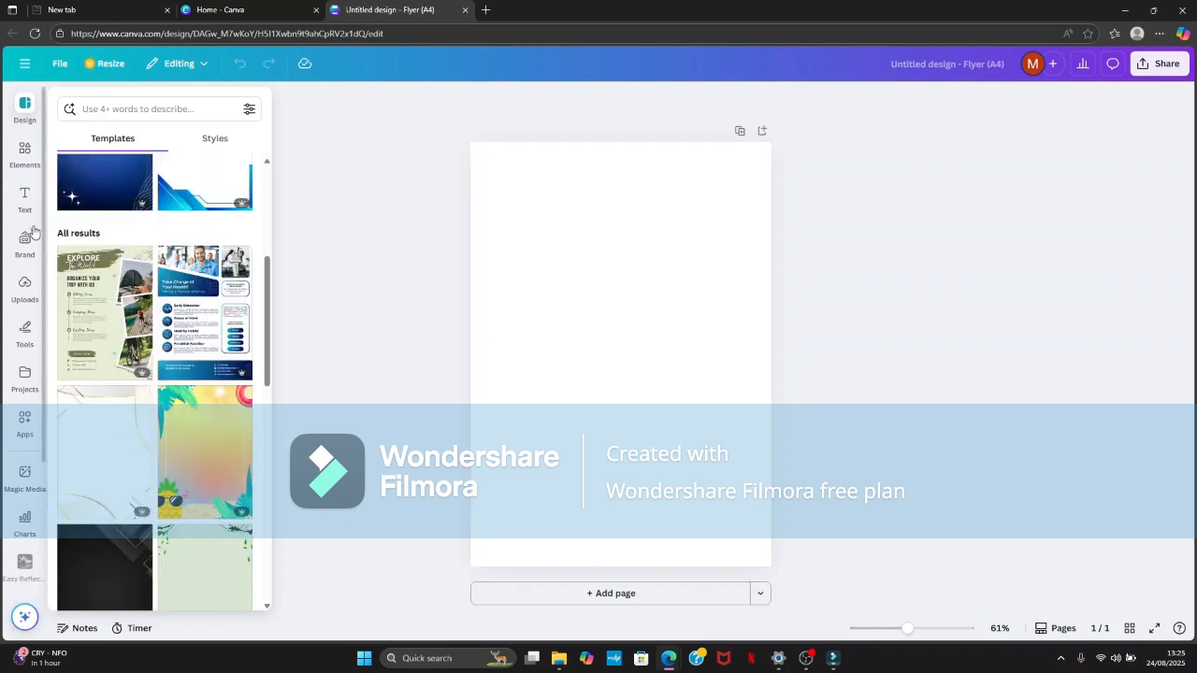
{"action": "left_click", "coordinate": [25, 288]}
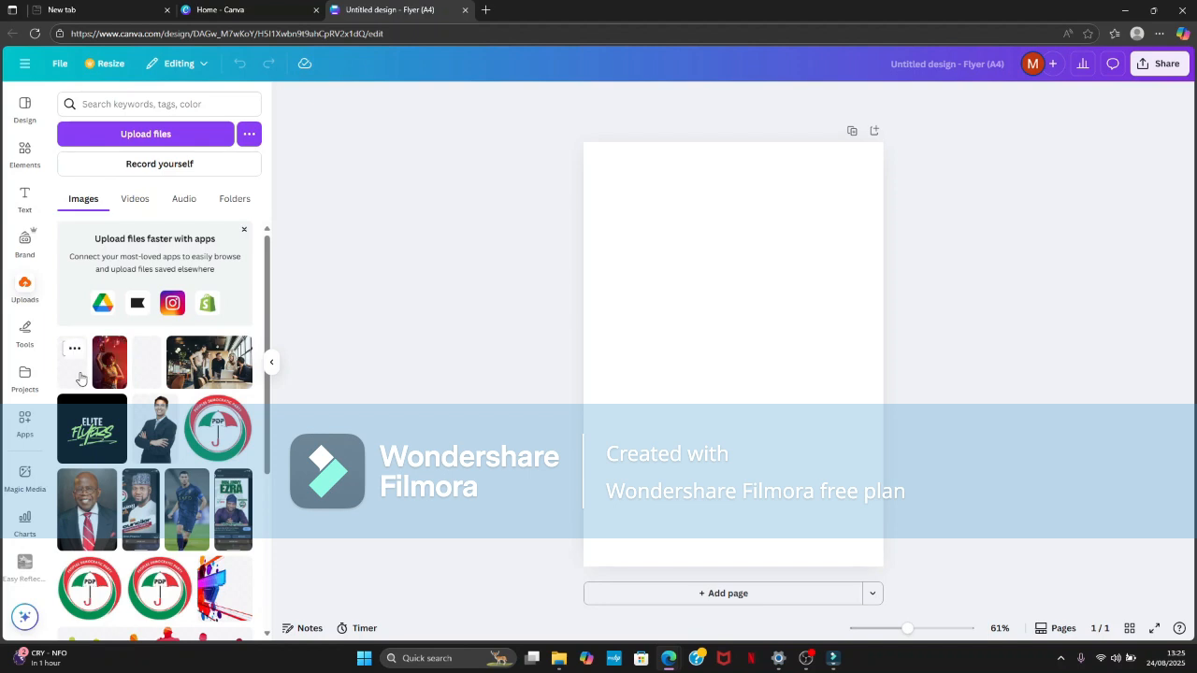
{"action": "left_click", "coordinate": [119, 139]}
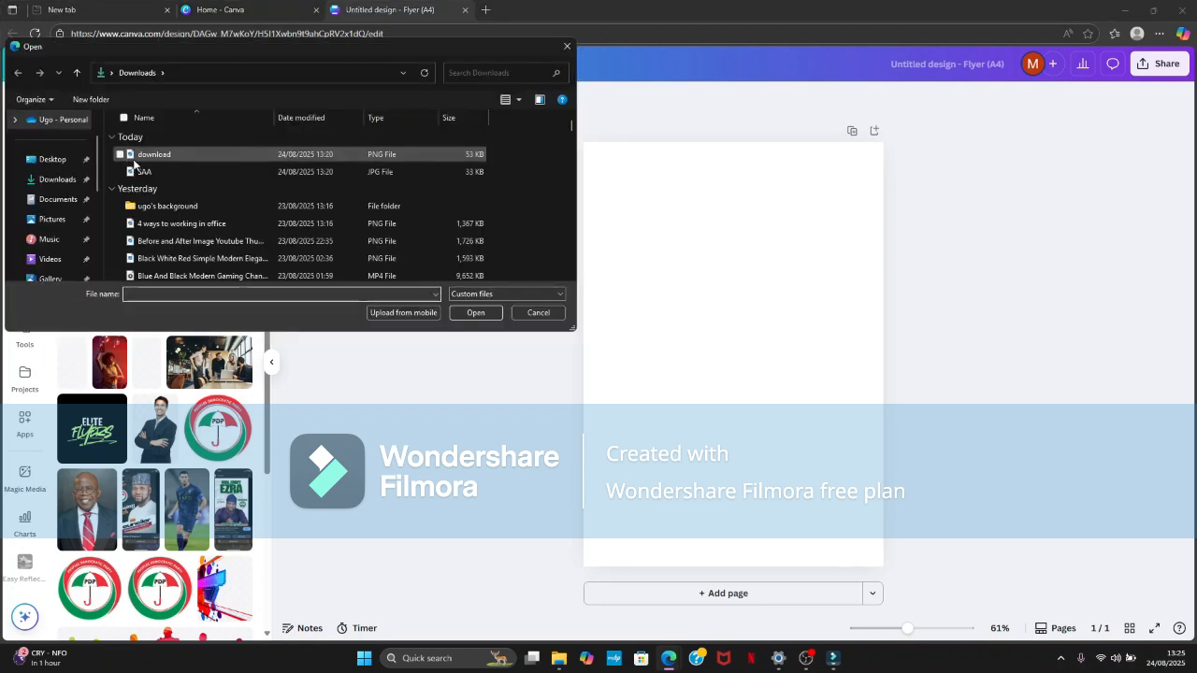
{"action": "double_click", "coordinate": [153, 157]}
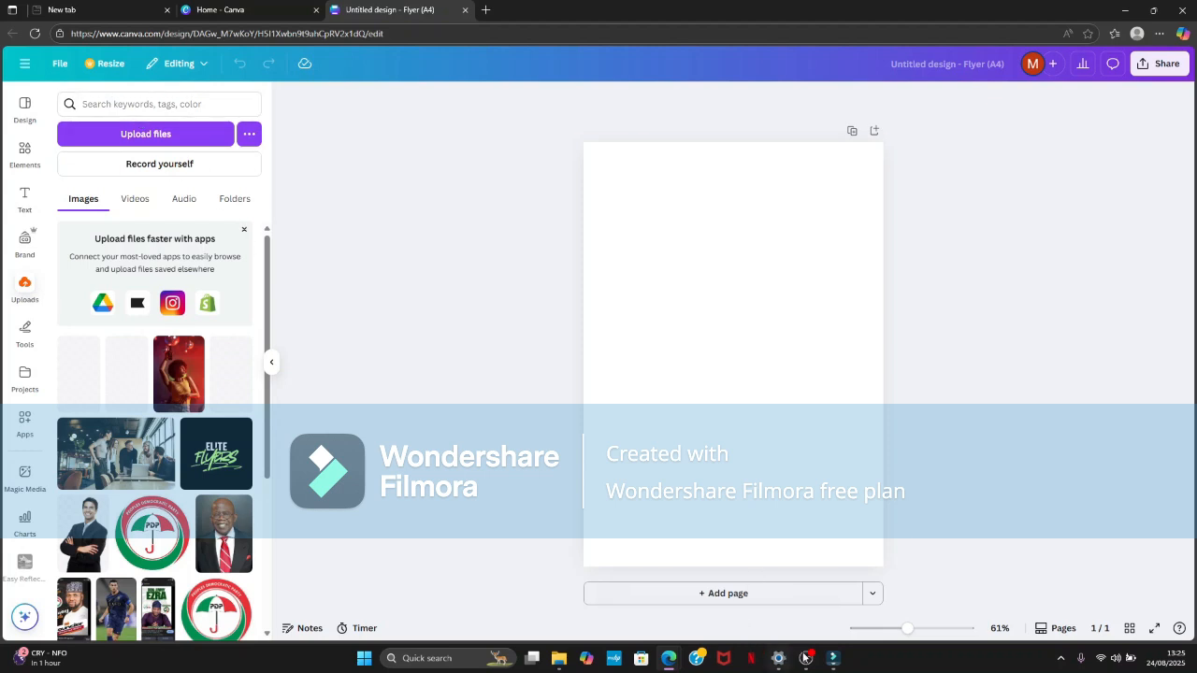
{"action": "mouse_move", "coordinate": [811, 660]}
{"action": "left_click", "coordinate": [836, 611]}
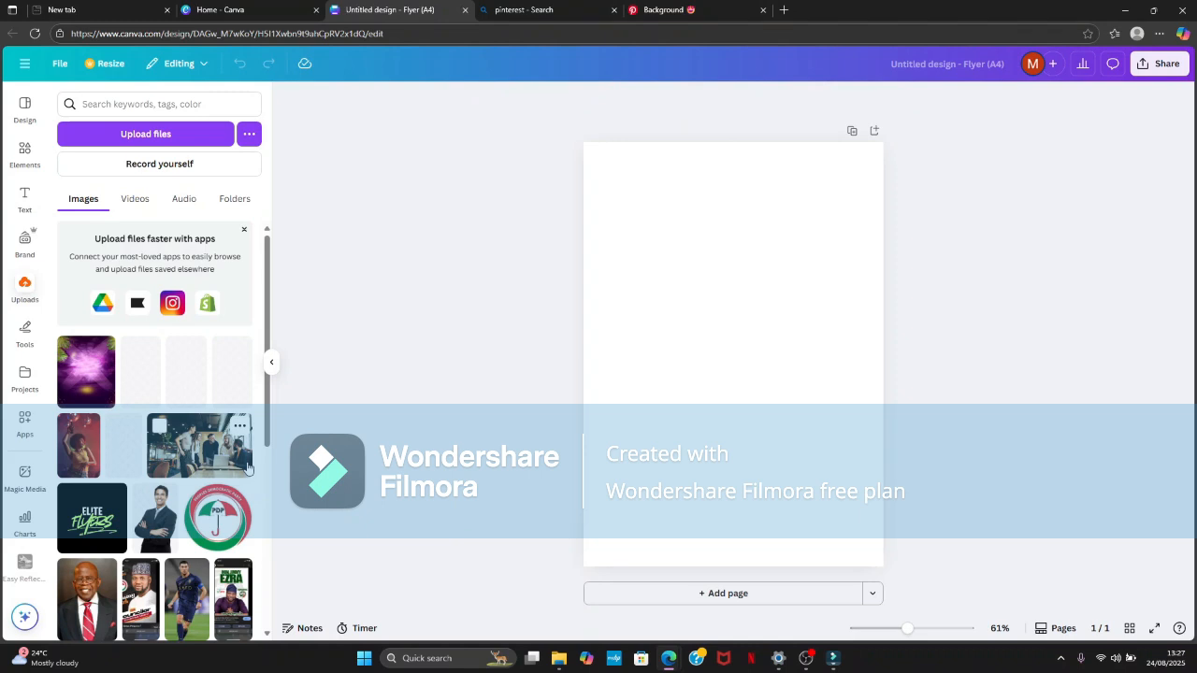
- Place the uploaded purple tropical background on the page and enlarge it to cover the whole flyer
{"action": "left_click", "coordinate": [82, 388]}
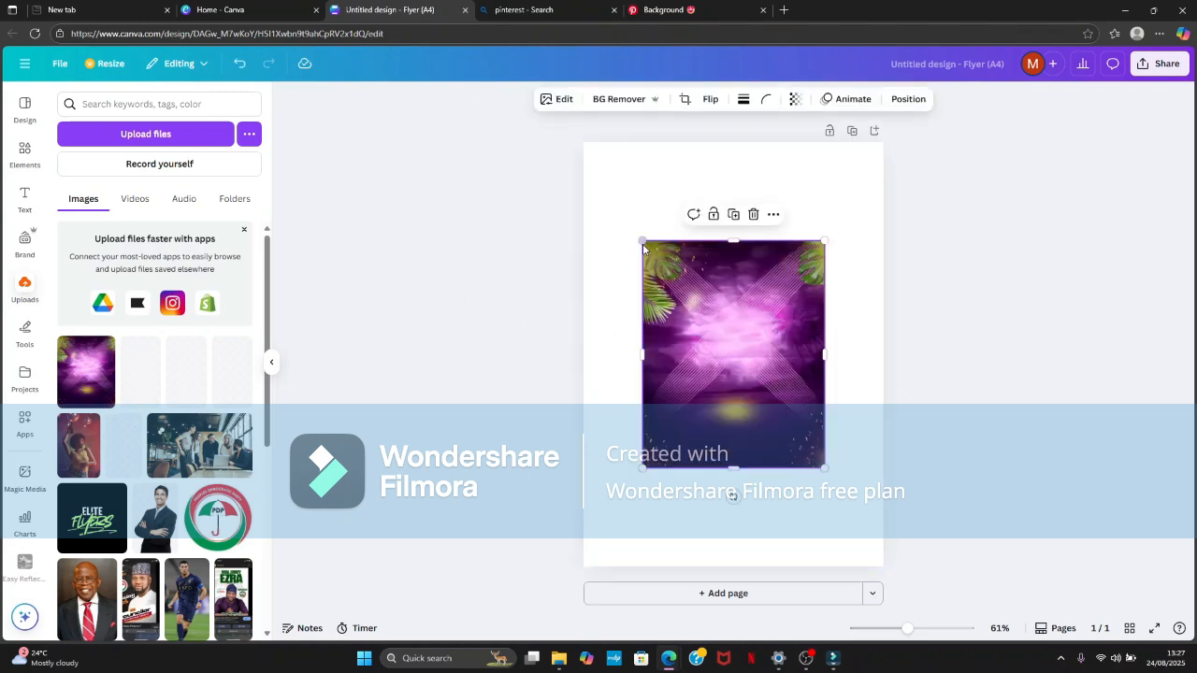
{"action": "left_click_drag", "start_coordinate": [642, 245], "coordinate": [583, 167]}
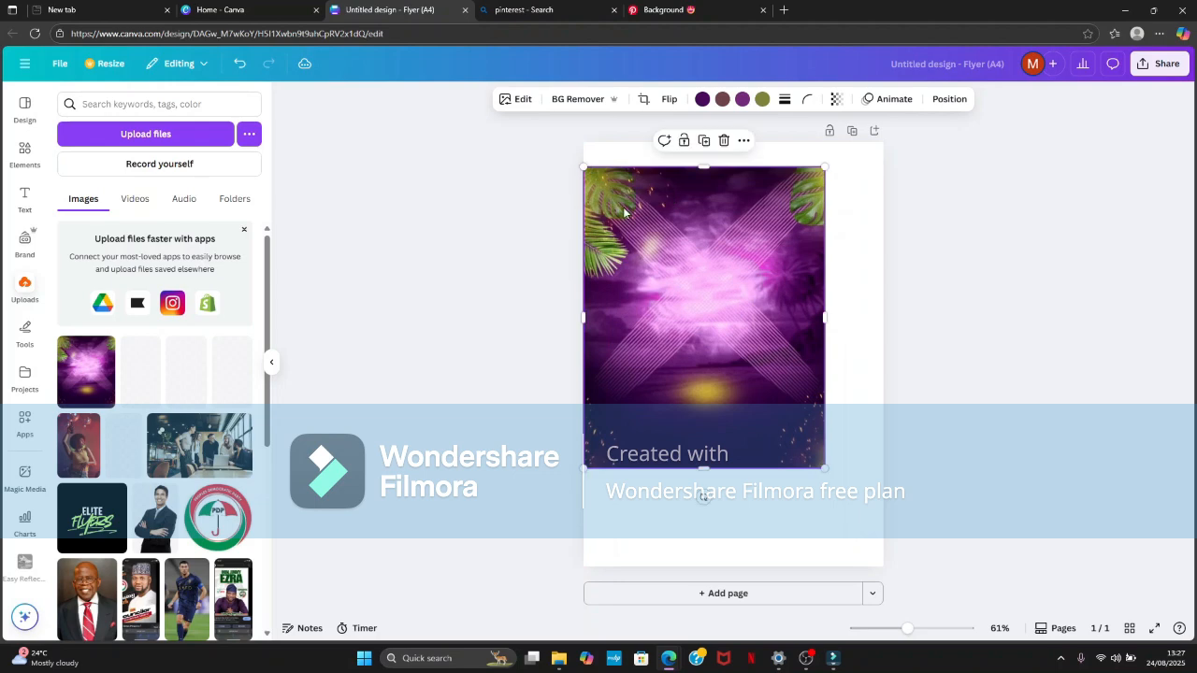
{"action": "left_click", "coordinate": [876, 263]}
{"action": "left_click_drag", "start_coordinate": [664, 265], "coordinate": [666, 240]}
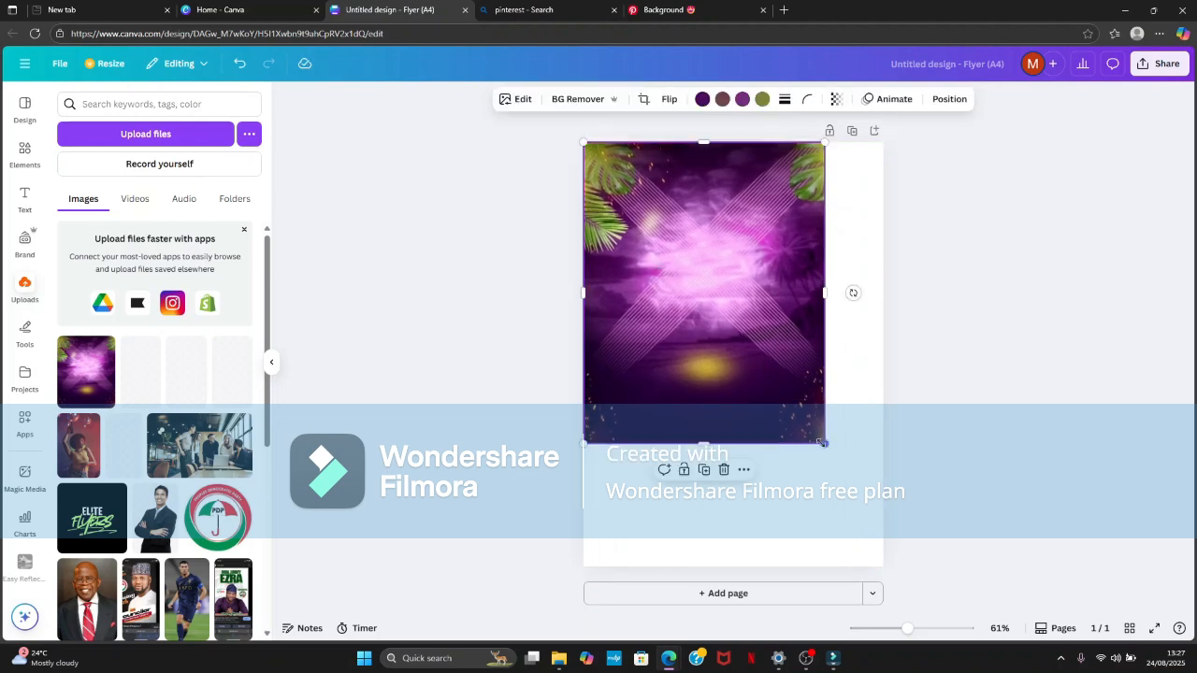
{"action": "left_click_drag", "start_coordinate": [820, 442], "coordinate": [883, 523]}
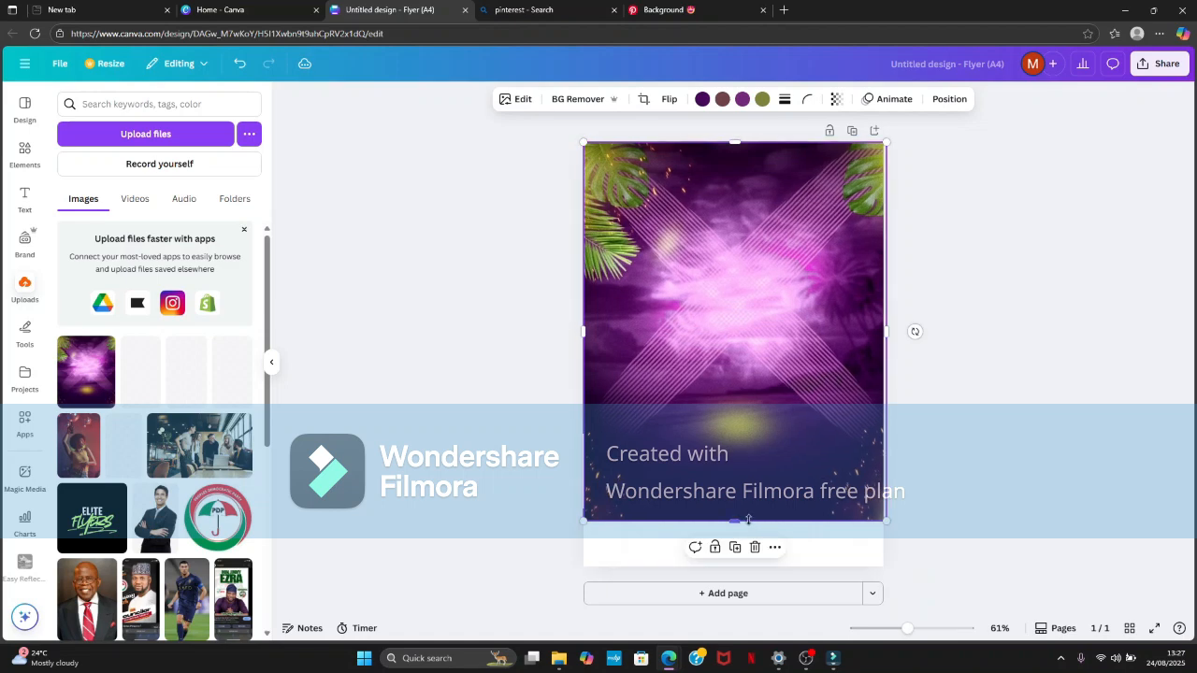
{"action": "left_click_drag", "start_coordinate": [748, 520], "coordinate": [748, 566]}
{"action": "left_click", "coordinate": [1024, 351]}
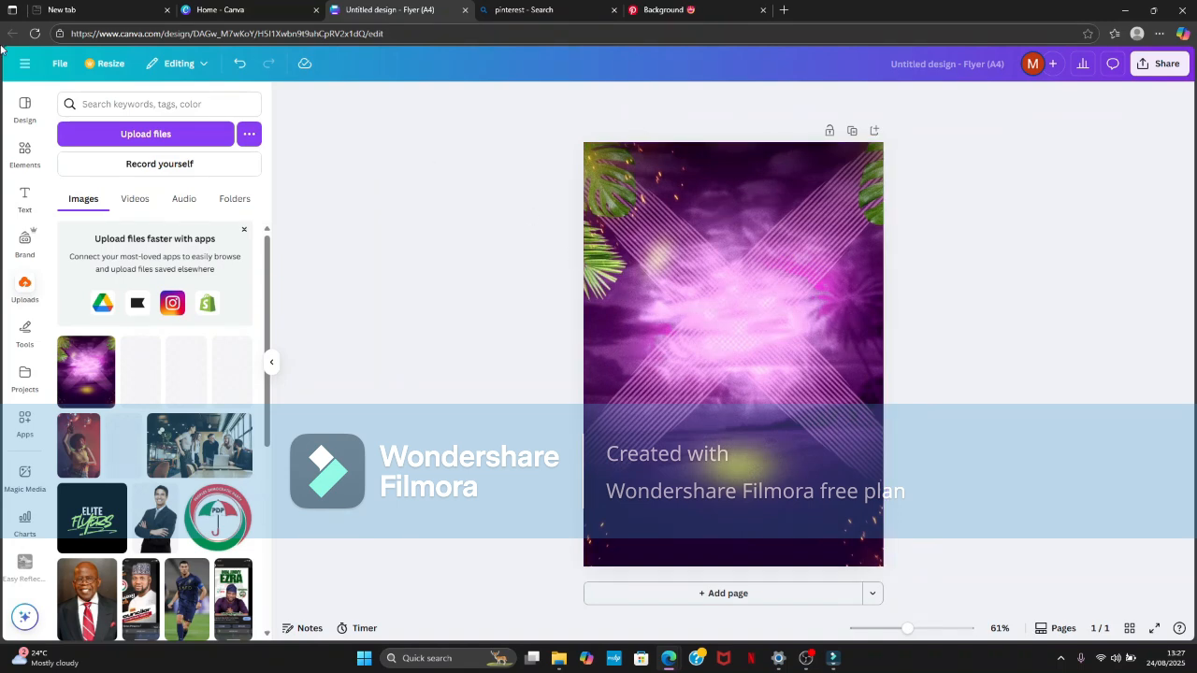
- Add a default heading to the flyer and move it up near the top of the page
{"action": "left_click", "coordinate": [24, 198]}
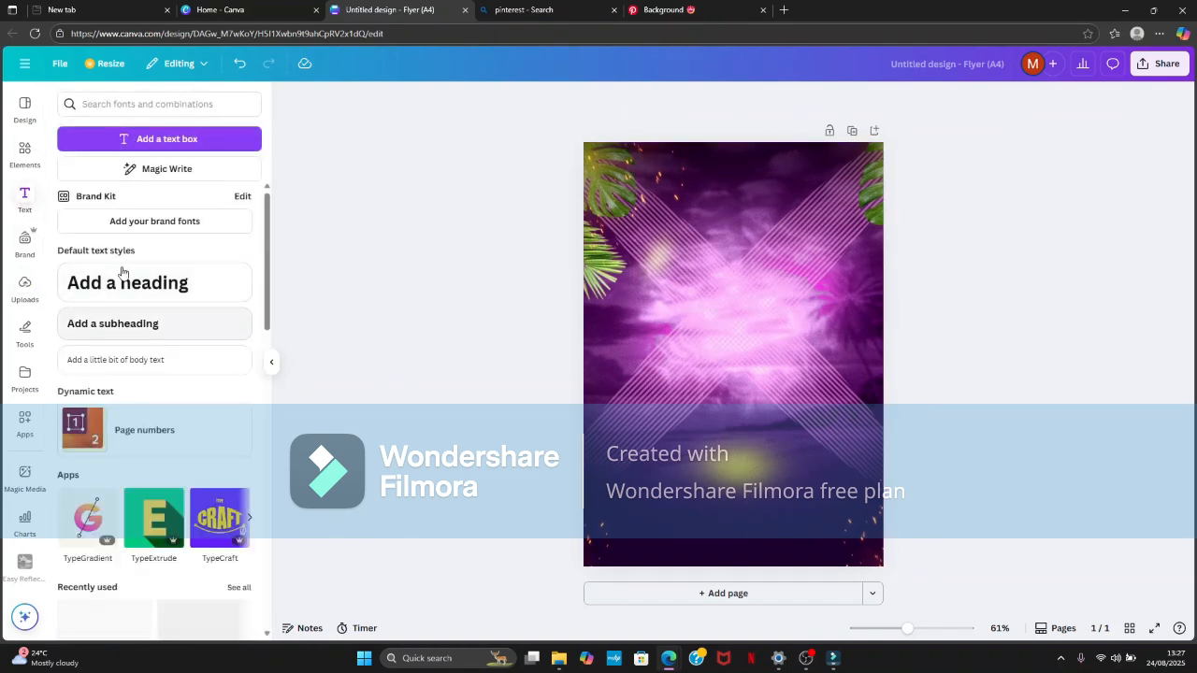
{"action": "left_click", "coordinate": [120, 280]}
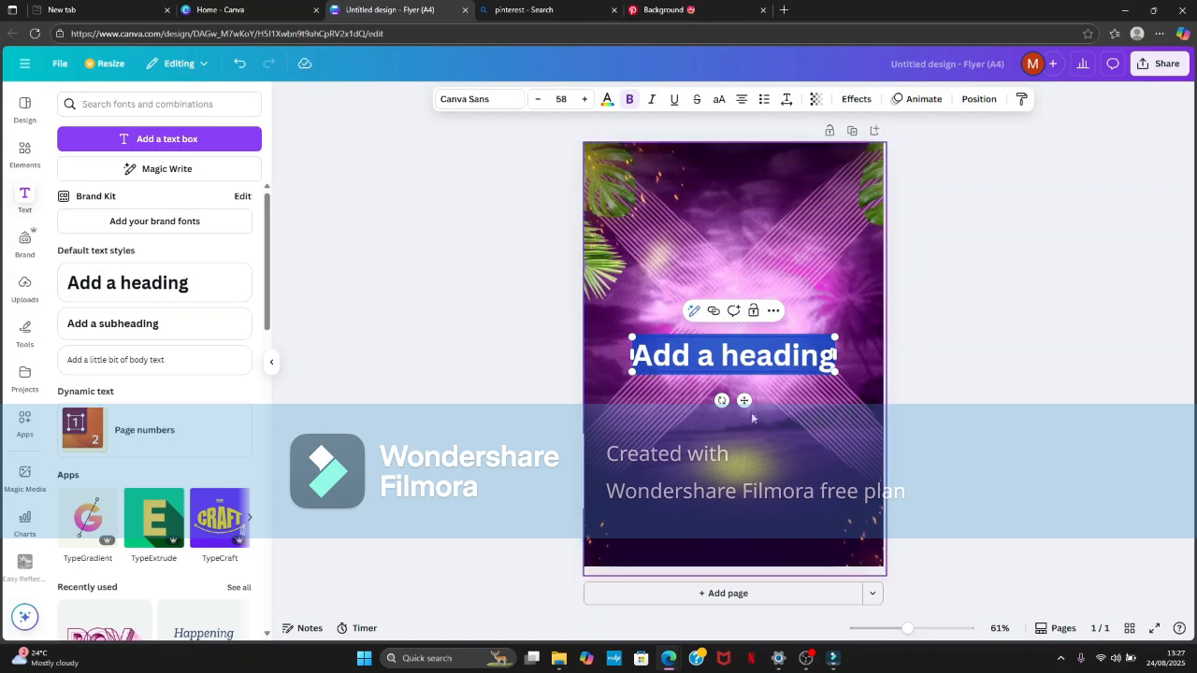
{"action": "left_click_drag", "start_coordinate": [744, 400], "coordinate": [748, 252]}
{"action": "left_click", "coordinate": [976, 260]}
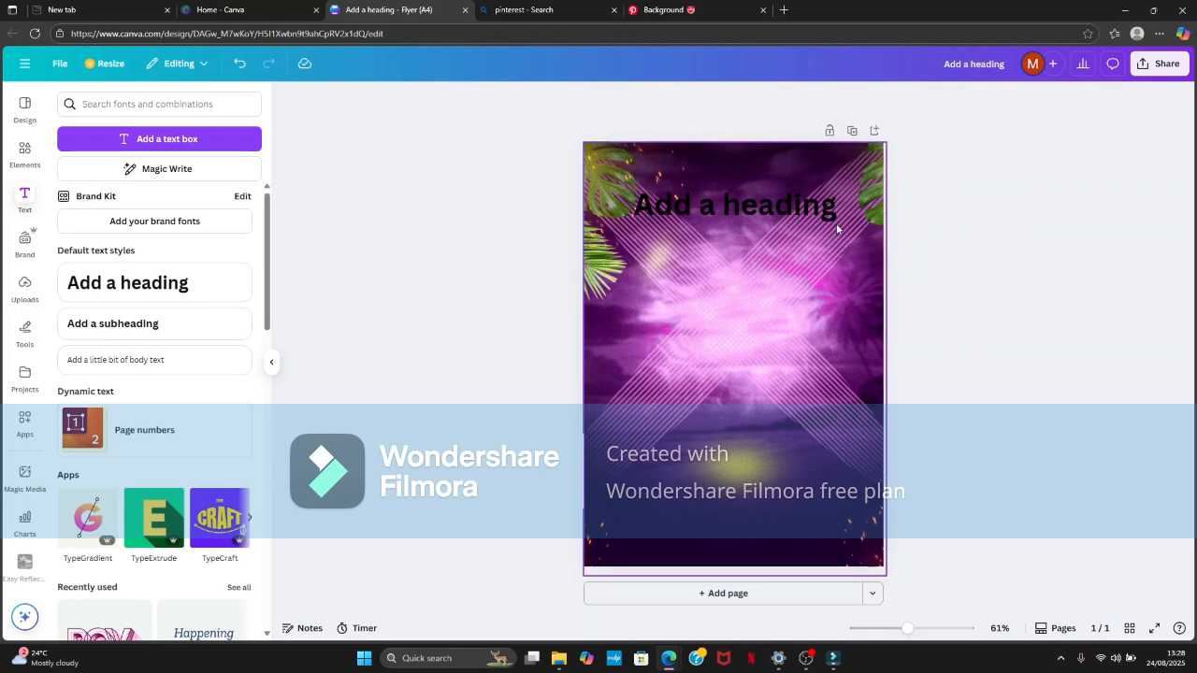
- Replace the placeholder heading text with "PURPLE BASH PARTY"
{"action": "left_click", "coordinate": [815, 206]}
{"action": "left_click", "coordinate": [815, 206]}
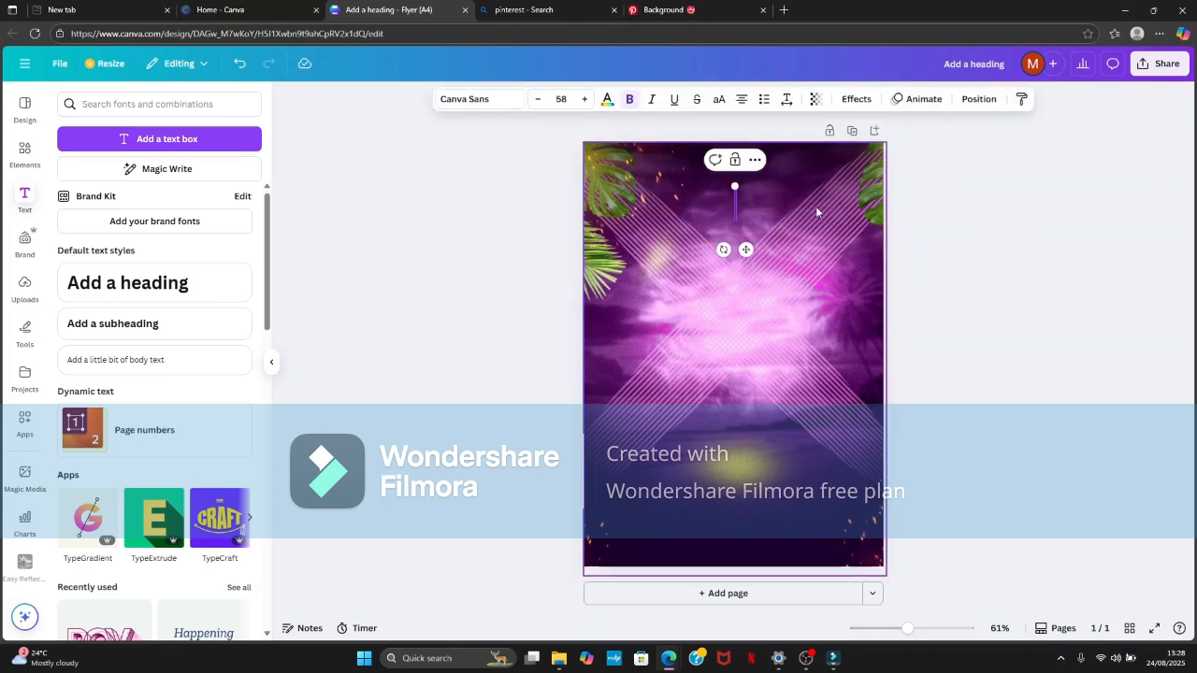
{"action": "type", "text": "PURPL"}
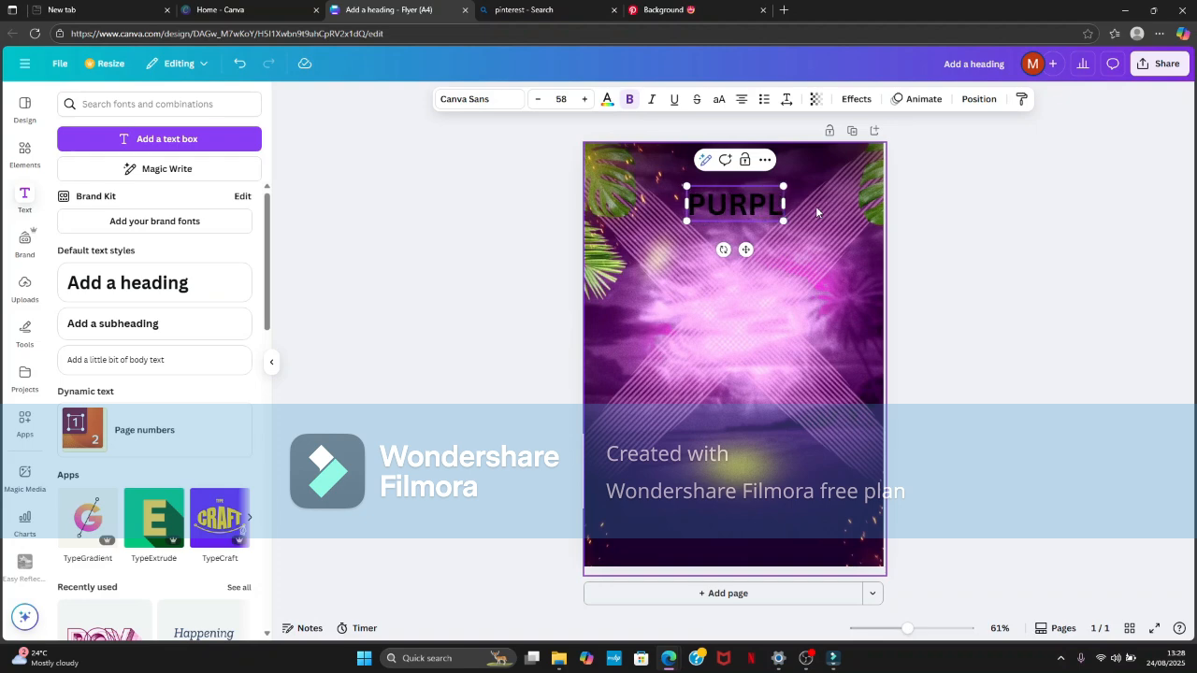
{"action": "type", "text": "E BA"}
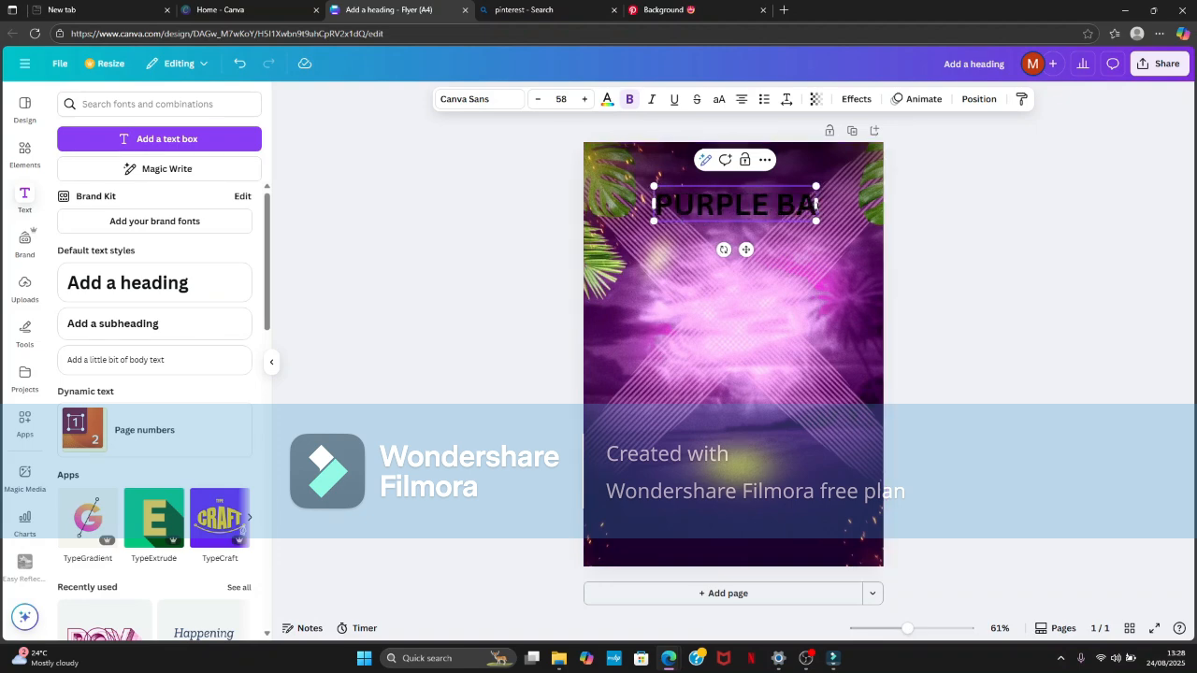
{"action": "type", "text": "SH P"}
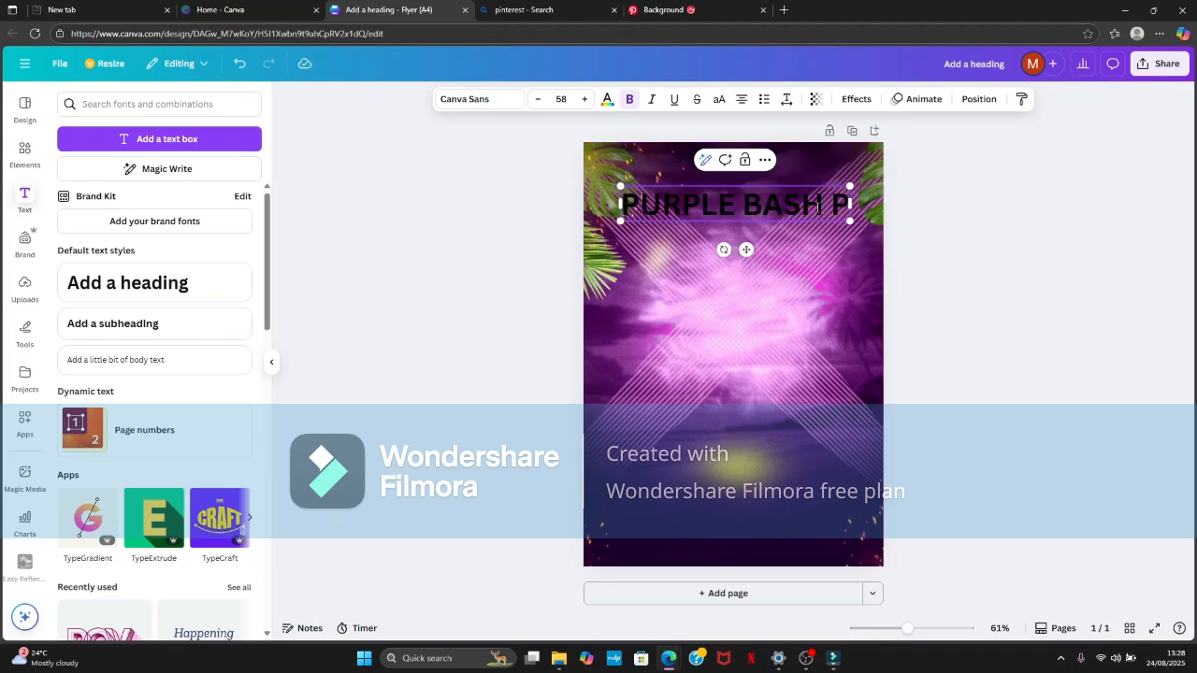
{"action": "type", "text": "ARTY"}
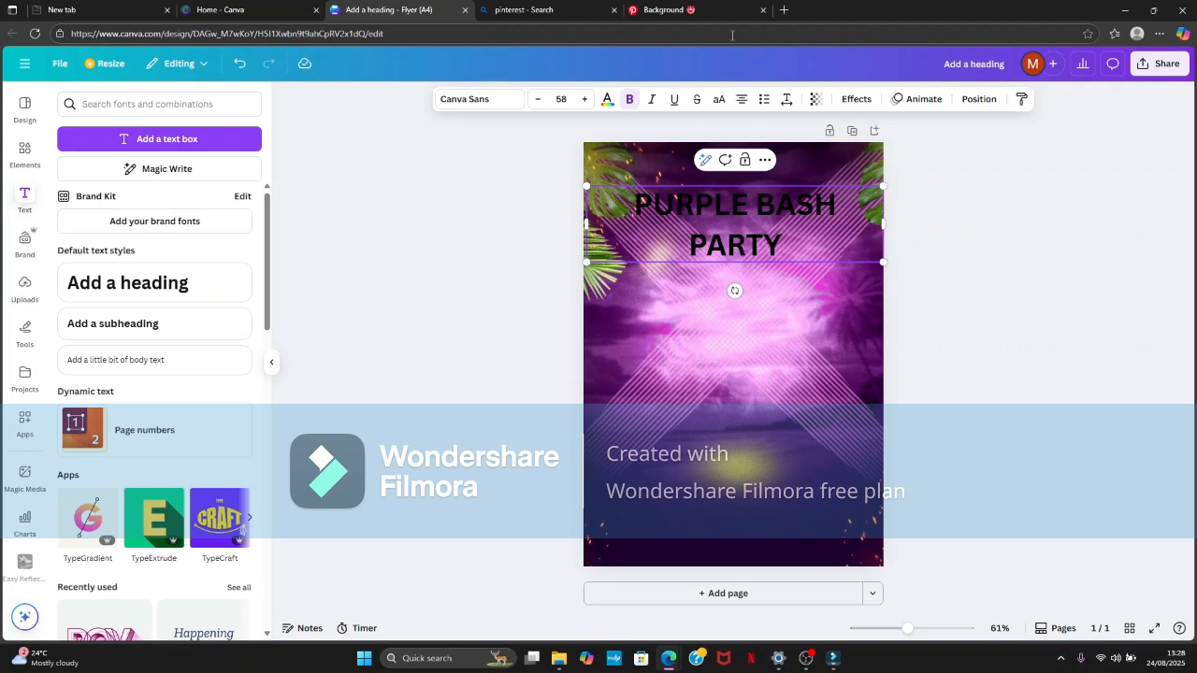
- Set the whole heading to size 60 in the League Spartan font
{"action": "key", "text": "ctrl+a"}
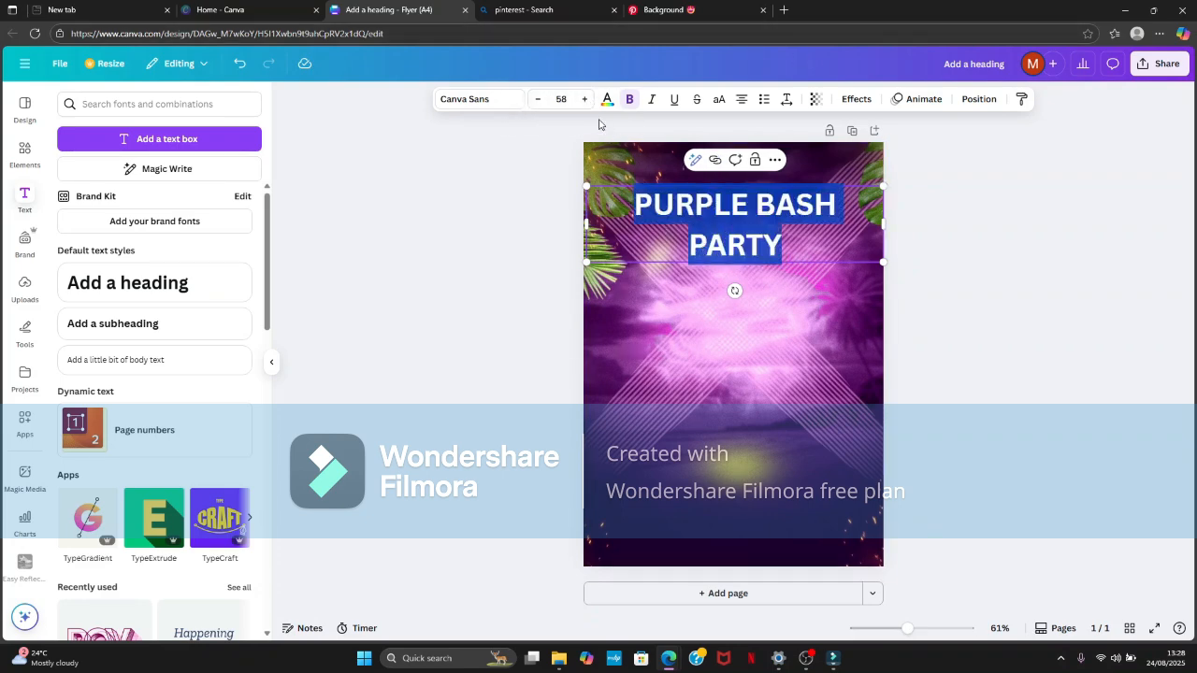
{"action": "left_click", "coordinate": [587, 101]}
{"action": "left_click", "coordinate": [586, 101]}
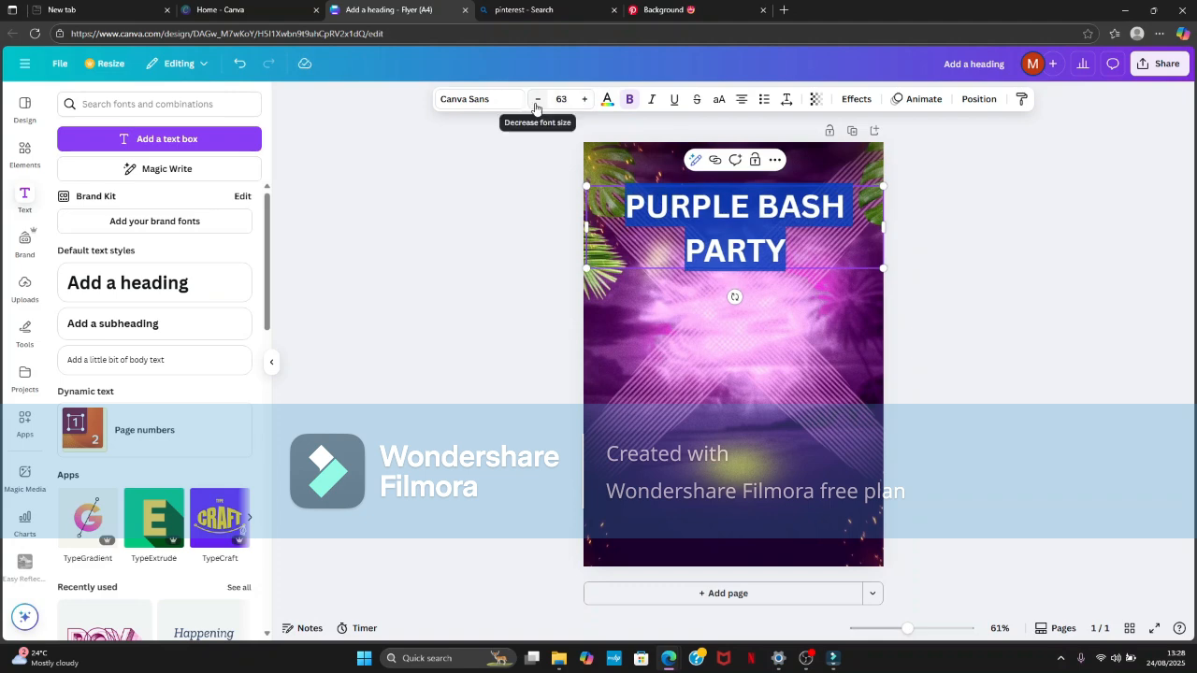
{"action": "left_click", "coordinate": [490, 100]}
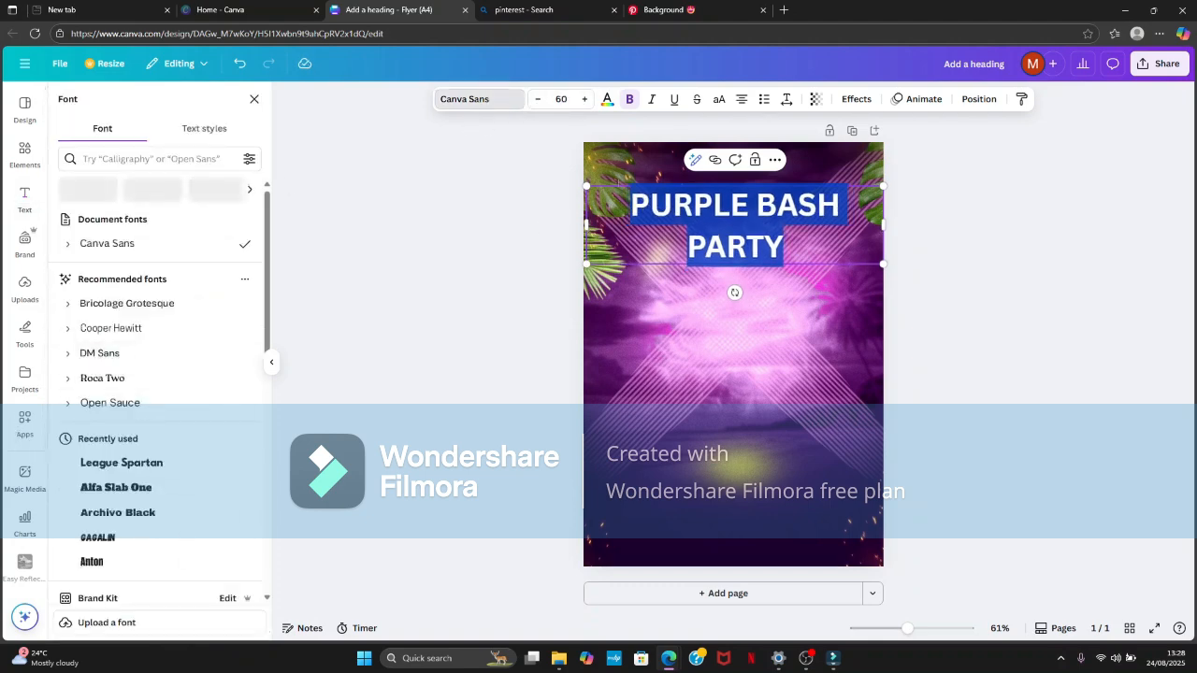
{"action": "left_click", "coordinate": [127, 463]}
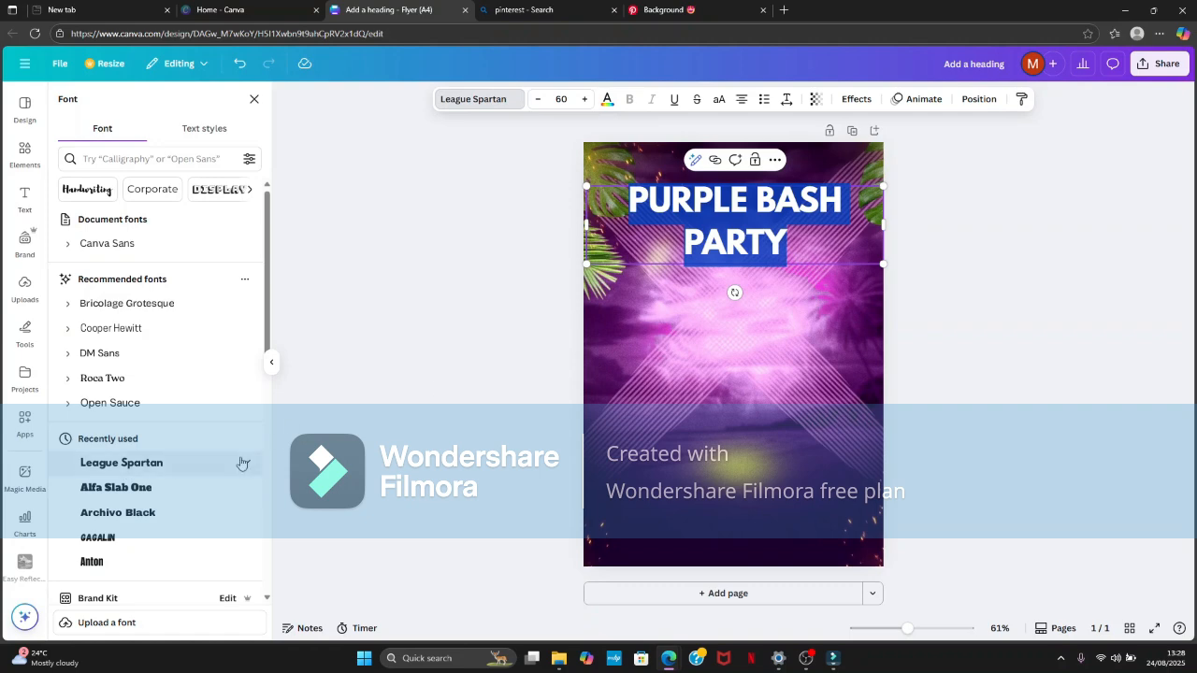
- Try the Alfa Slab One font on the heading, look through other fonts, and switch back to League Spartan
{"action": "scroll", "coordinate": [145, 395], "scroll_direction": "down", "scroll_amount": 2}
{"action": "left_click", "coordinate": [151, 304]}
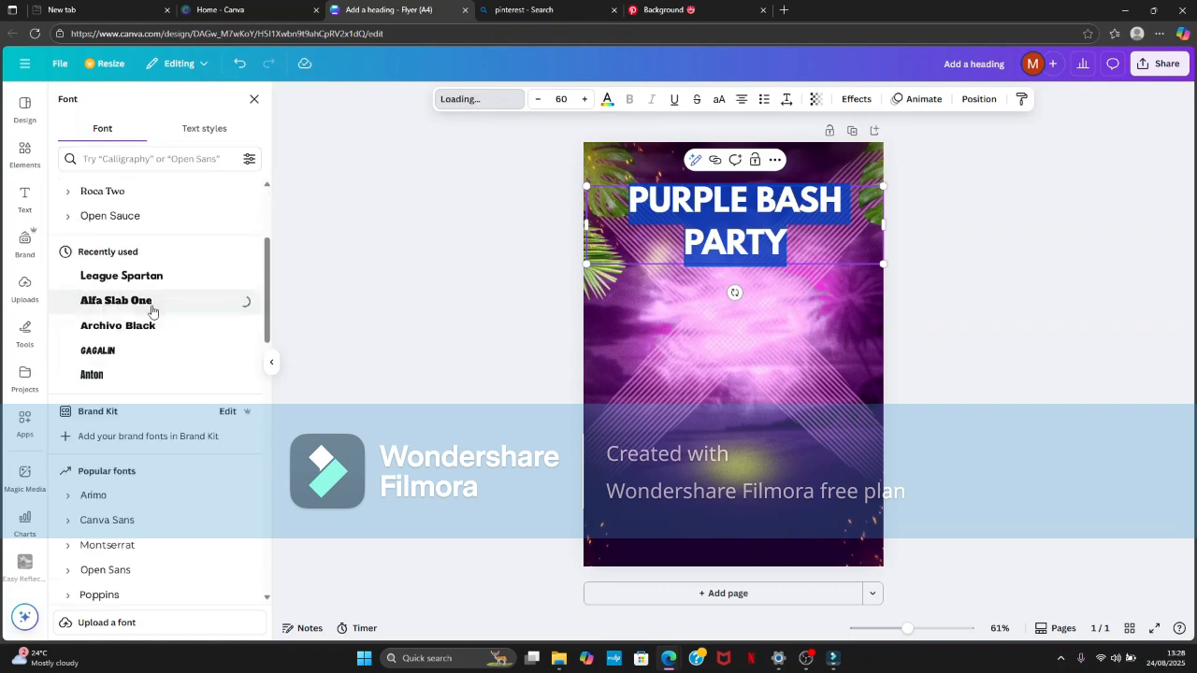
{"action": "scroll", "coordinate": [131, 311], "scroll_direction": "down", "scroll_amount": 5}
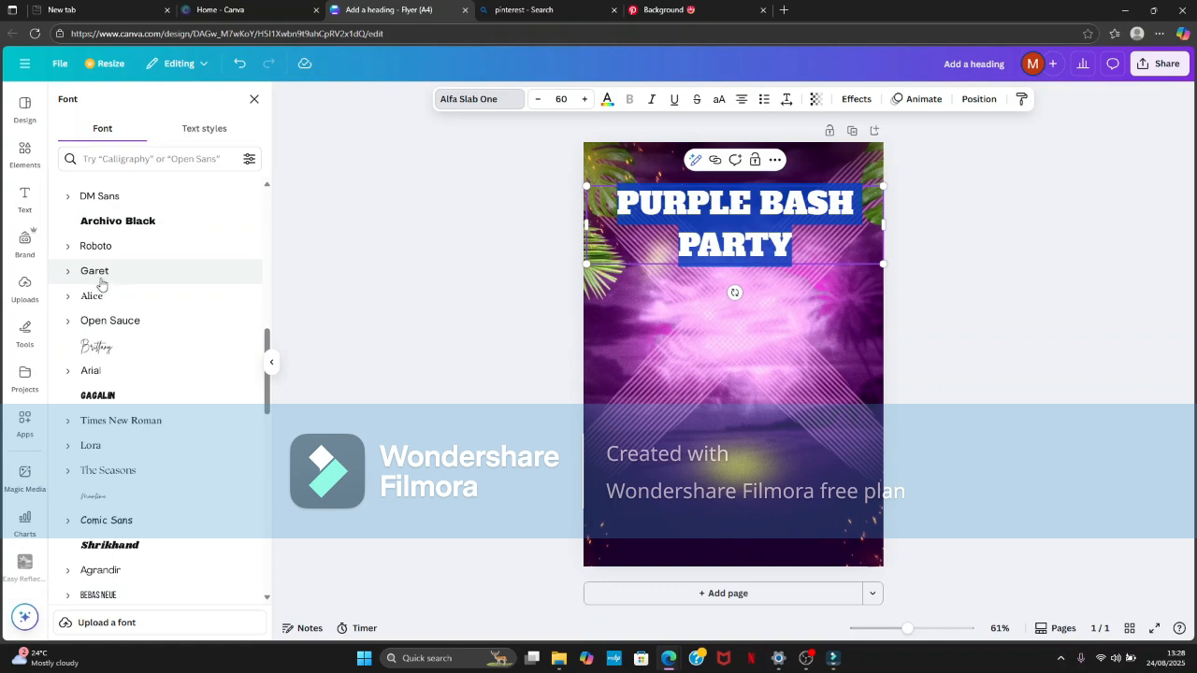
{"action": "scroll", "coordinate": [209, 272], "scroll_direction": "up", "scroll_amount": 10}
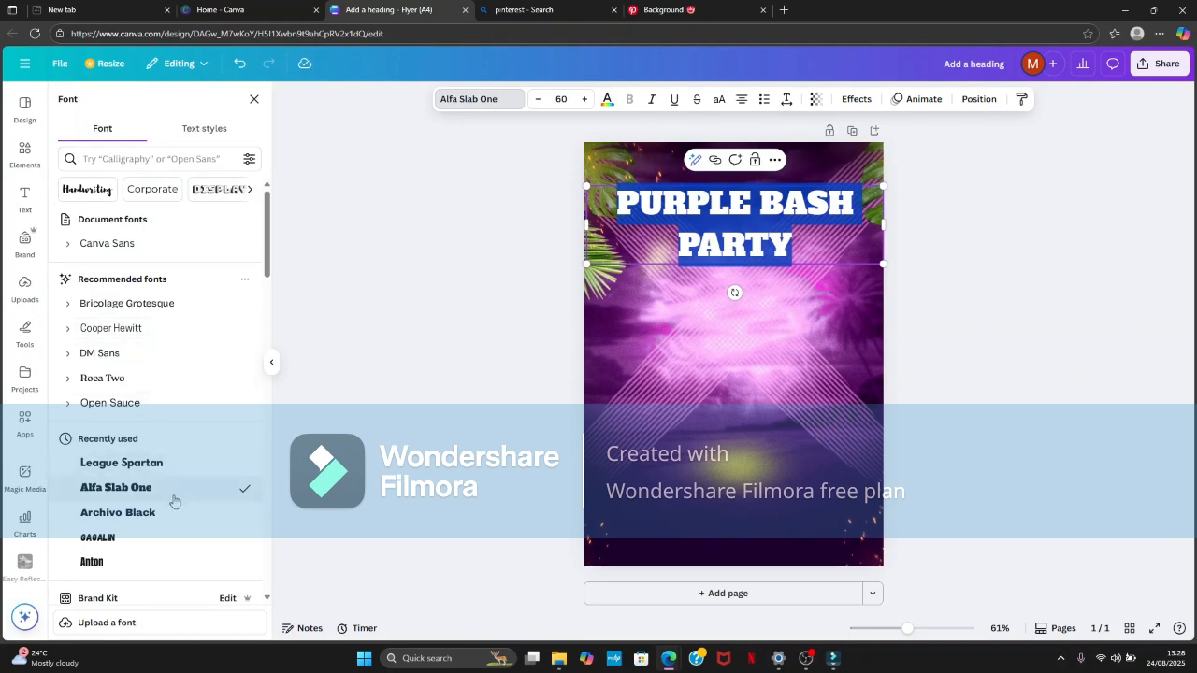
{"action": "scroll", "coordinate": [174, 502], "scroll_direction": "down", "scroll_amount": 10}
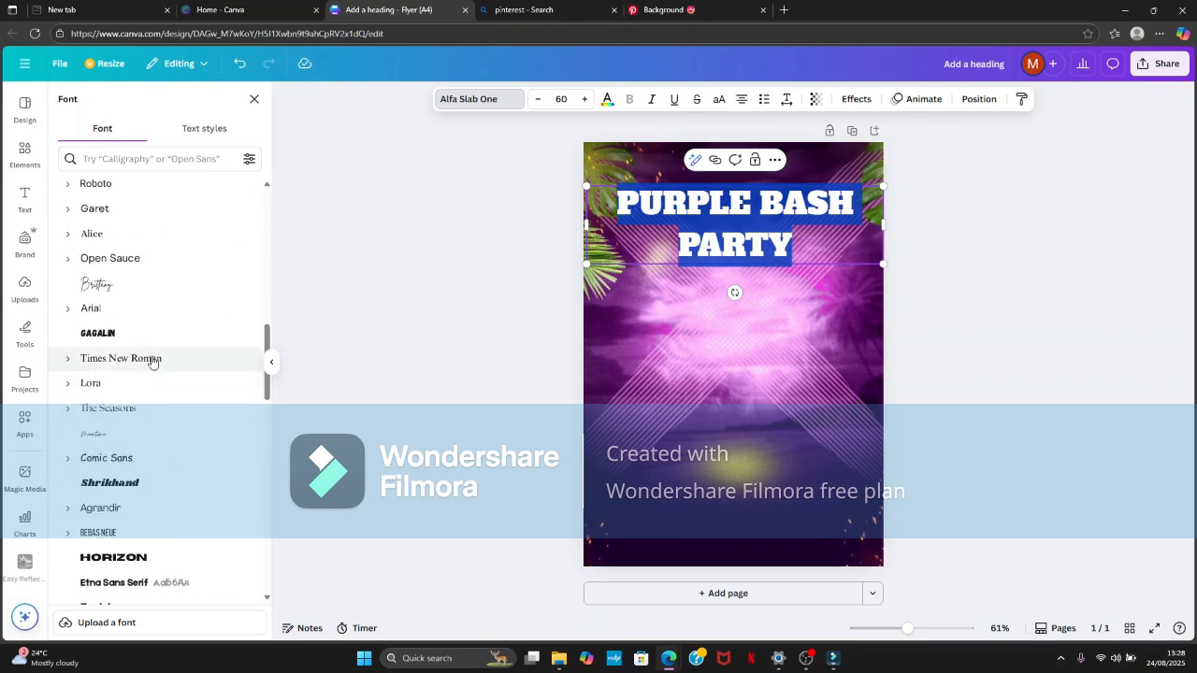
{"action": "scroll", "coordinate": [154, 343], "scroll_direction": "up", "scroll_amount": 3}
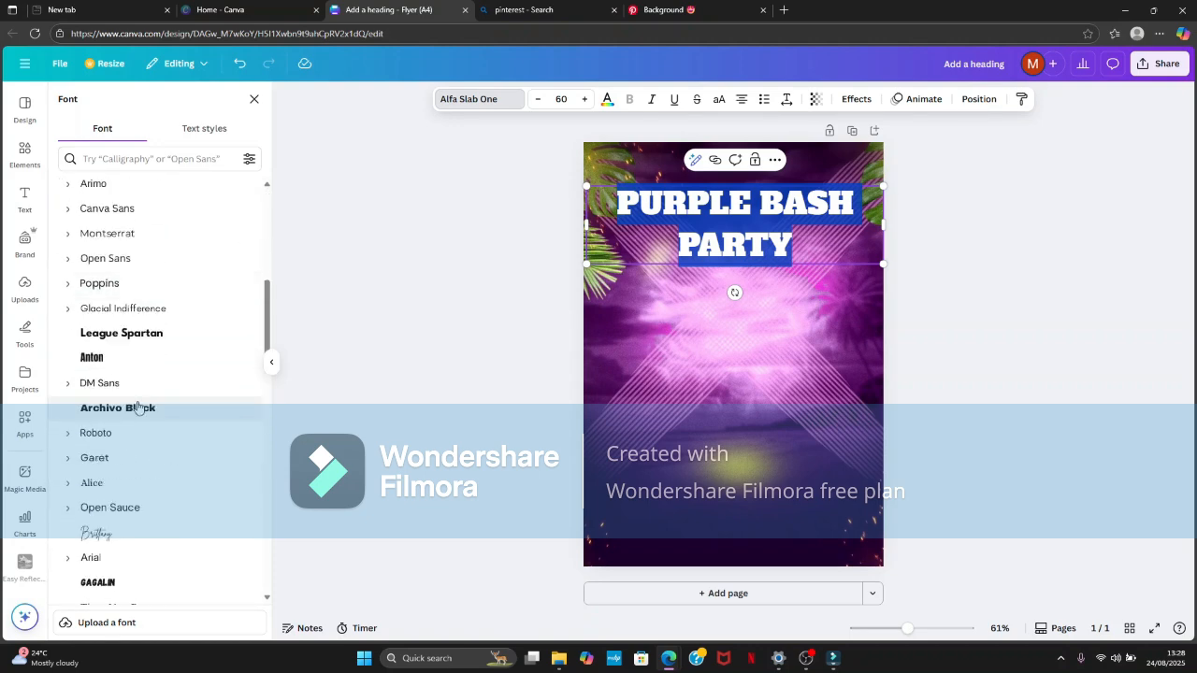
{"action": "left_click", "coordinate": [142, 333]}
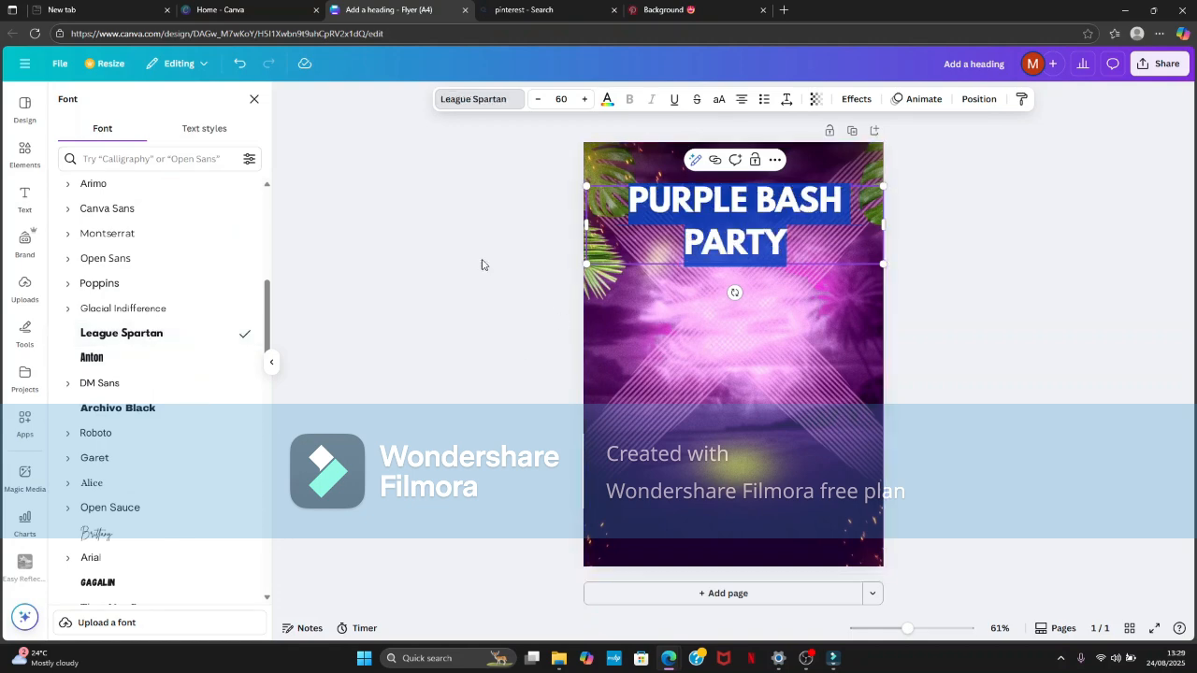
- Color the heading text bright green from the default solid colors
{"action": "left_click", "coordinate": [607, 99]}
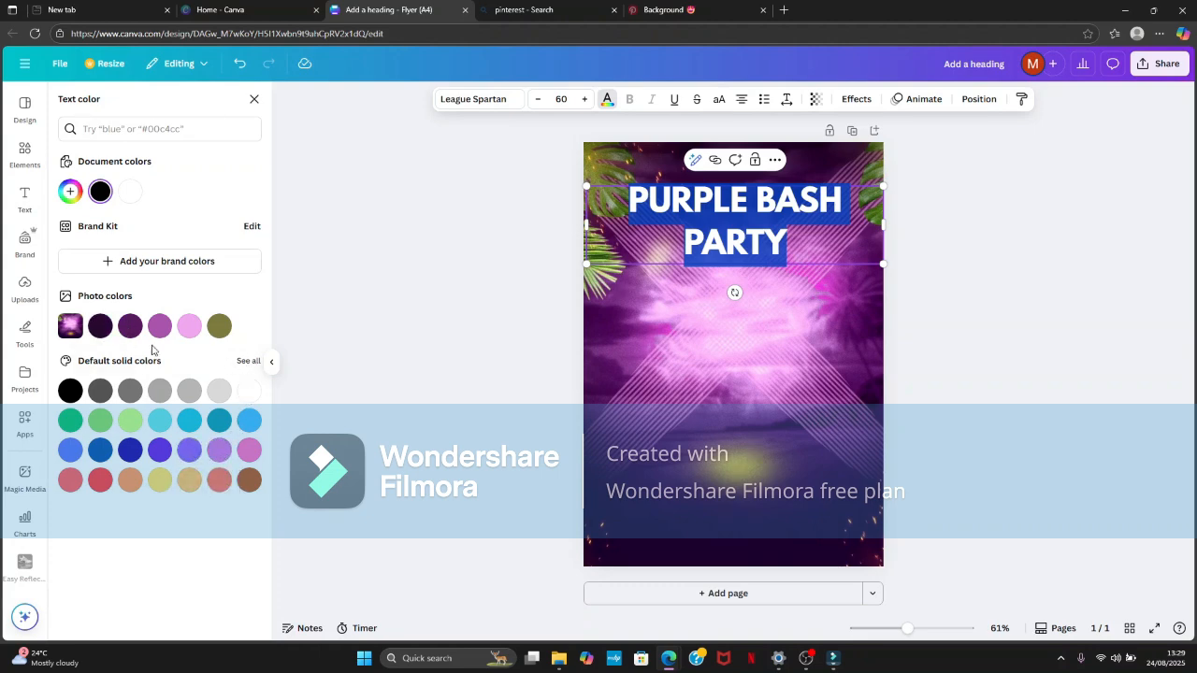
{"action": "left_click", "coordinate": [100, 421]}
{"action": "left_click", "coordinate": [329, 384]}
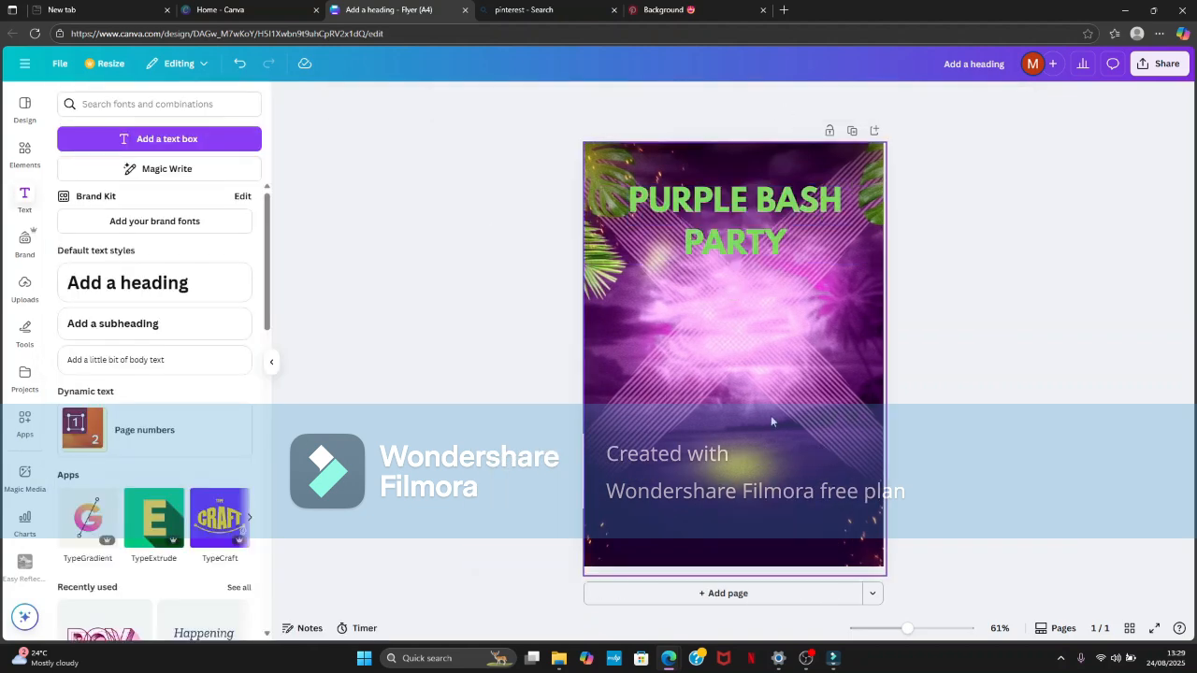
- Tighten the heading's line spacing to 0.93 so its two lines sit closer together
{"action": "left_click", "coordinate": [790, 245]}
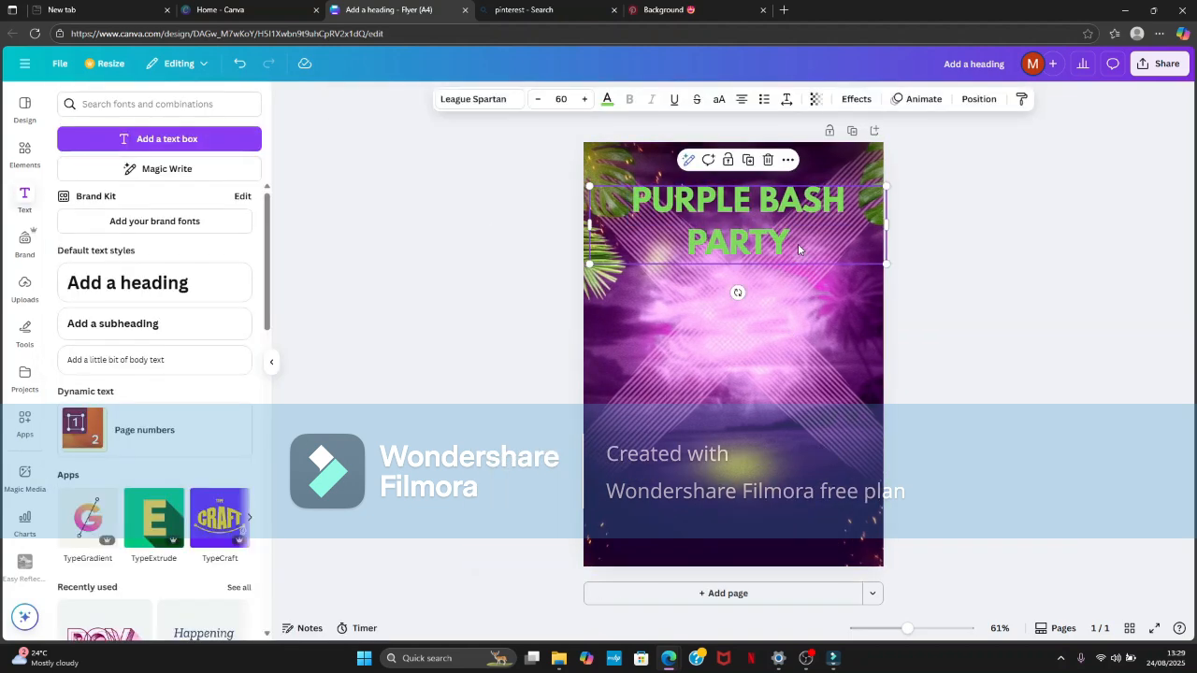
{"action": "left_click", "coordinate": [785, 99]}
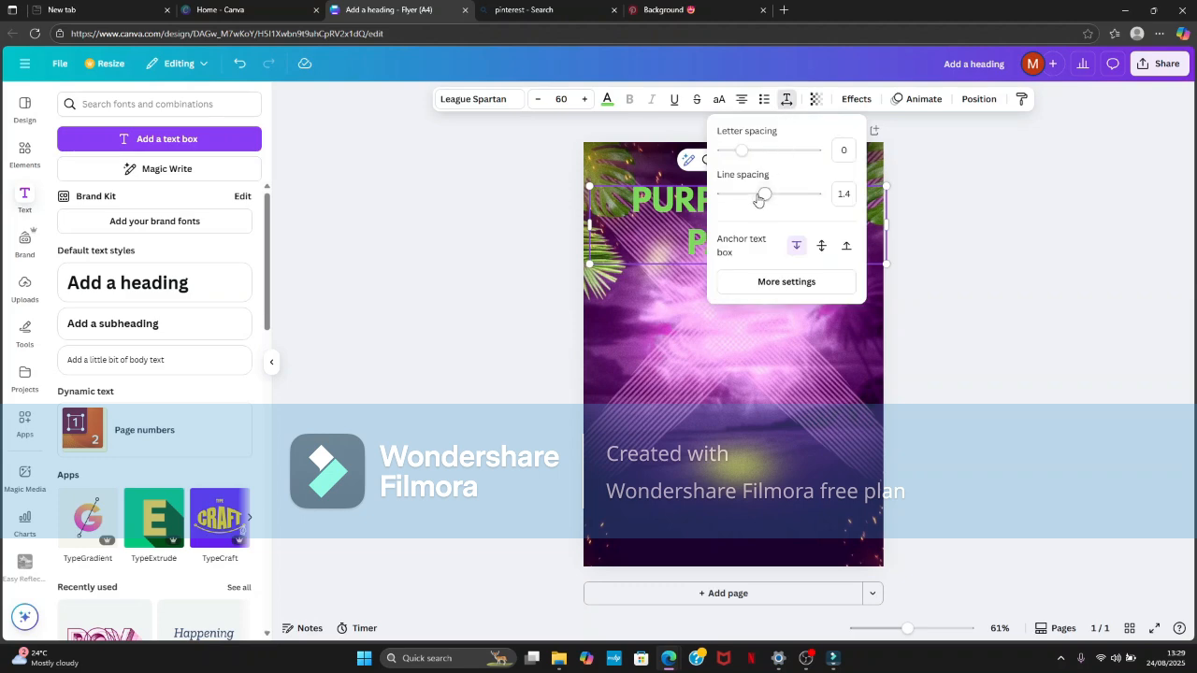
{"action": "left_click_drag", "start_coordinate": [771, 199], "coordinate": [743, 218]}
{"action": "left_click", "coordinate": [1012, 244]}
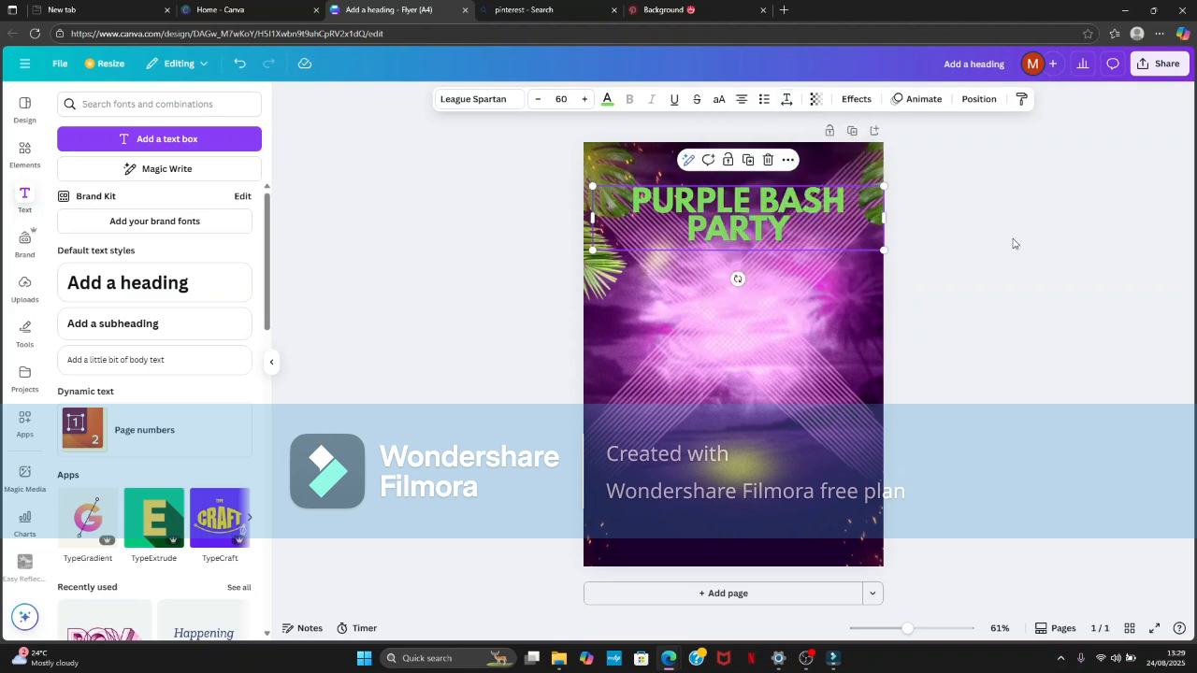
{"action": "left_click", "coordinate": [1004, 244]}
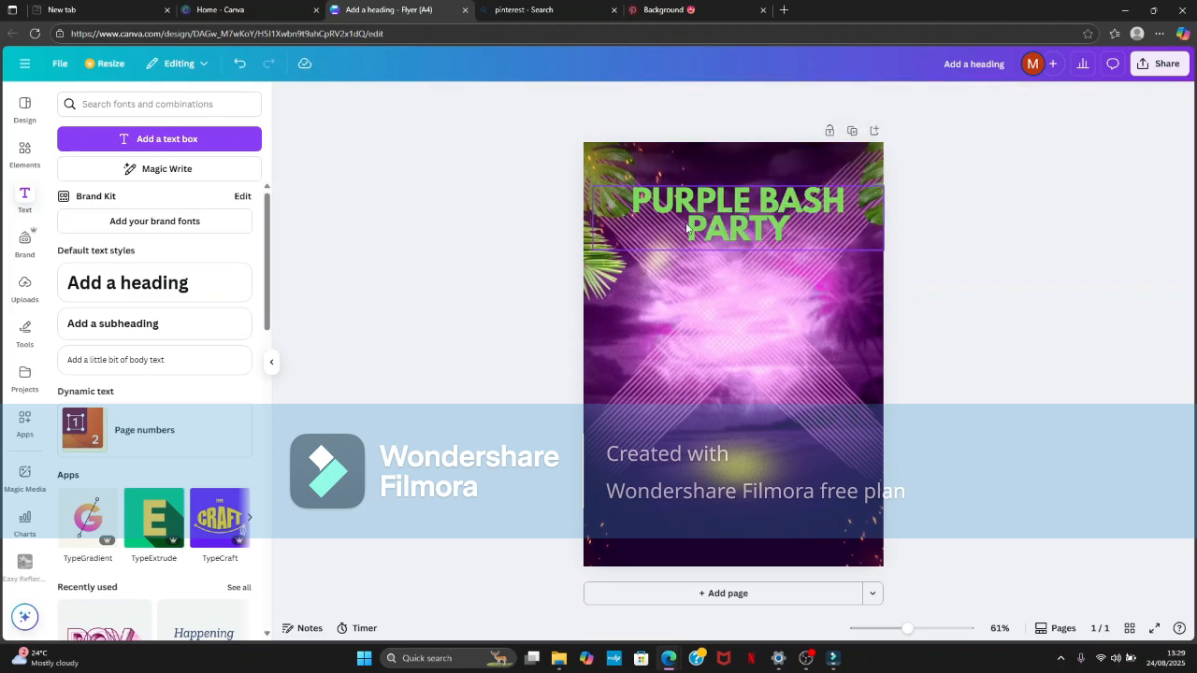
{"action": "left_click", "coordinate": [743, 215]}
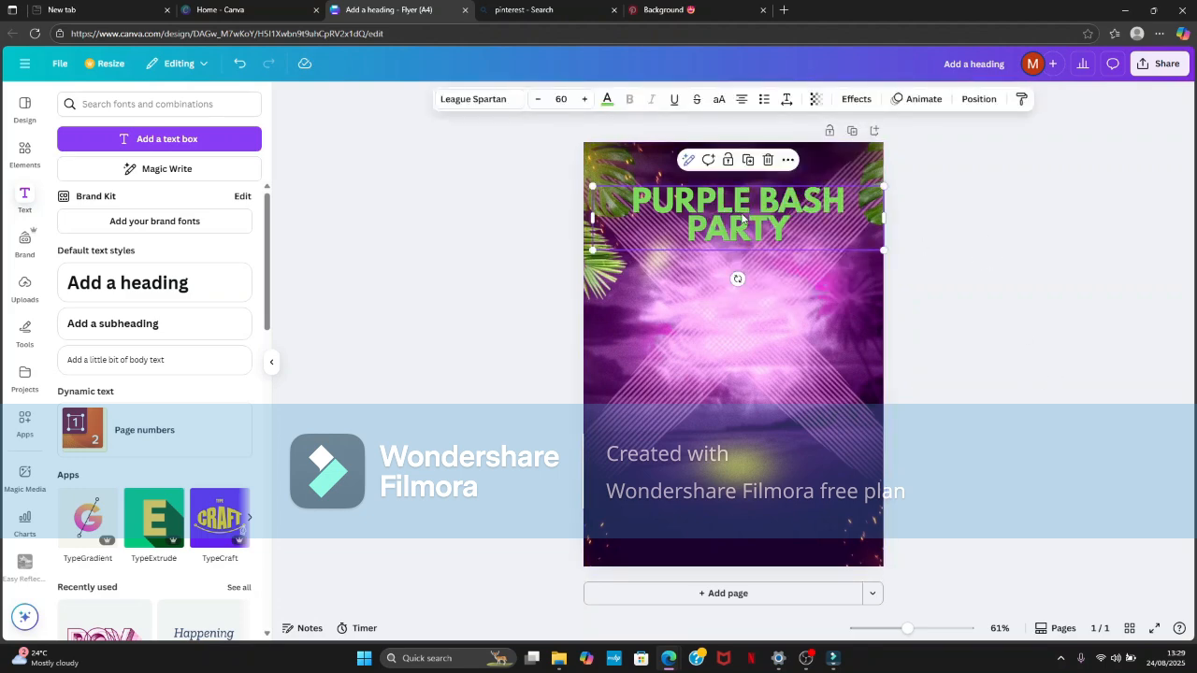
{"action": "left_click", "coordinate": [1015, 286]}
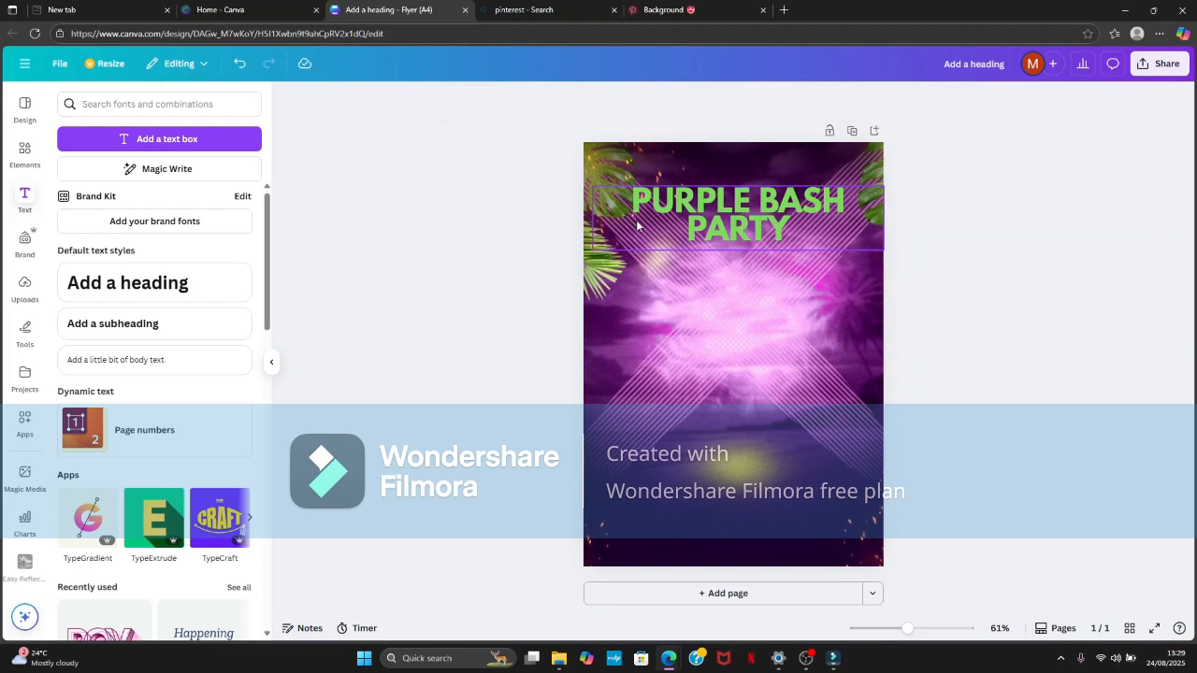
- Try a tighter letter spacing on the heading, undo it, and fine-tune the line spacing slightly
{"action": "left_click", "coordinate": [637, 225]}
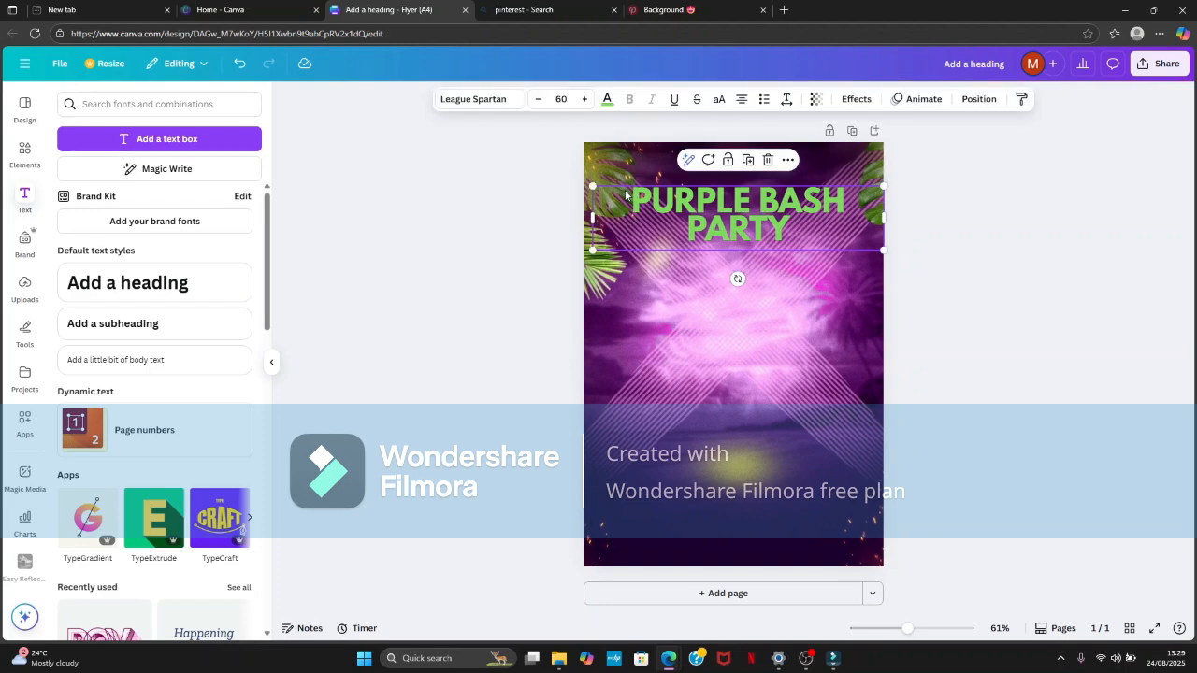
{"action": "left_click", "coordinate": [784, 101]}
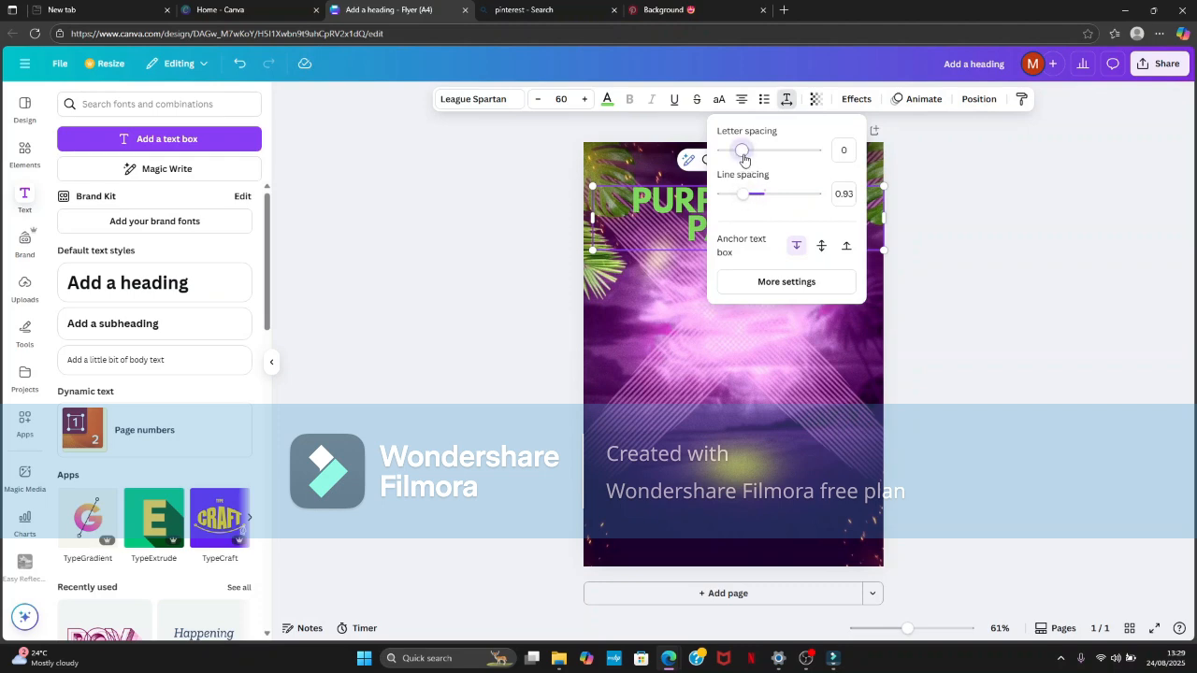
{"action": "mouse_move", "coordinate": [744, 152]}
{"action": "left_mouse_down"}
{"action": "mouse_move", "coordinate": [782, 166]}
{"action": "mouse_move", "coordinate": [731, 161]}
{"action": "left_mouse_up"}
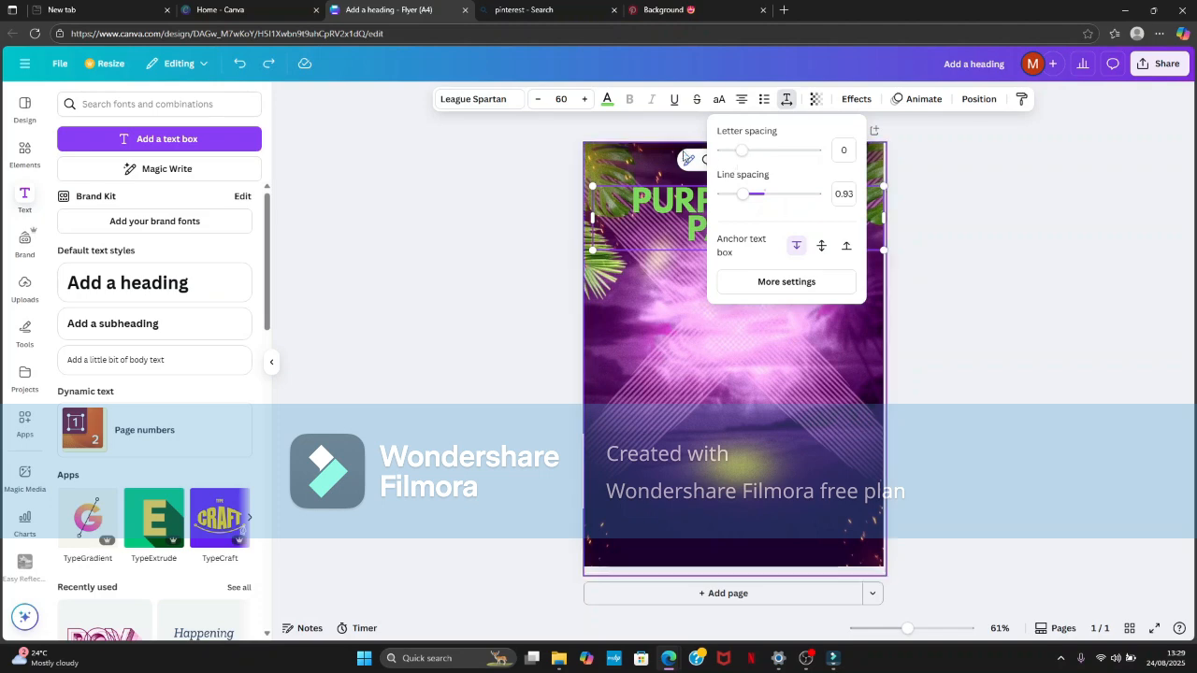
{"action": "mouse_move", "coordinate": [749, 201]}
{"action": "left_mouse_down"}
{"action": "mouse_move", "coordinate": [812, 198]}
{"action": "mouse_move", "coordinate": [730, 194]}
{"action": "mouse_move", "coordinate": [745, 218]}
{"action": "left_mouse_up"}
{"action": "left_click", "coordinate": [977, 273]}
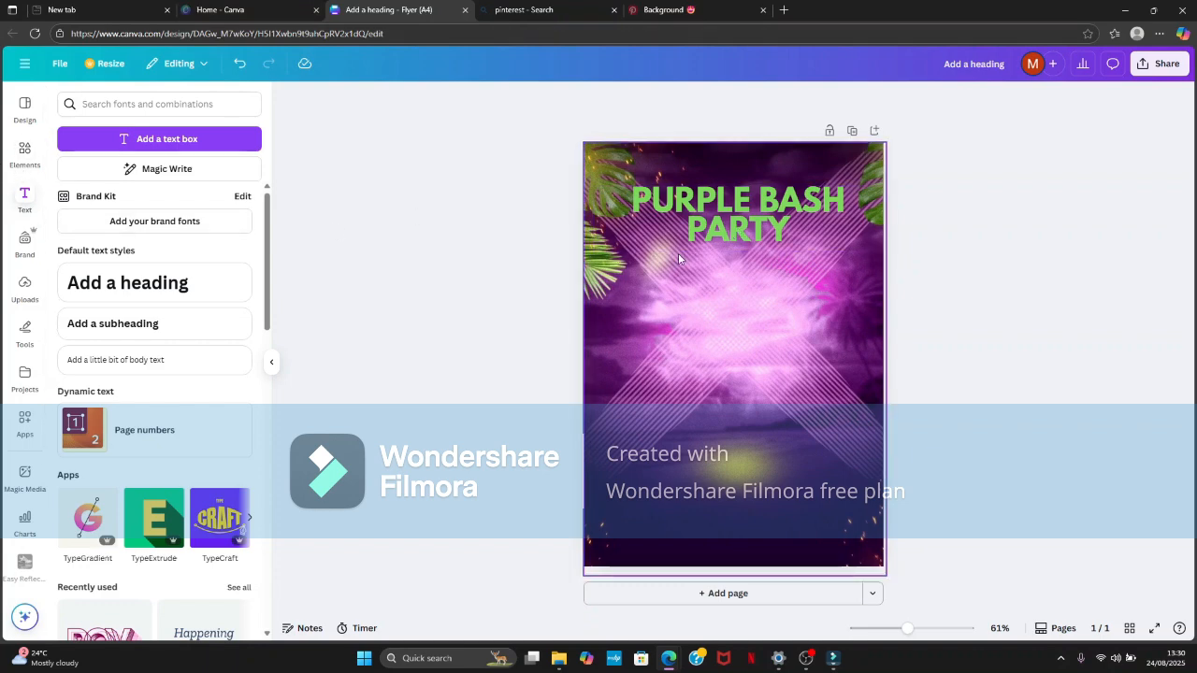
- Search the elements library for "SHAPE" and show all results in the Shapes category
{"action": "left_click", "coordinate": [23, 155]}
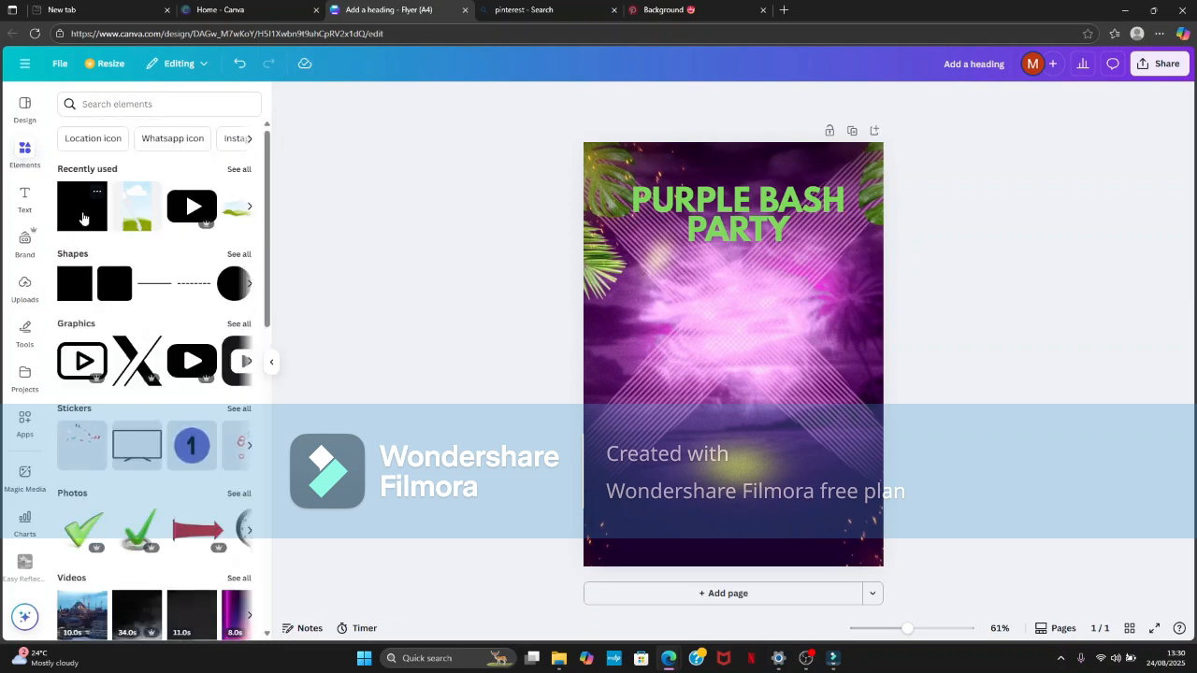
{"action": "left_click", "coordinate": [158, 105]}
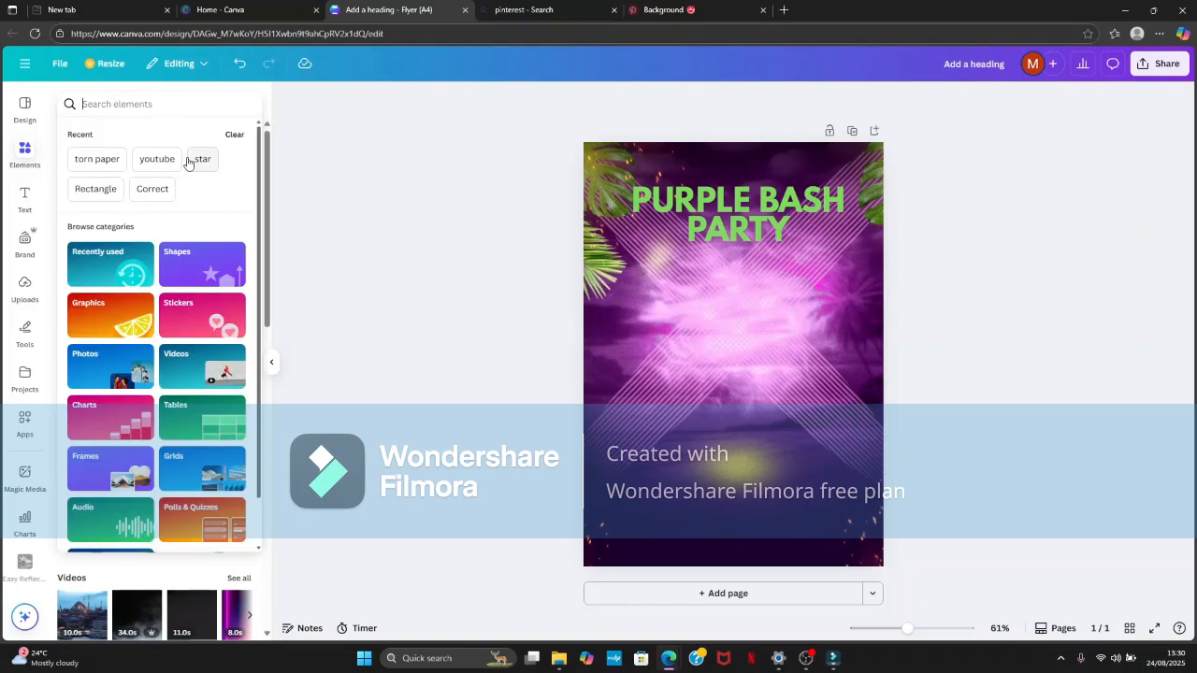
{"action": "type", "text": "SHAPE"}
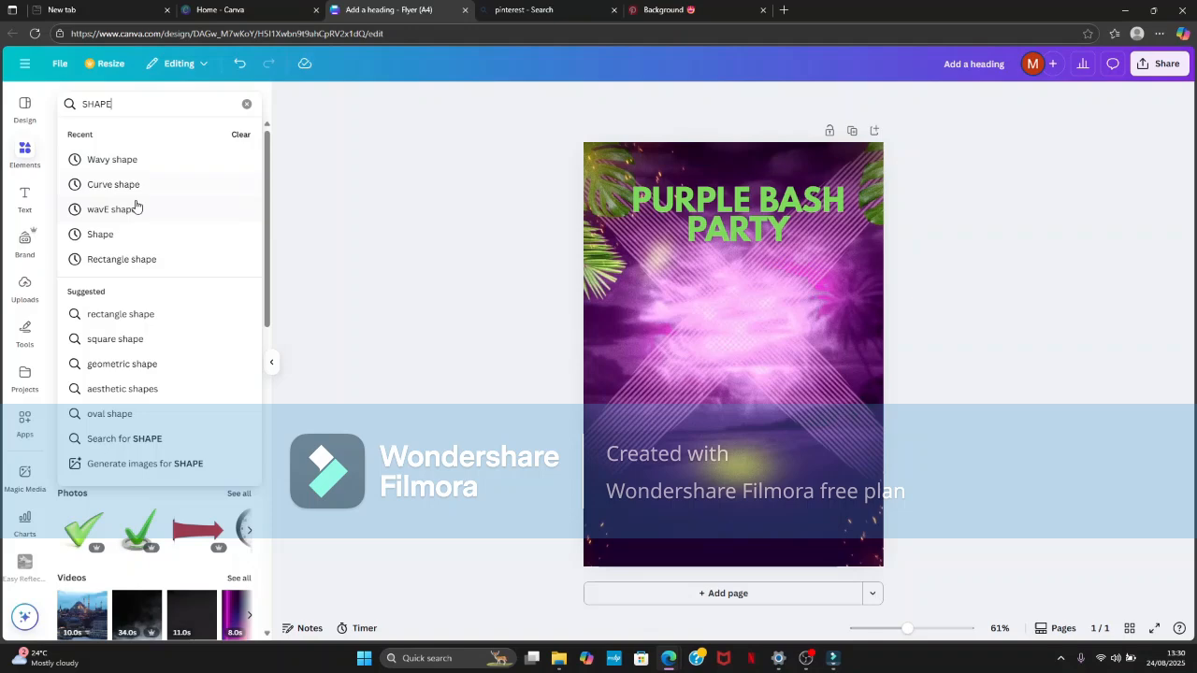
{"action": "key", "text": "Return"}
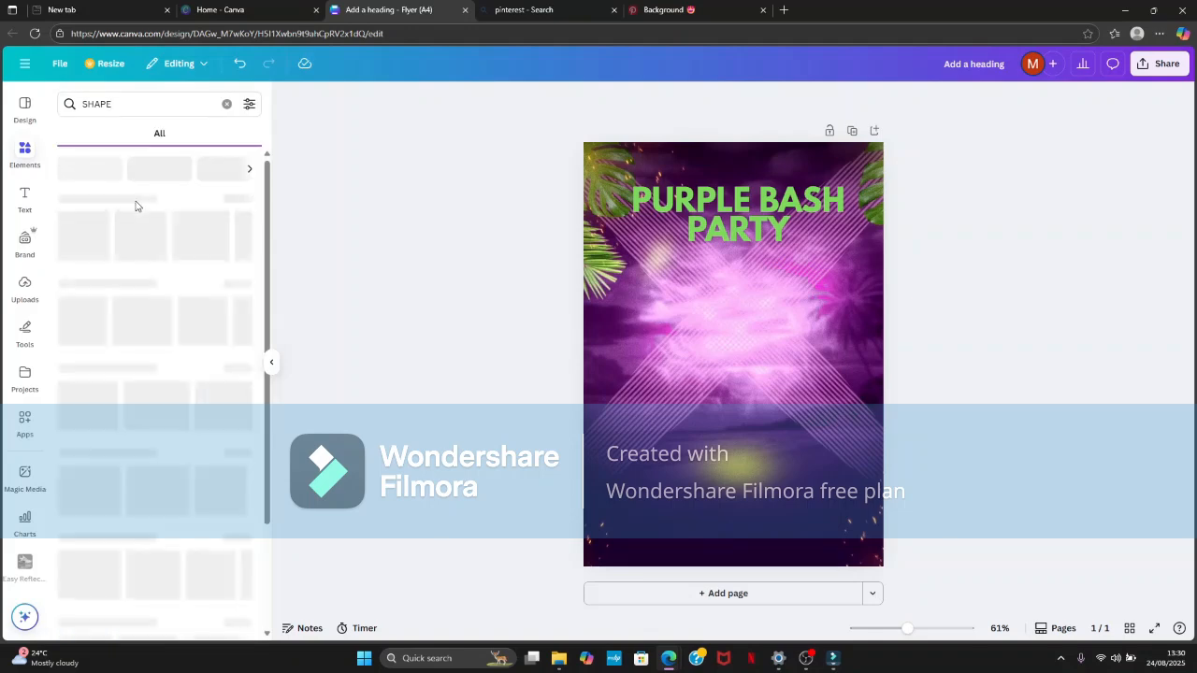
{"action": "left_click", "coordinate": [230, 201]}
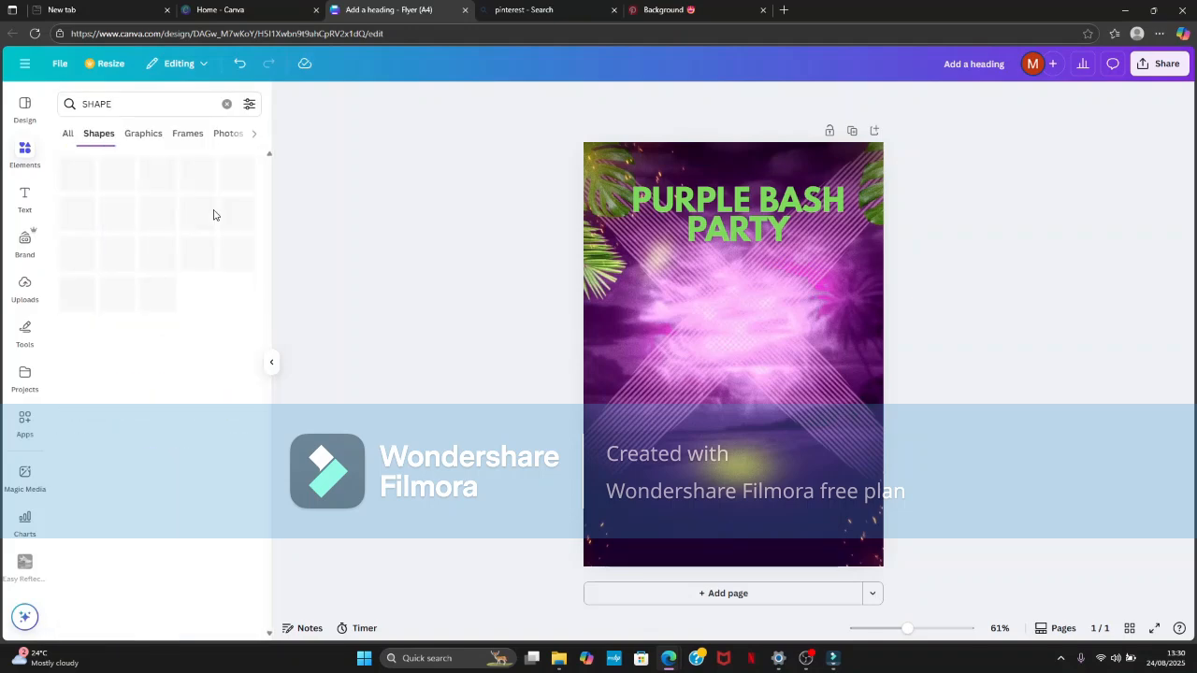
- Add the quarter-ring shape to the flyer and place it in the bottom-right corner, running slightly off the page
{"action": "scroll", "coordinate": [187, 238], "scroll_direction": "down", "scroll_amount": 7}
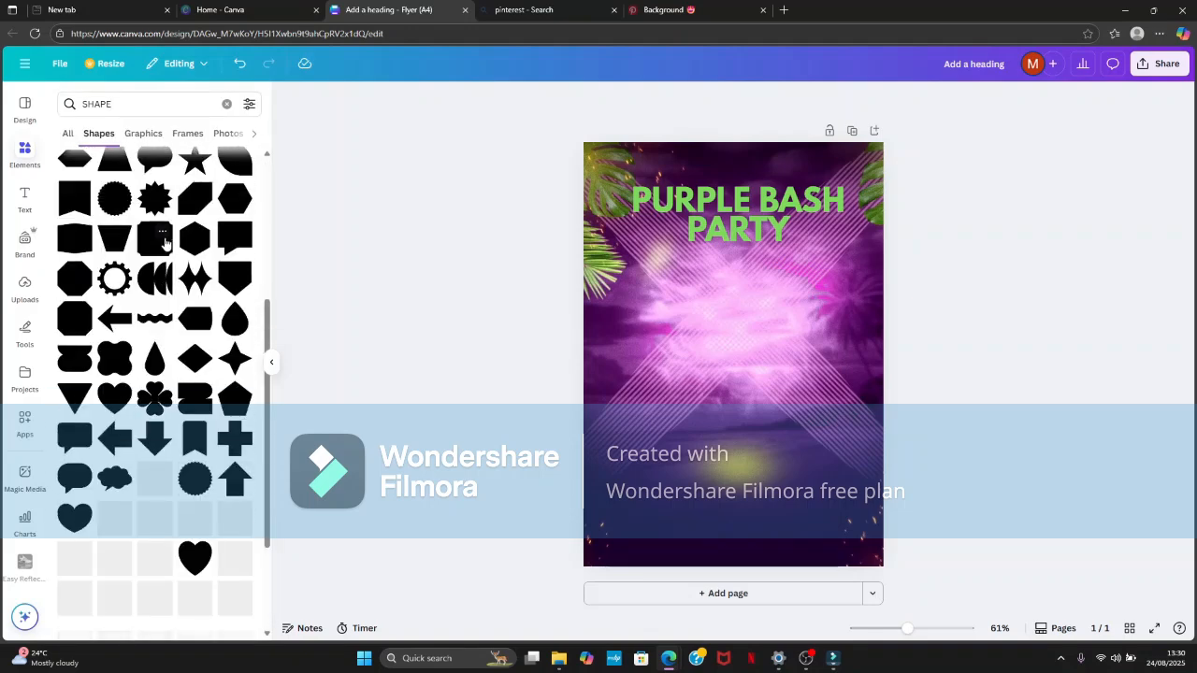
{"action": "scroll", "coordinate": [141, 238], "scroll_direction": "up", "scroll_amount": 5}
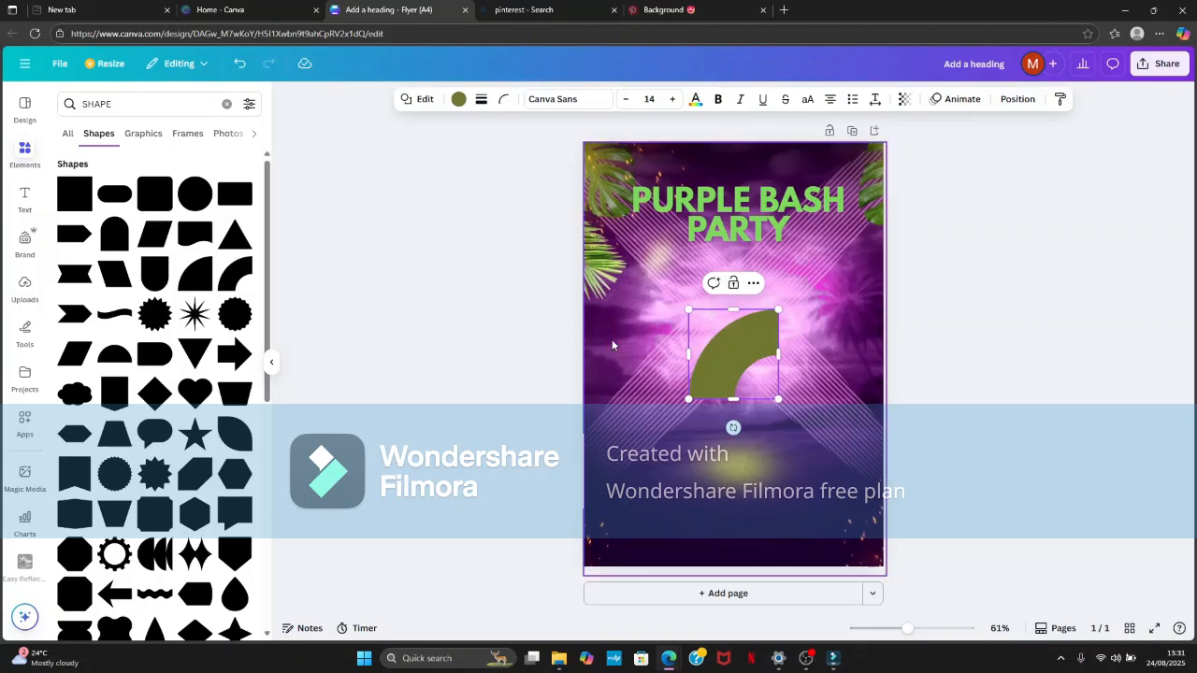
{"action": "left_click_drag", "start_coordinate": [733, 428], "coordinate": [839, 553]}
{"action": "left_click", "coordinate": [964, 339]}
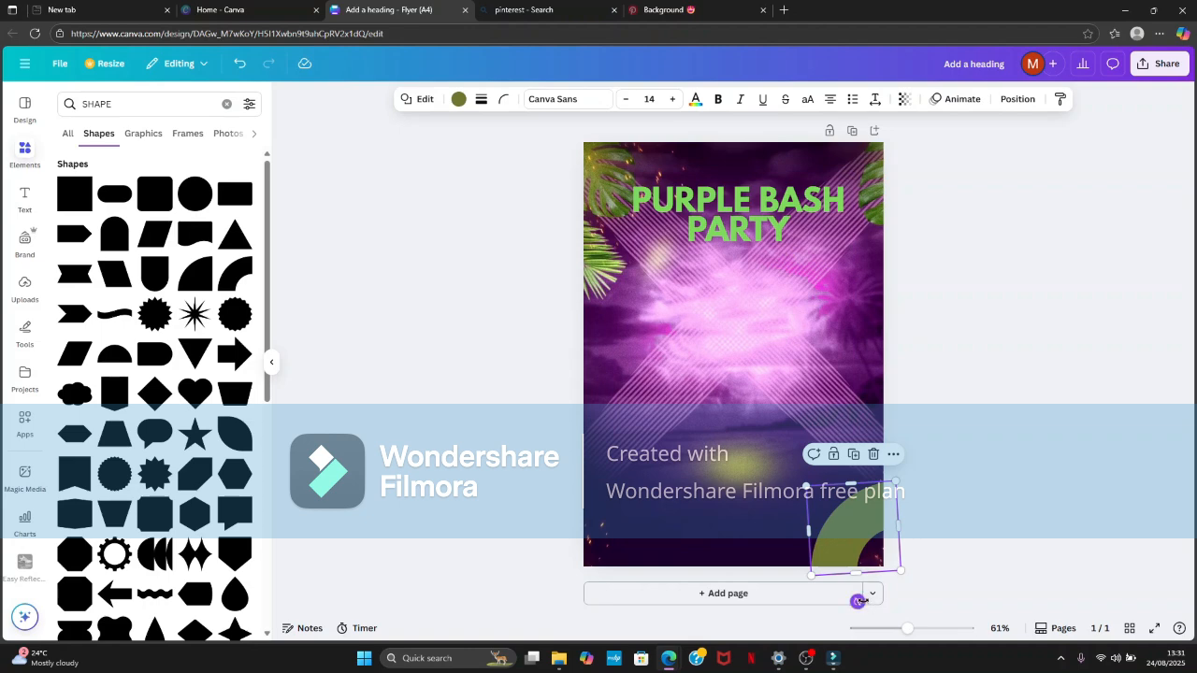
{"action": "left_click", "coordinate": [928, 471]}
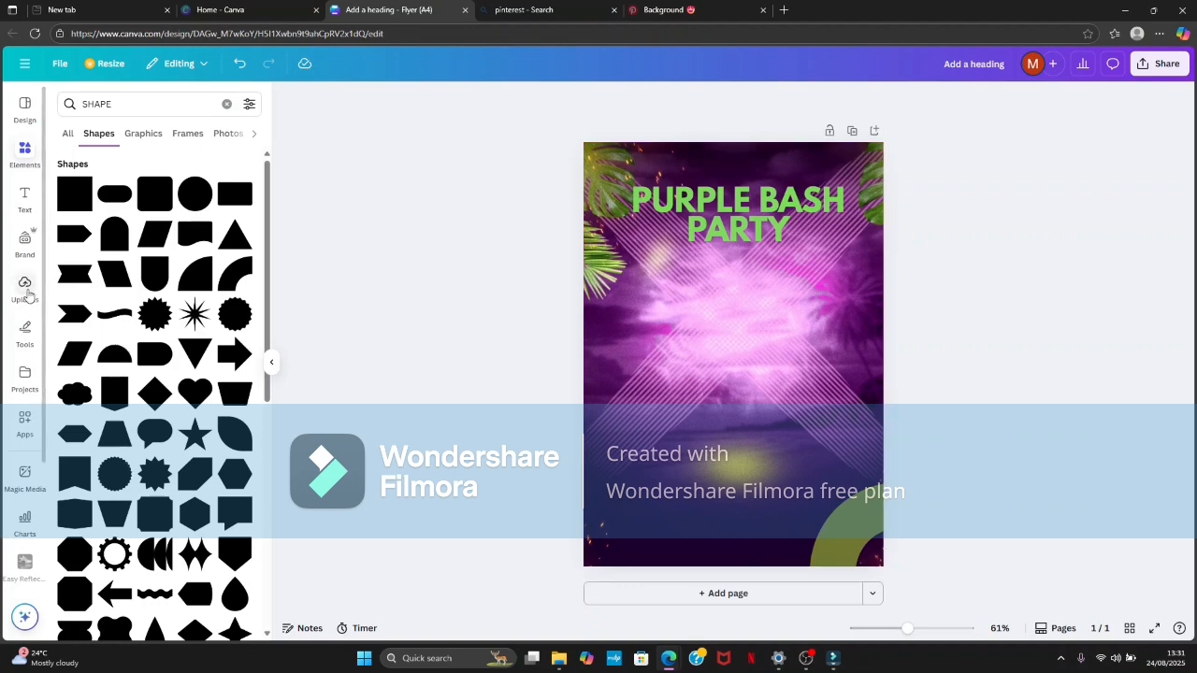
- Add the rectangle shape with one wavy edge and rotate it so the wave faces up
{"action": "left_click", "coordinate": [28, 293]}
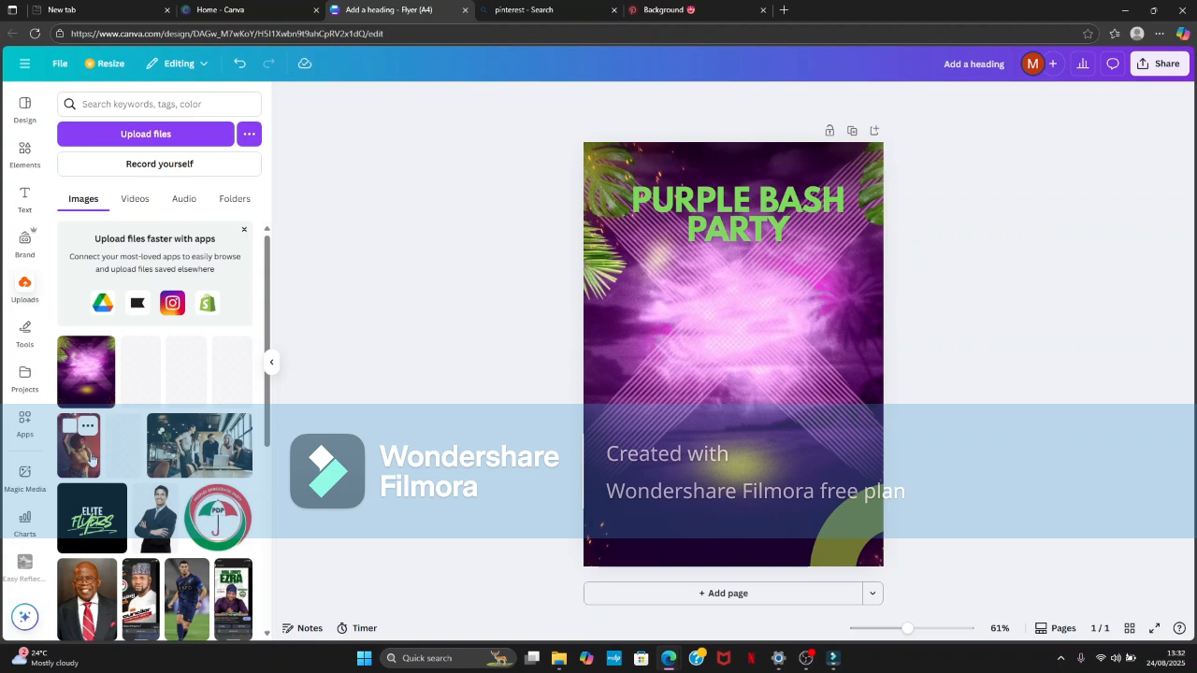
{"action": "left_click", "coordinate": [24, 151]}
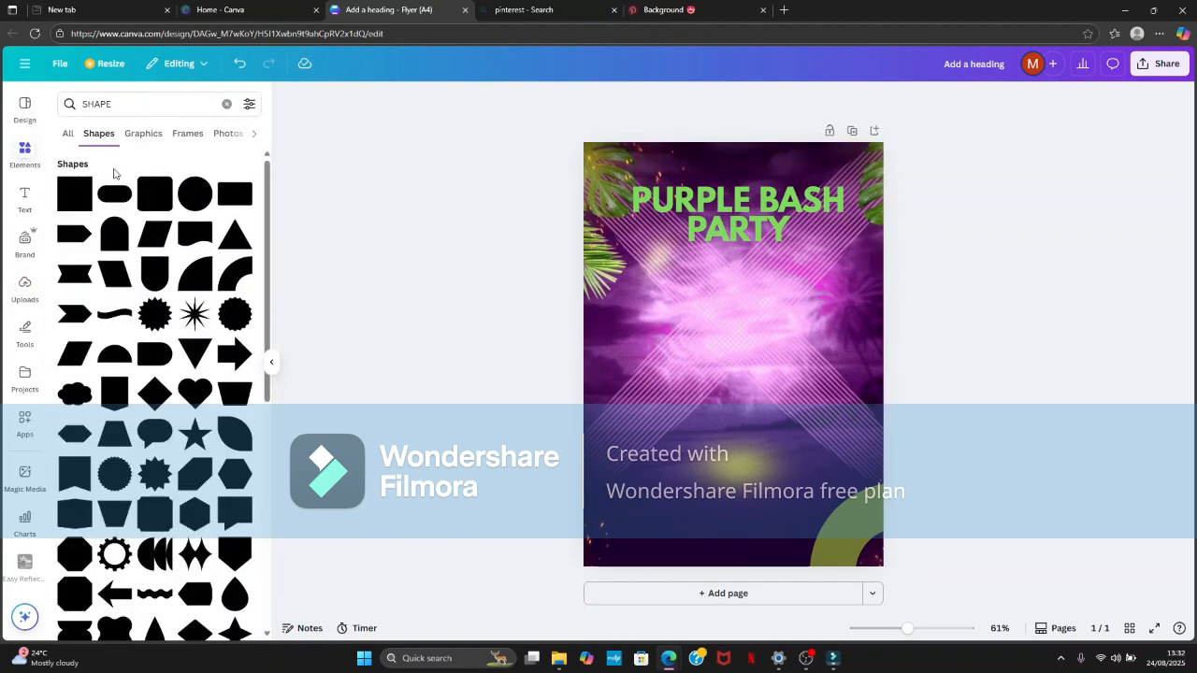
{"action": "left_click", "coordinate": [196, 233]}
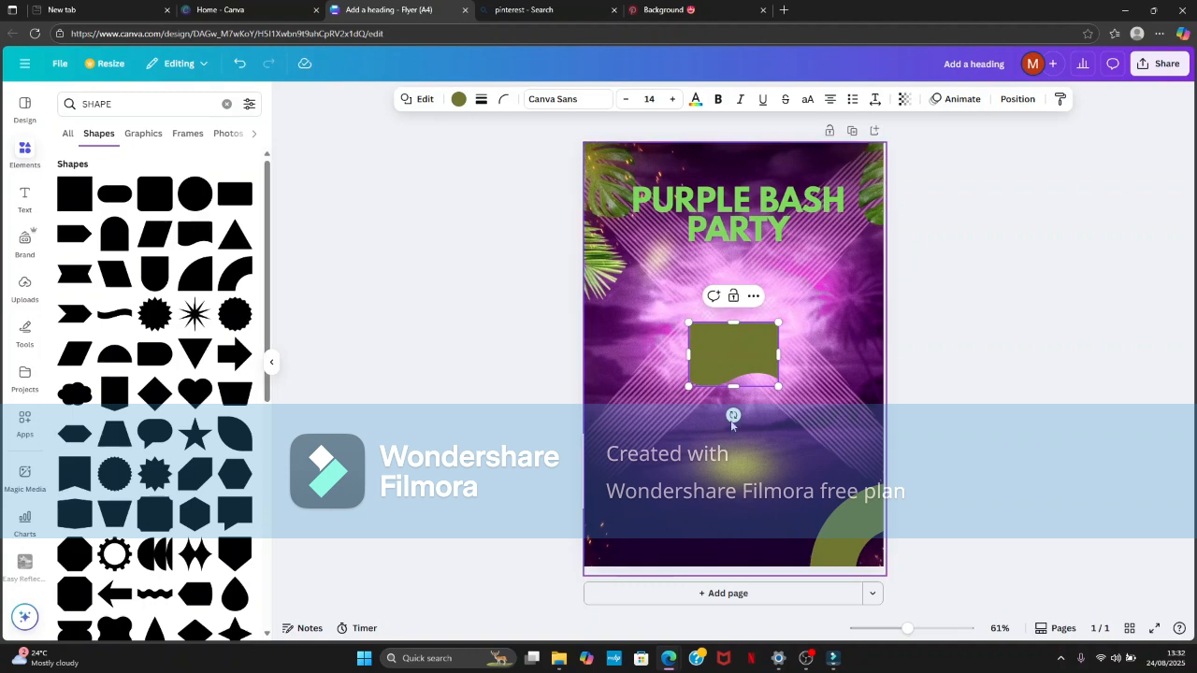
{"action": "mouse_move", "coordinate": [733, 414]}
{"action": "left_mouse_down"}
{"action": "mouse_move", "coordinate": [654, 369]}
{"action": "mouse_move", "coordinate": [687, 308]}
{"action": "mouse_move", "coordinate": [728, 286]}
{"action": "left_mouse_up"}
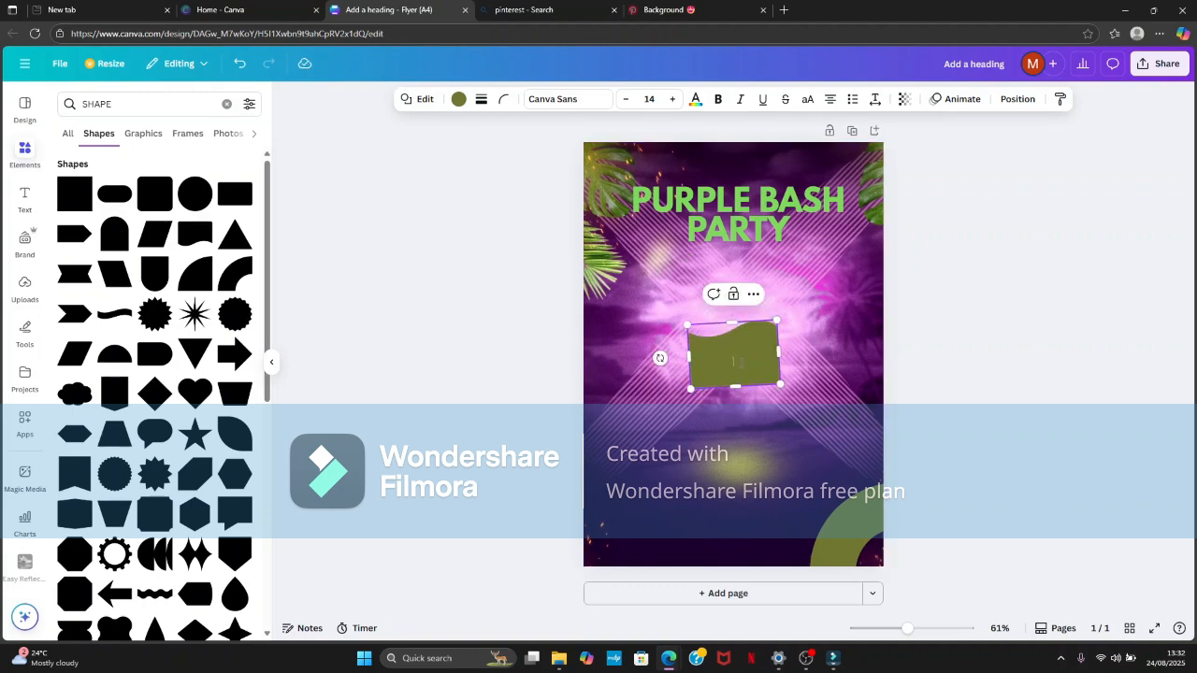
- Stretch and straighten the wavy shape to about 215 mm wide and 143 mm high, covering the flyer's lower half
{"action": "left_click_drag", "start_coordinate": [743, 386], "coordinate": [743, 559]}
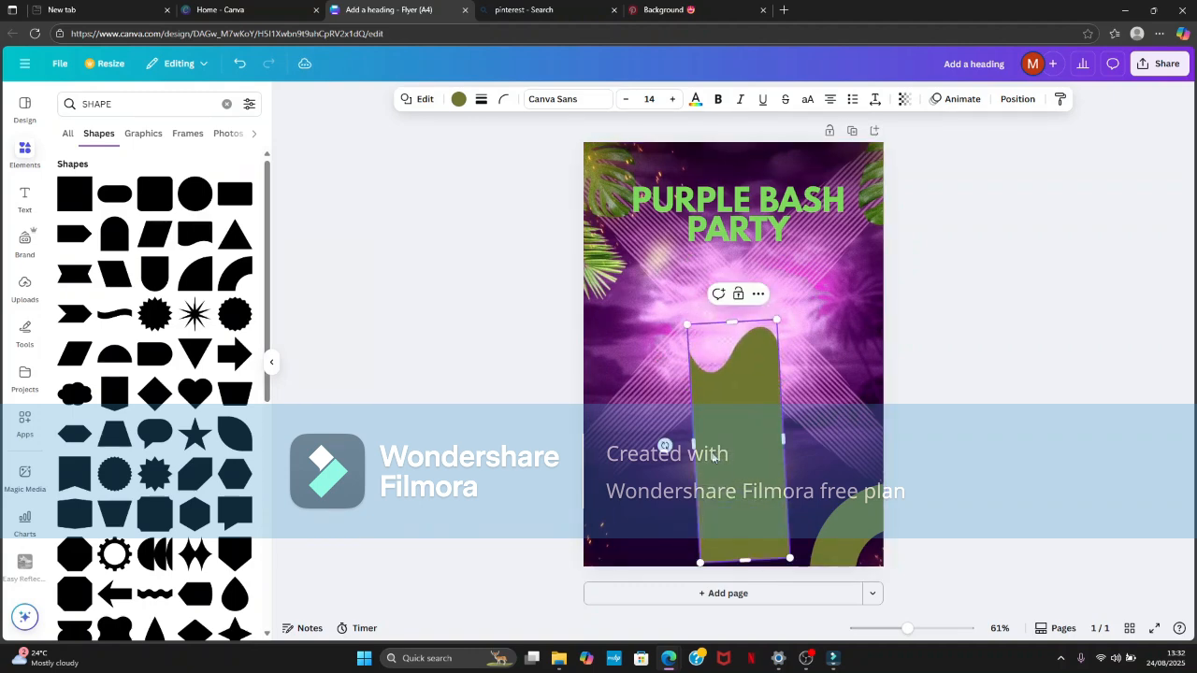
{"action": "left_click_drag", "start_coordinate": [689, 442], "coordinate": [584, 432]}
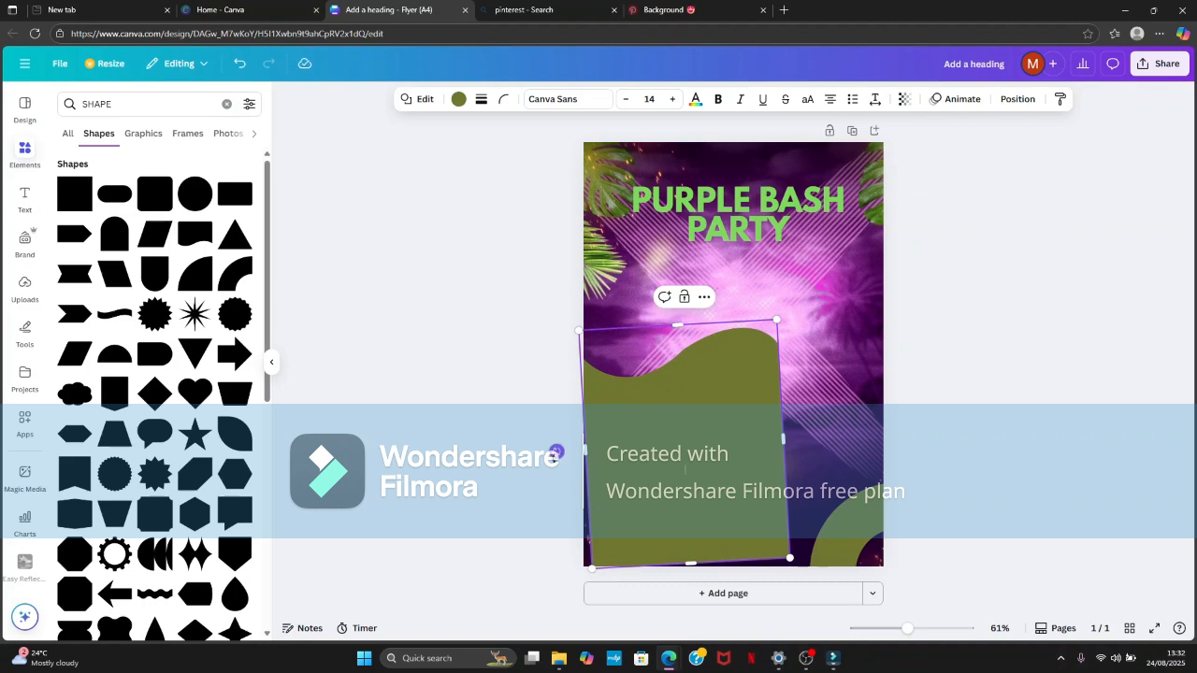
{"action": "left_click_drag", "start_coordinate": [784, 440], "coordinate": [893, 456]}
{"action": "left_click_drag", "start_coordinate": [739, 328], "coordinate": [745, 361]}
{"action": "left_click", "coordinate": [1015, 99]}
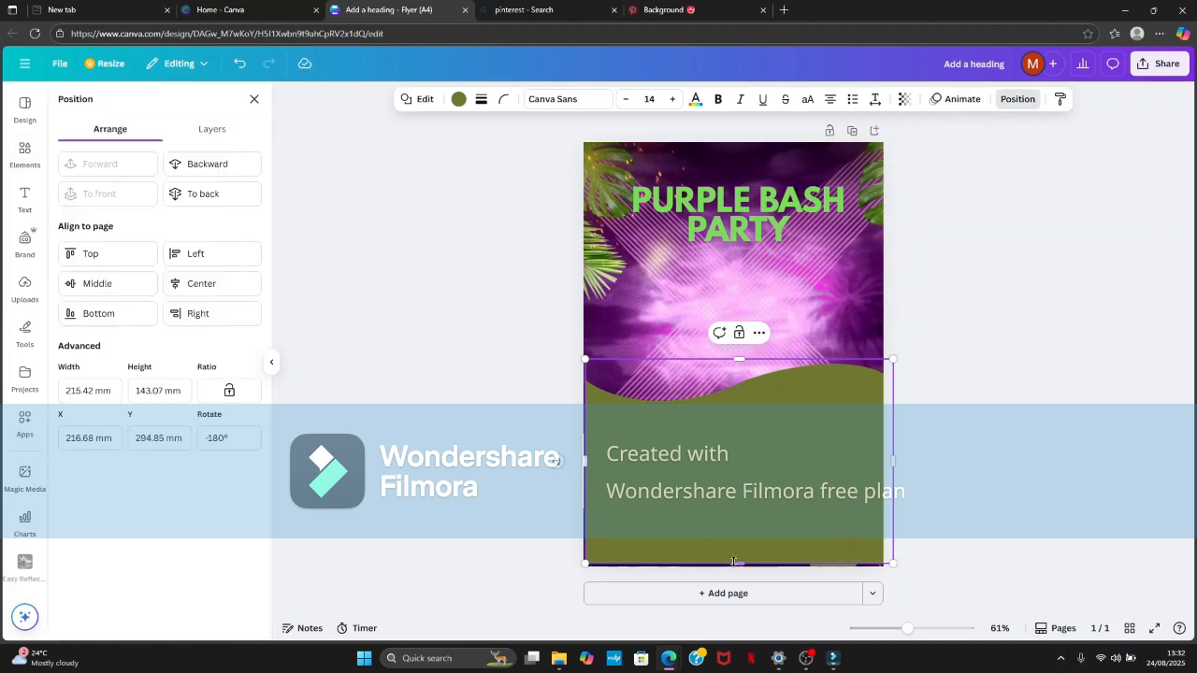
{"action": "left_click", "coordinate": [254, 99]}
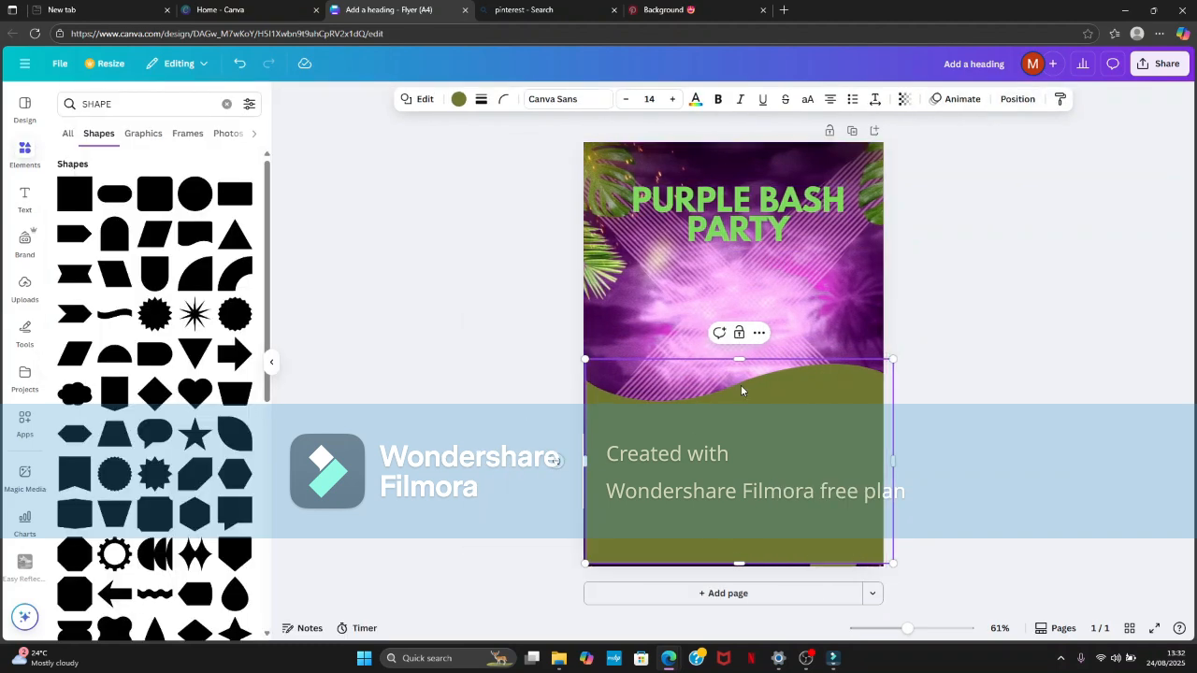
{"action": "left_click", "coordinate": [962, 333]}
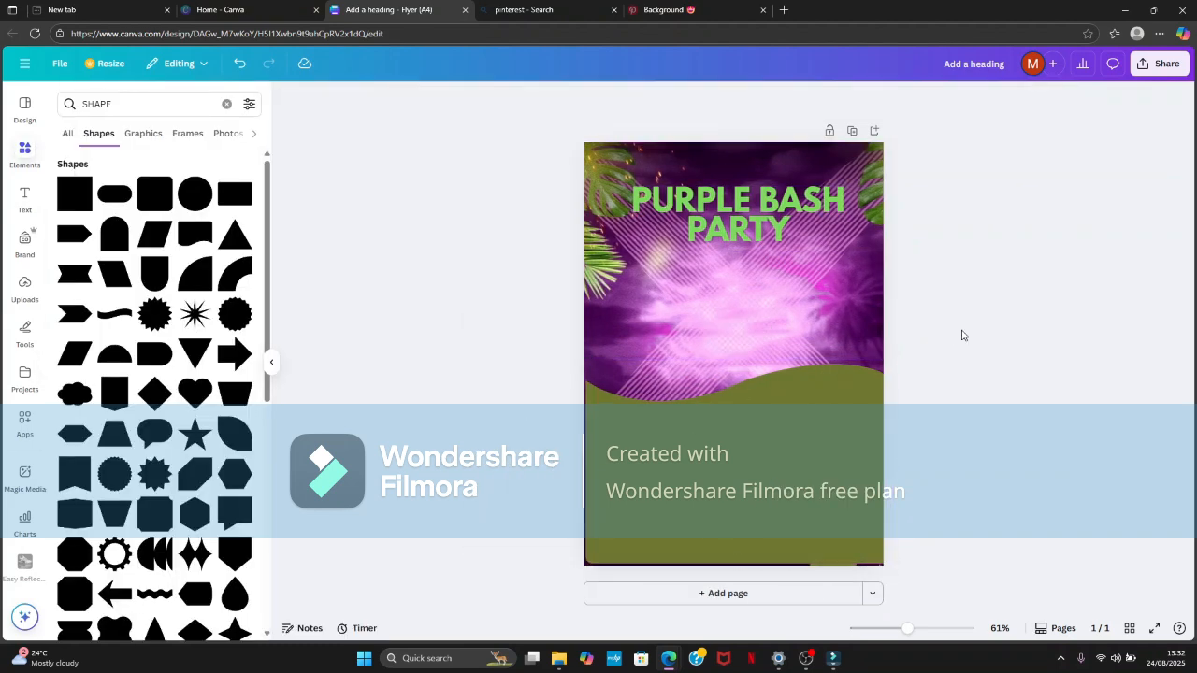
- Select the hidden quarter-ring from the layer list and bring it forward above the wavy shape
{"action": "left_click", "coordinate": [778, 413]}
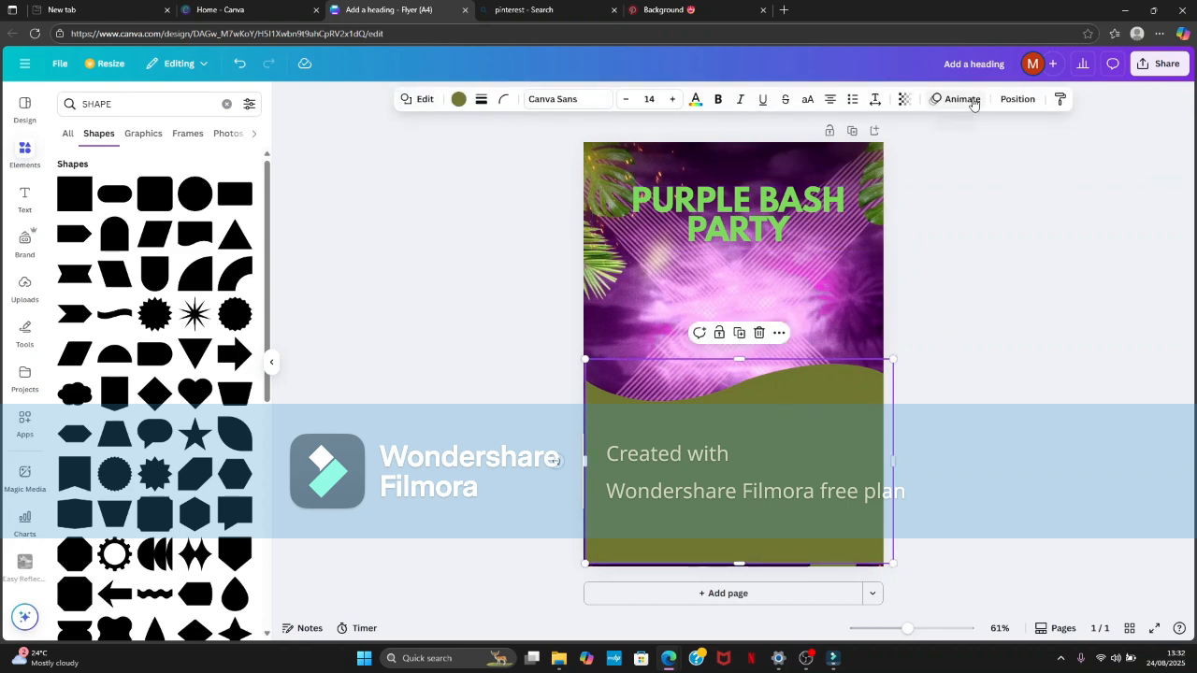
{"action": "left_click", "coordinate": [1015, 99]}
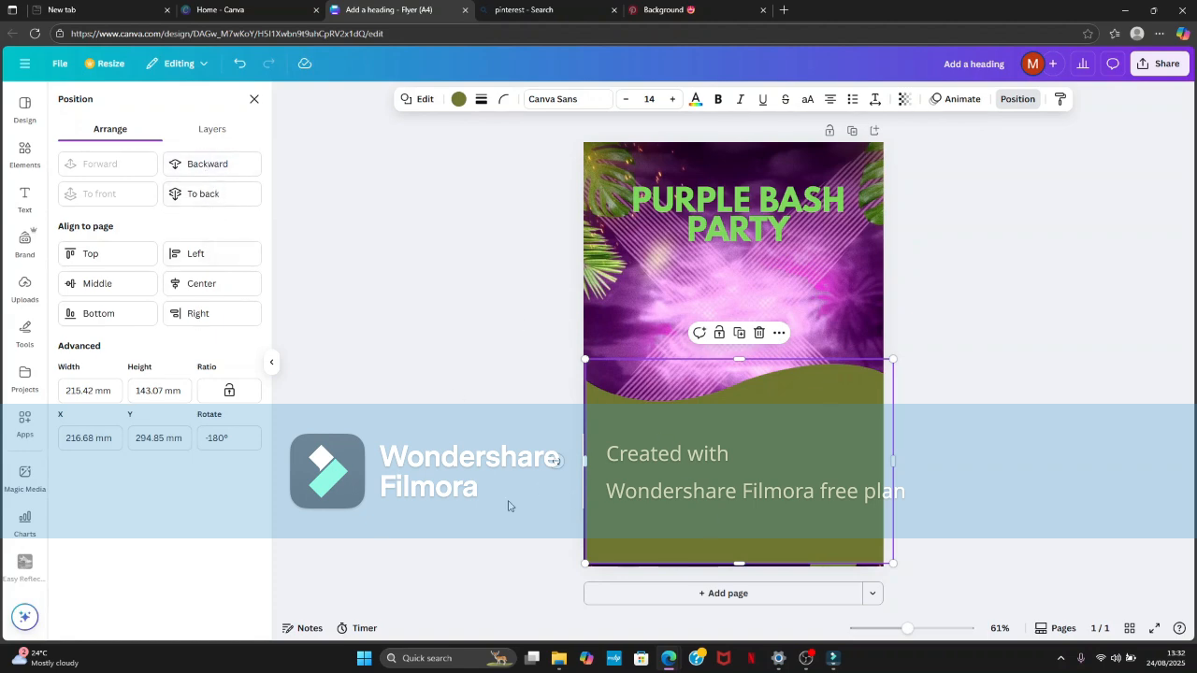
{"action": "left_click", "coordinate": [212, 129]}
{"action": "left_click", "coordinate": [222, 297]}
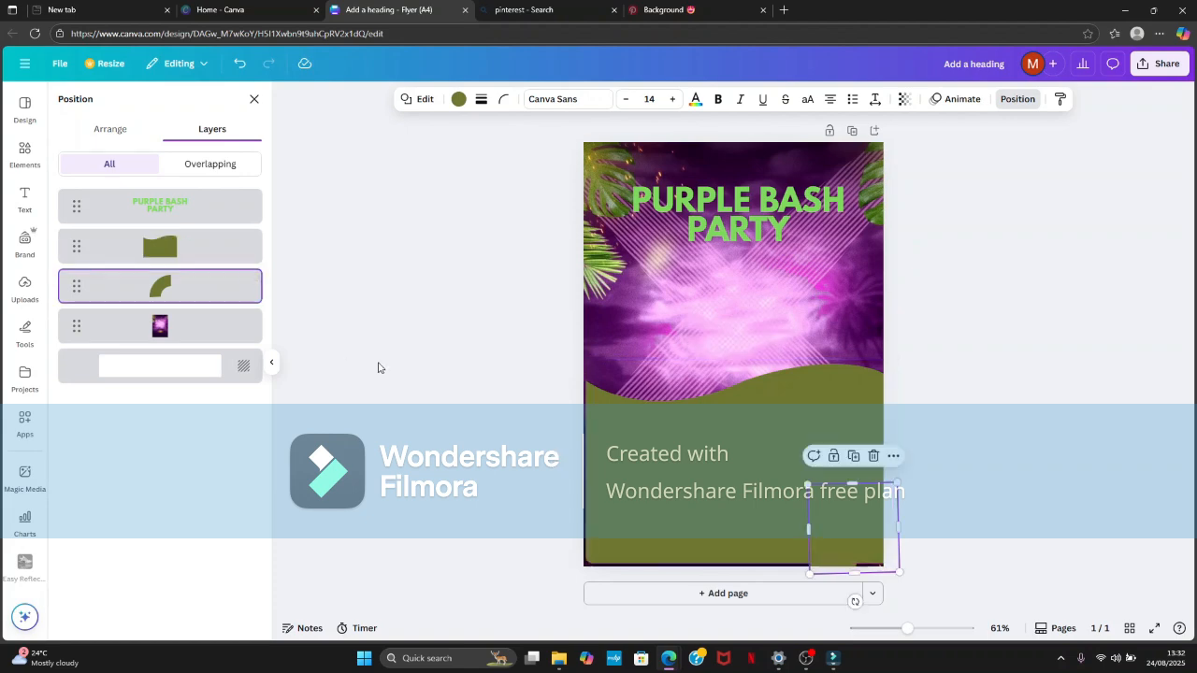
{"action": "left_click", "coordinate": [1017, 99]}
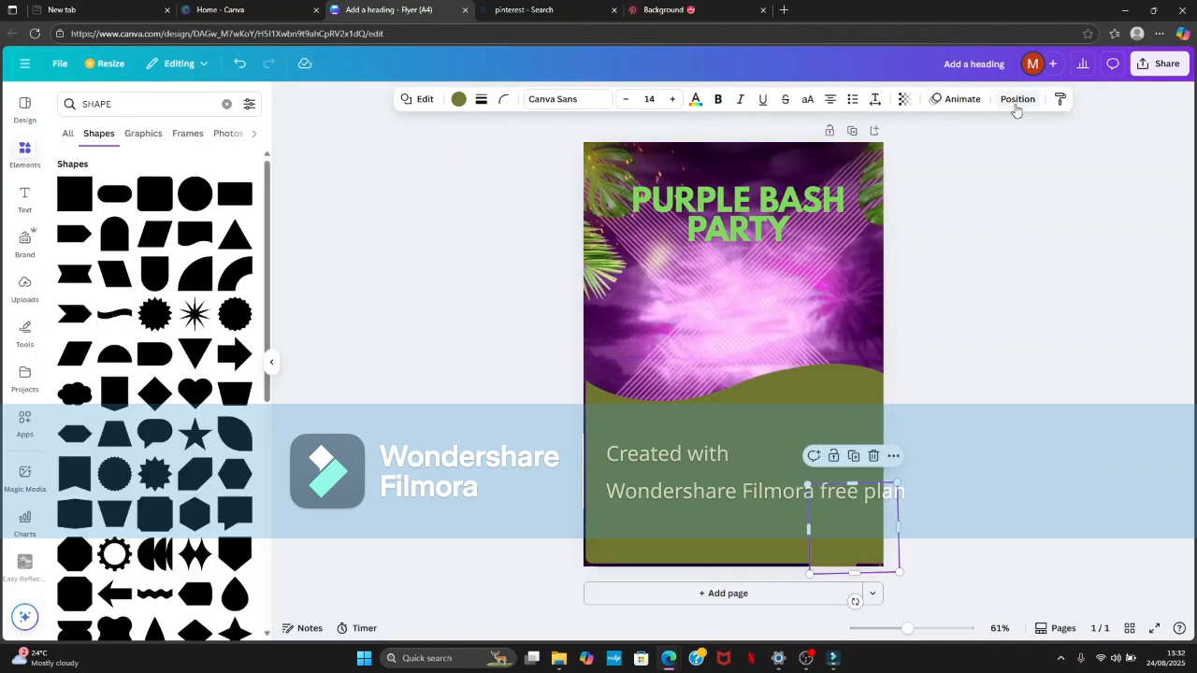
{"action": "left_click", "coordinate": [1017, 99]}
{"action": "left_click", "coordinate": [135, 129]}
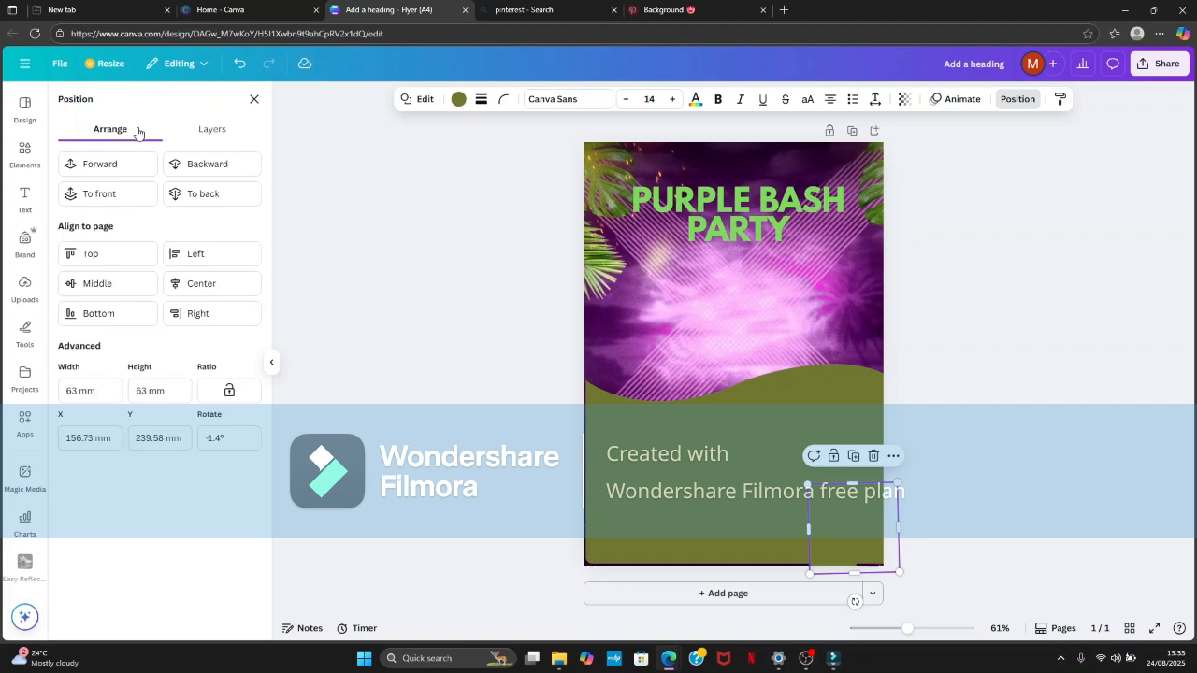
{"action": "left_click", "coordinate": [119, 167]}
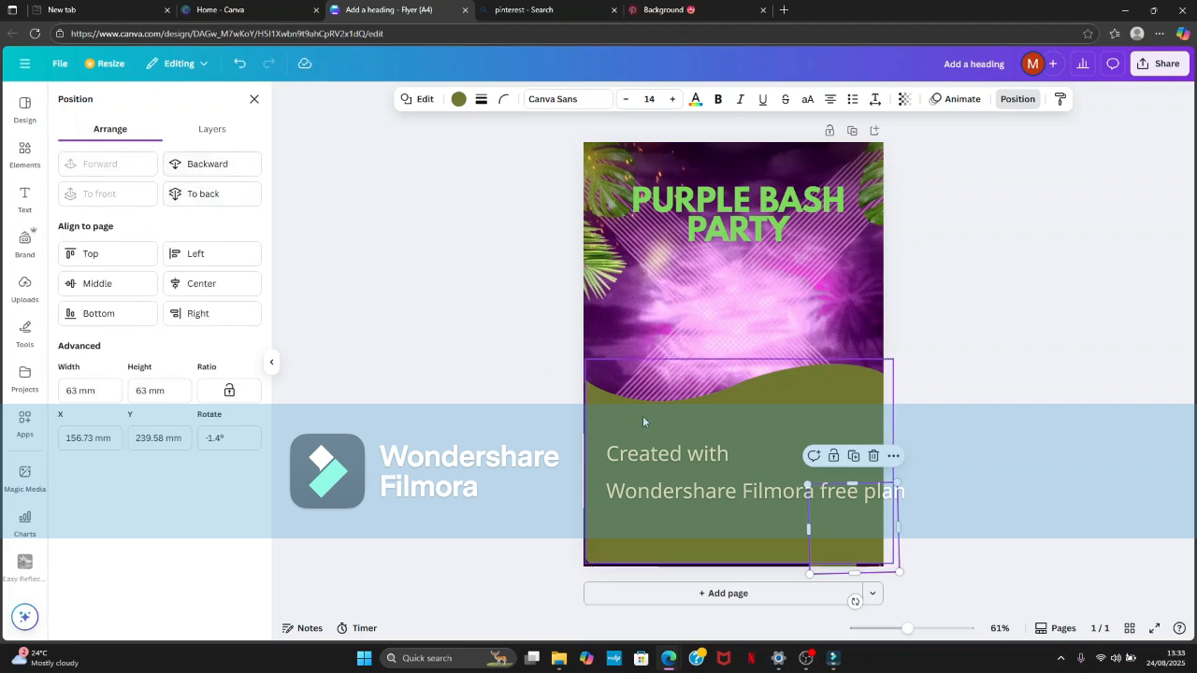
- Move the wavy shape up off the quarter-ring and fill the ring with the monochromatic dark-purple-to-magenta default gradient
{"action": "left_click_drag", "start_coordinate": [667, 495], "coordinate": [675, 369]}
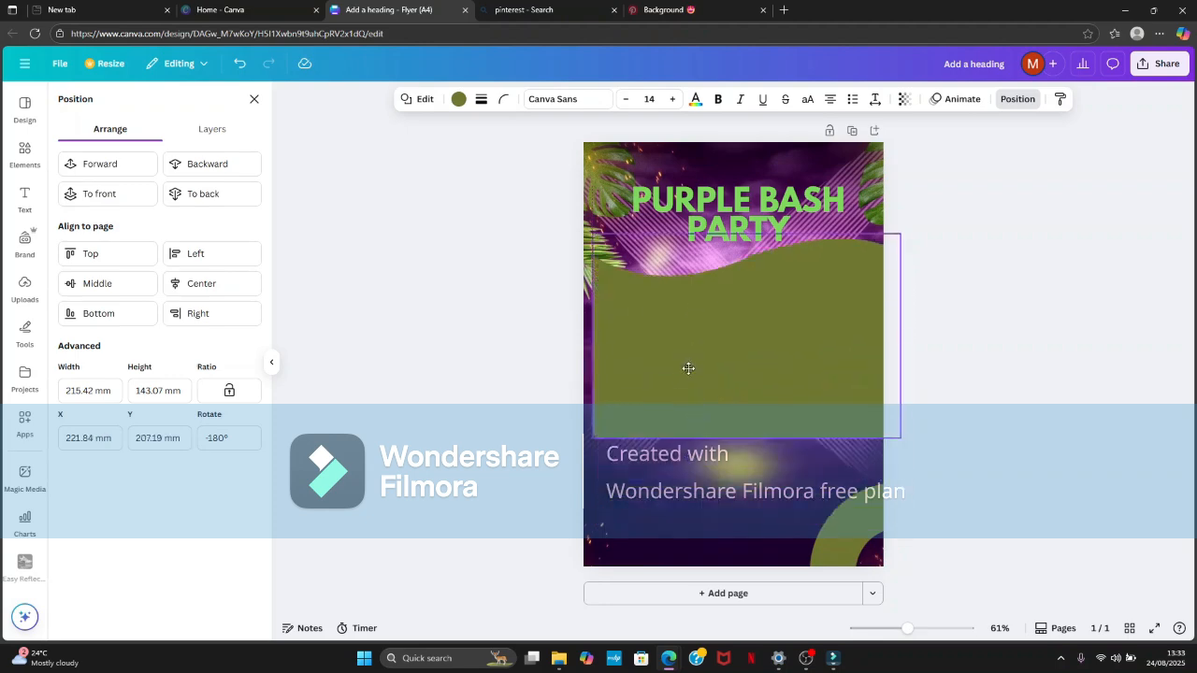
{"action": "left_click", "coordinate": [861, 506]}
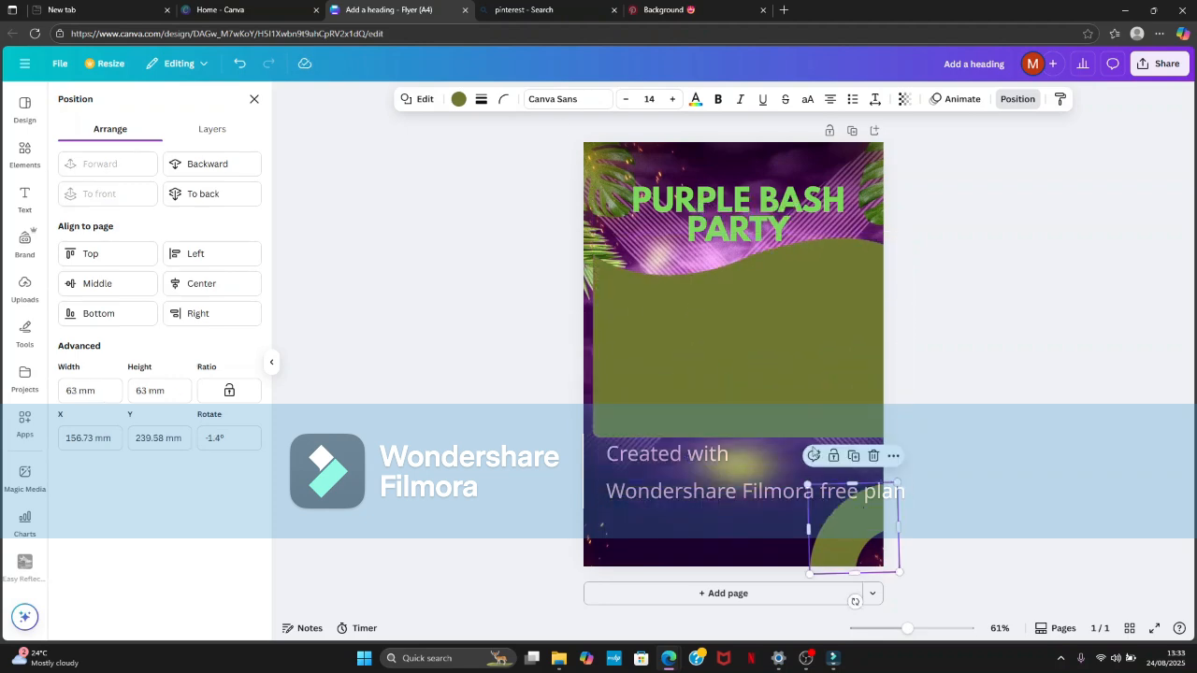
{"action": "left_click", "coordinate": [458, 99]}
{"action": "left_click", "coordinate": [129, 328]}
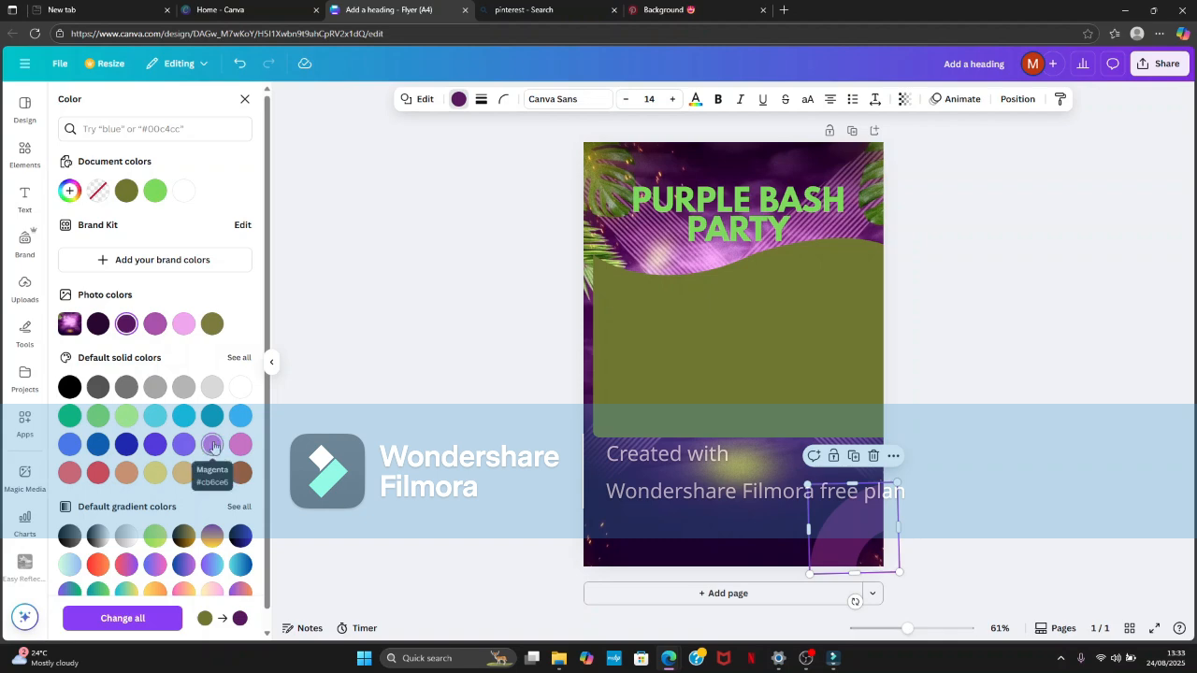
{"action": "left_click", "coordinate": [212, 443]}
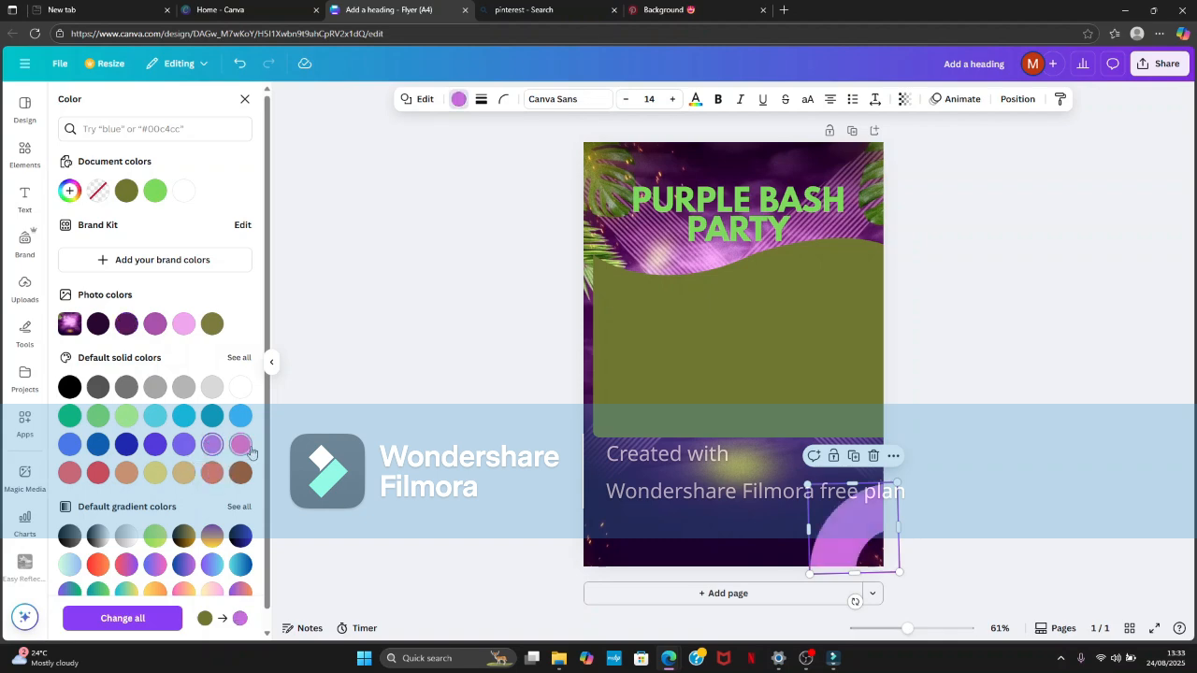
{"action": "left_click", "coordinate": [157, 560]}
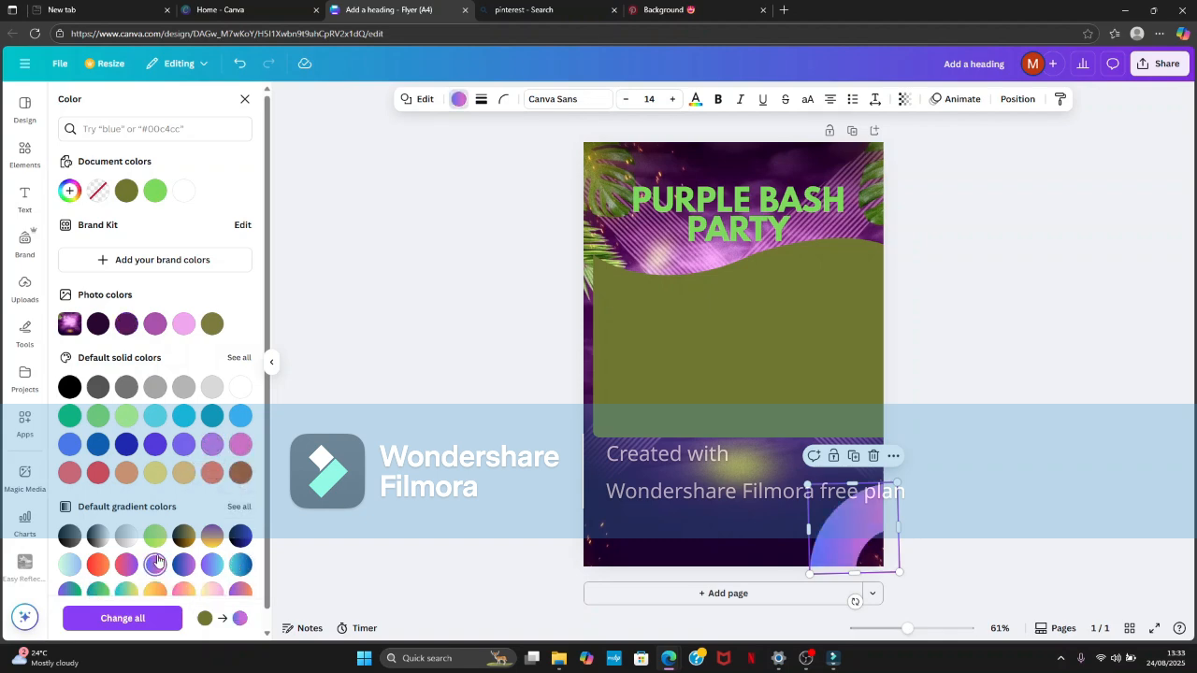
{"action": "scroll", "coordinate": [155, 544], "scroll_direction": "down", "scroll_amount": 1}
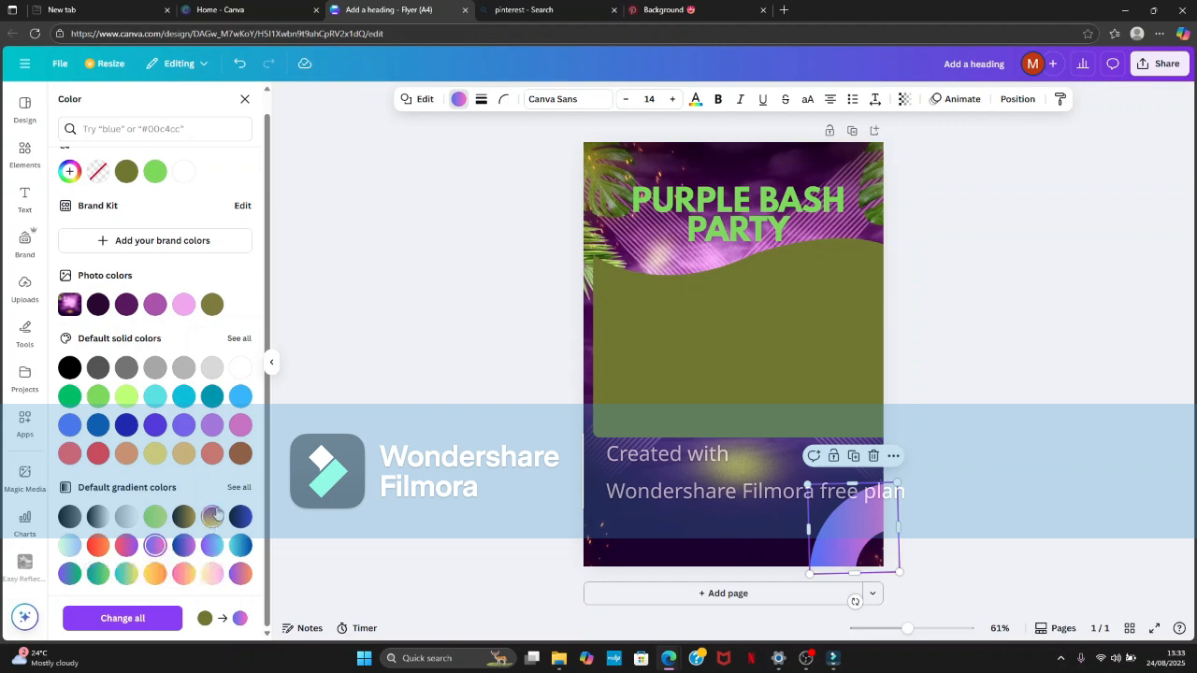
{"action": "left_click", "coordinate": [234, 490]}
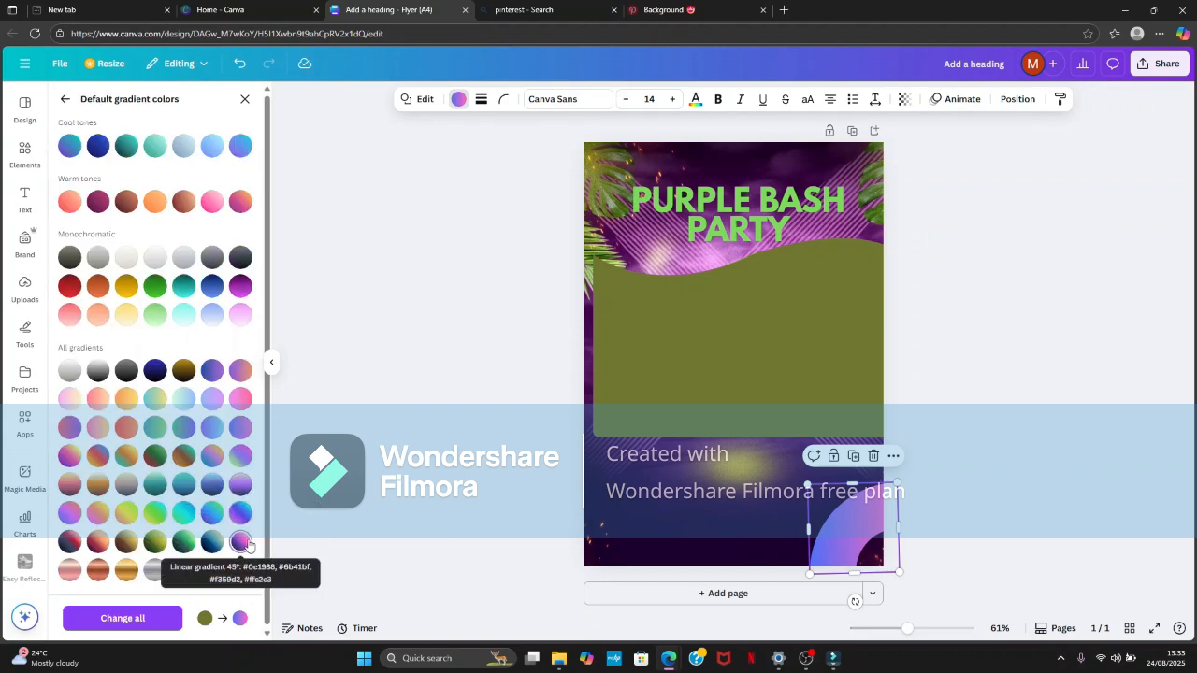
{"action": "left_click", "coordinate": [240, 285]}
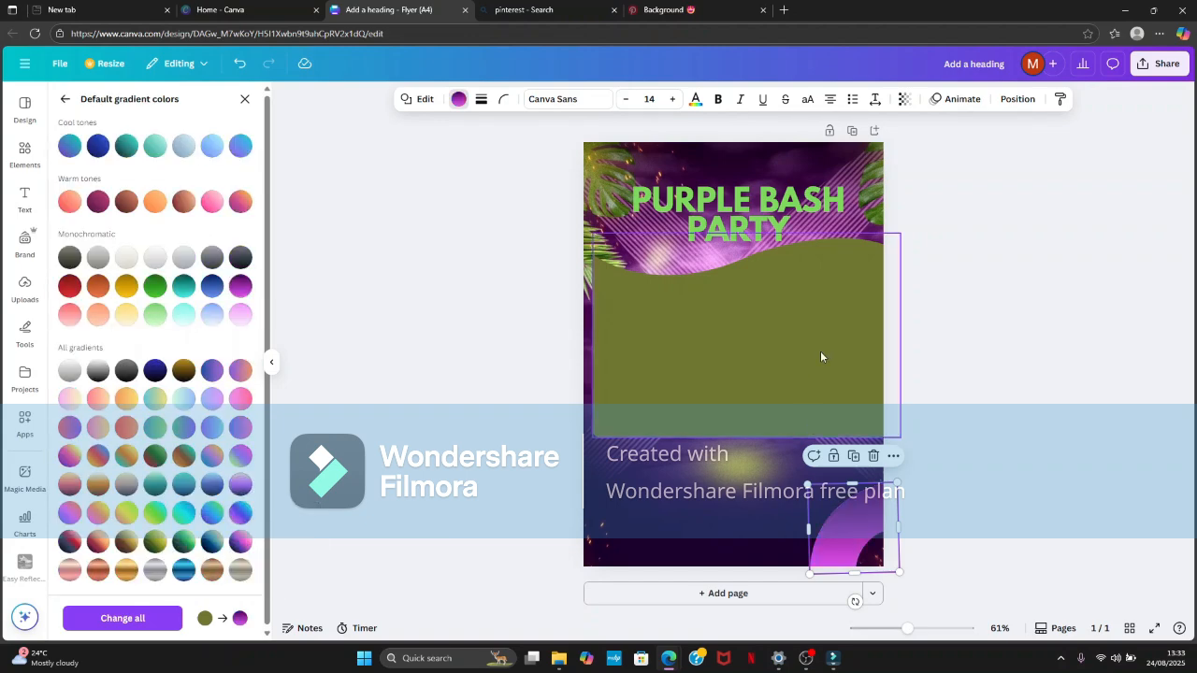
- Move the wavy shape back down over the flyer's bottom edge and recolor it in the heading's bright green
{"action": "left_click_drag", "start_coordinate": [820, 351], "coordinate": [811, 479]}
{"action": "left_click", "coordinate": [1023, 383]}
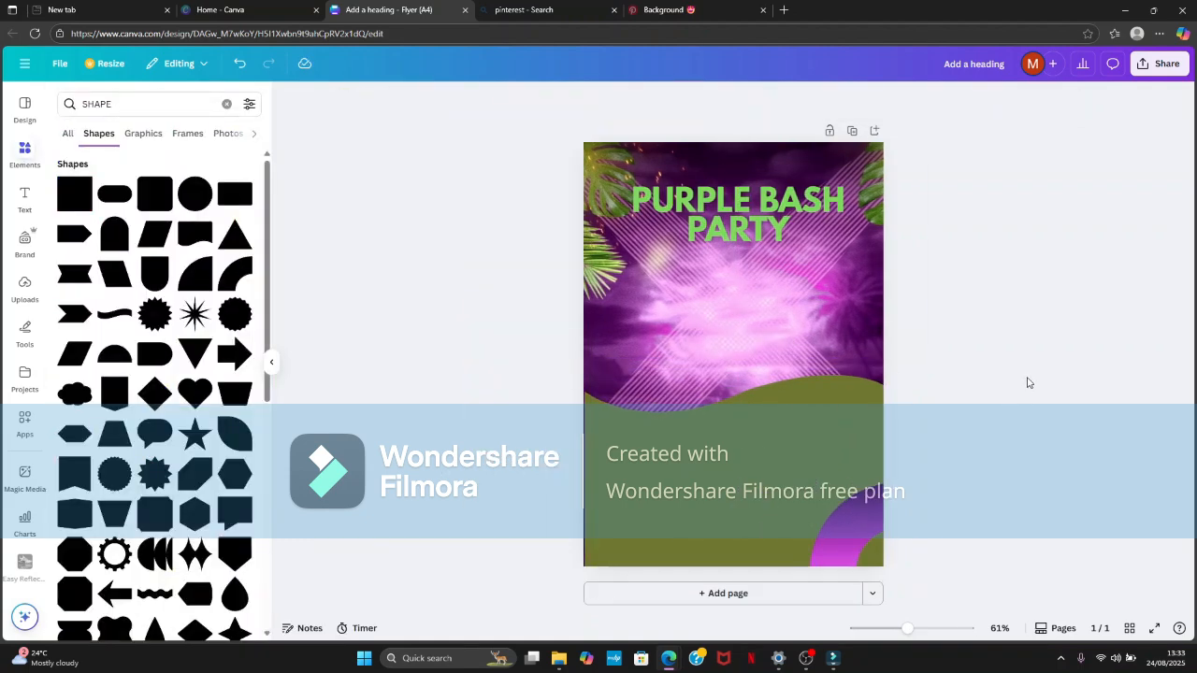
{"action": "left_click", "coordinate": [580, 505]}
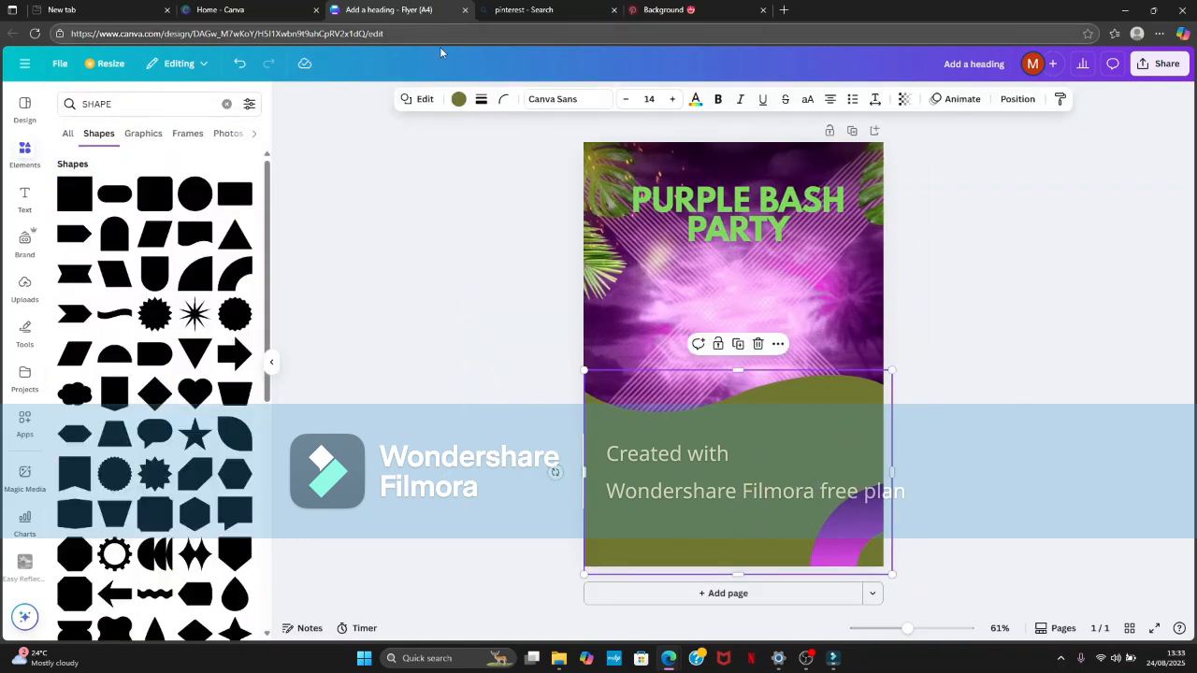
{"action": "left_click", "coordinate": [458, 100]}
{"action": "left_click", "coordinate": [70, 390]}
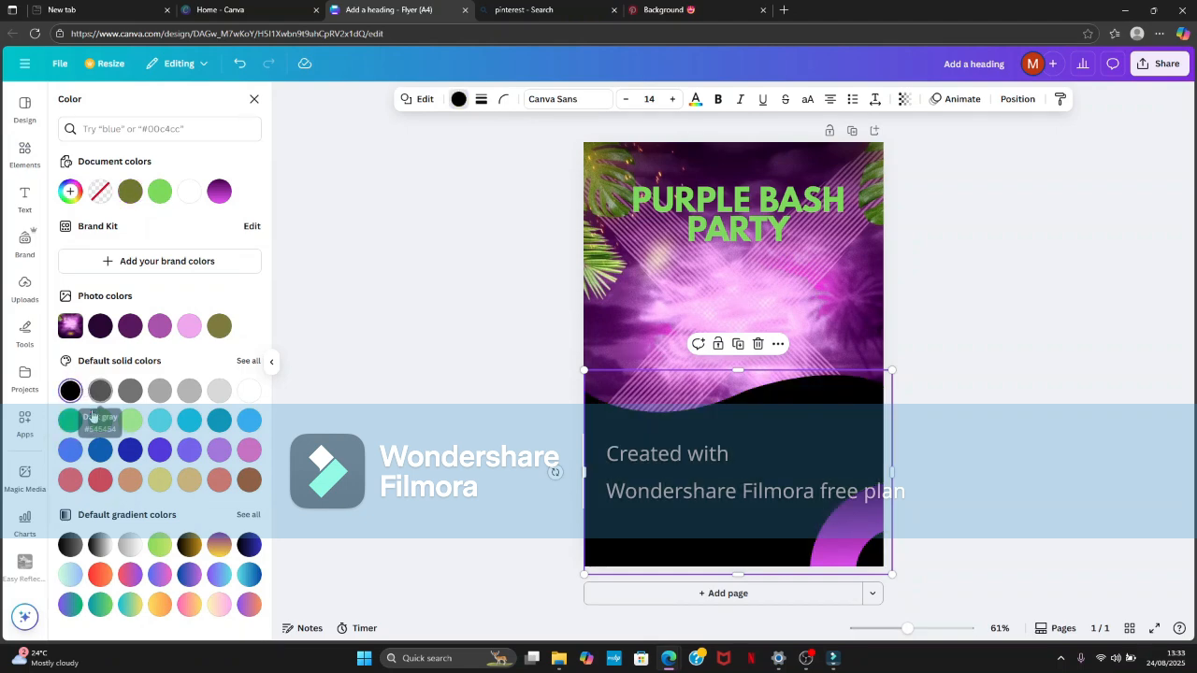
{"action": "left_click", "coordinate": [71, 421]}
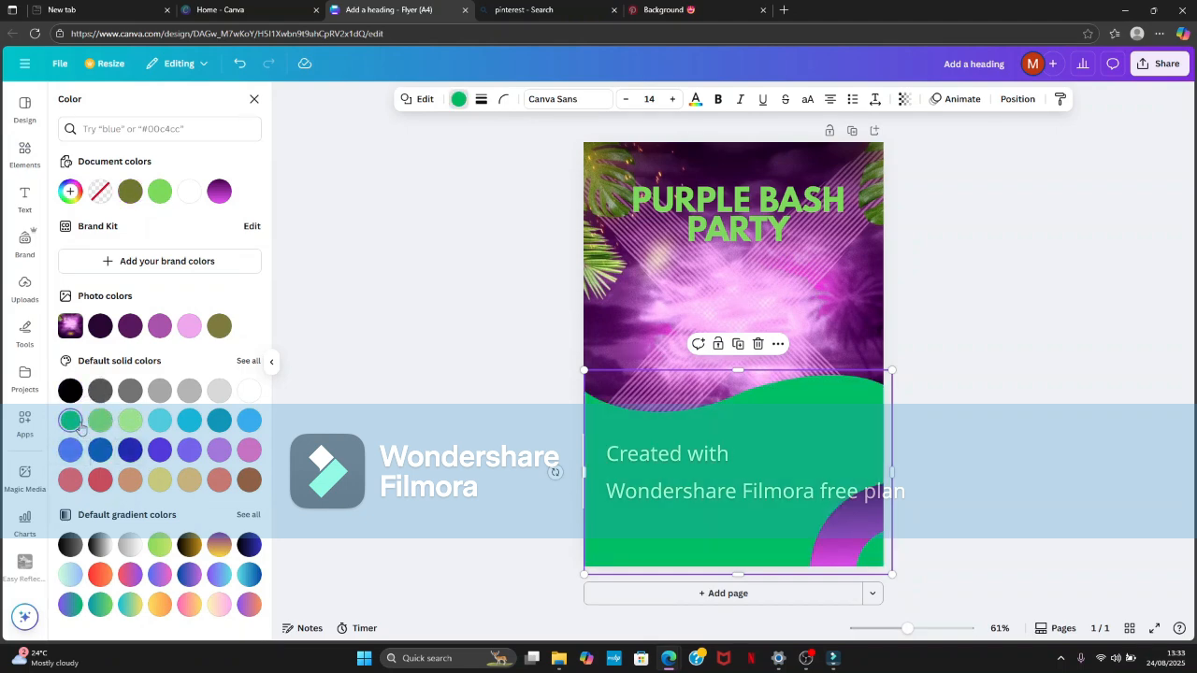
{"action": "left_click", "coordinate": [101, 421]}
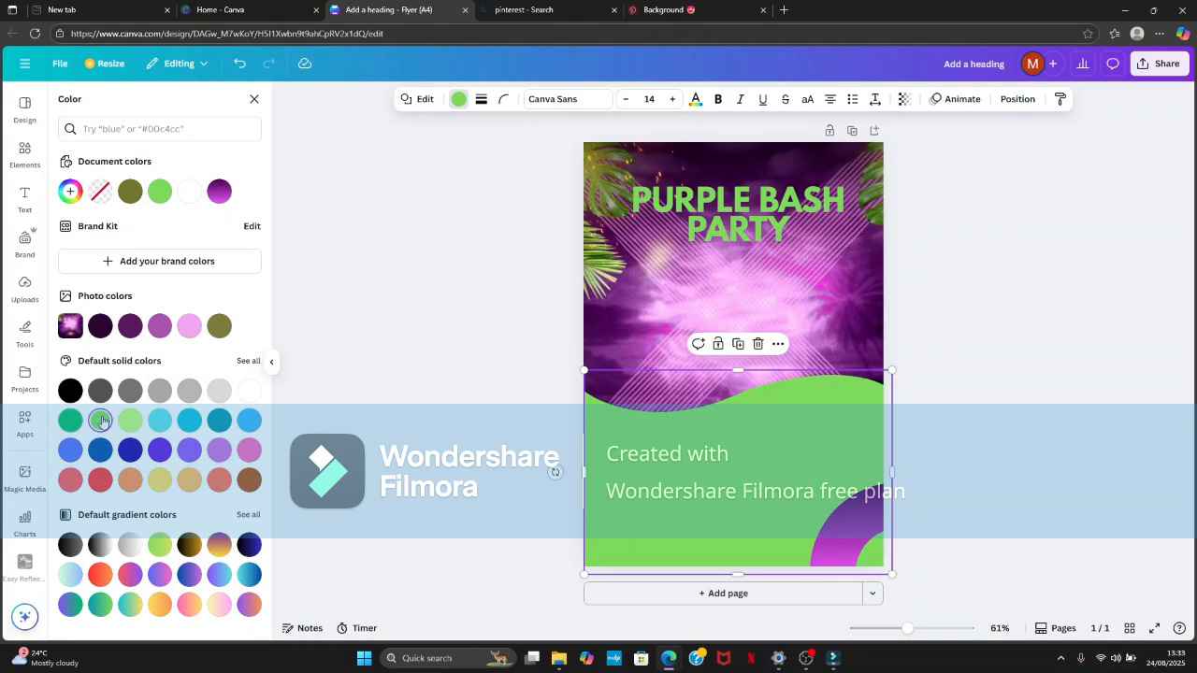
{"action": "left_click", "coordinate": [1037, 392]}
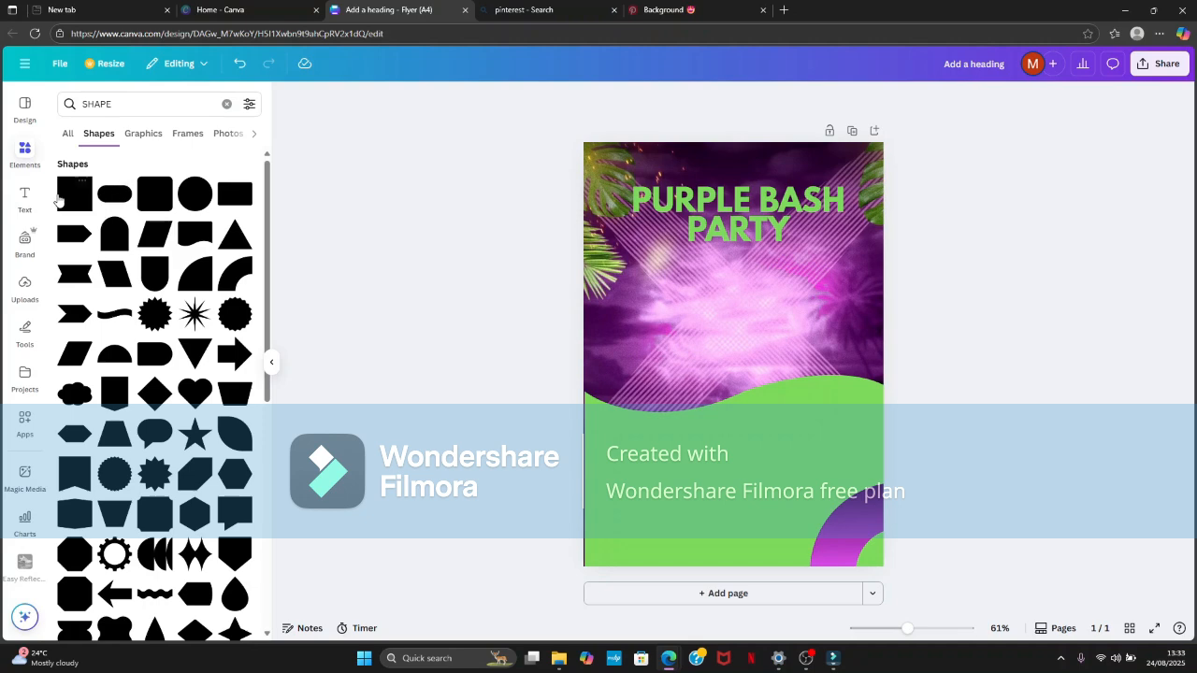
- Add a square and stretch it into a vertical strip about 38 mm wide and 303 mm high along the flyer's left edge
{"action": "left_click", "coordinate": [75, 208]}
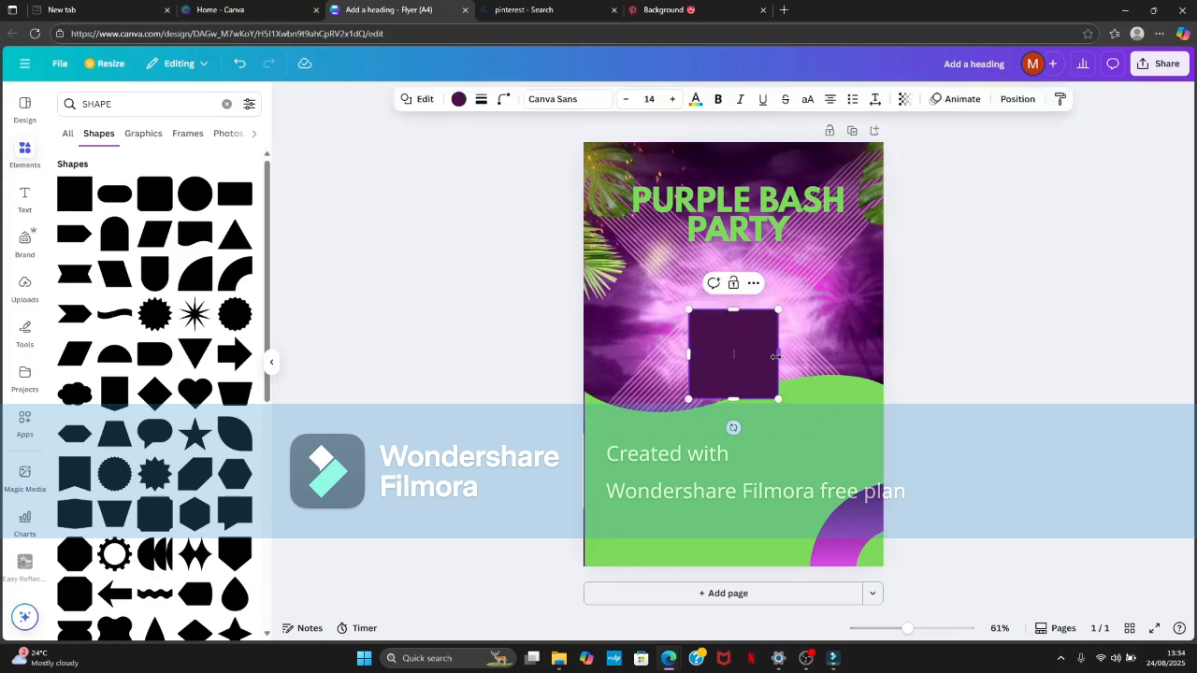
{"action": "left_click_drag", "start_coordinate": [776, 356], "coordinate": [703, 358]}
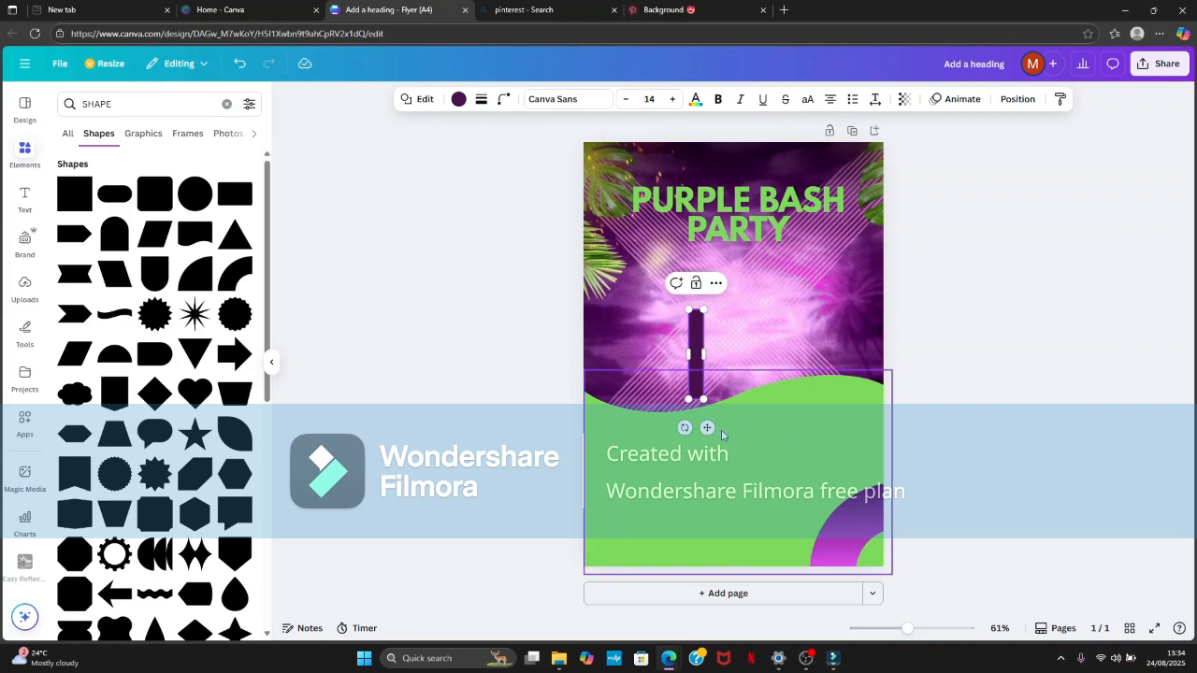
{"action": "left_click_drag", "start_coordinate": [703, 429], "coordinate": [598, 431]}
{"action": "left_click_drag", "start_coordinate": [598, 313], "coordinate": [637, 132]}
{"action": "left_click_drag", "start_coordinate": [585, 403], "coordinate": [585, 562]}
- Arrange the dark-purple strip behind the green wave but above the background image
{"action": "left_click", "coordinate": [1013, 100]}
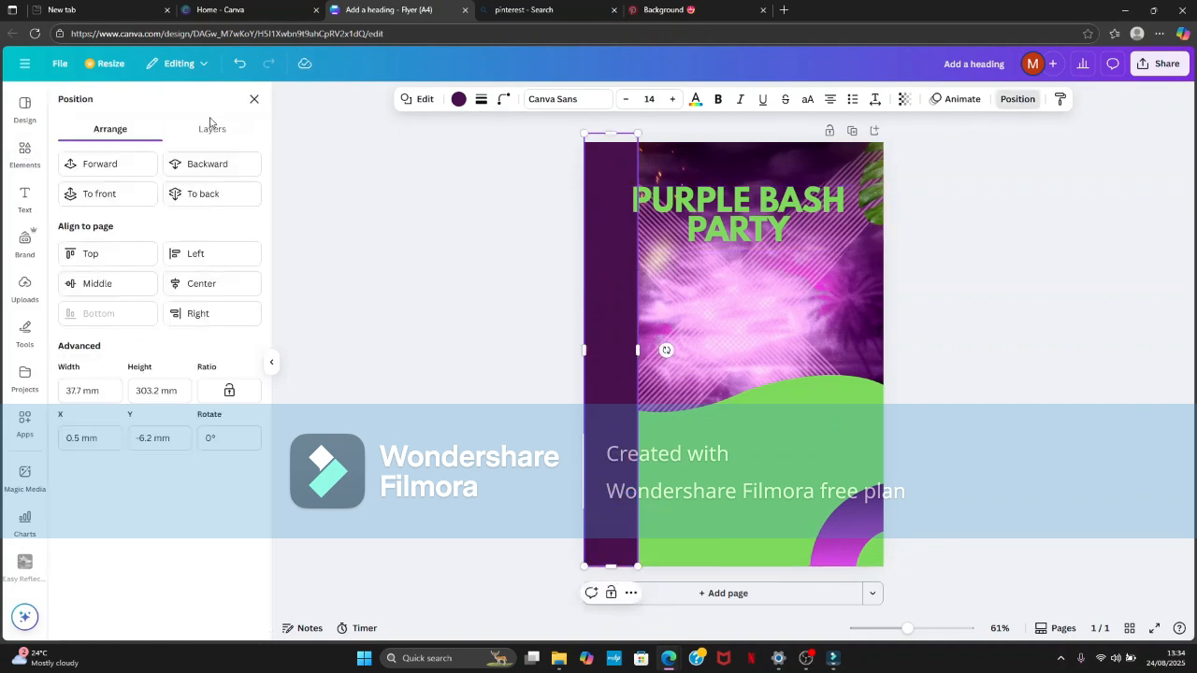
{"action": "left_click", "coordinate": [233, 177]}
{"action": "left_click", "coordinate": [233, 172]}
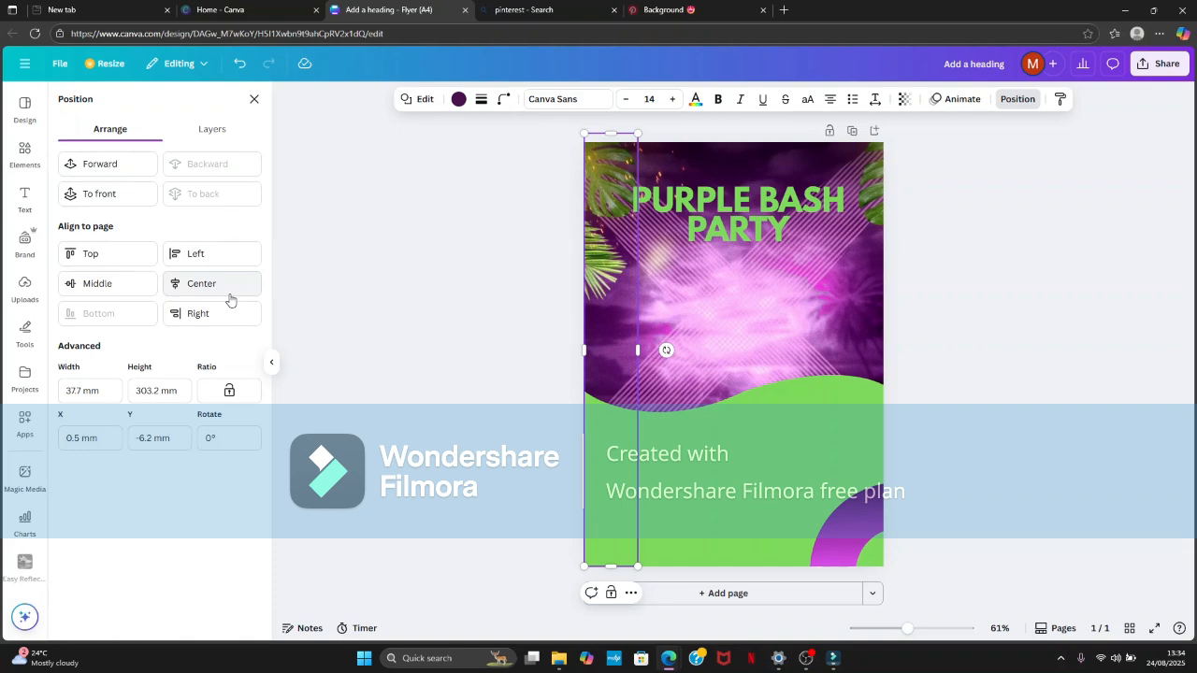
{"action": "left_click", "coordinate": [86, 168]}
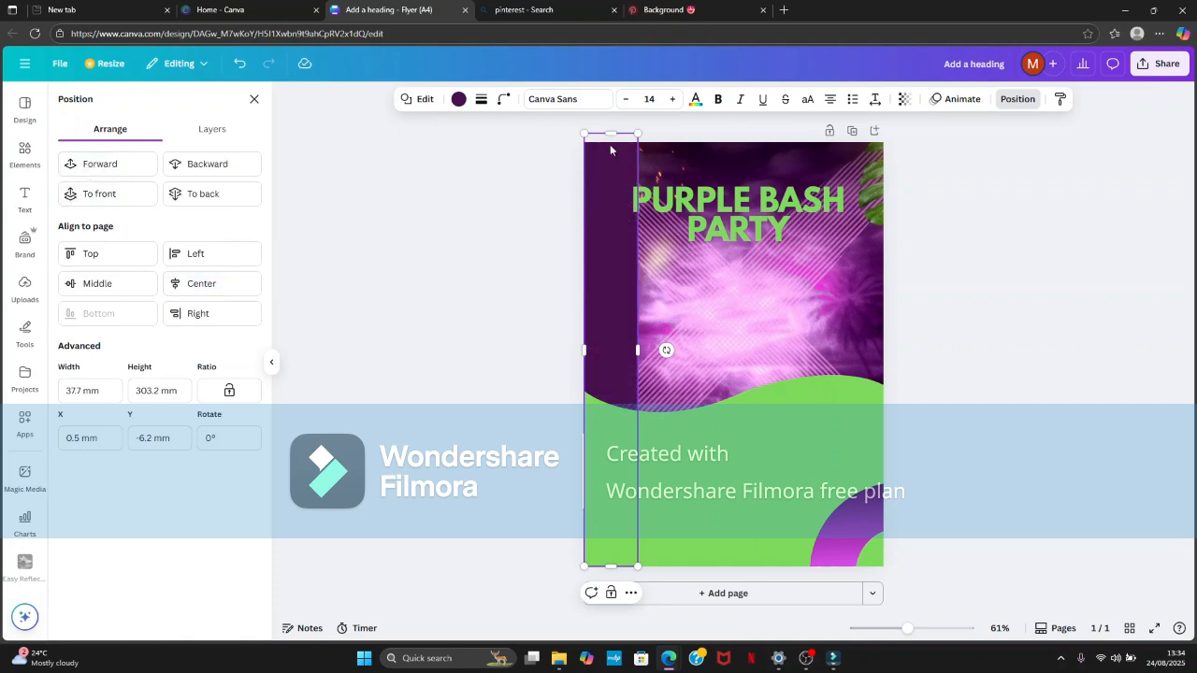
- Shorten the dark-purple strip from its upper end to about 188.5 mm high and narrow it to about 12 mm wide
{"action": "left_click_drag", "start_coordinate": [605, 132], "coordinate": [630, 297]}
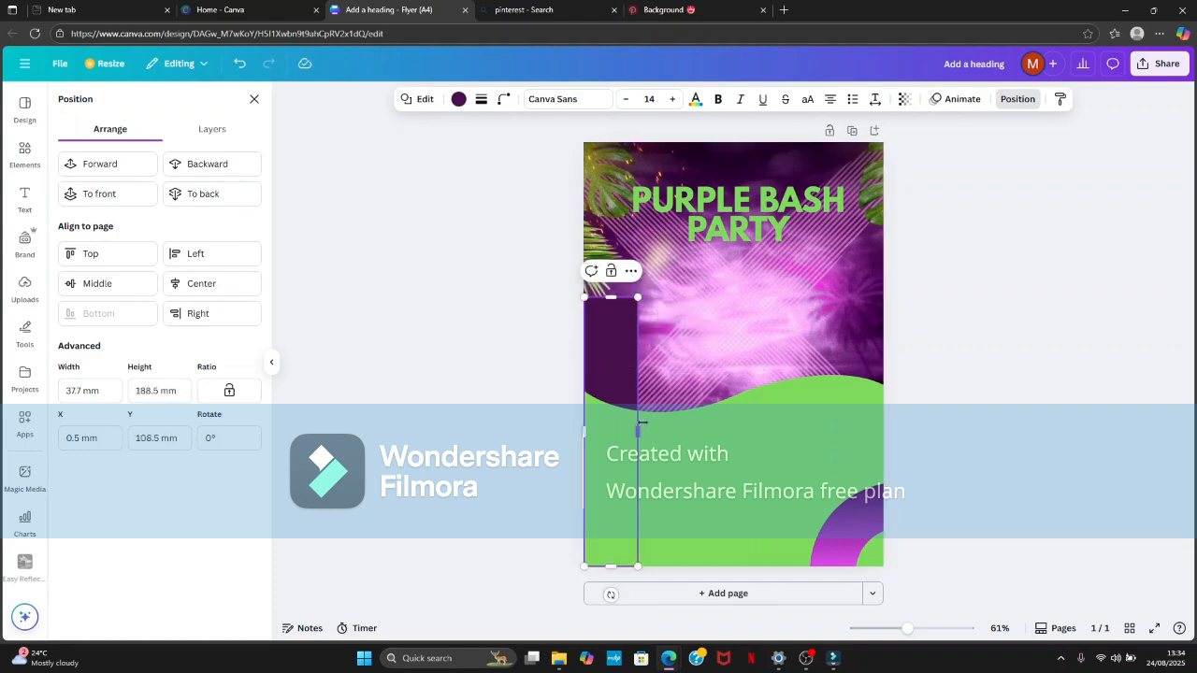
{"action": "left_click_drag", "start_coordinate": [642, 430], "coordinate": [601, 393]}
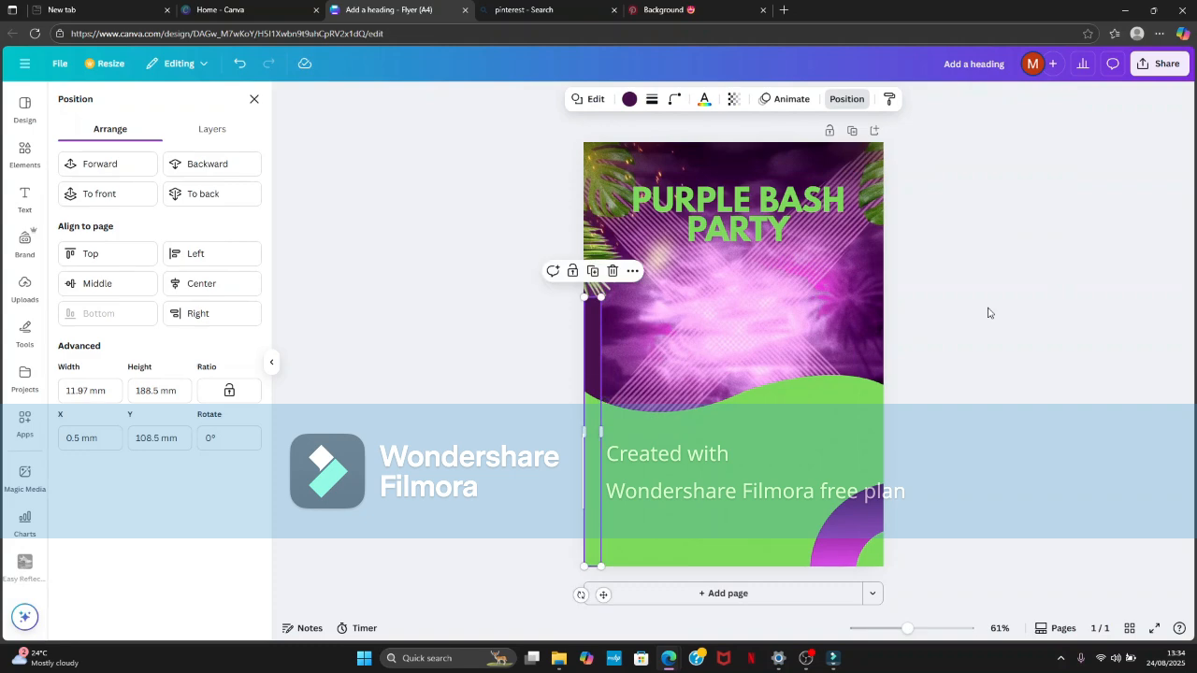
{"action": "left_click", "coordinate": [988, 307]}
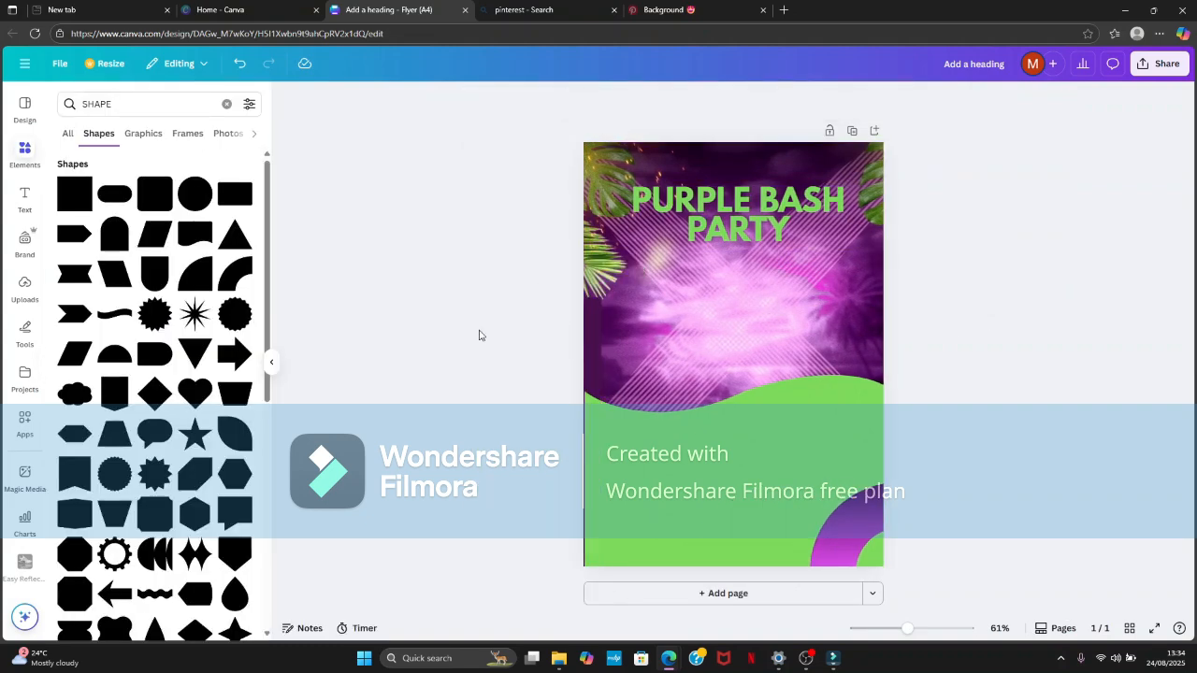
- Add the uploaded photo of the woman raising a bottle to the flyer and remove its background
{"action": "left_click", "coordinate": [24, 288]}
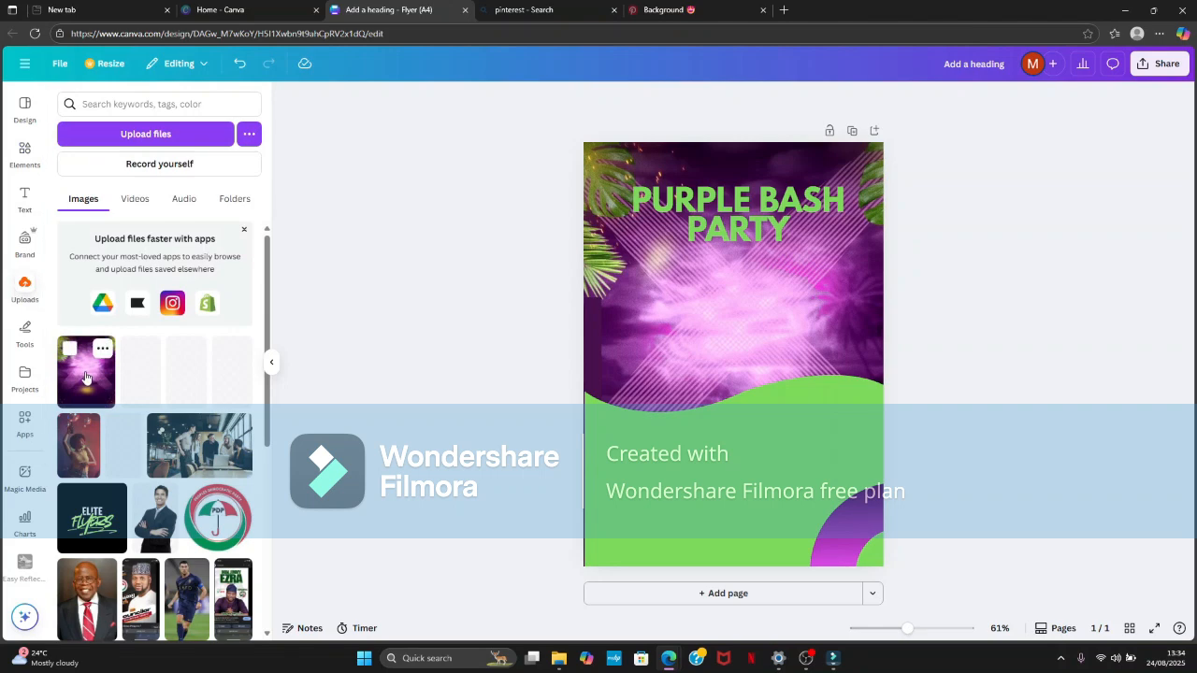
{"action": "left_click", "coordinate": [75, 440]}
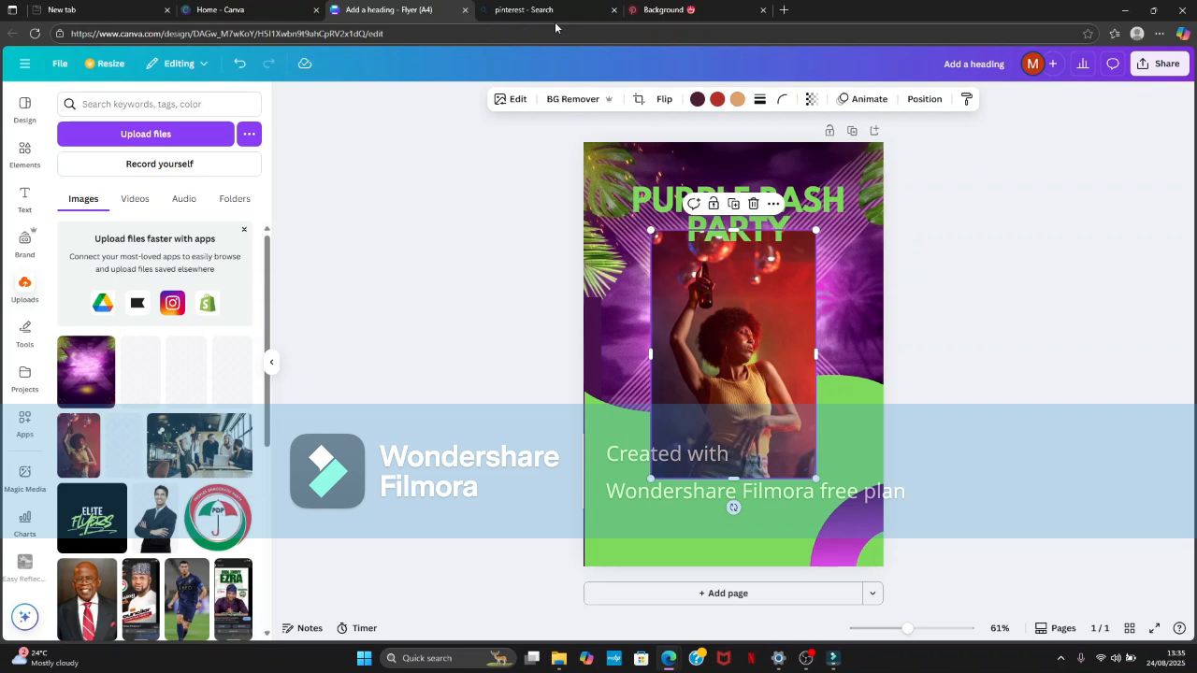
{"action": "left_click", "coordinate": [598, 103]}
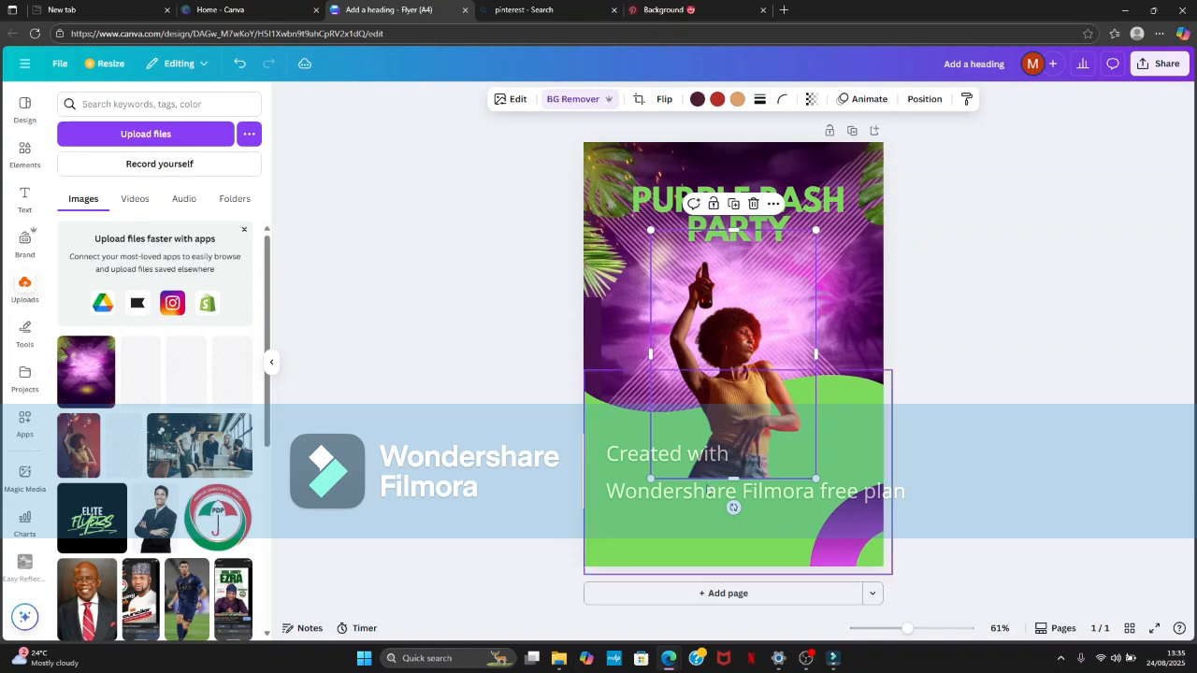
- Move the woman cutout up below the heading and send it backward behind the green wave
{"action": "left_click_drag", "start_coordinate": [735, 452], "coordinate": [738, 417]}
{"action": "left_click", "coordinate": [925, 100]}
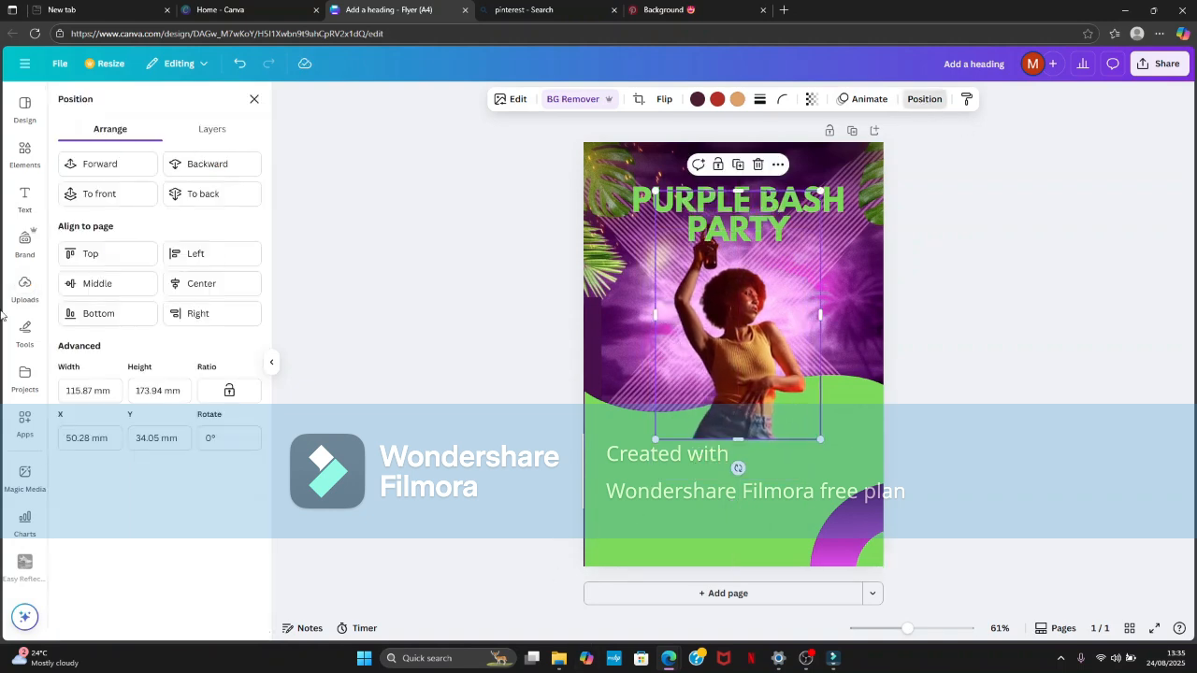
{"action": "left_click", "coordinate": [192, 170]}
{"action": "left_click", "coordinate": [988, 240]}
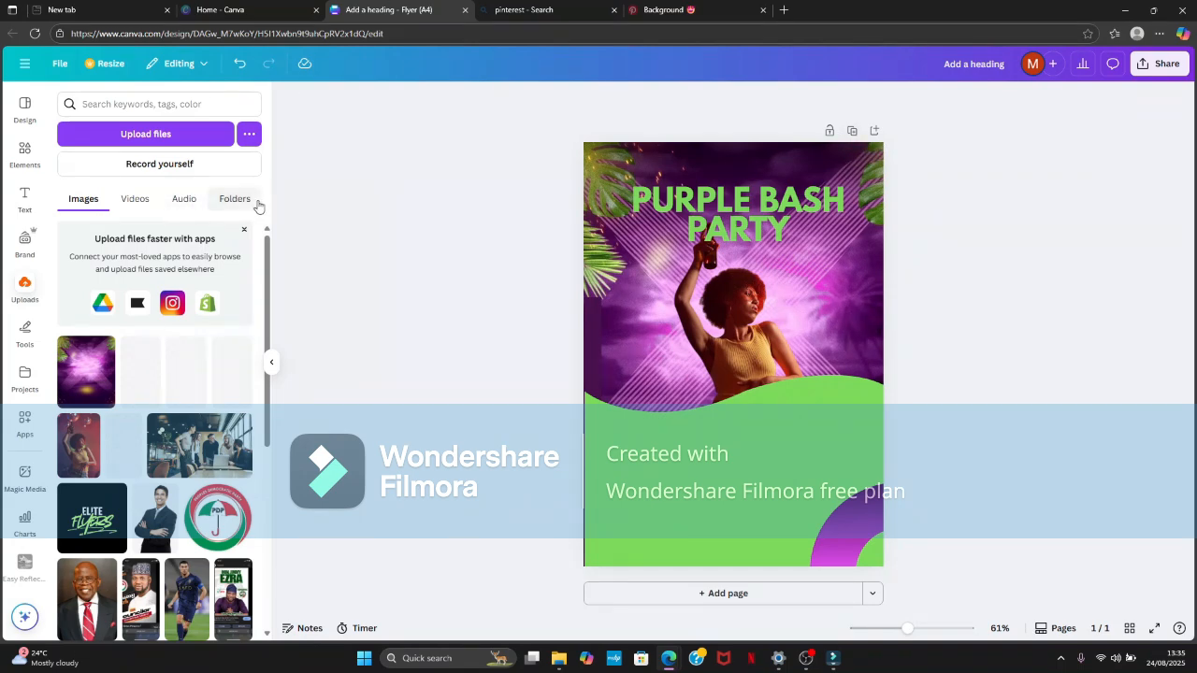
- Add a body text box, place it on the green wave's left part and clear its placeholder text
{"action": "left_click", "coordinate": [25, 199]}
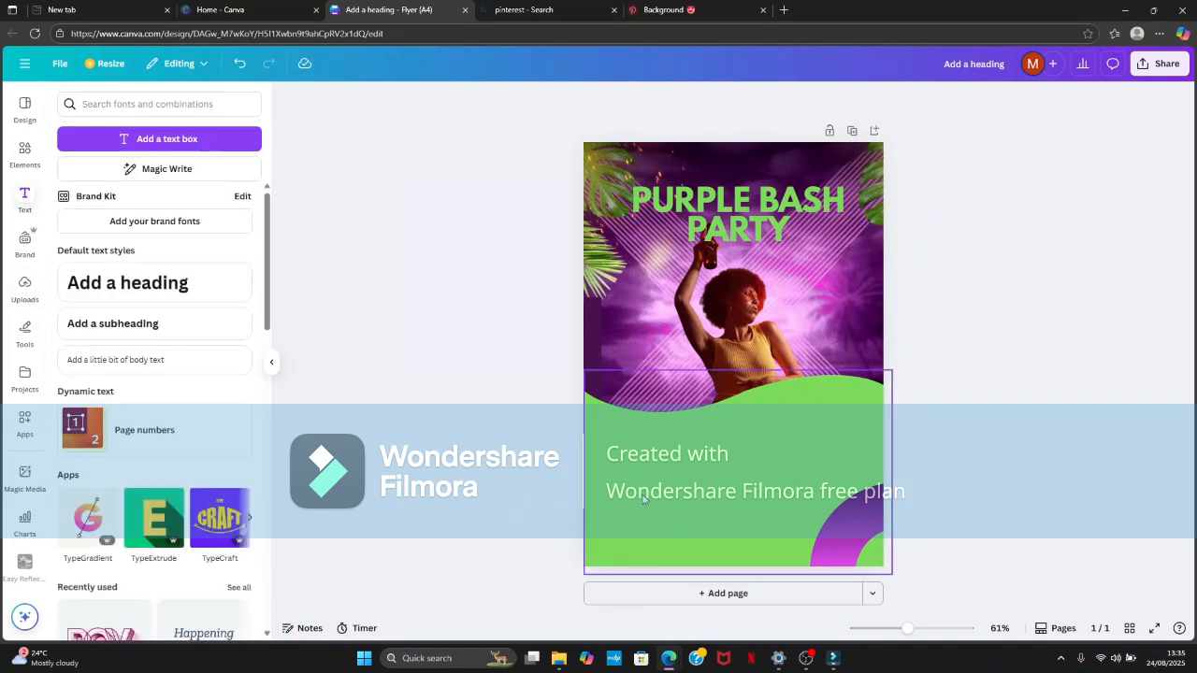
{"action": "left_click", "coordinate": [149, 325]}
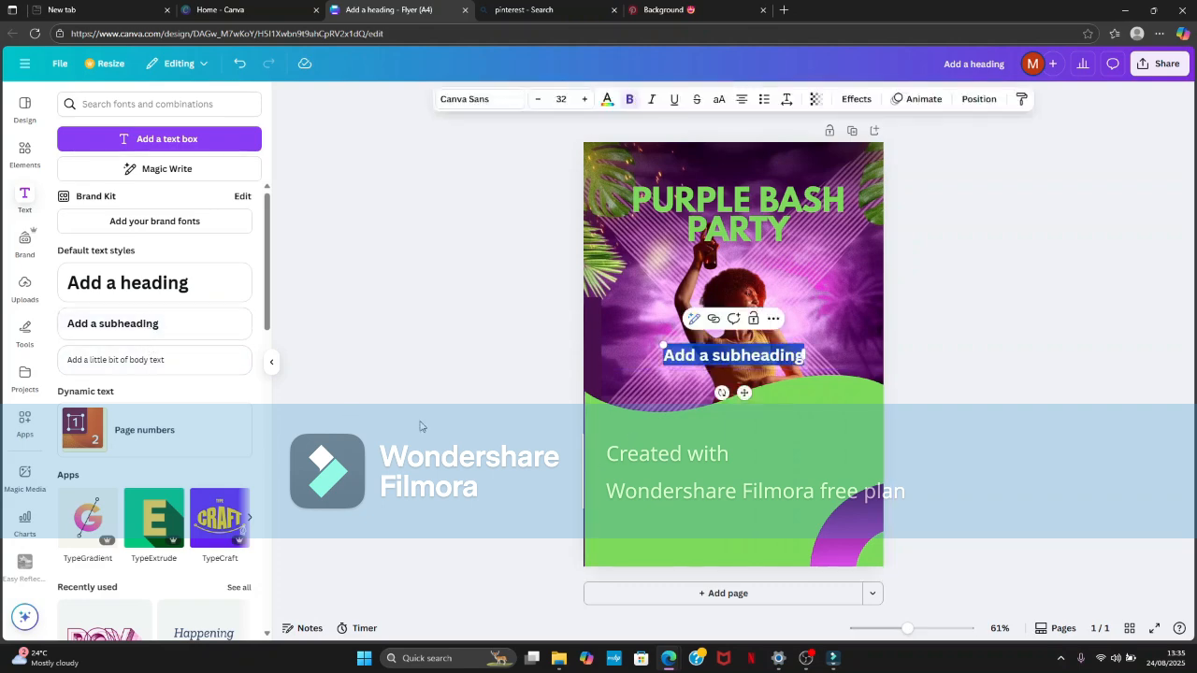
{"action": "left_click", "coordinate": [739, 394]}
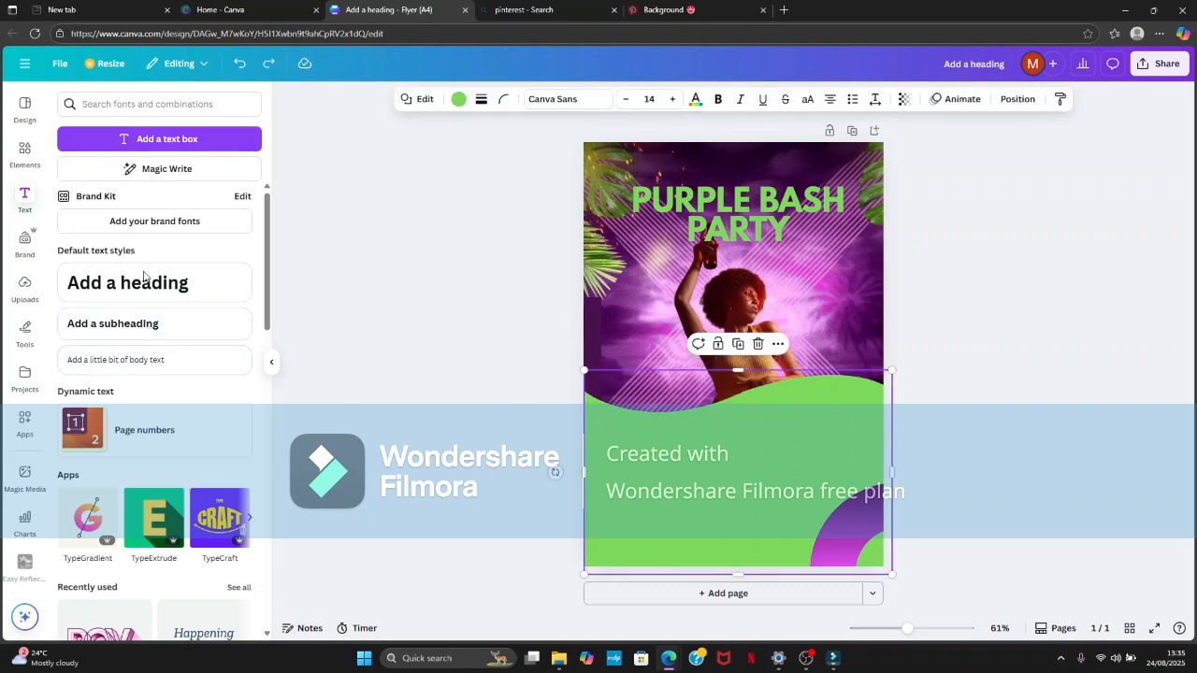
{"action": "left_click", "coordinate": [177, 362]}
{"action": "left_click_drag", "start_coordinate": [743, 389], "coordinate": [663, 467]}
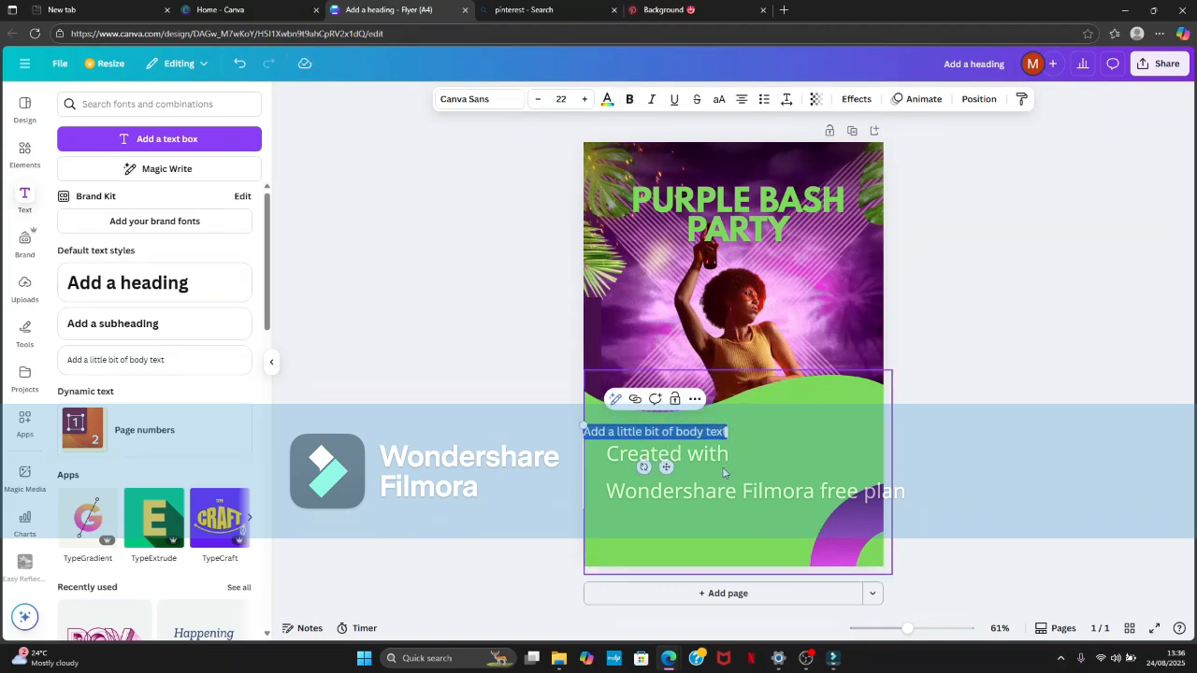
{"action": "key", "text": "BackSpace"}
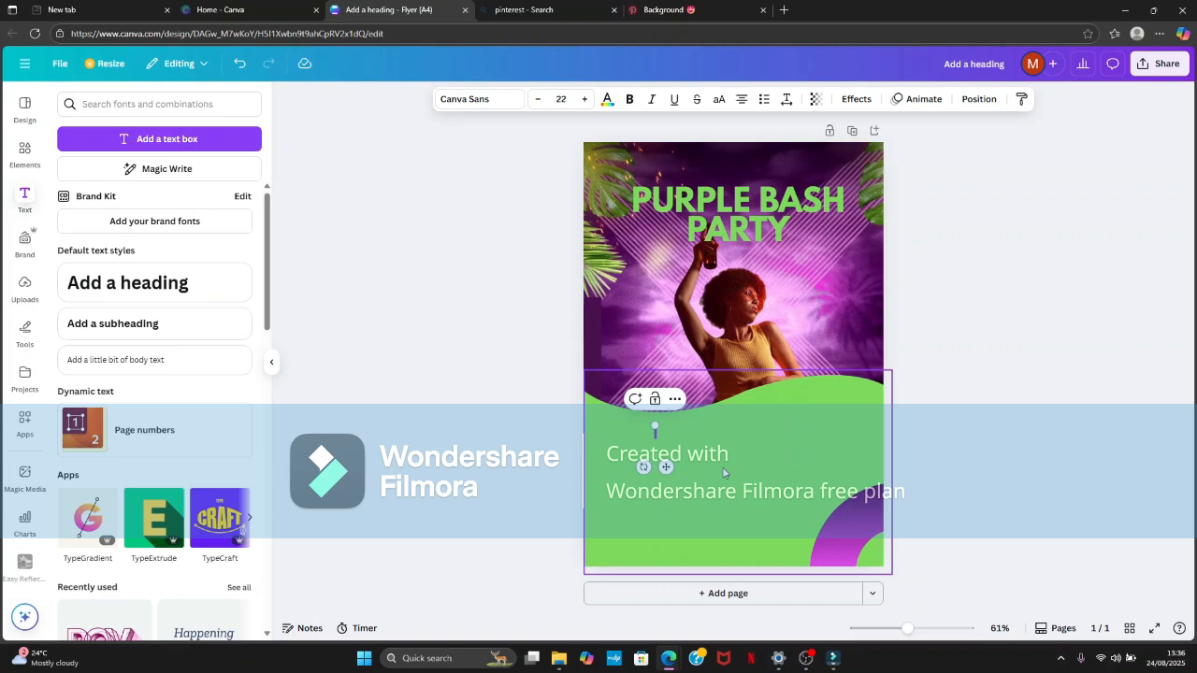
- Enter "PURPLE BASH PARTY IS THE NUMBER ONE PARTY IN ABUJA CURRENTLY" and widen the text box so it fits two lines
{"action": "type", "text": "PURPLE"}
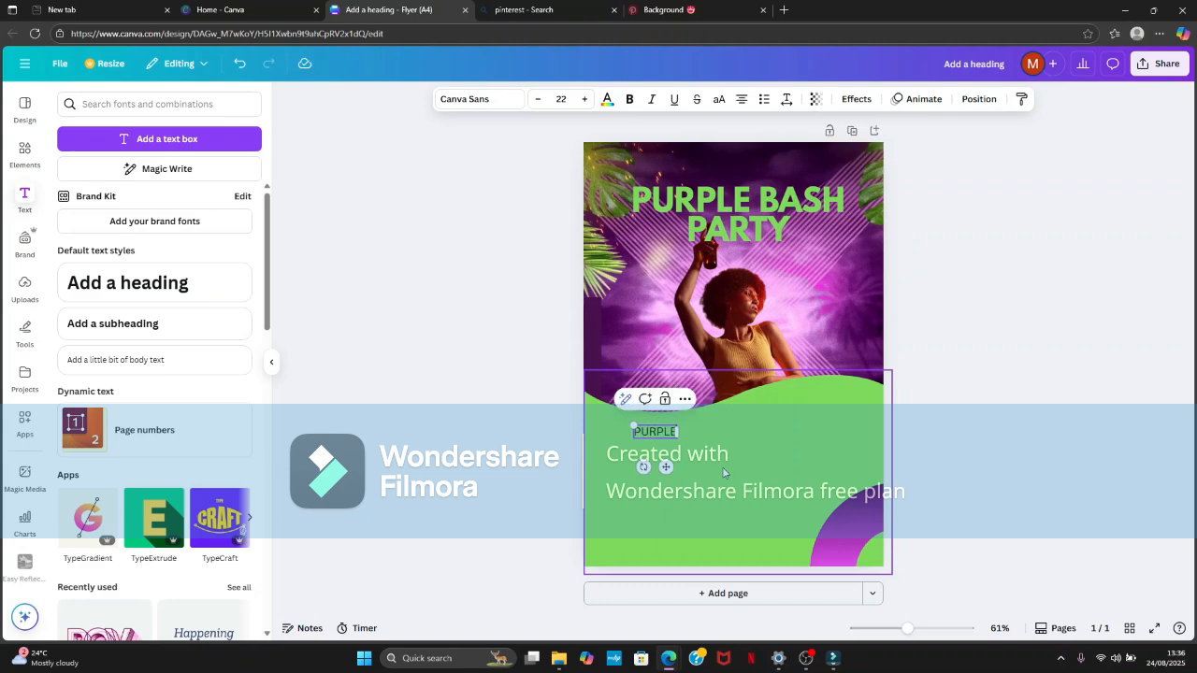
{"action": "type", "text": " BASH P"}
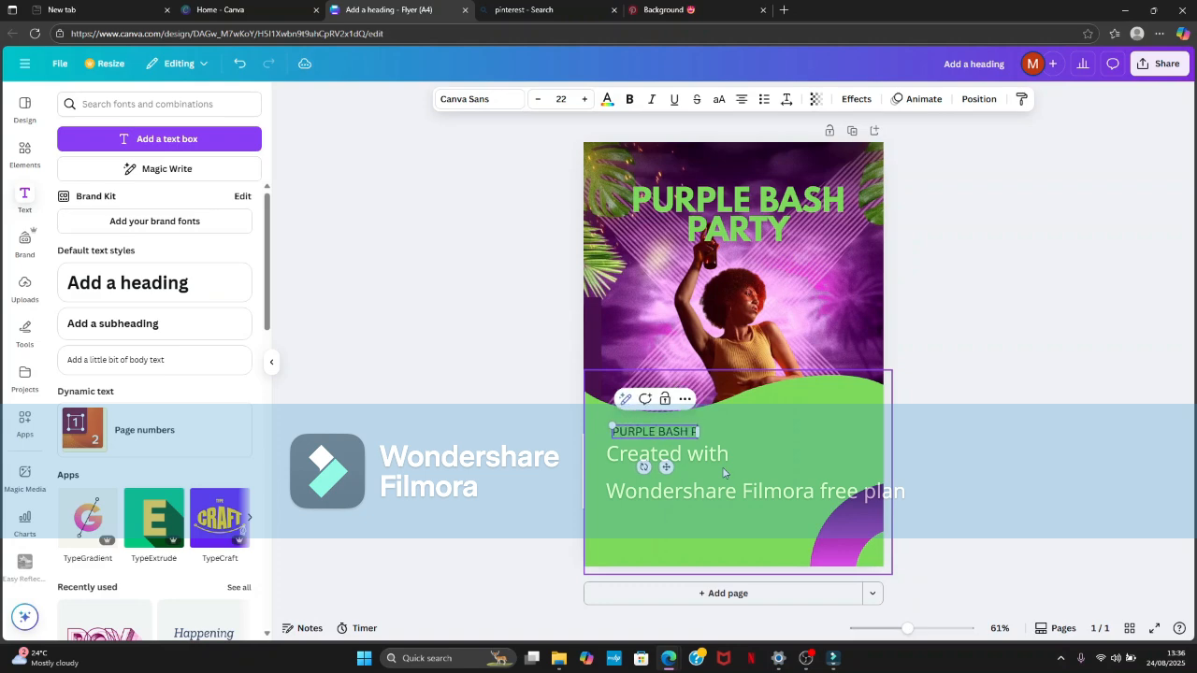
{"action": "type", "text": "ARTY IS"}
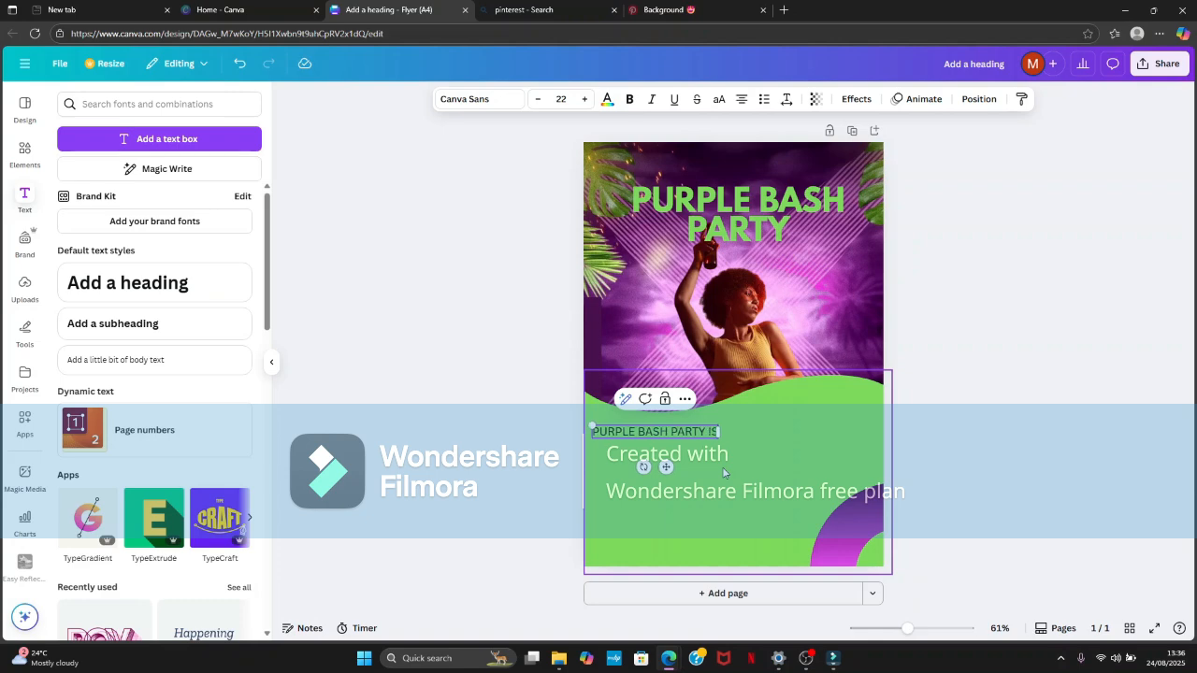
{"action": "type", "text": " THE"}
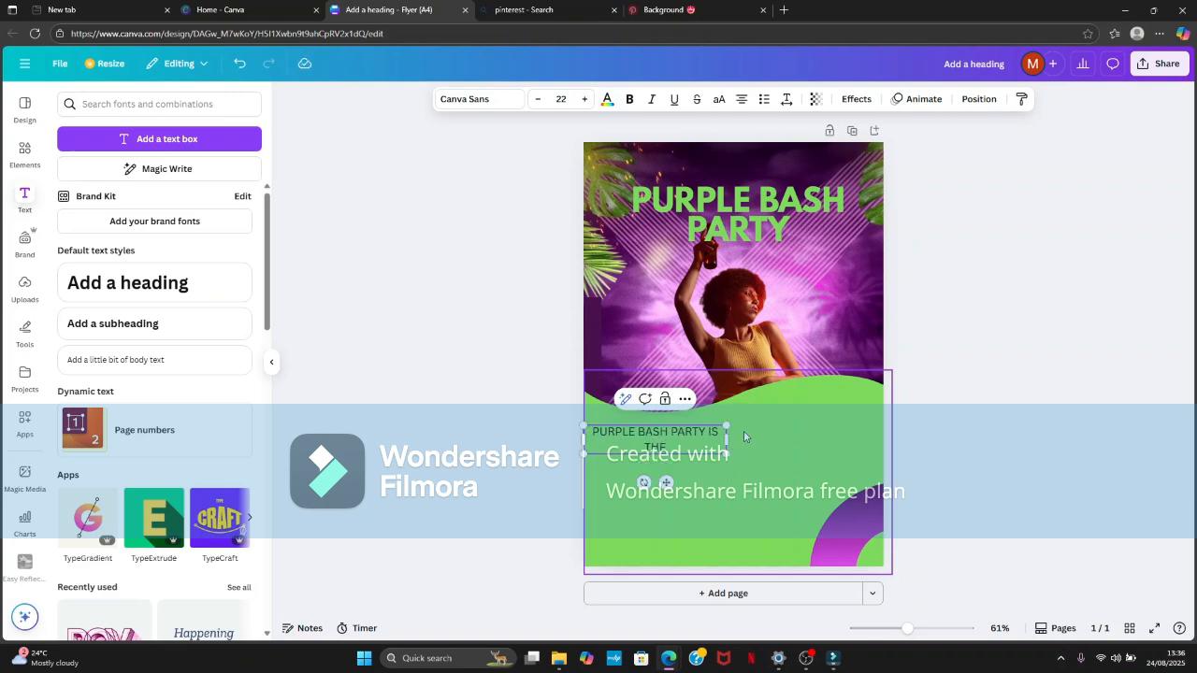
{"action": "left_click_drag", "start_coordinate": [728, 440], "coordinate": [808, 433]}
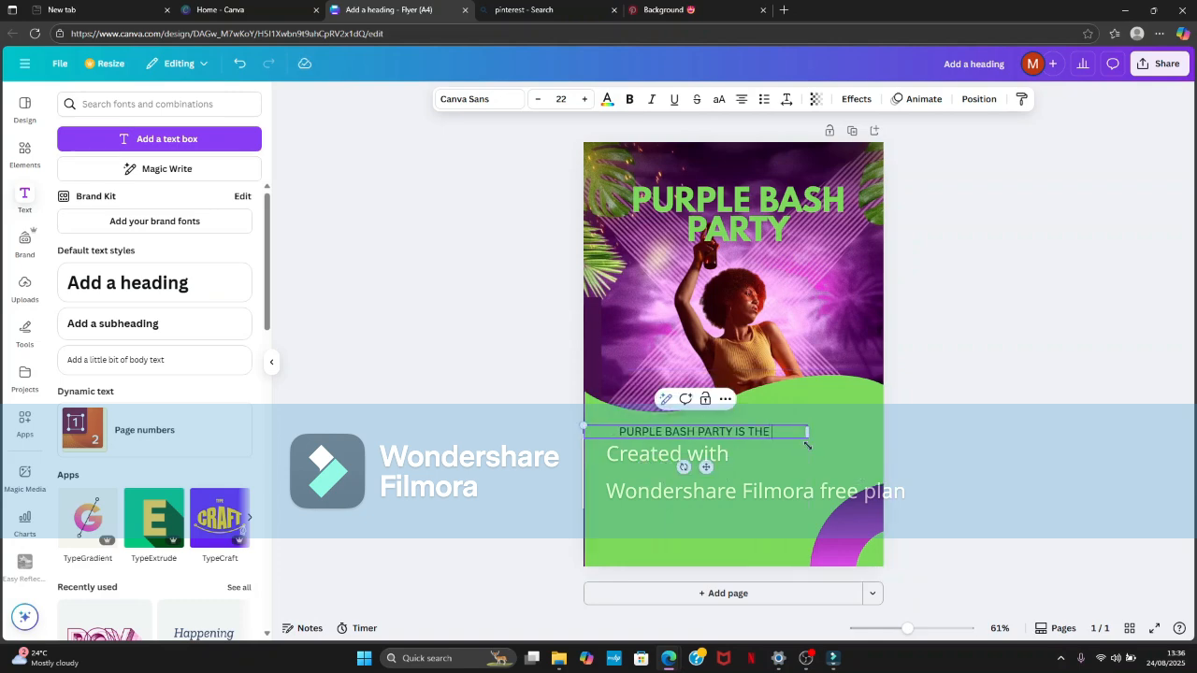
{"action": "type", "text": "NUMB"}
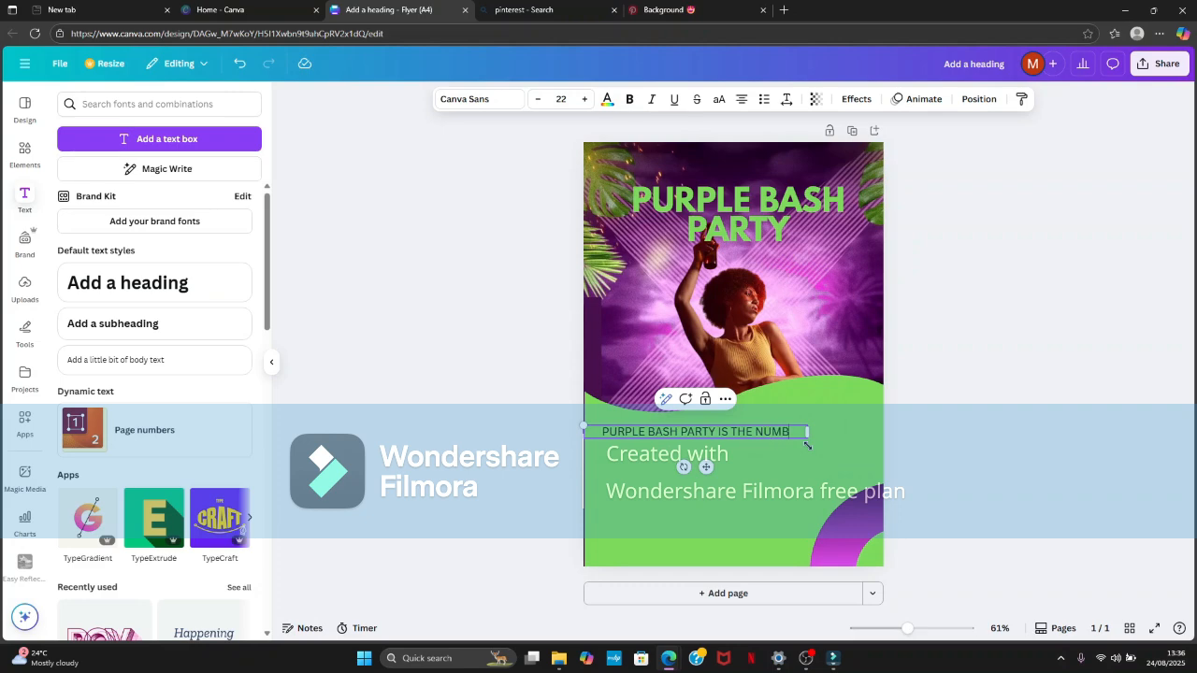
{"action": "type", "text": "ER ONE"}
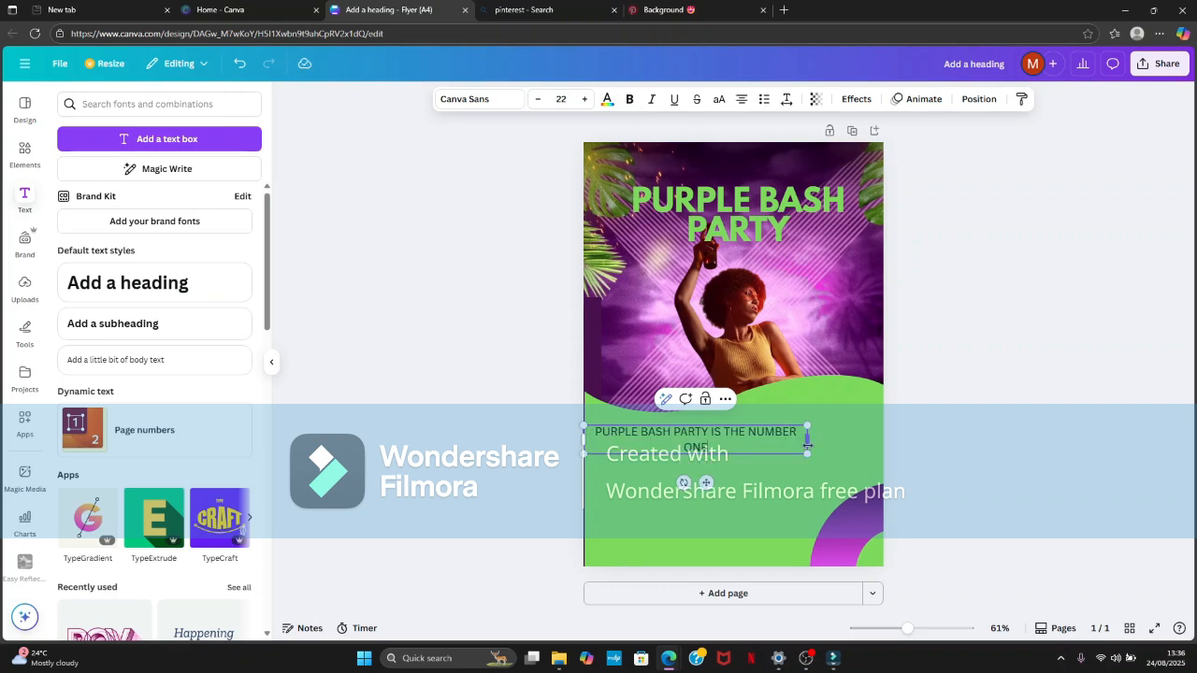
{"action": "type", "text": " PARTY IN ABUJA"}
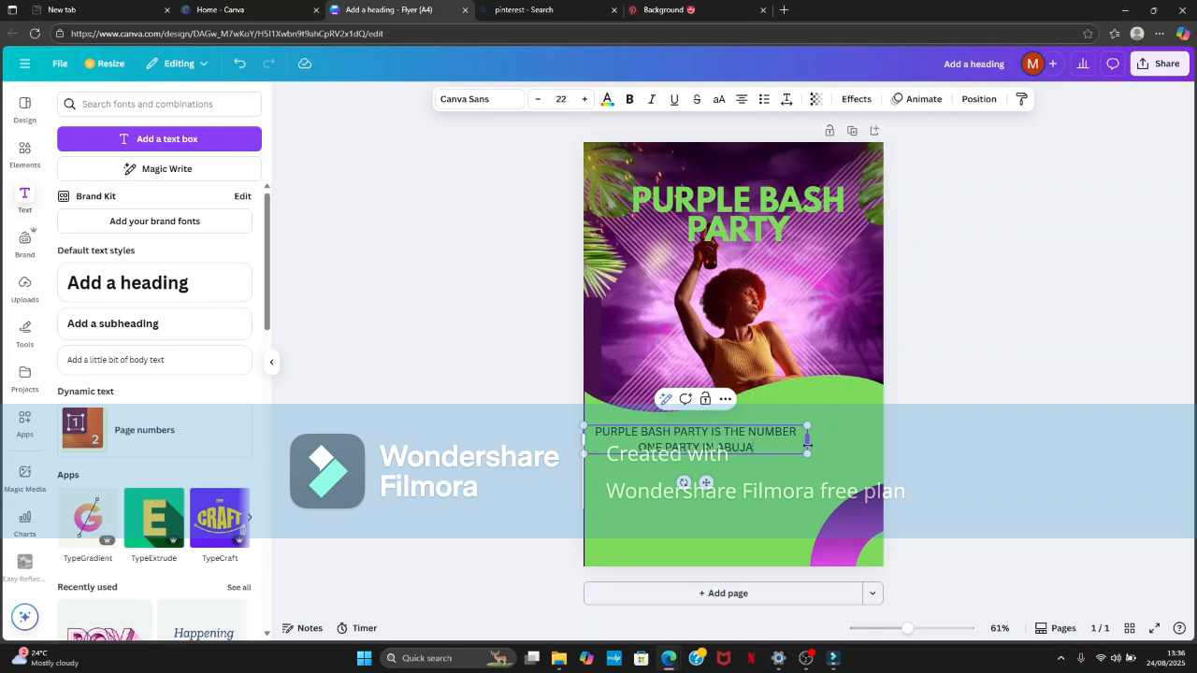
{"action": "type", "text": " CURRENTLY"}
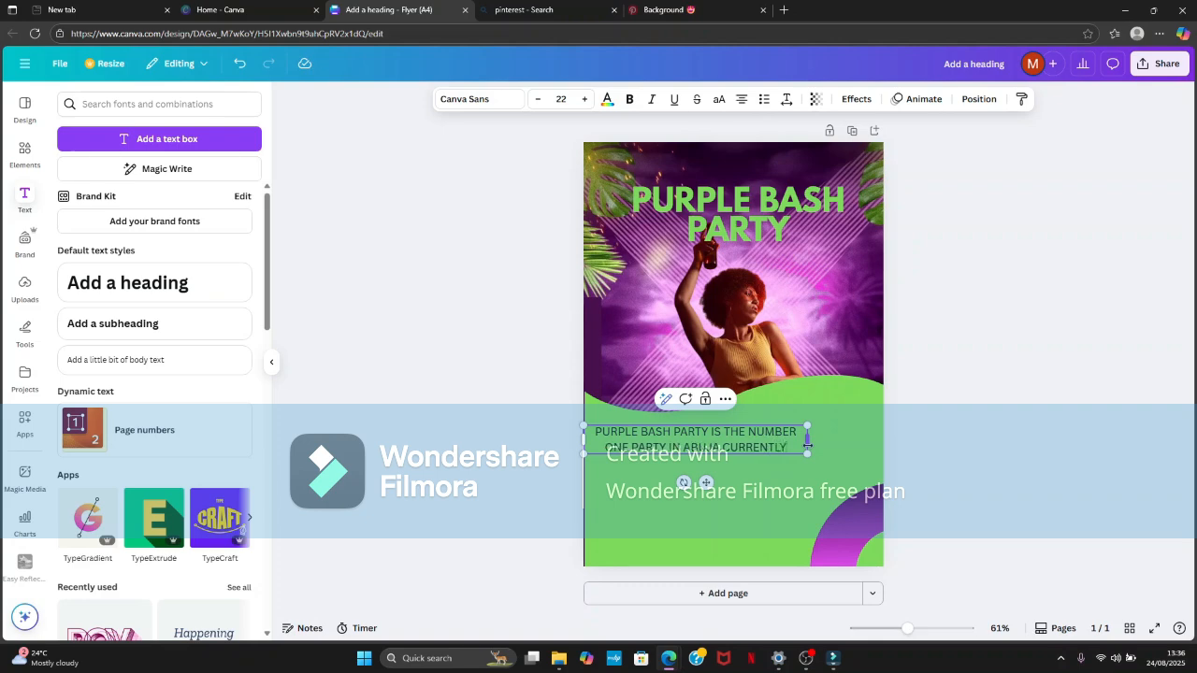
- Add a third line reading "DON'T MISS THE VIBES" to the body text and narrow the text box slightly
{"action": "key", "text": "Return"}
{"action": "type", "text": "U"}
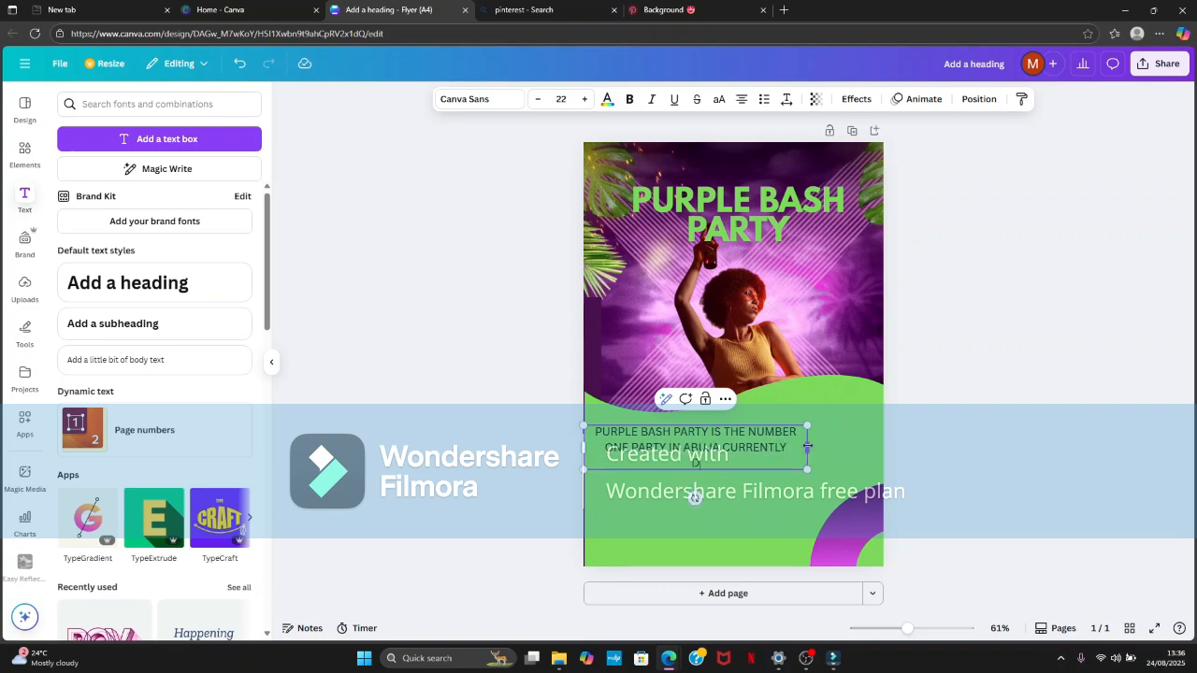
{"action": "type", "text": "N"}
{"action": "key", "text": "BackSpace"}
{"action": "key", "text": "BackSpace"}
{"action": "key", "text": "BackSpace"}
{"action": "key", "text": "BackSpace"}
{"action": "key", "text": "BackSpace"}
{"action": "type", "text": "ON'T MISS THEVIBES"}
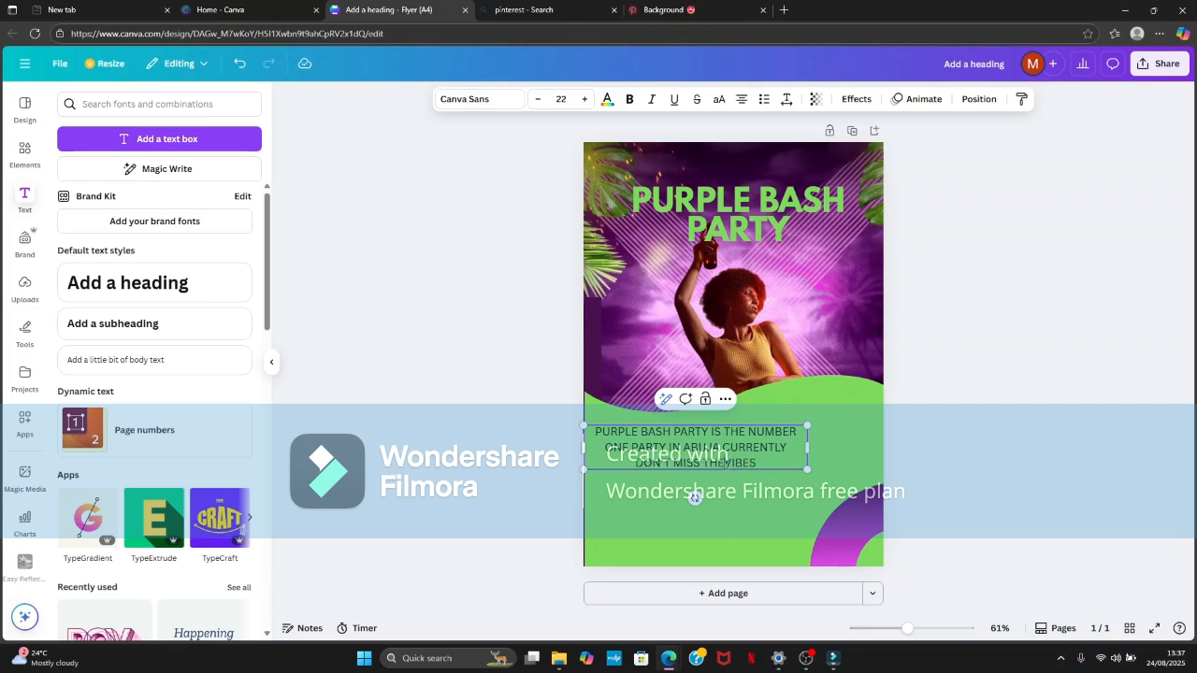
{"action": "key", "text": "Left"}
{"action": "key", "text": "Left"}
{"action": "key", "text": "Left"}
{"action": "key", "text": "Left"}
{"action": "key", "text": "Left"}
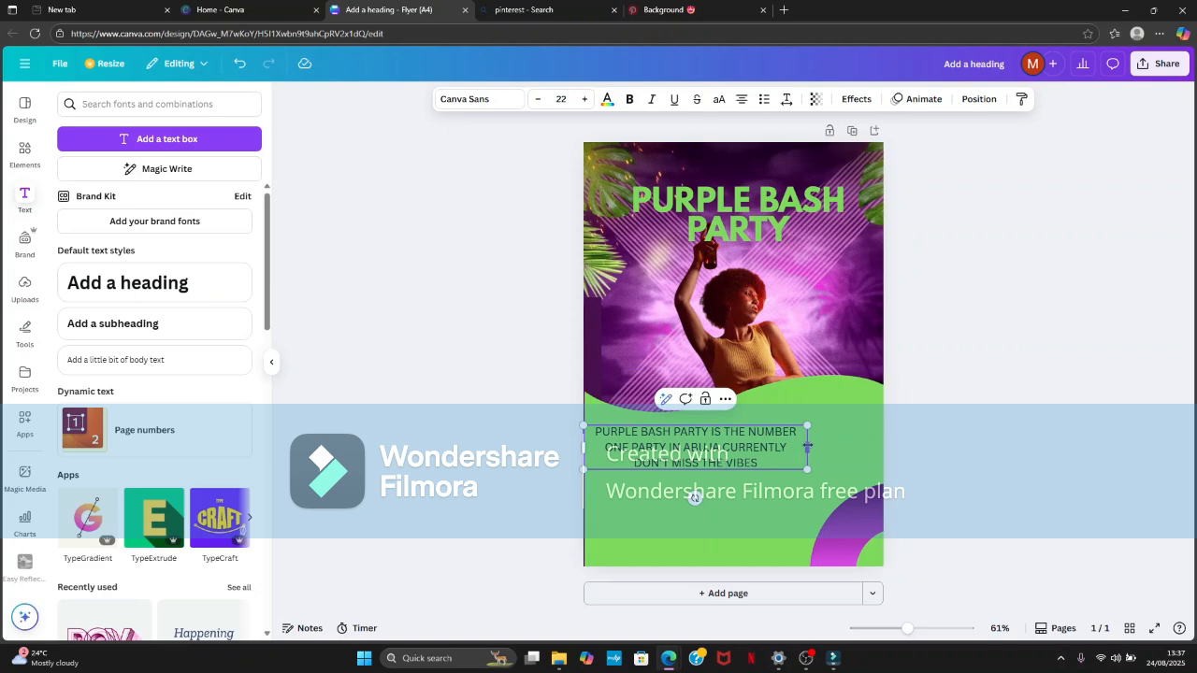
{"action": "mouse_move", "coordinate": [807, 447]}
{"action": "left_mouse_down"}
{"action": "mouse_move", "coordinate": [759, 472]}
{"action": "mouse_move", "coordinate": [800, 464]}
{"action": "left_mouse_up"}
{"action": "left_click", "coordinate": [998, 421]}
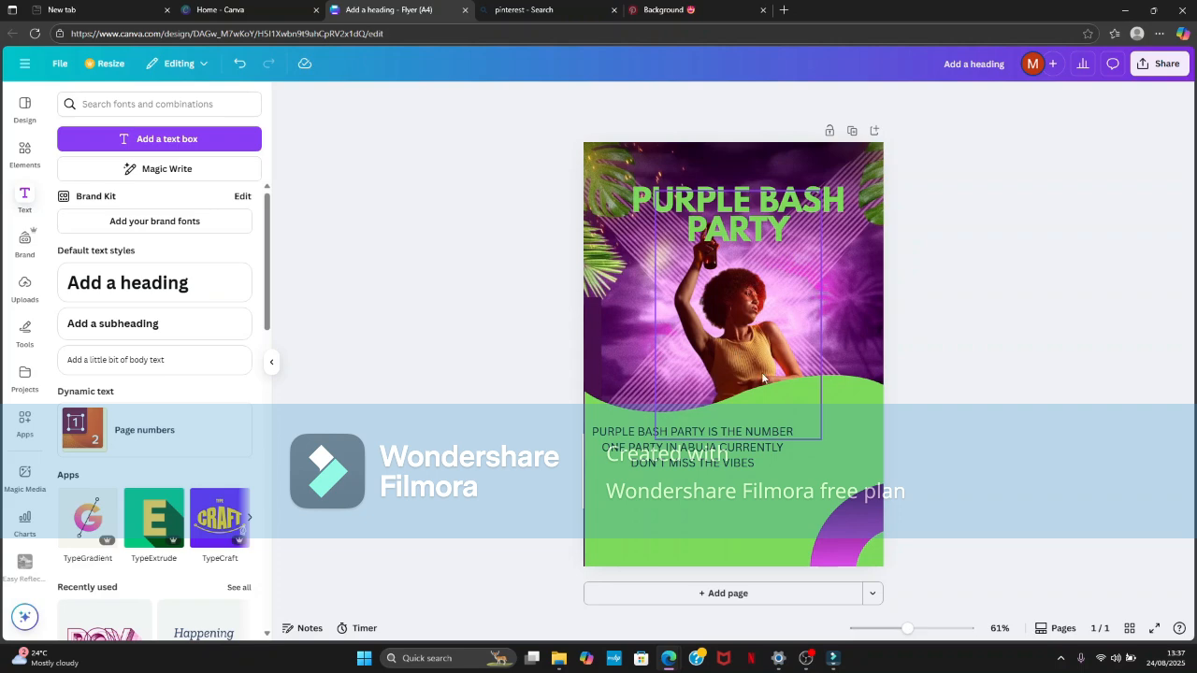
- Add a bulleted list below "DON'T MISS THE VIBES" with the entries REMA, DARKOO and DRAKE
{"action": "left_click", "coordinate": [749, 461]}
{"action": "left_click", "coordinate": [758, 468]}
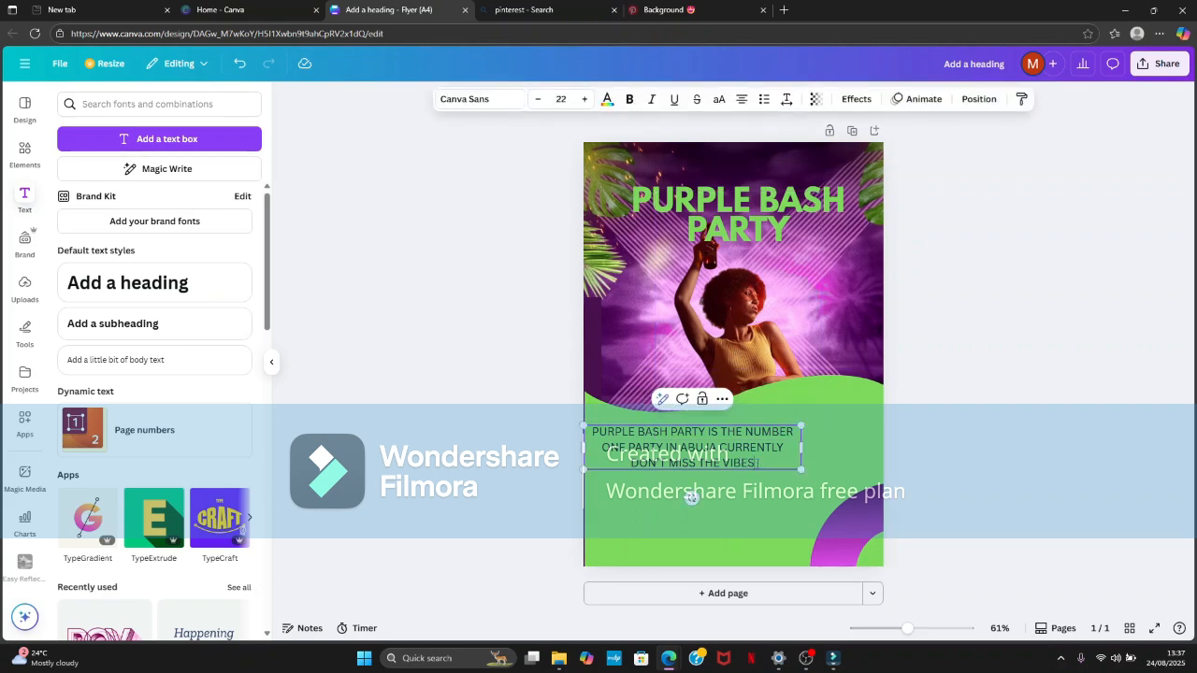
{"action": "left_click", "coordinate": [762, 99]}
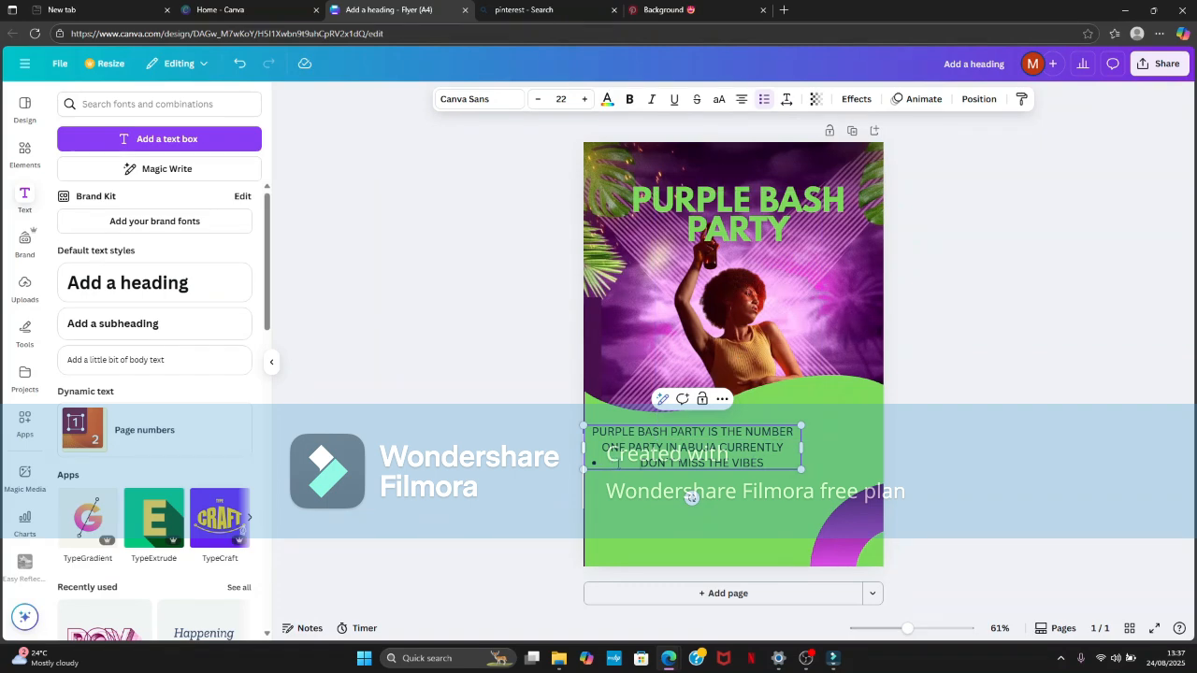
{"action": "key", "text": "ctrl+z"}
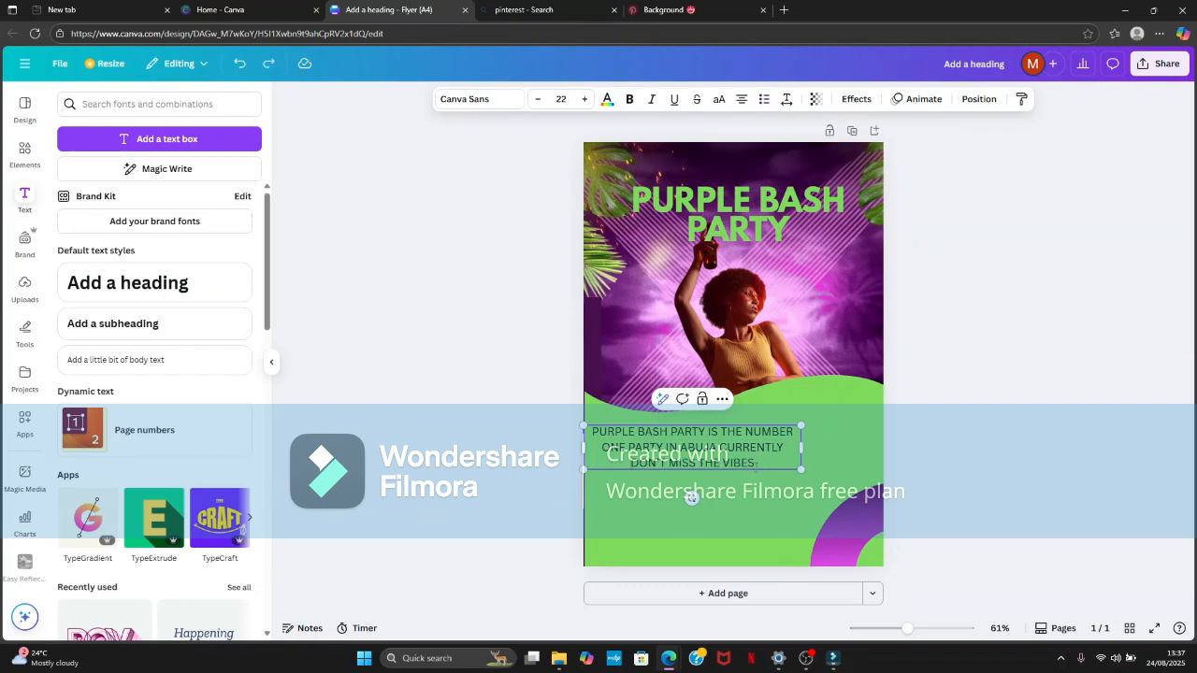
{"action": "key", "text": "Return"}
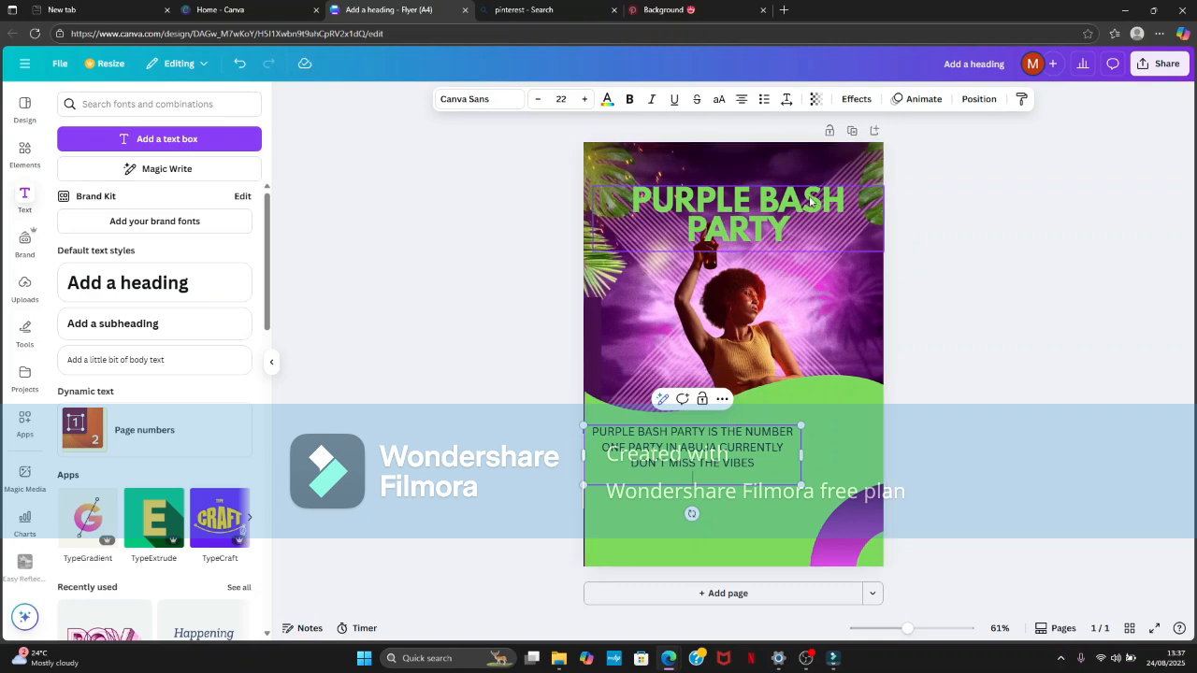
{"action": "left_click", "coordinate": [761, 101]}
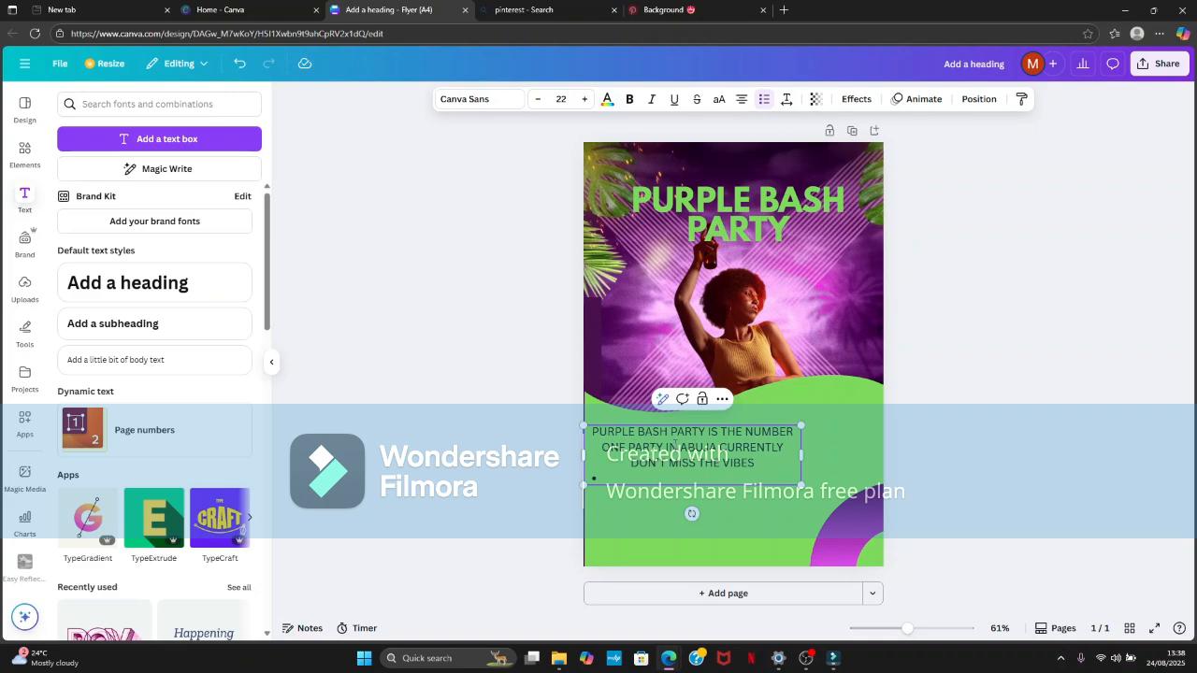
{"action": "type", "text": "REN"}
{"action": "type", "text": "MA"}
{"action": "key", "text": "Return"}
{"action": "type", "text": "DAVIDO"}
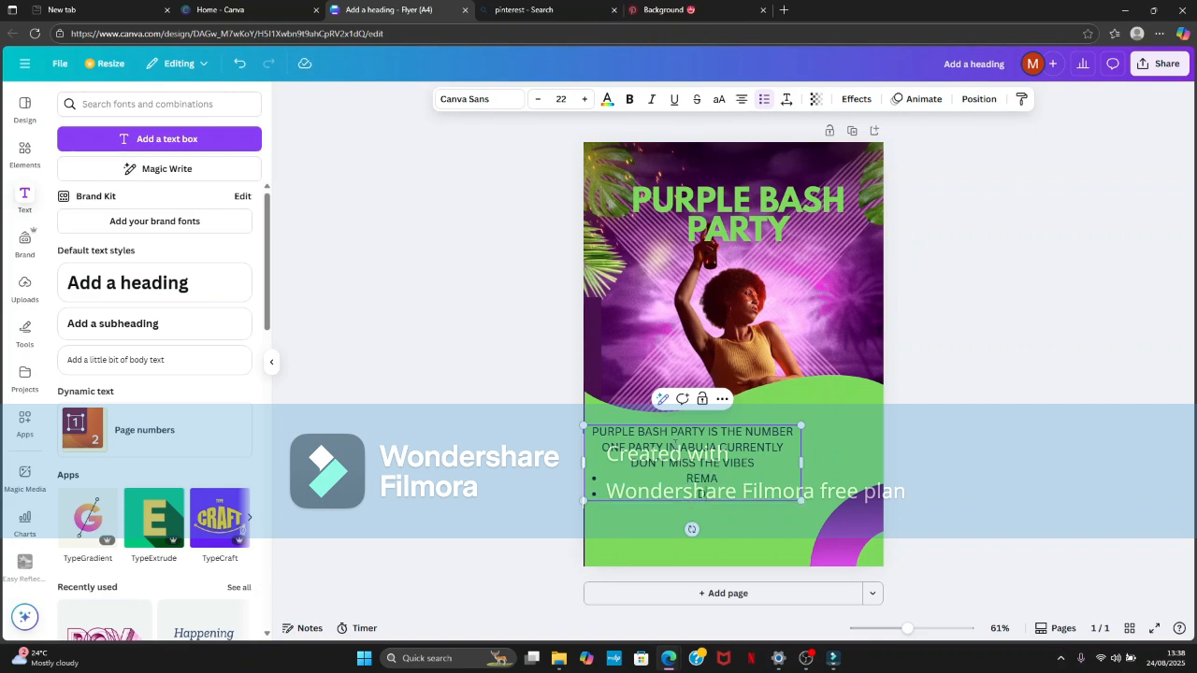
{"action": "key", "text": "Return"}
{"action": "type", "text": "DRAKE"}
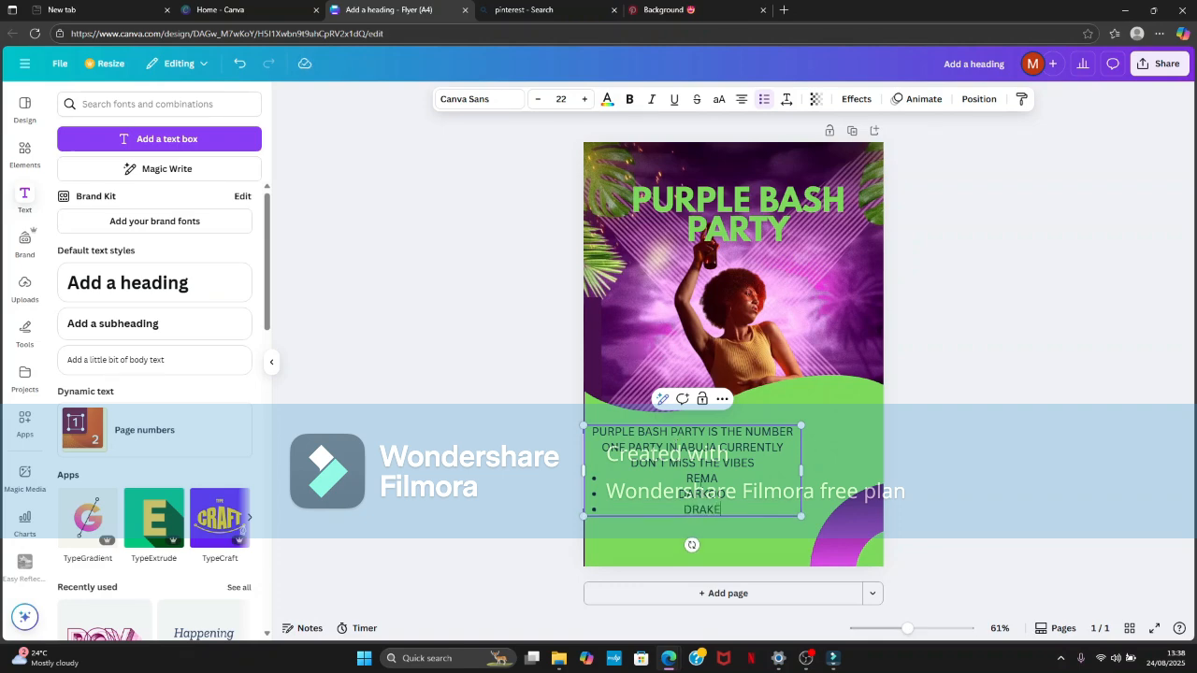
- Left-align the three bulleted artist names in the body text
{"action": "left_click_drag", "start_coordinate": [731, 510], "coordinate": [685, 475]}
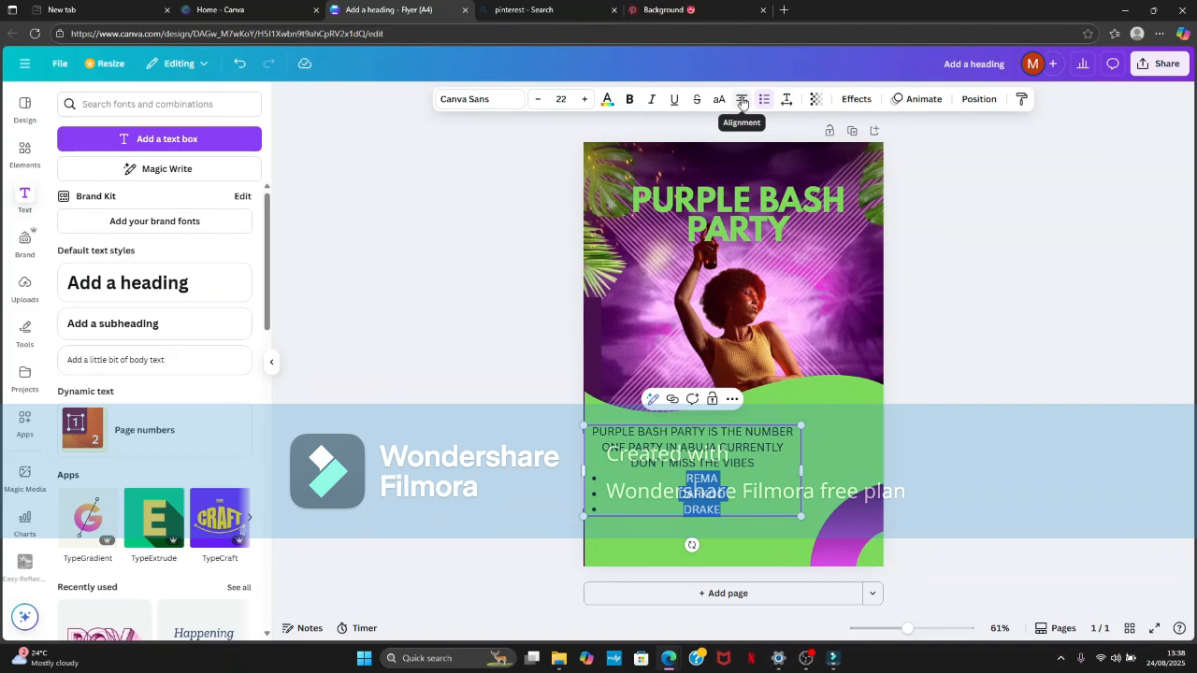
{"action": "left_click", "coordinate": [741, 100]}
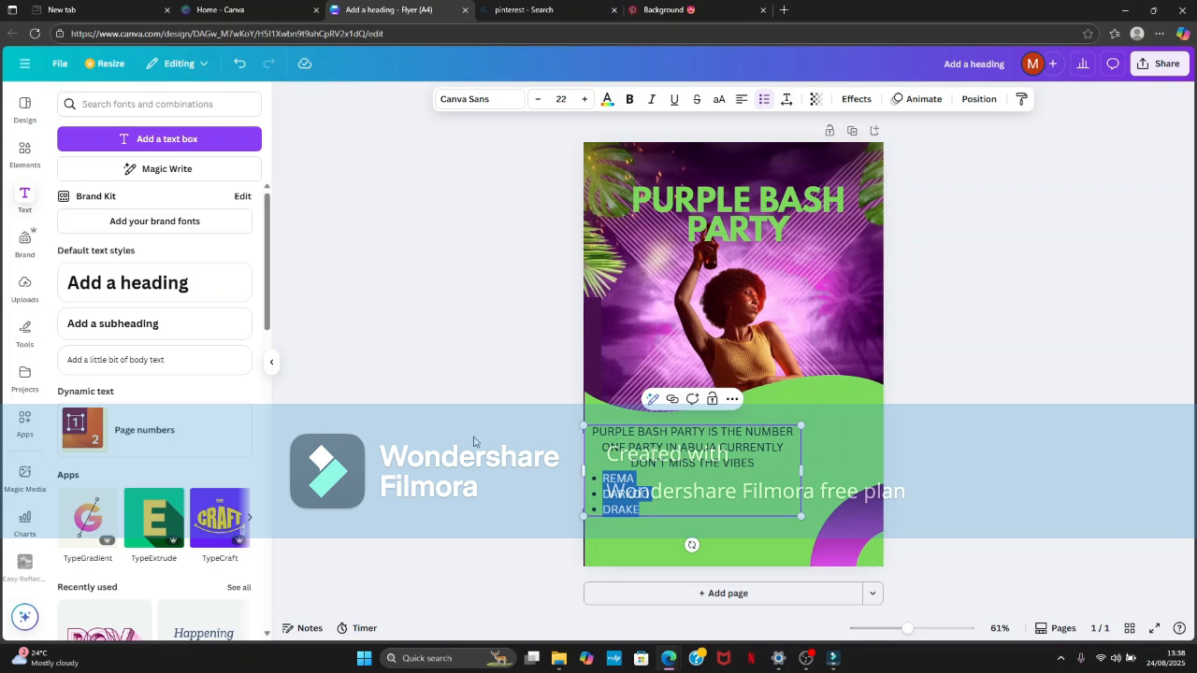
{"action": "left_click", "coordinate": [740, 100]}
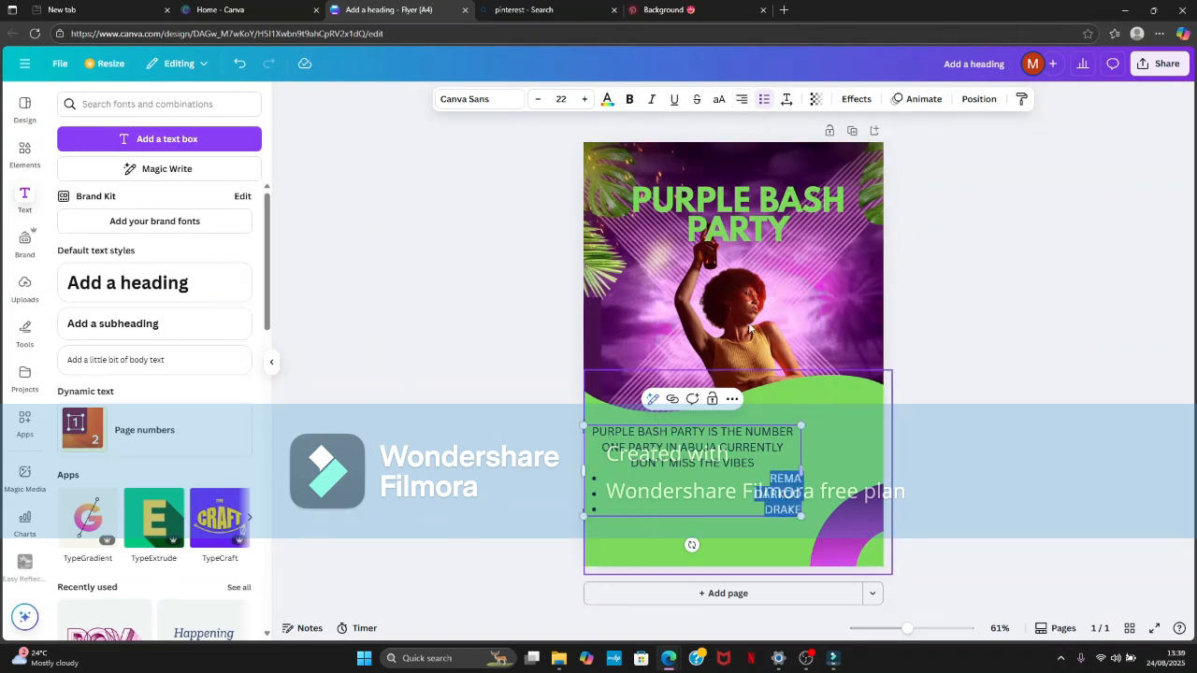
{"action": "left_click", "coordinate": [742, 101]}
{"action": "left_click", "coordinate": [741, 100]}
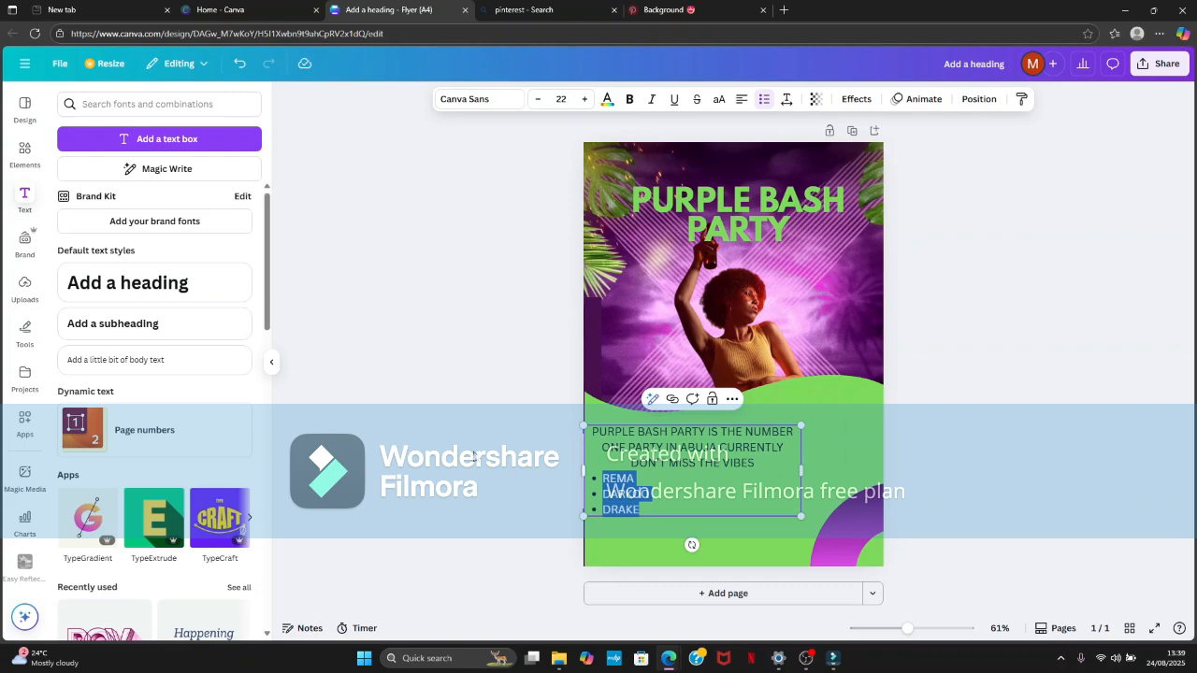
- Make the bulleted names REMA, DARKOO and DRAKE bold
{"action": "key", "text": "Escape"}
{"action": "left_click_drag", "start_coordinate": [650, 512], "coordinate": [603, 477]}
{"action": "left_click", "coordinate": [622, 100]}
{"action": "left_click", "coordinate": [521, 203]}
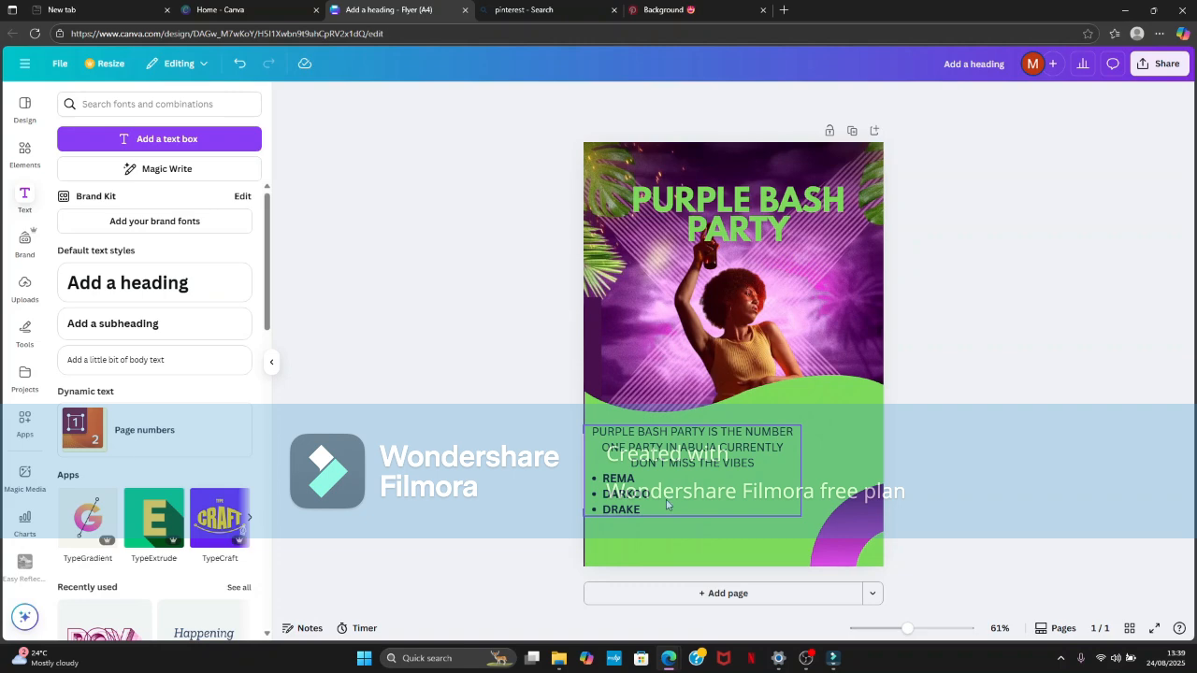
- Set the first three lines of the body text, above the bulleted list, to the League Spartan font
{"action": "left_click", "coordinate": [763, 463]}
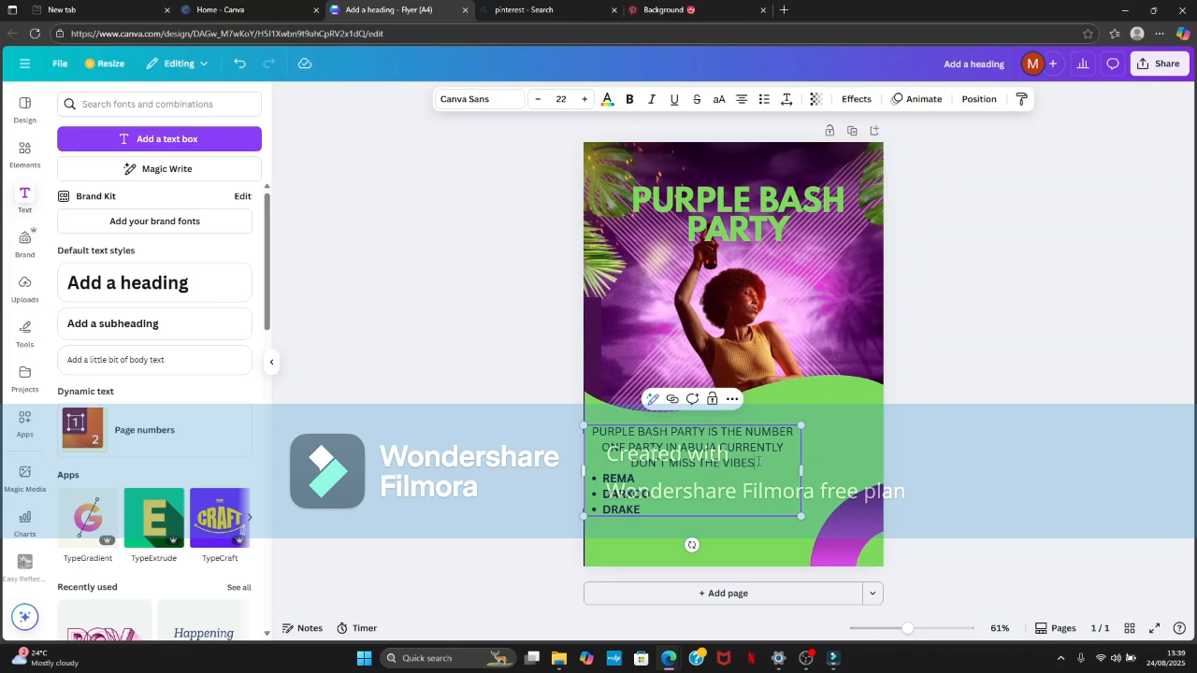
{"action": "left_click_drag", "start_coordinate": [758, 462], "coordinate": [589, 432]}
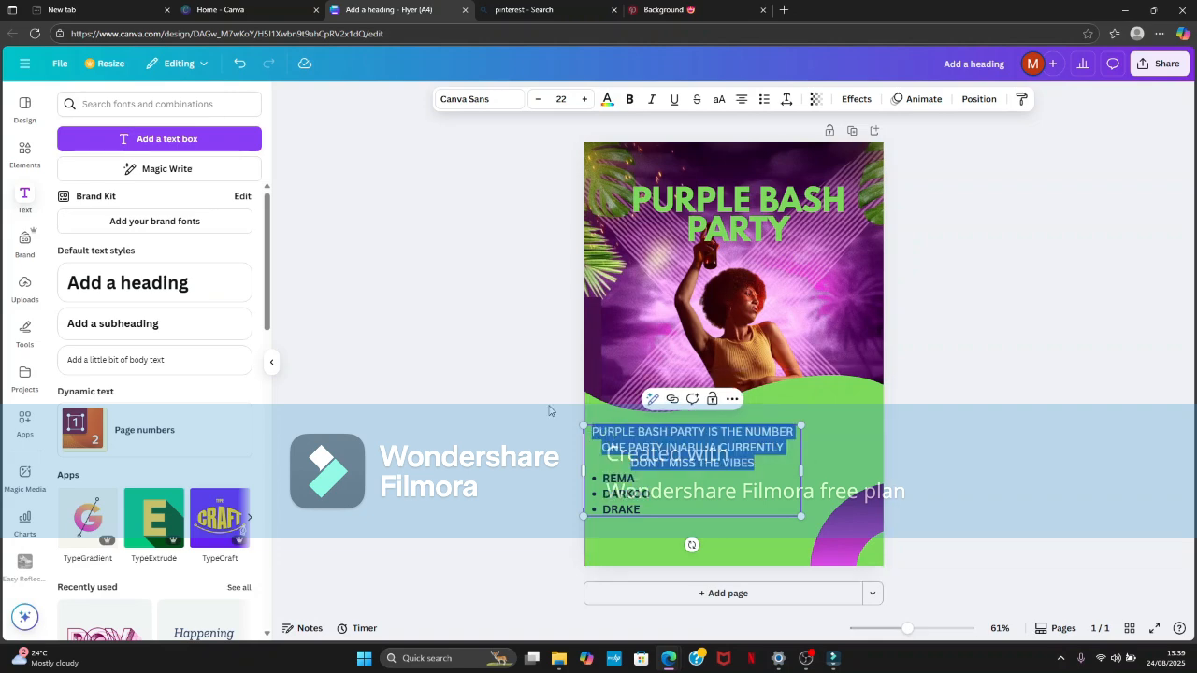
{"action": "left_click", "coordinate": [481, 99]}
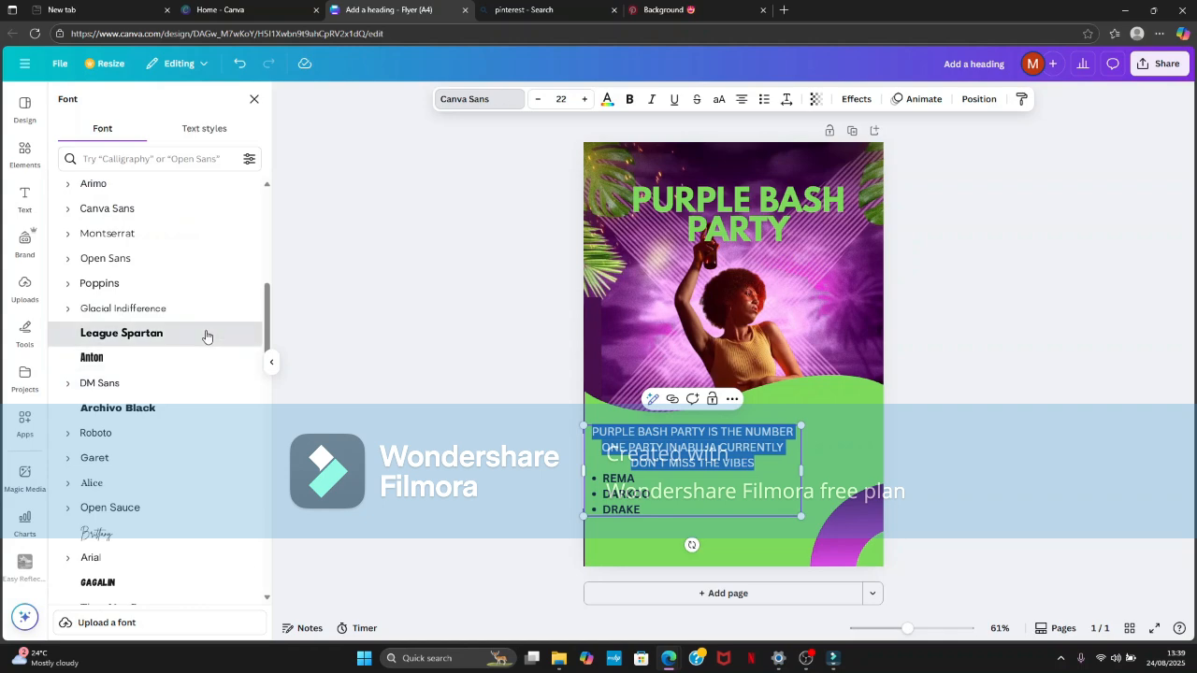
{"action": "left_click", "coordinate": [206, 333]}
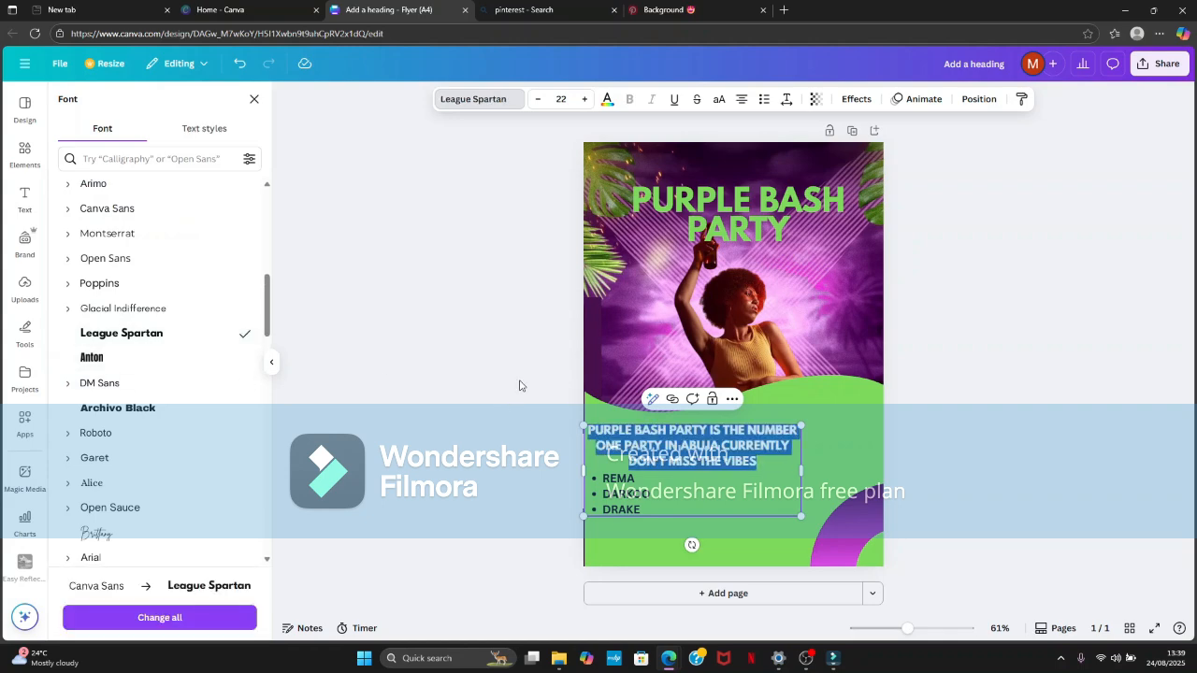
- Colour the first three body text lines purple and nudge the text box slightly up on the green wave
{"action": "left_click", "coordinate": [607, 98]}
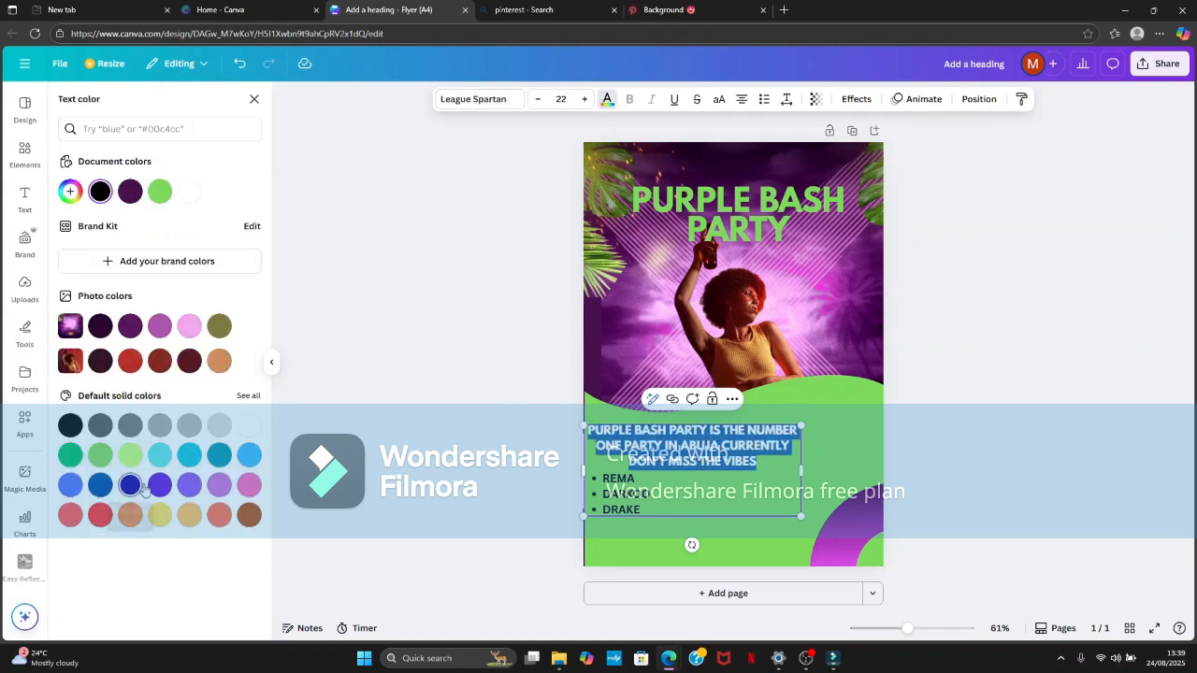
{"action": "left_click", "coordinate": [159, 486]}
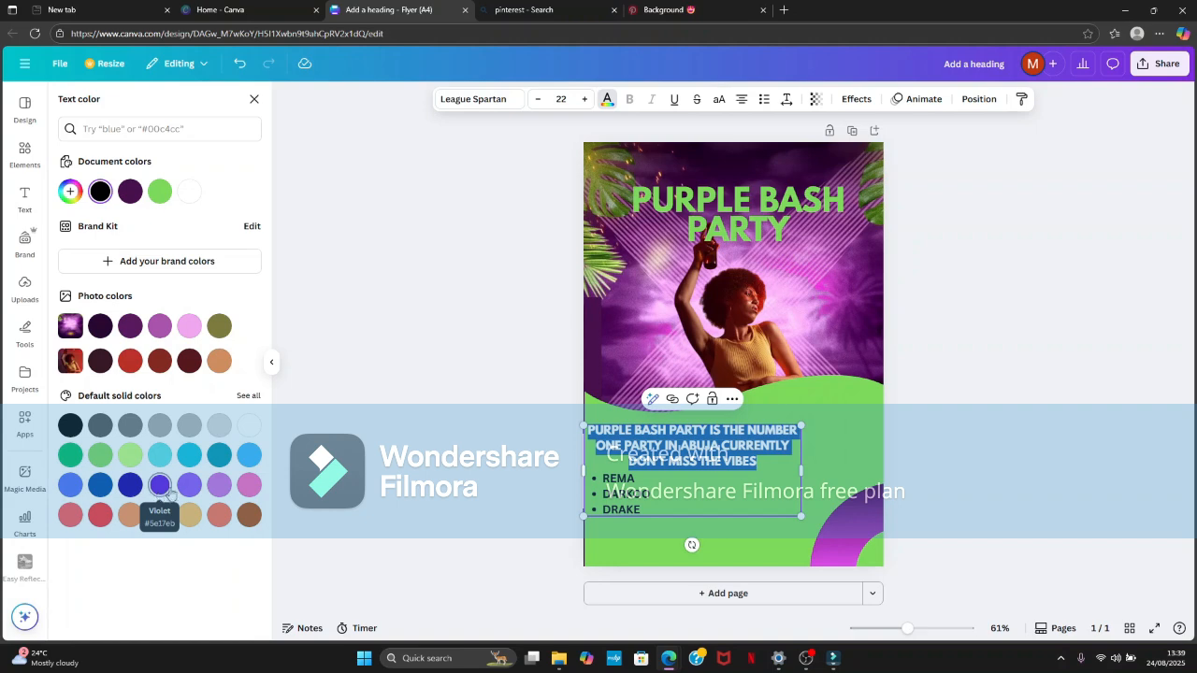
{"action": "left_click", "coordinate": [300, 465]}
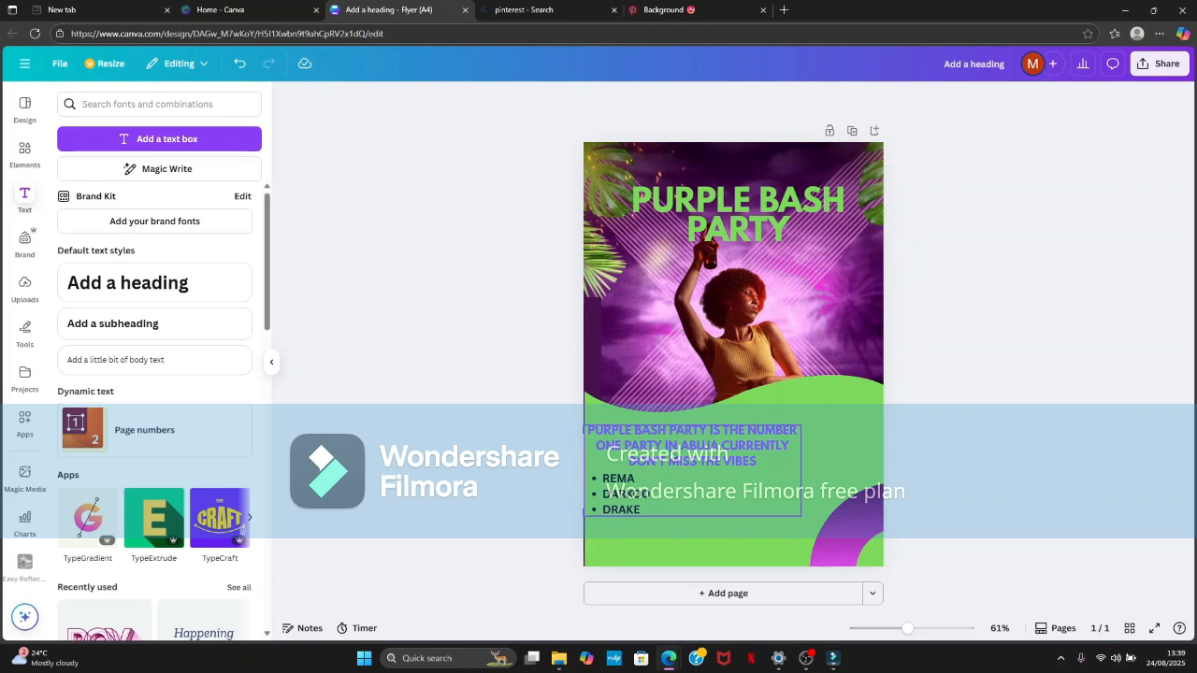
{"action": "mouse_move", "coordinate": [708, 463]}
{"action": "left_mouse_down"}
{"action": "mouse_move", "coordinate": [719, 464]}
{"action": "mouse_move", "coordinate": [709, 454]}
{"action": "left_mouse_up"}
{"action": "left_click", "coordinate": [518, 438]}
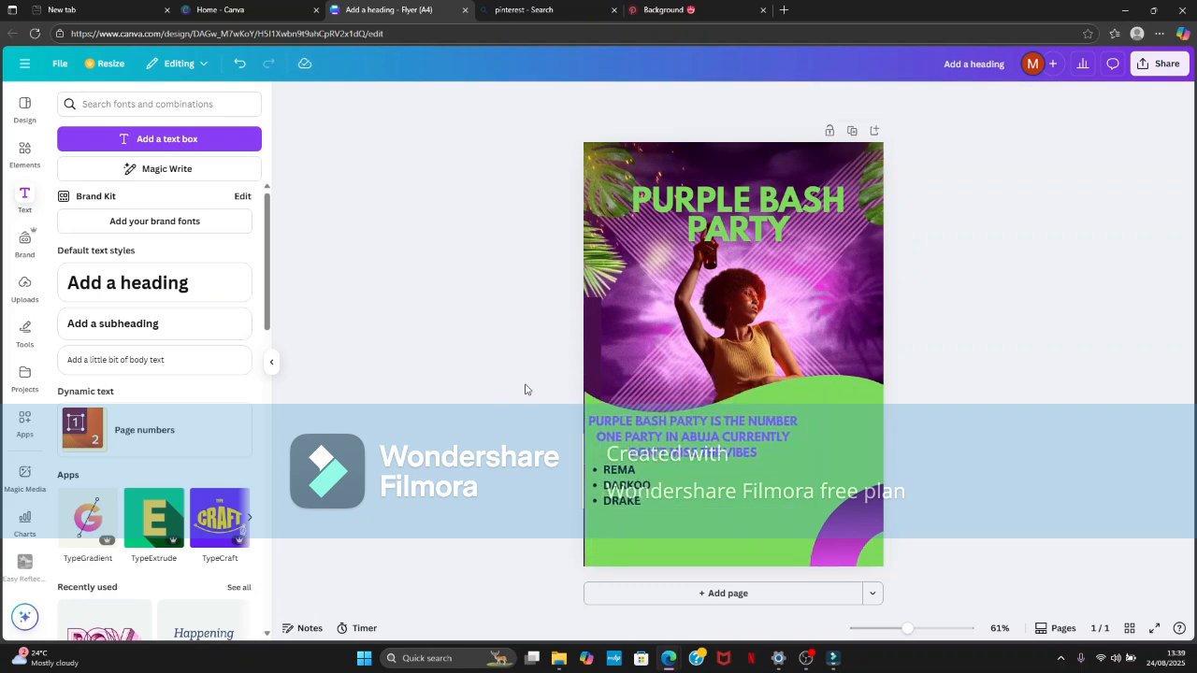
- Add an arch shape, place it partly over the flyer's right edge beside the heading and rotate it with its rounded end facing inward
{"action": "left_click", "coordinate": [24, 154]}
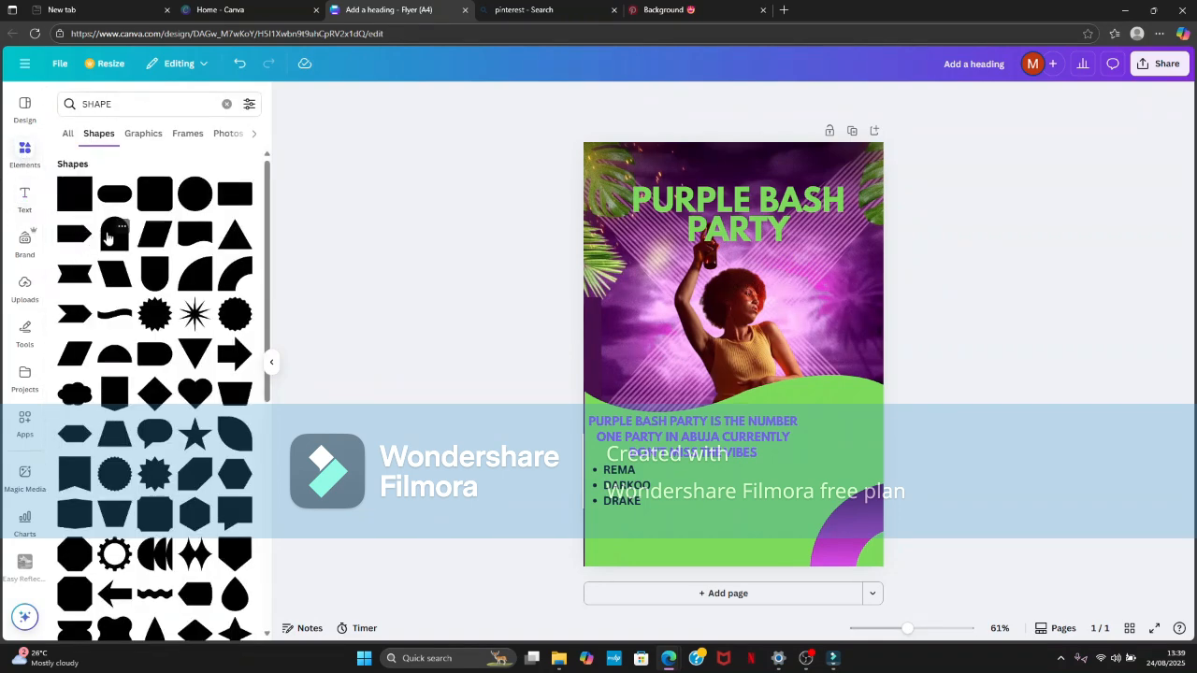
{"action": "left_click", "coordinate": [107, 239]}
{"action": "left_click_drag", "start_coordinate": [733, 427], "coordinate": [878, 275]}
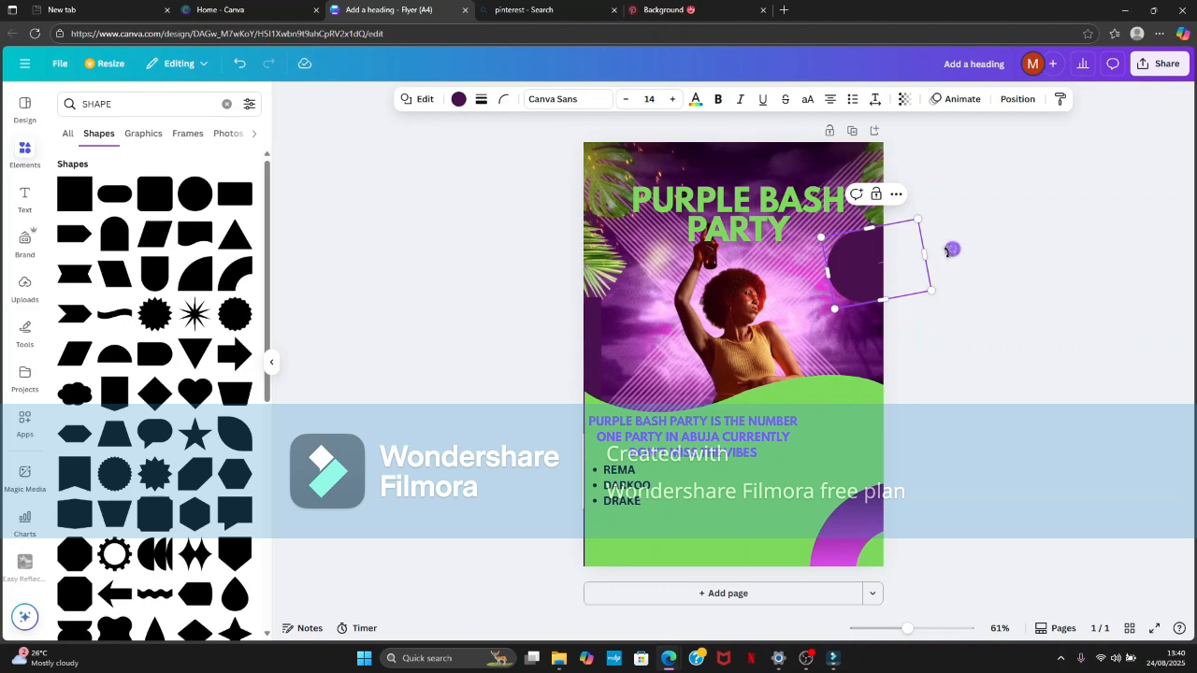
{"action": "left_click_drag", "start_coordinate": [951, 248], "coordinate": [950, 284]}
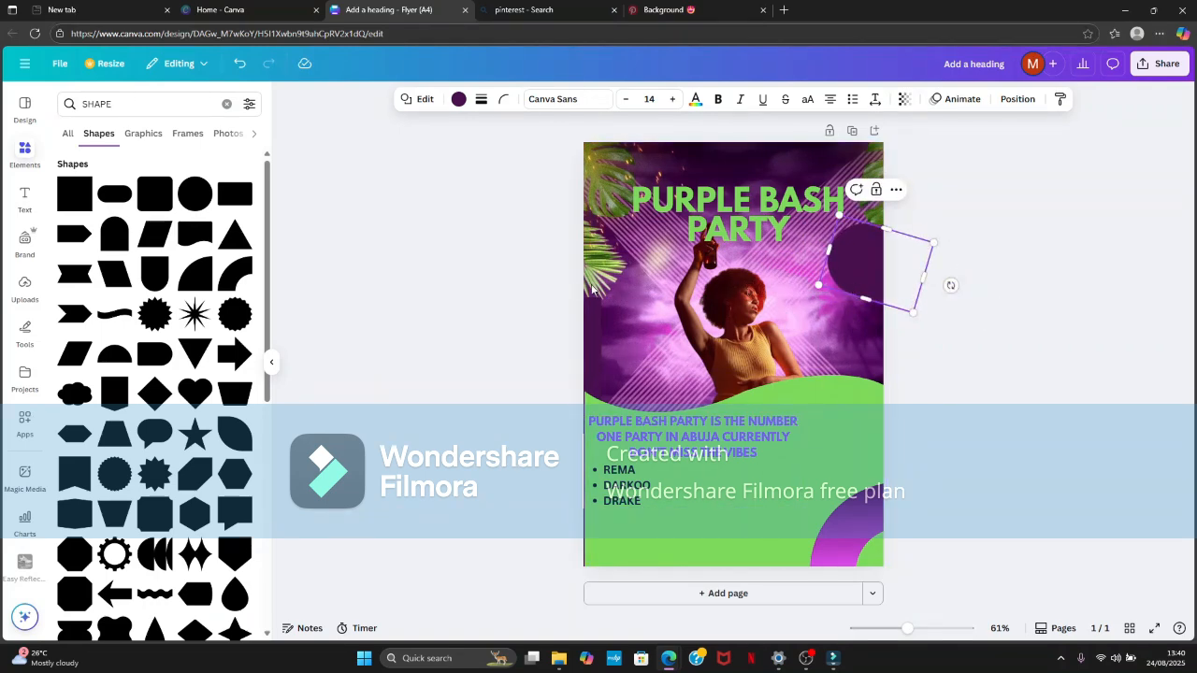
{"action": "left_click", "coordinate": [1066, 235]}
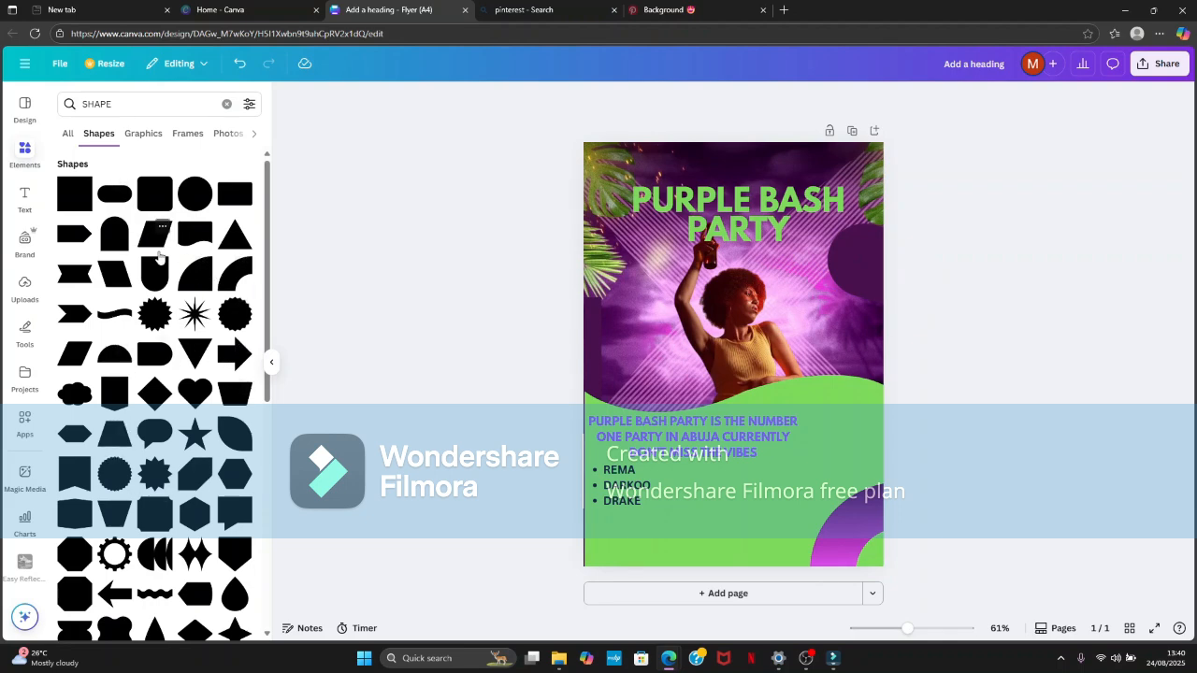
- Add a quarter-circle shape, rotate it and fit it partly over the flyer's left edge just above the green wave
{"action": "left_click", "coordinate": [197, 291]}
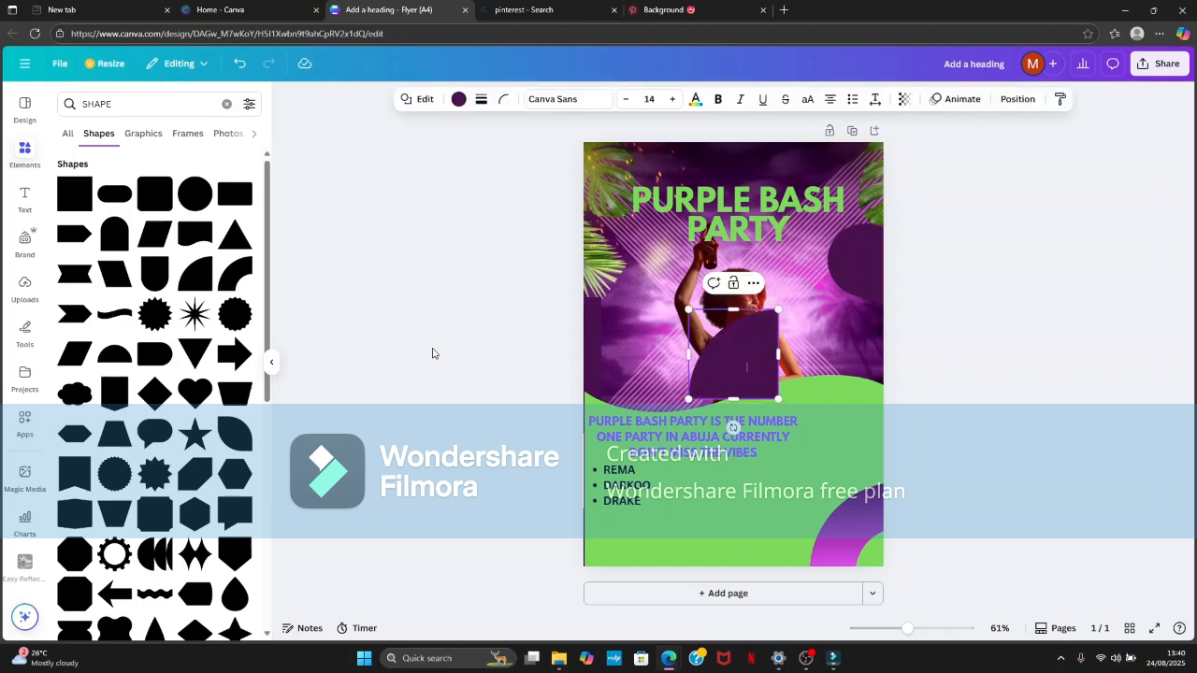
{"action": "left_click_drag", "start_coordinate": [734, 425], "coordinate": [646, 324]}
{"action": "left_click", "coordinate": [523, 238]}
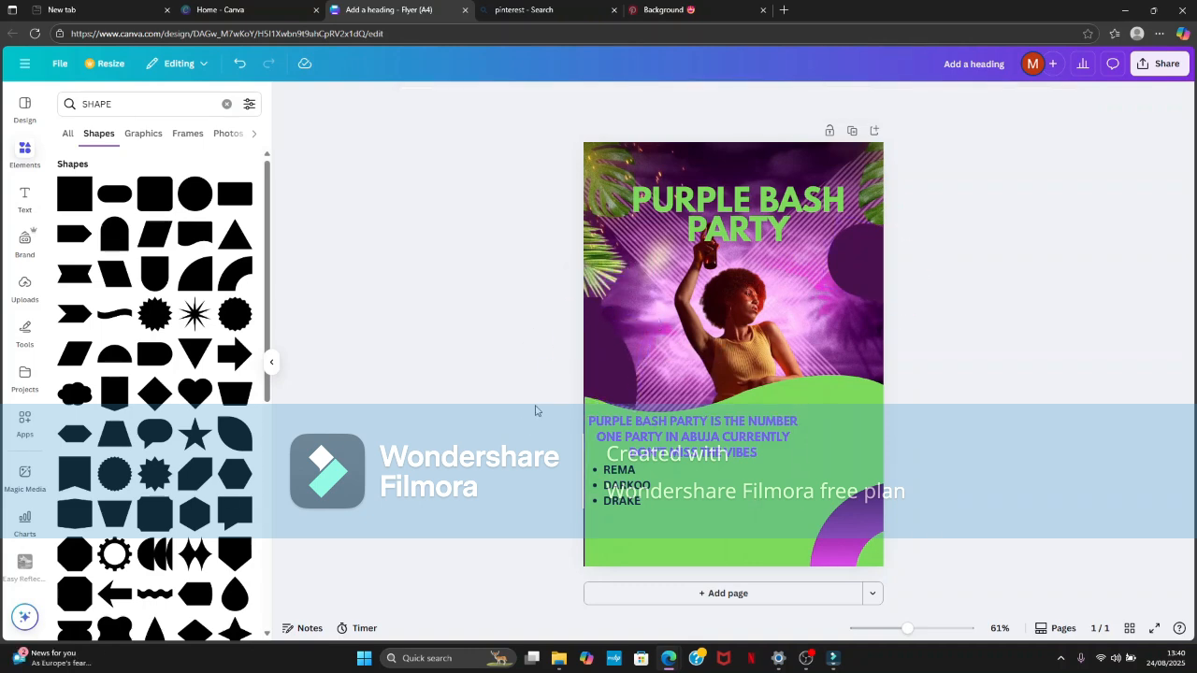
{"action": "left_click", "coordinate": [617, 366]}
{"action": "left_click_drag", "start_coordinate": [646, 325], "coordinate": [625, 308]}
{"action": "left_click", "coordinate": [422, 294]}
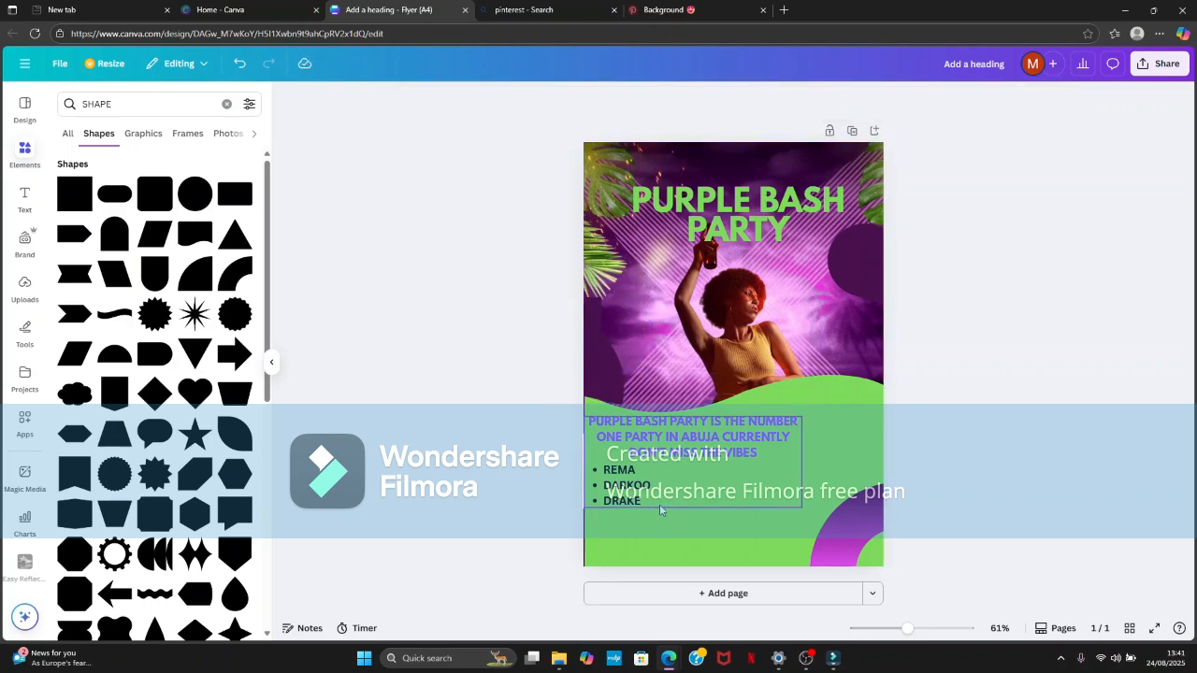
- Give the green wave a solid outline with a stroke weight of about 14 and a dark-blue-to-pink gradient colour
{"action": "left_click", "coordinate": [768, 435]}
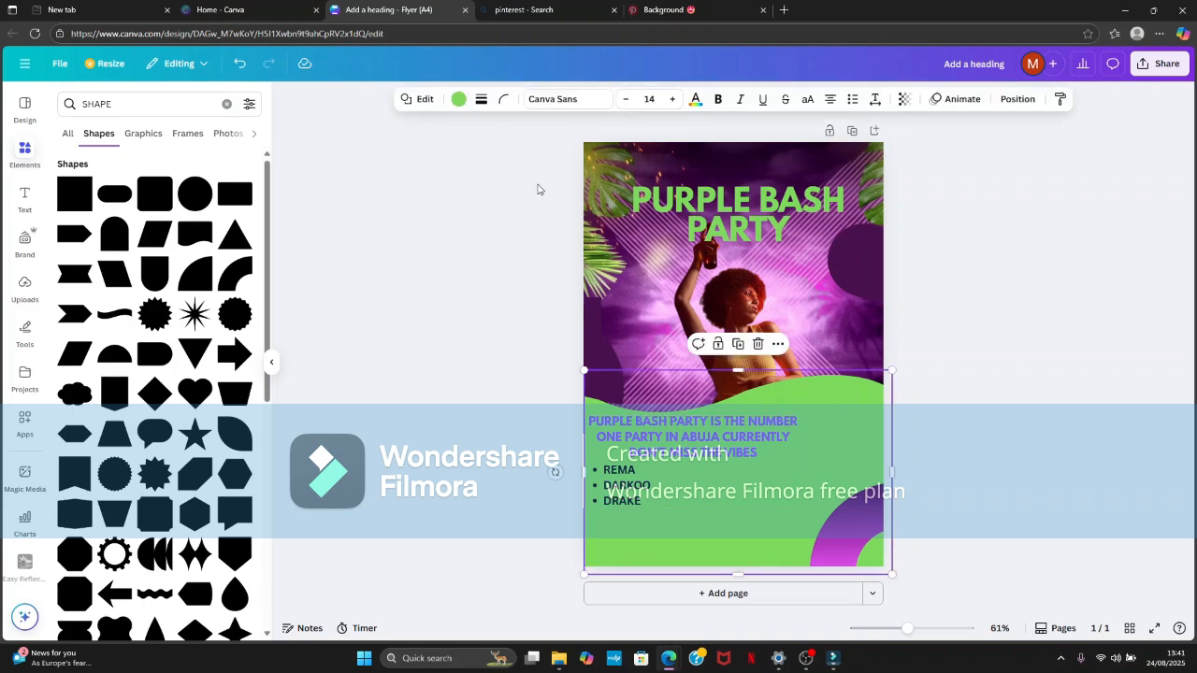
{"action": "left_click", "coordinate": [480, 101]}
{"action": "left_click_drag", "start_coordinate": [416, 184], "coordinate": [419, 180]}
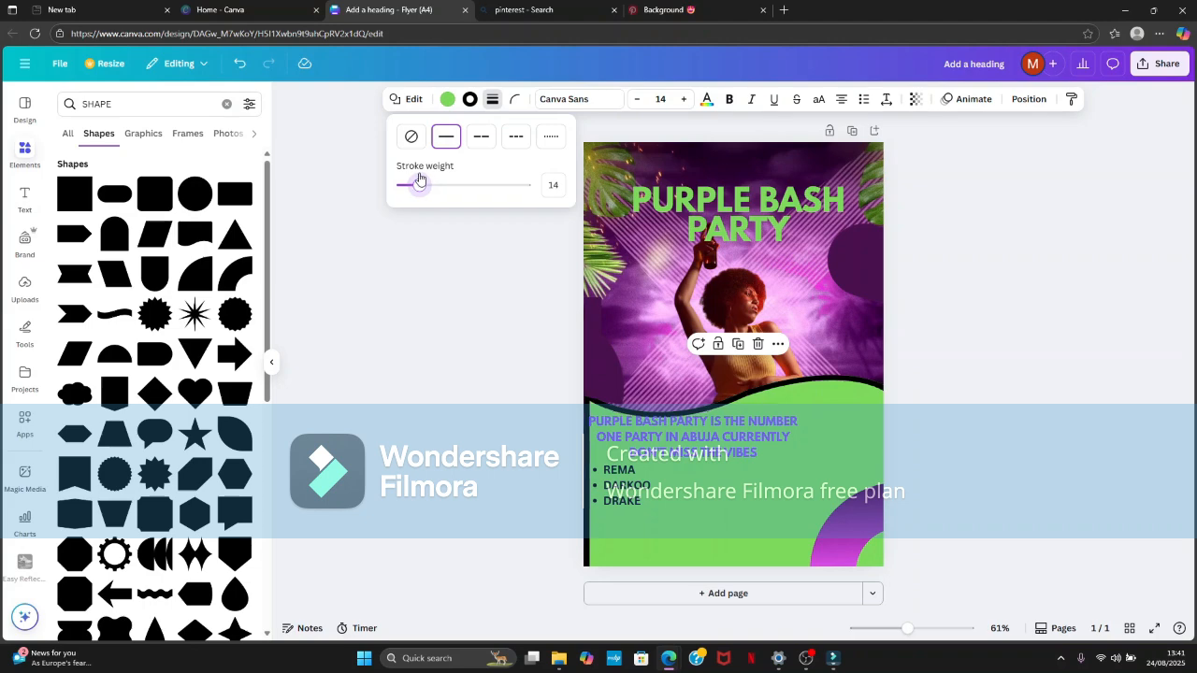
{"action": "left_click", "coordinate": [469, 99]}
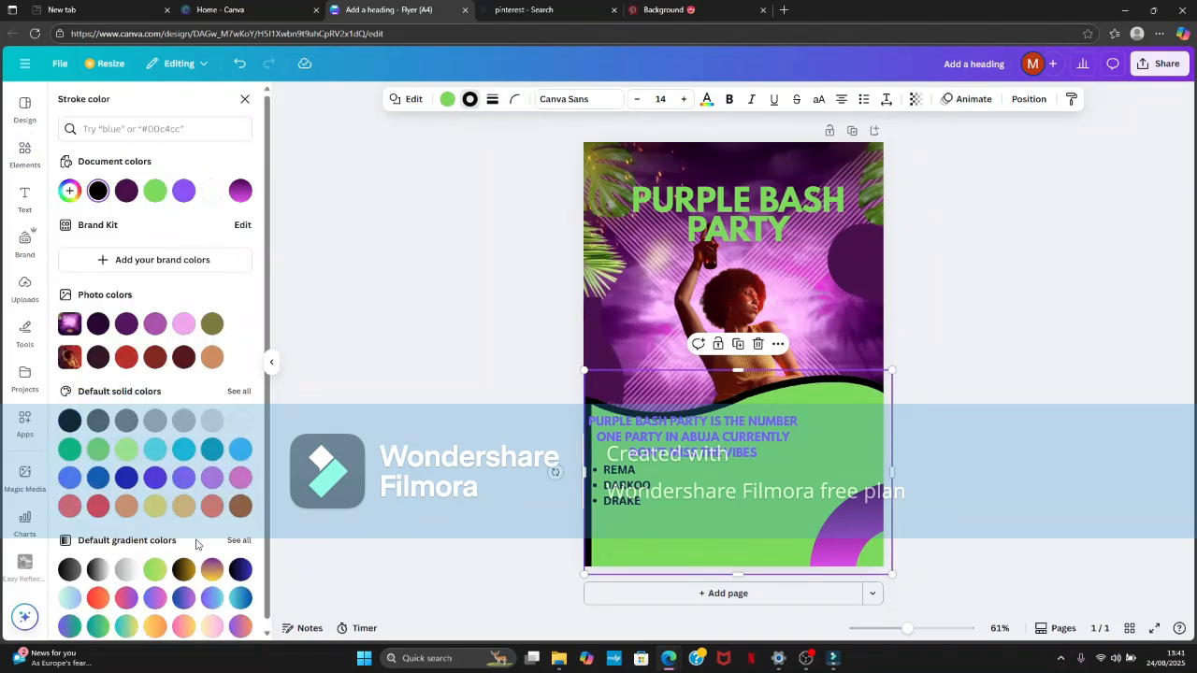
{"action": "left_click", "coordinate": [239, 540]}
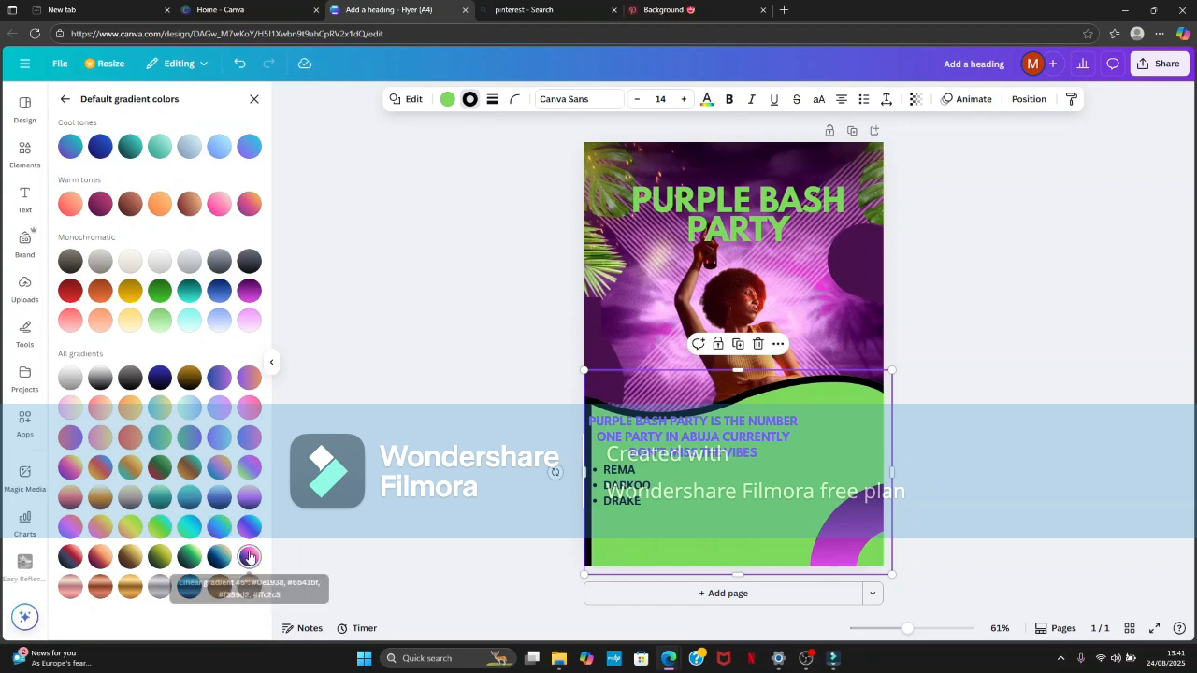
{"action": "left_click", "coordinate": [412, 474]}
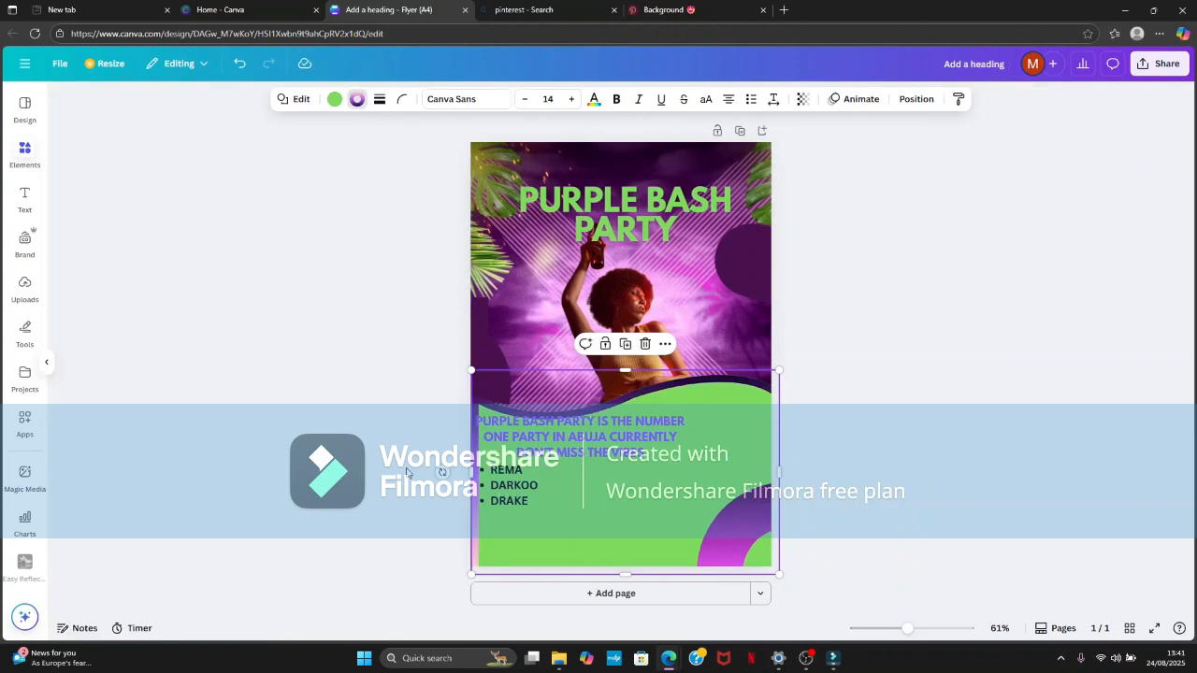
- Move the body text box slightly down and right, clear of the green wave's outline
{"action": "left_click_drag", "start_coordinate": [719, 460], "coordinate": [722, 470]}
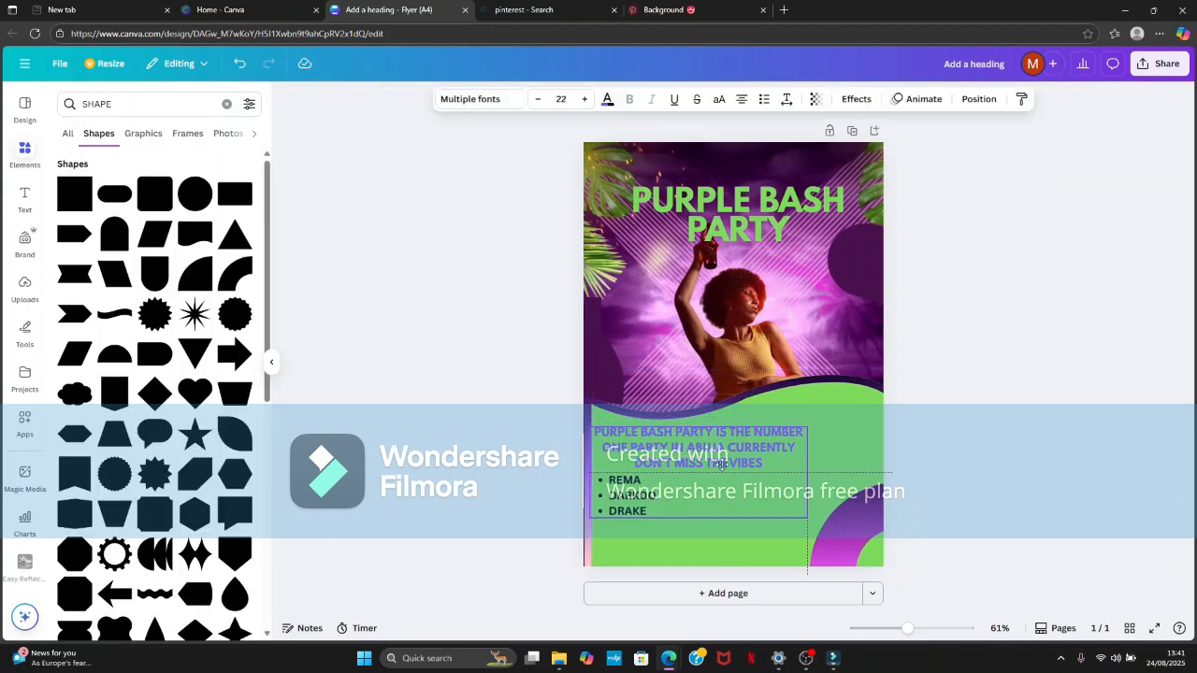
{"action": "left_click", "coordinate": [944, 373]}
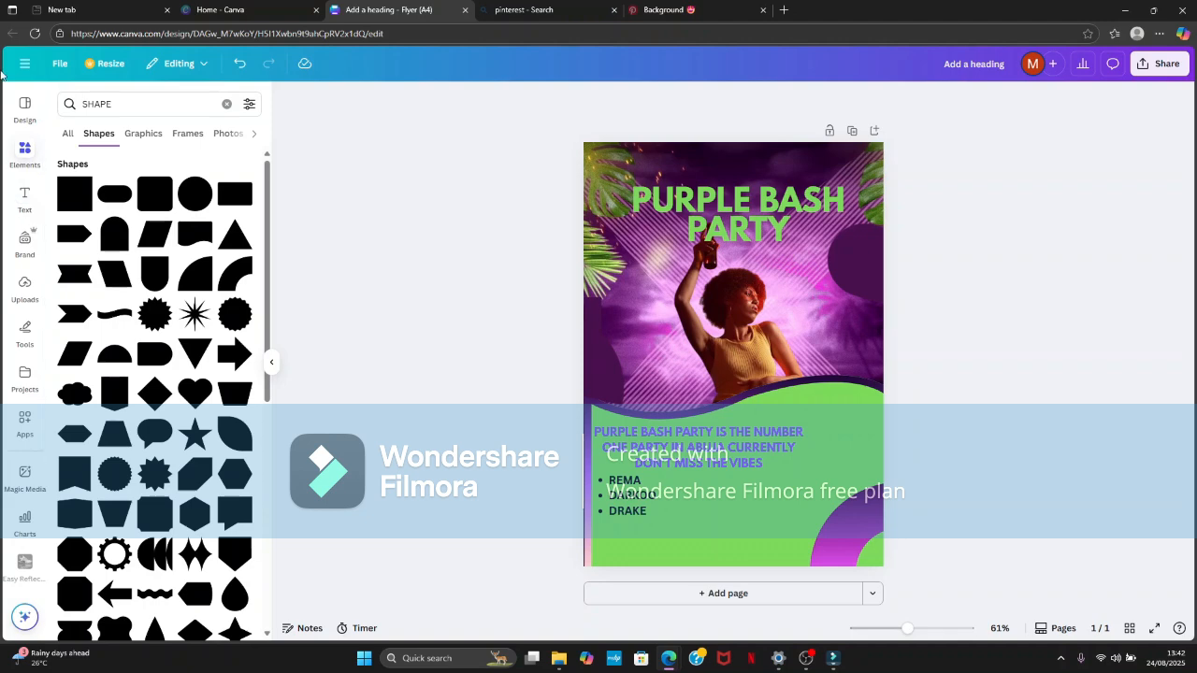
{"action": "left_click", "coordinate": [21, 208]}
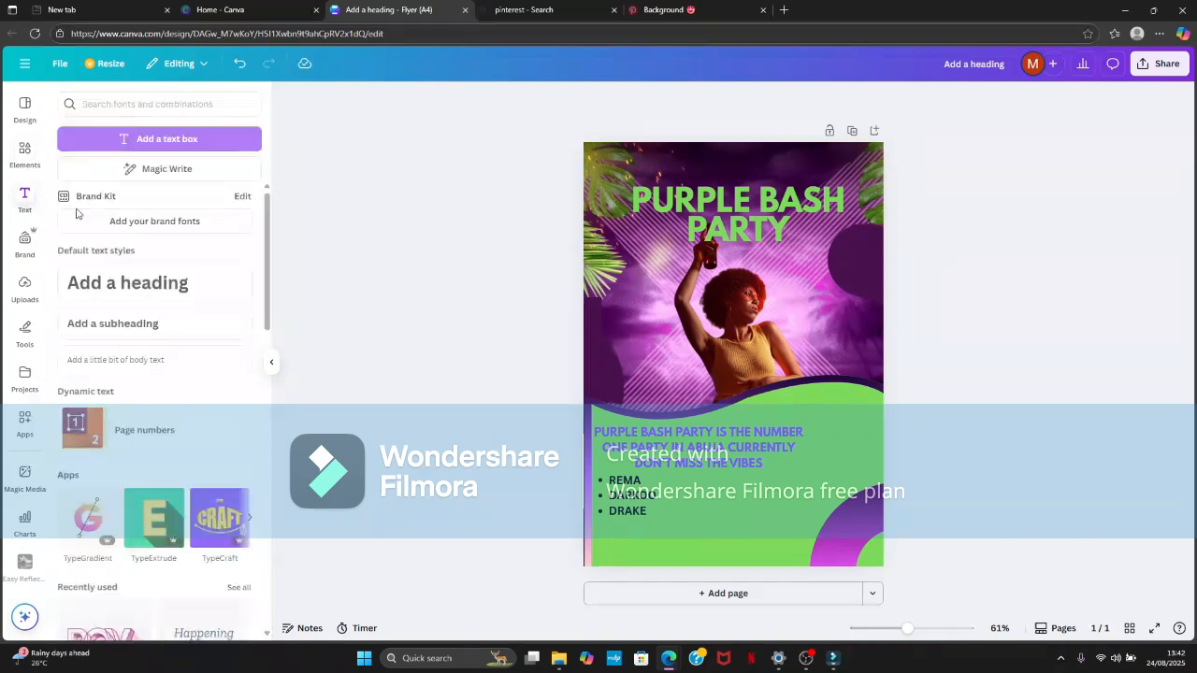
{"action": "left_click", "coordinate": [150, 338]}
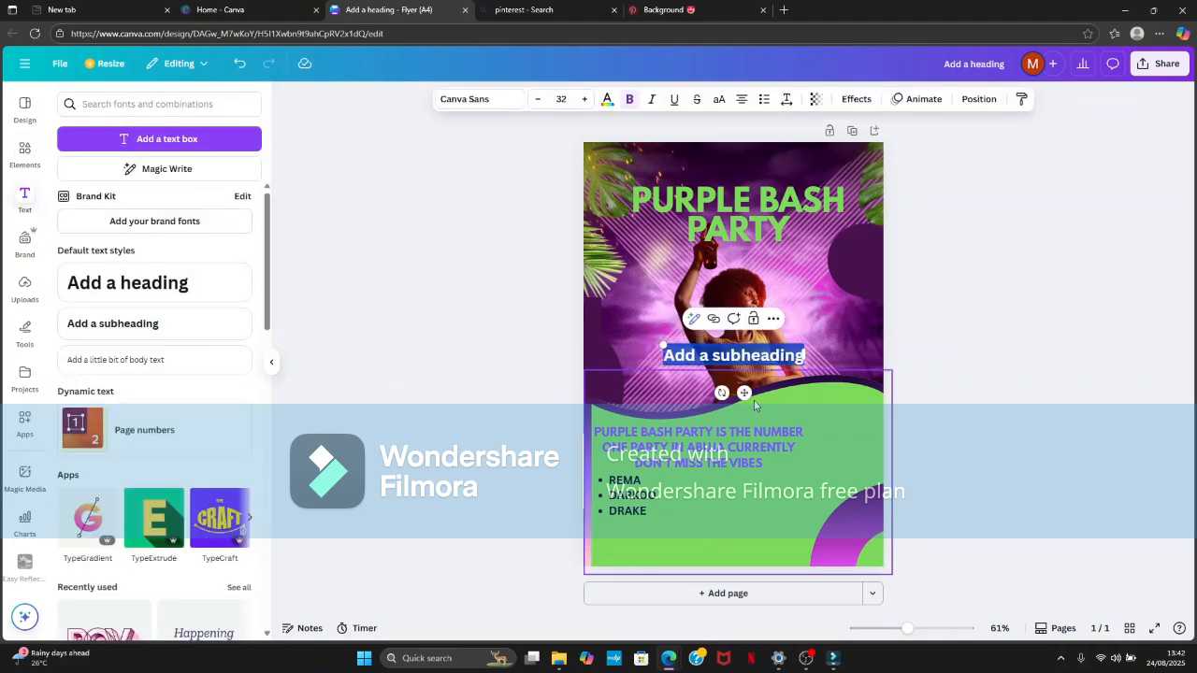
{"action": "left_click_drag", "start_coordinate": [743, 392], "coordinate": [741, 593]}
{"action": "key", "text": "BackSpace"}
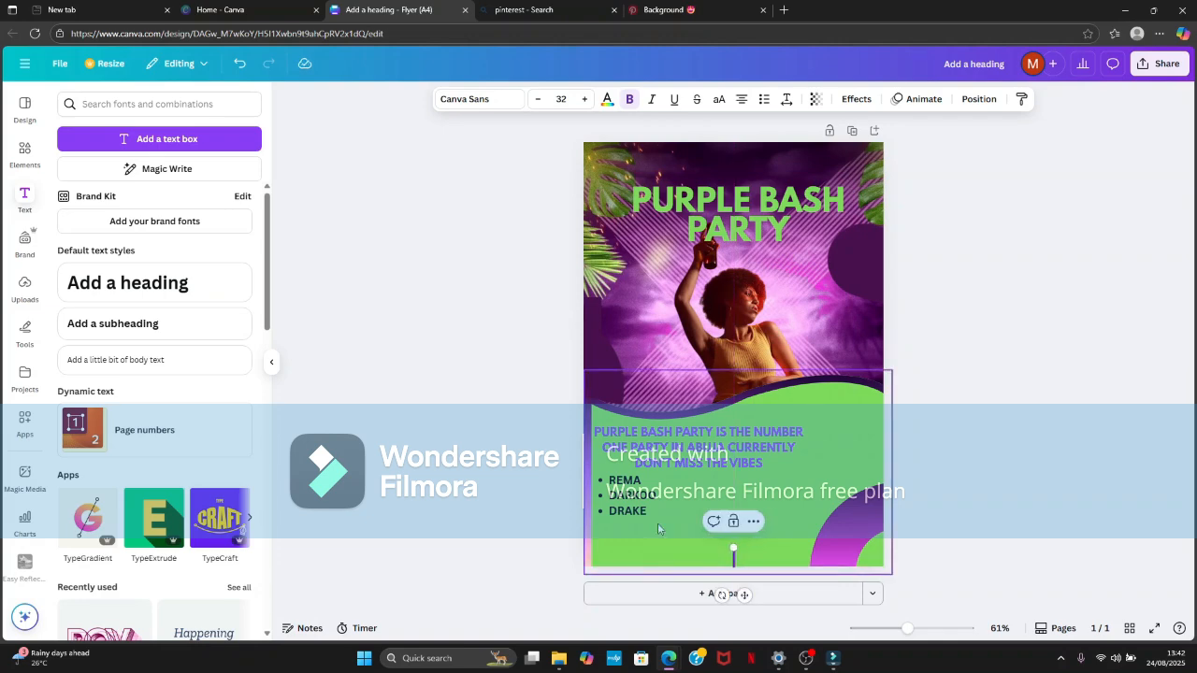
{"action": "type", "text": "@E"}
{"action": "key", "text": "BackSpace"}
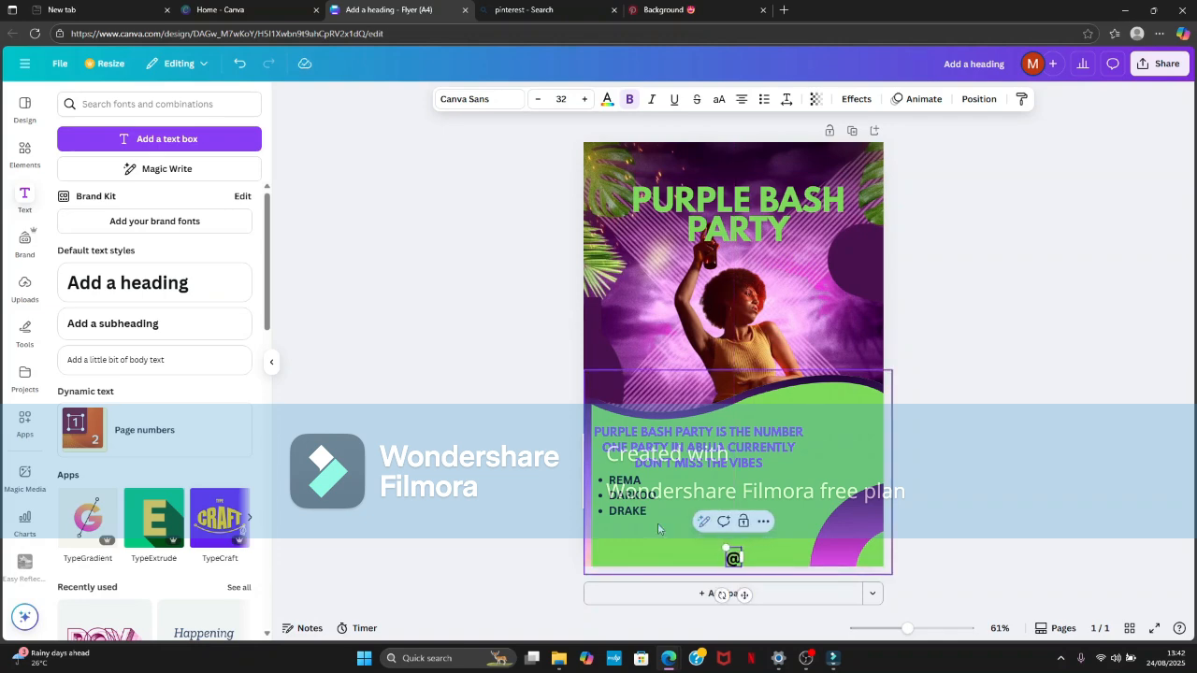
{"action": "type", "text": "elite"}
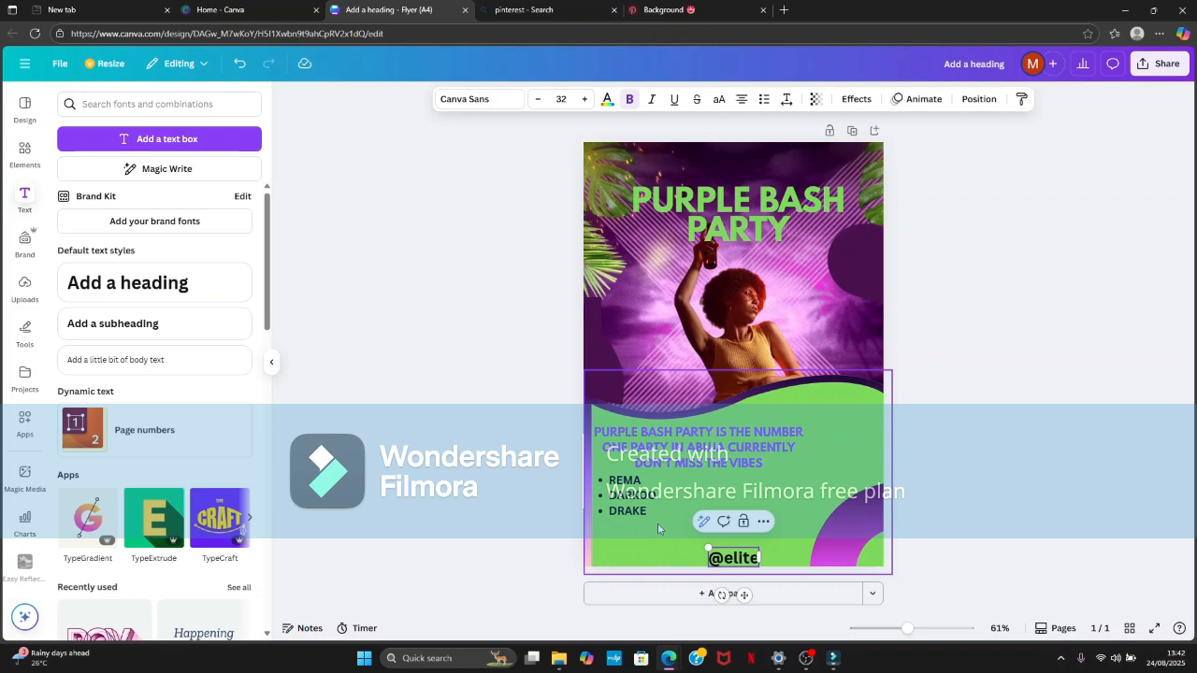
{"action": "type", "text": "_fly"}
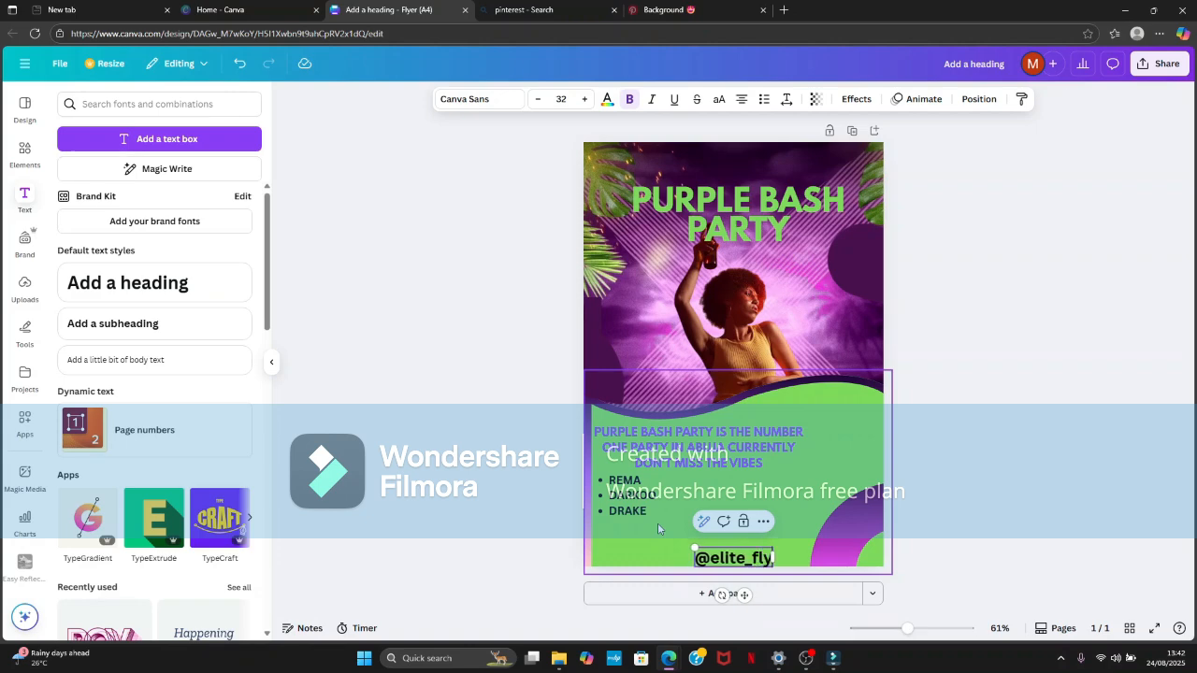
{"action": "type", "text": "ersng"}
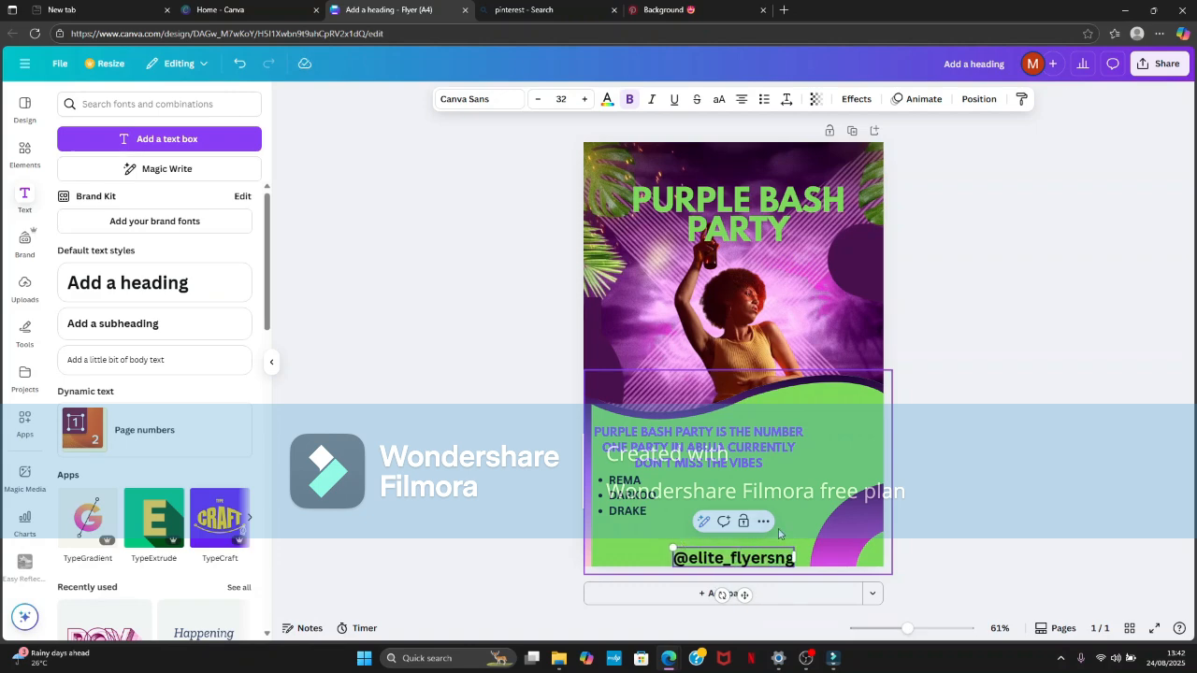
{"action": "left_click_drag", "start_coordinate": [794, 557], "coordinate": [671, 558]}
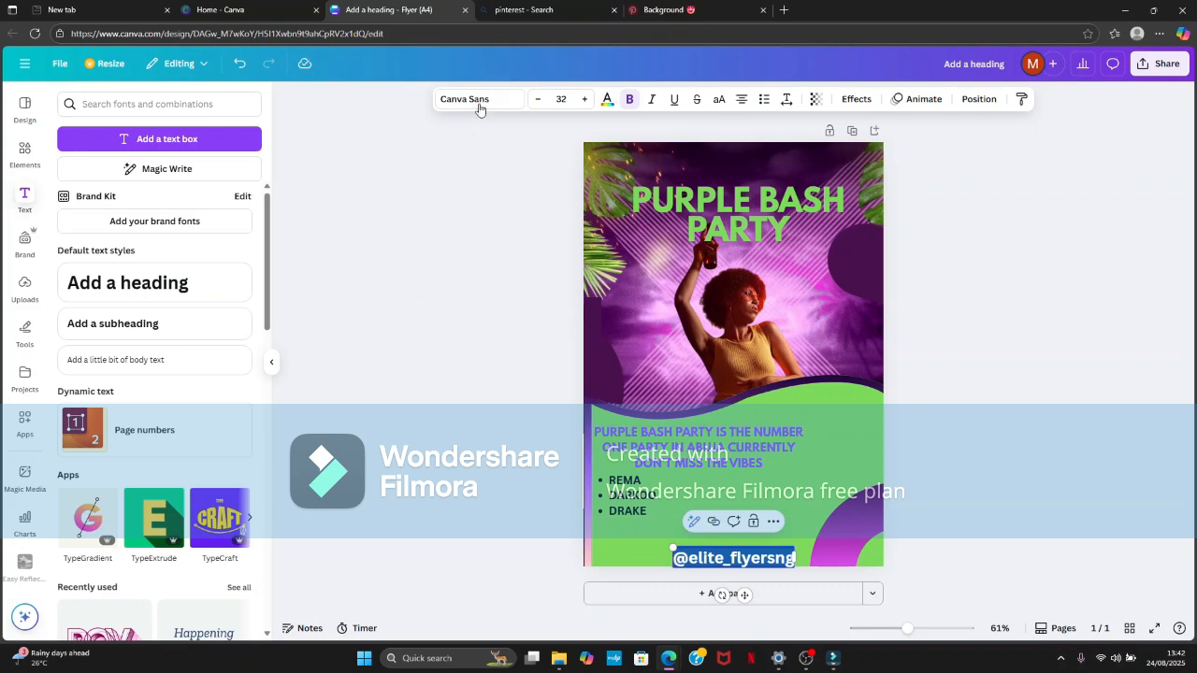
{"action": "left_click", "coordinate": [536, 101]}
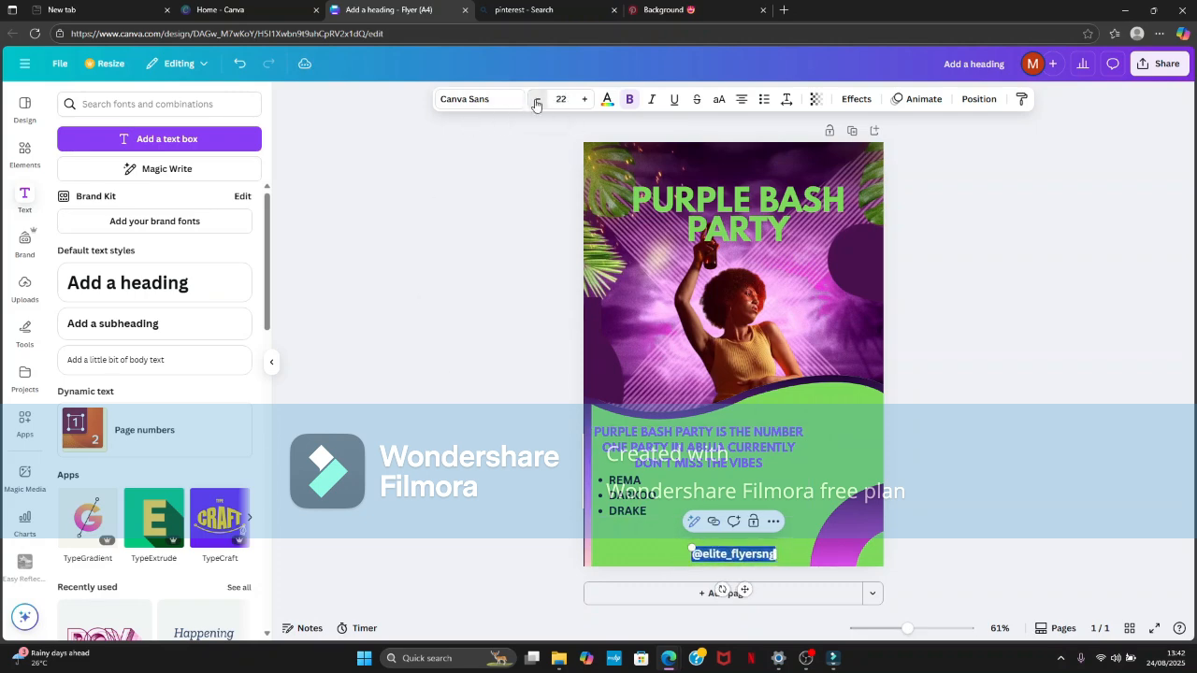
{"action": "left_click", "coordinate": [536, 101]}
{"action": "left_click", "coordinate": [536, 101]}
{"action": "left_click", "coordinate": [536, 101]}
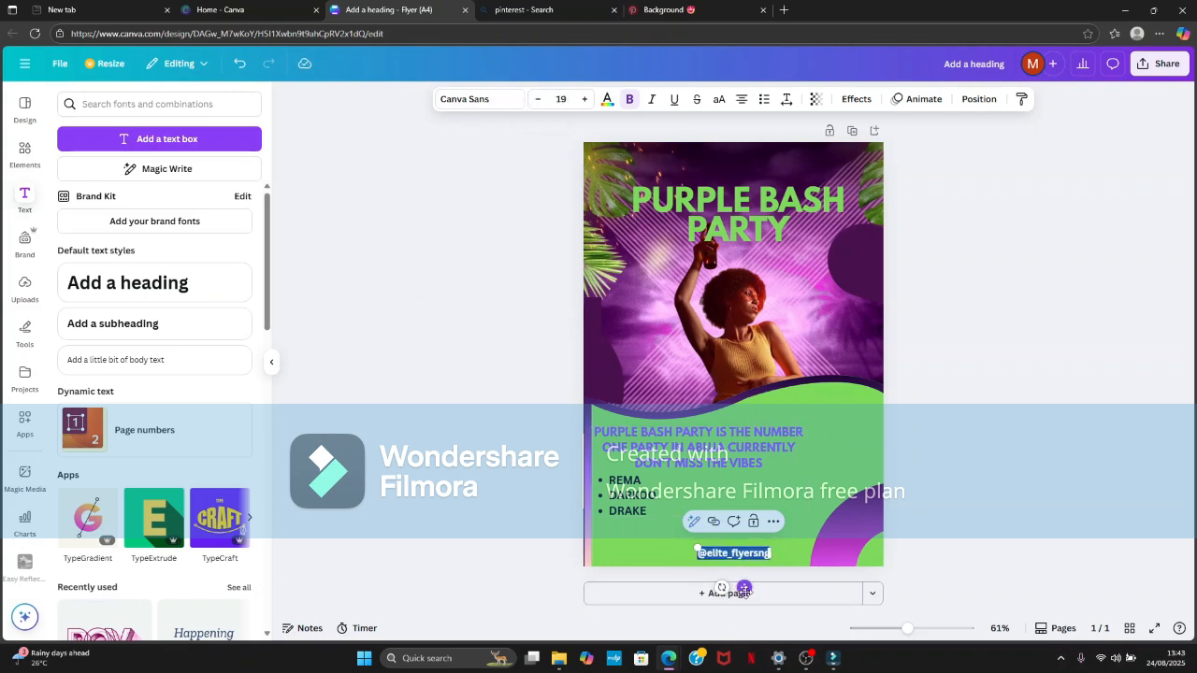
{"action": "left_click_drag", "start_coordinate": [744, 588], "coordinate": [750, 594]}
{"action": "left_click", "coordinate": [967, 387]}
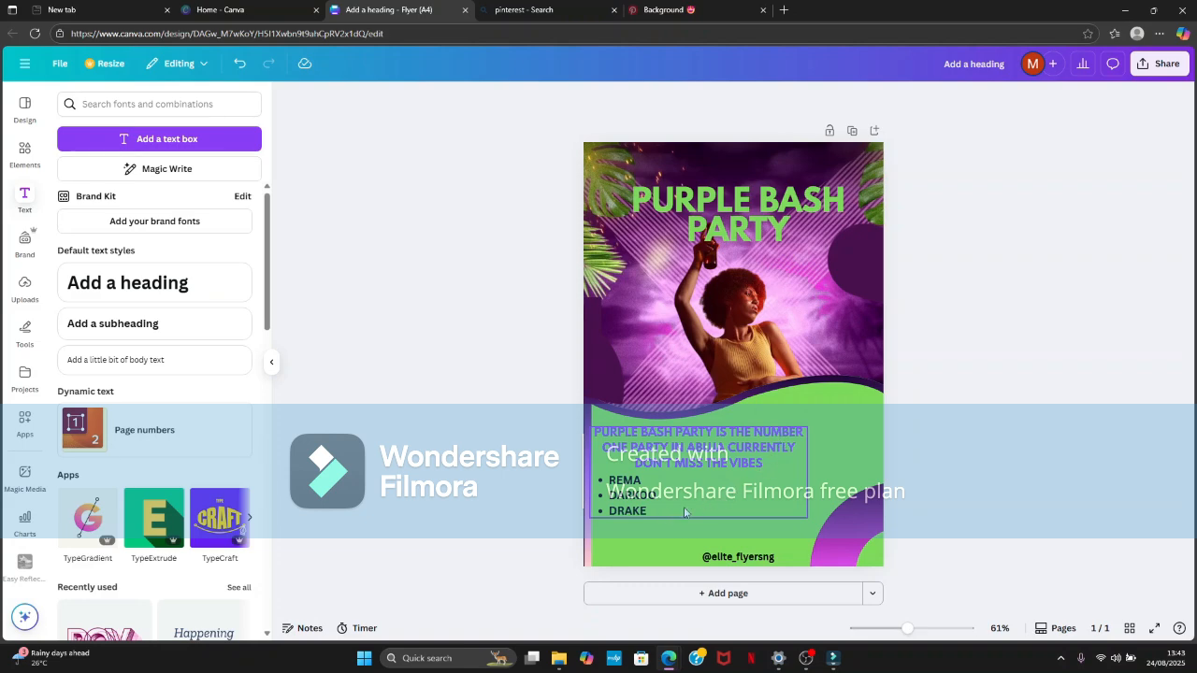
{"action": "left_click", "coordinate": [803, 476]}
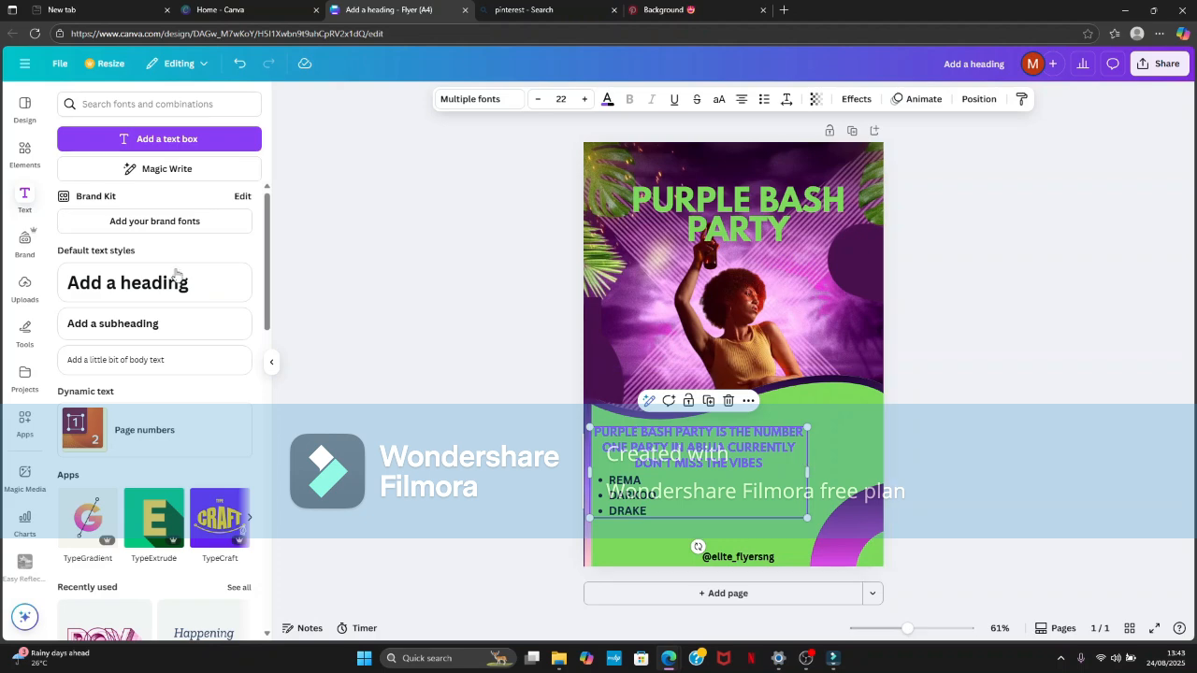
{"action": "left_click", "coordinate": [181, 325]}
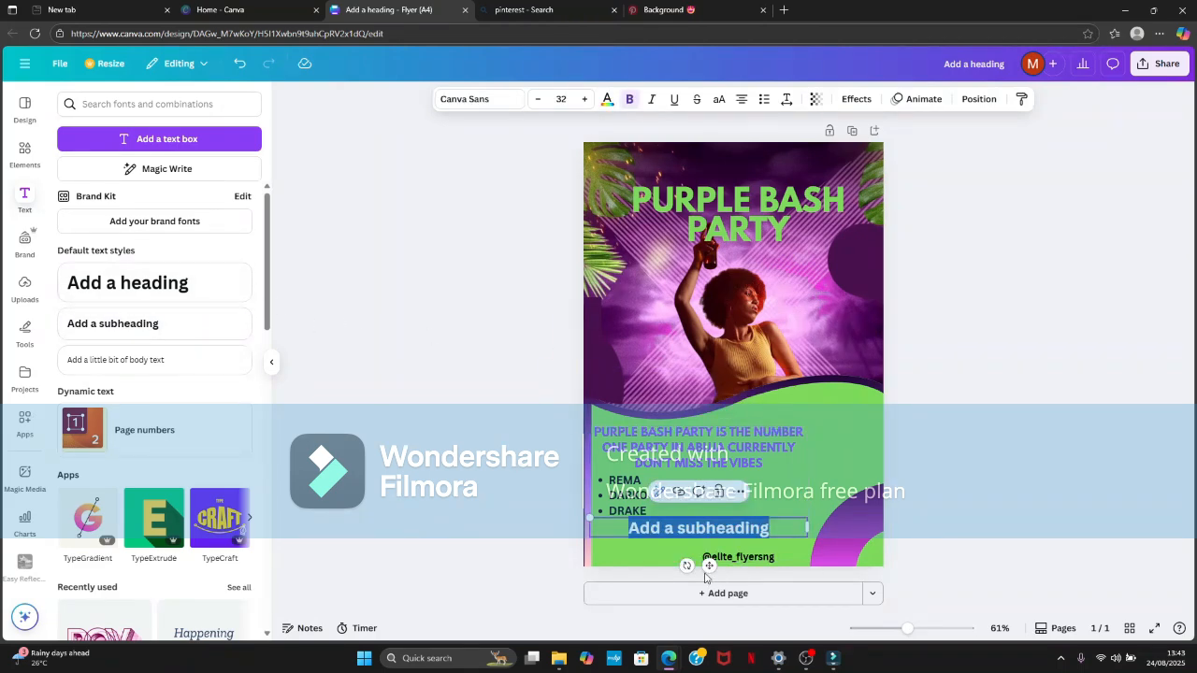
{"action": "left_click_drag", "start_coordinate": [709, 567], "coordinate": [675, 570]}
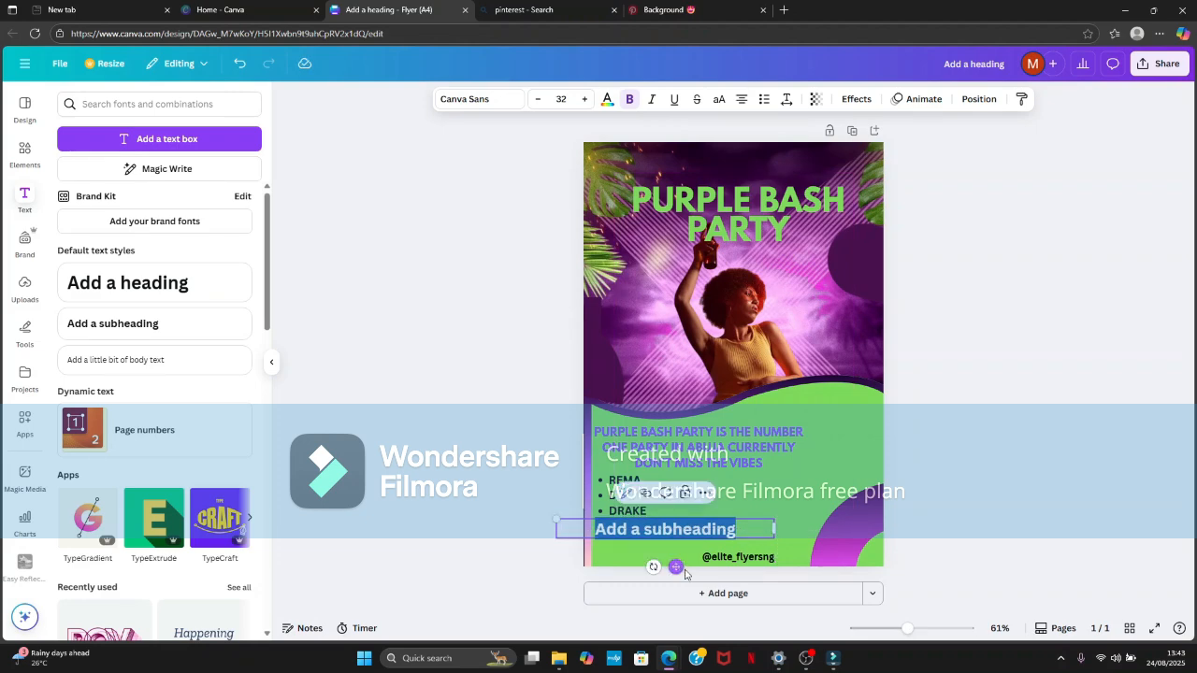
{"action": "left_click", "coordinate": [746, 558]}
{"action": "left_click", "coordinate": [767, 525]}
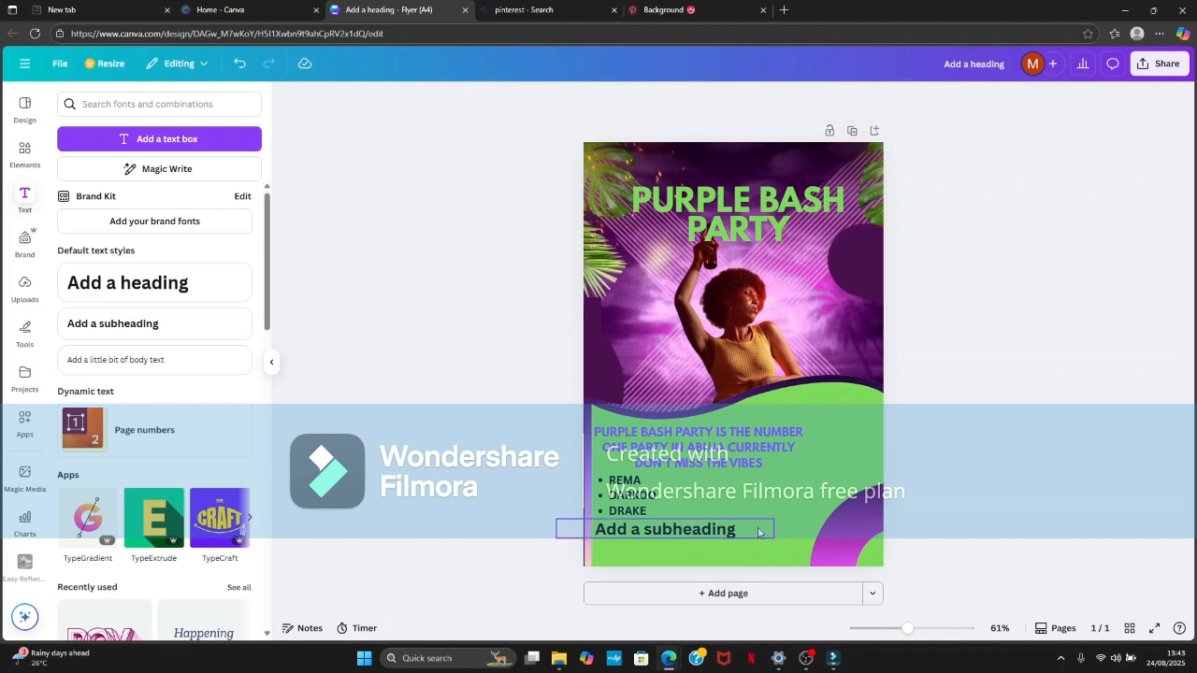
{"action": "key", "text": "Delete"}
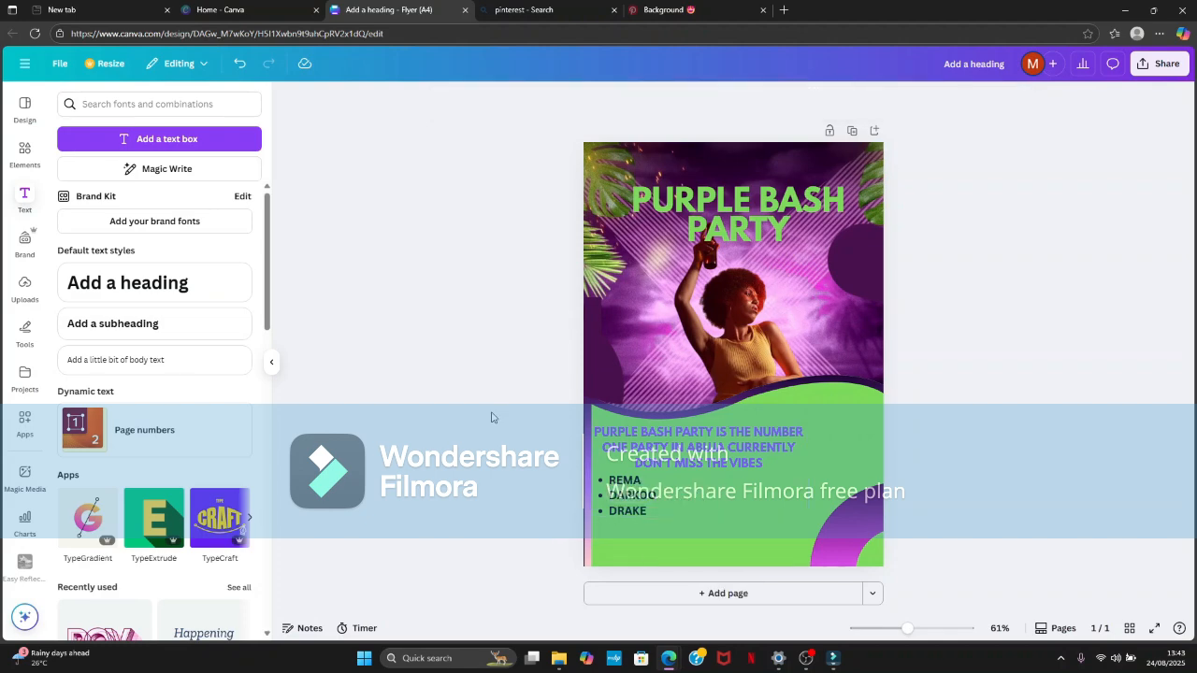
- Add a square shape and stretch it into a thin dark purple band across the flyer's full bottom edge
{"action": "left_click", "coordinate": [24, 157]}
{"action": "left_click", "coordinate": [74, 207]}
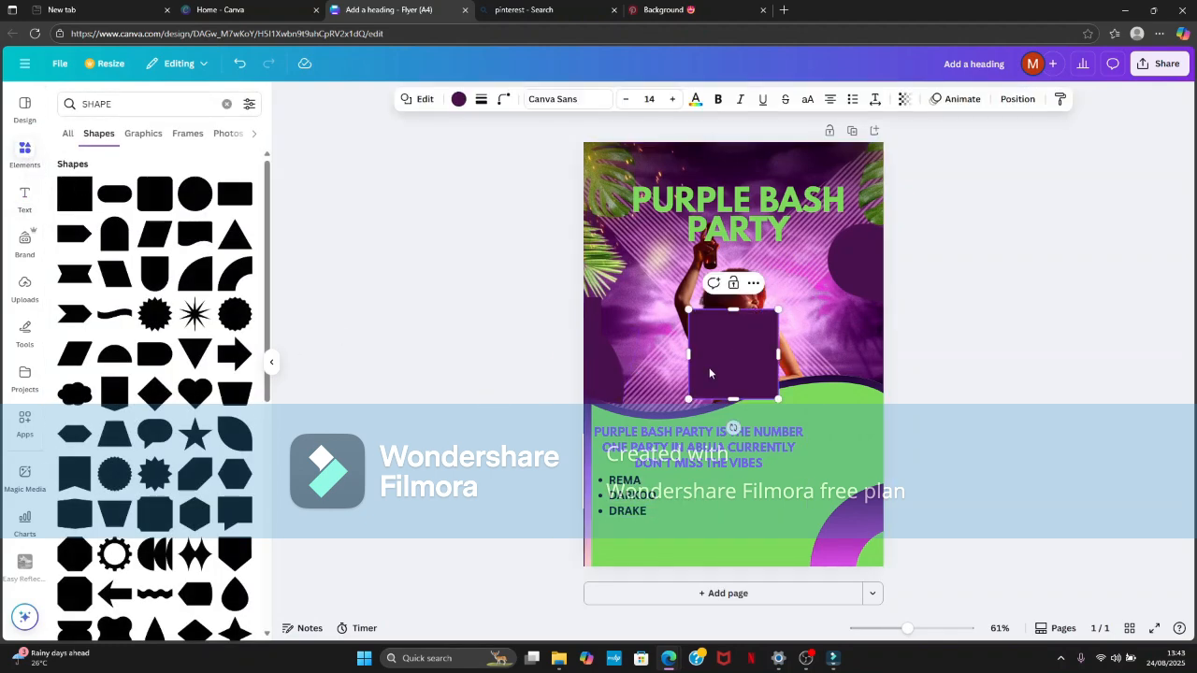
{"action": "left_click_drag", "start_coordinate": [701, 366], "coordinate": [565, 530]}
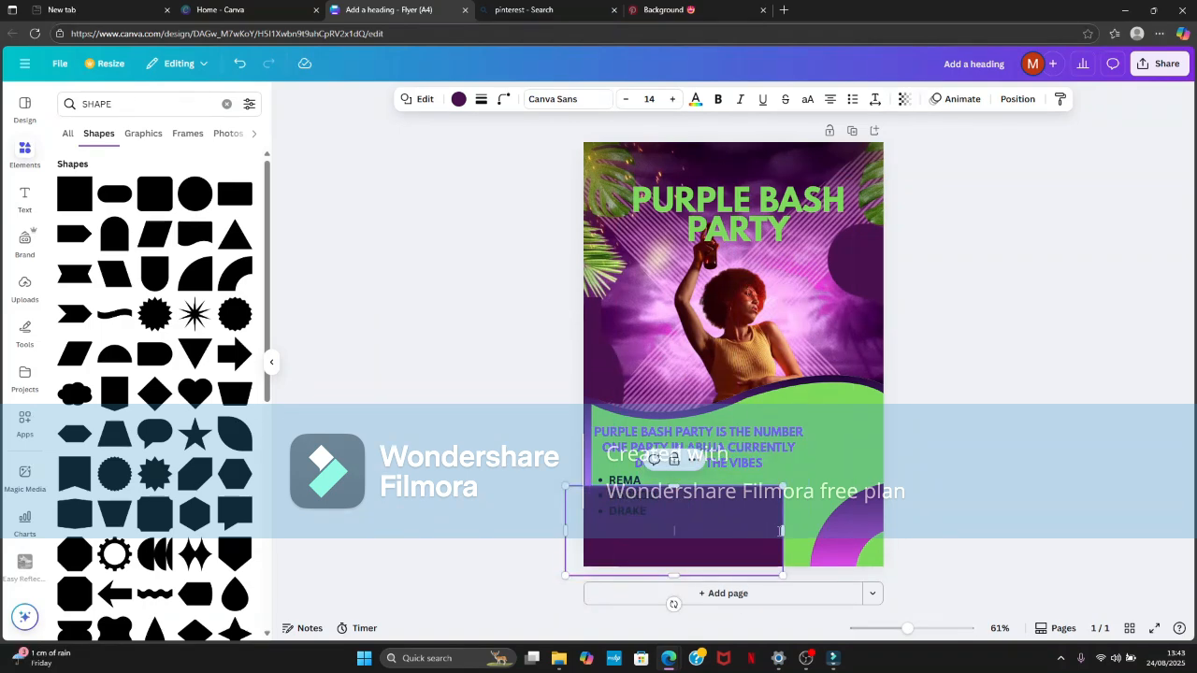
{"action": "left_click_drag", "start_coordinate": [783, 531], "coordinate": [891, 530]}
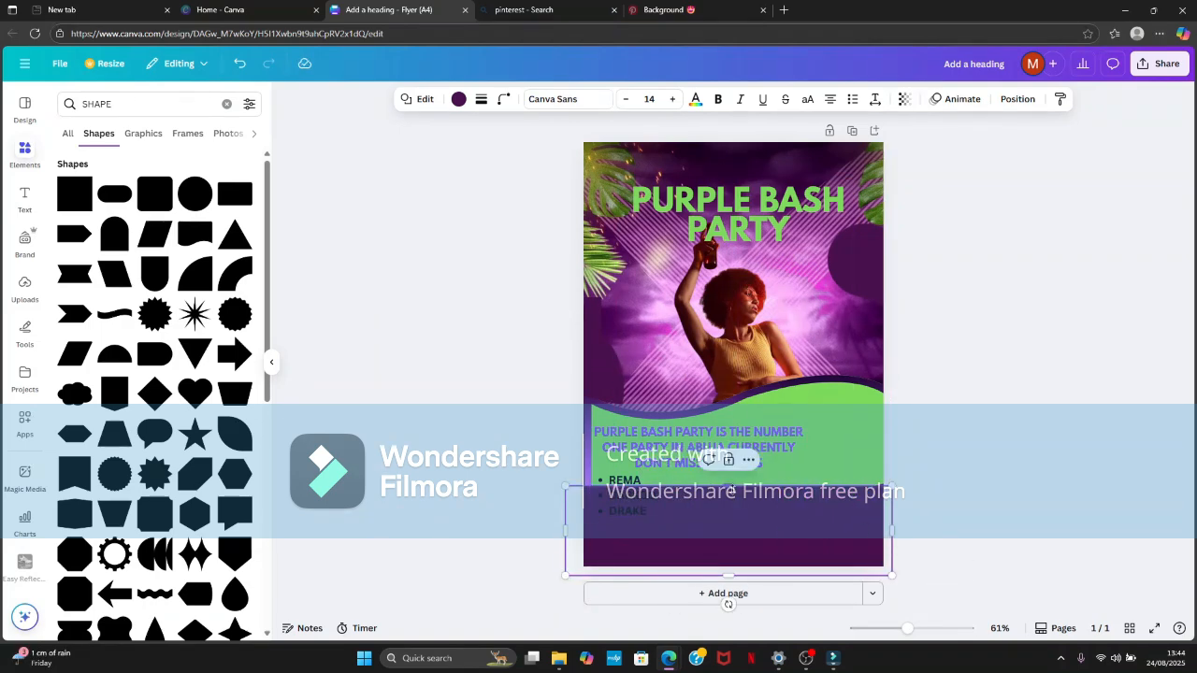
{"action": "left_click_drag", "start_coordinate": [735, 486], "coordinate": [735, 532]}
- Bring the gradient quarter ring in the flyer's lower-right corner in front of the dark purple band
{"action": "left_click", "coordinate": [857, 508]}
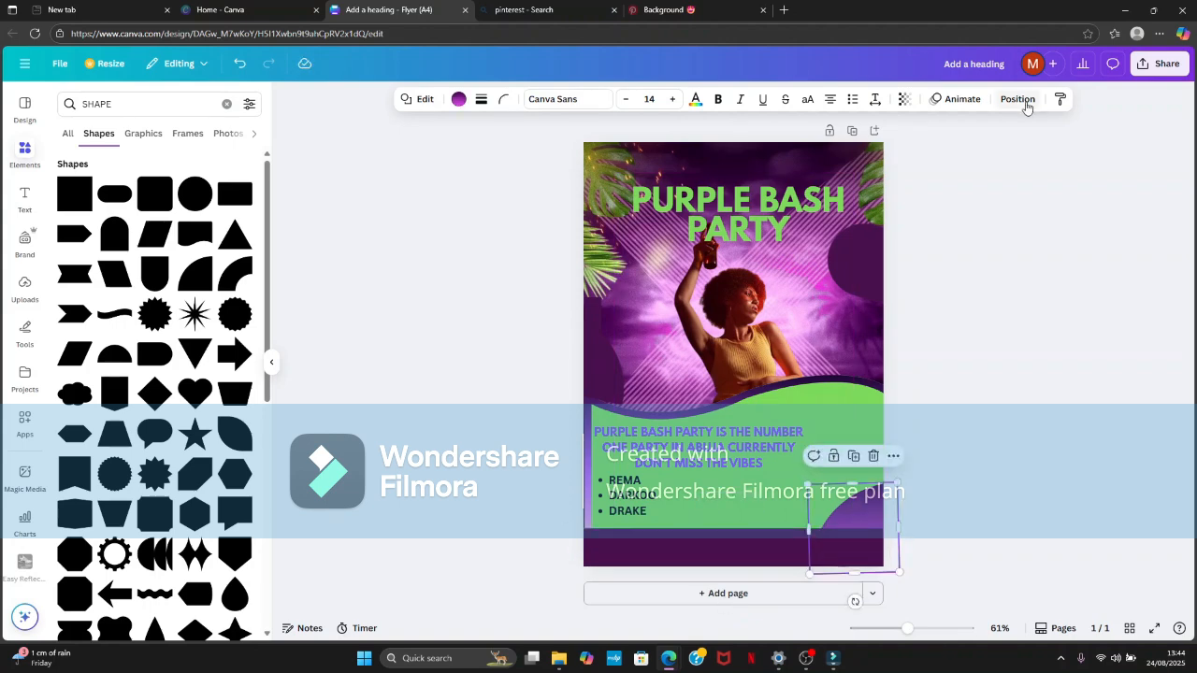
{"action": "left_click", "coordinate": [1017, 98]}
{"action": "left_click", "coordinate": [137, 172]}
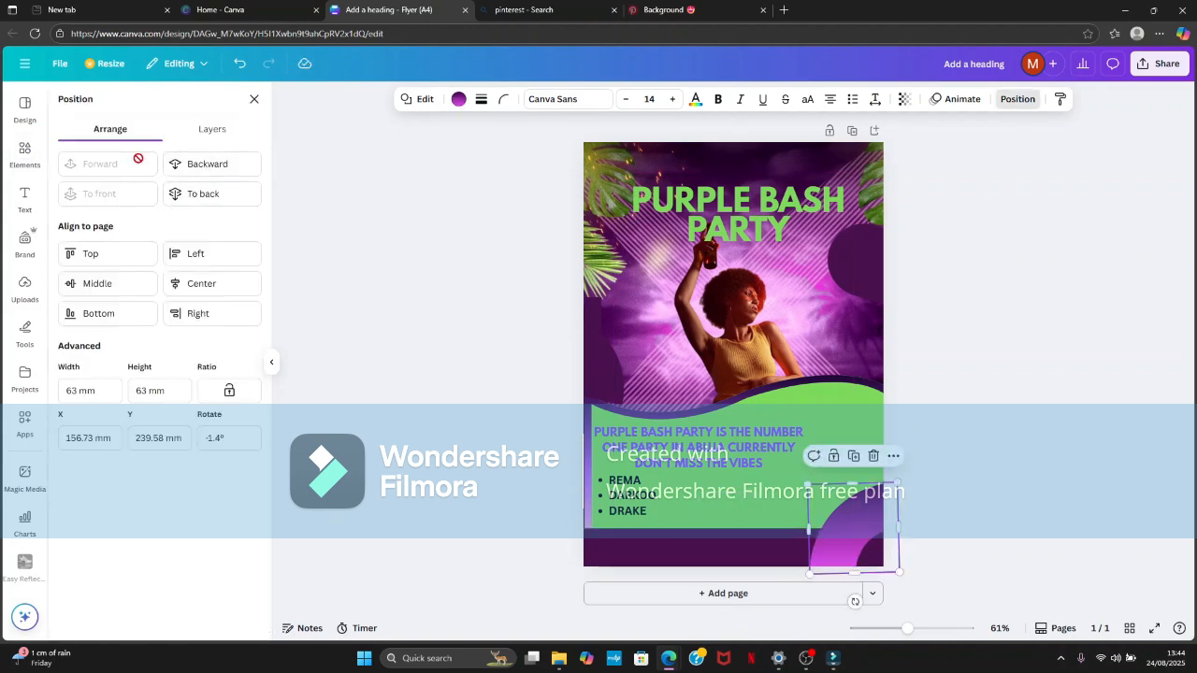
{"action": "left_click", "coordinate": [960, 279]}
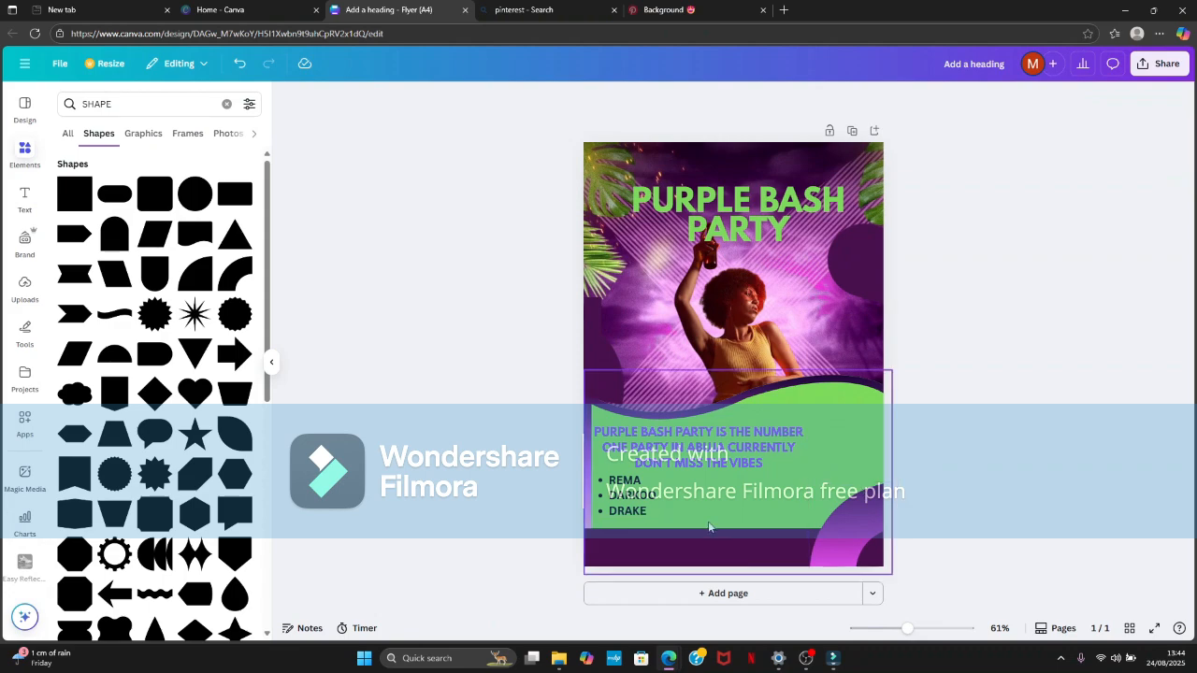
{"action": "left_click", "coordinate": [25, 198]}
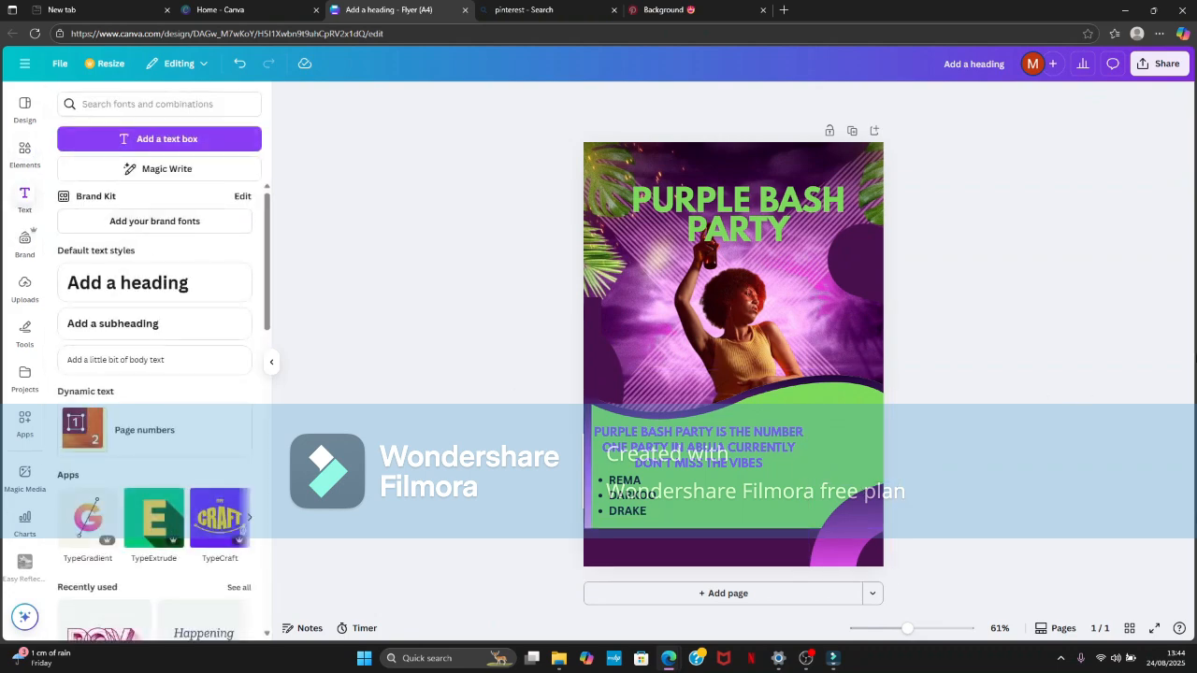
{"action": "mouse_move", "coordinate": [905, 630]}
{"action": "left_mouse_down"}
{"action": "mouse_move", "coordinate": [986, 646]}
{"action": "mouse_move", "coordinate": [897, 631]}
{"action": "mouse_move", "coordinate": [911, 631]}
{"action": "left_mouse_up"}
{"action": "scroll", "coordinate": [850, 502], "scroll_direction": "down", "scroll_amount": 1}
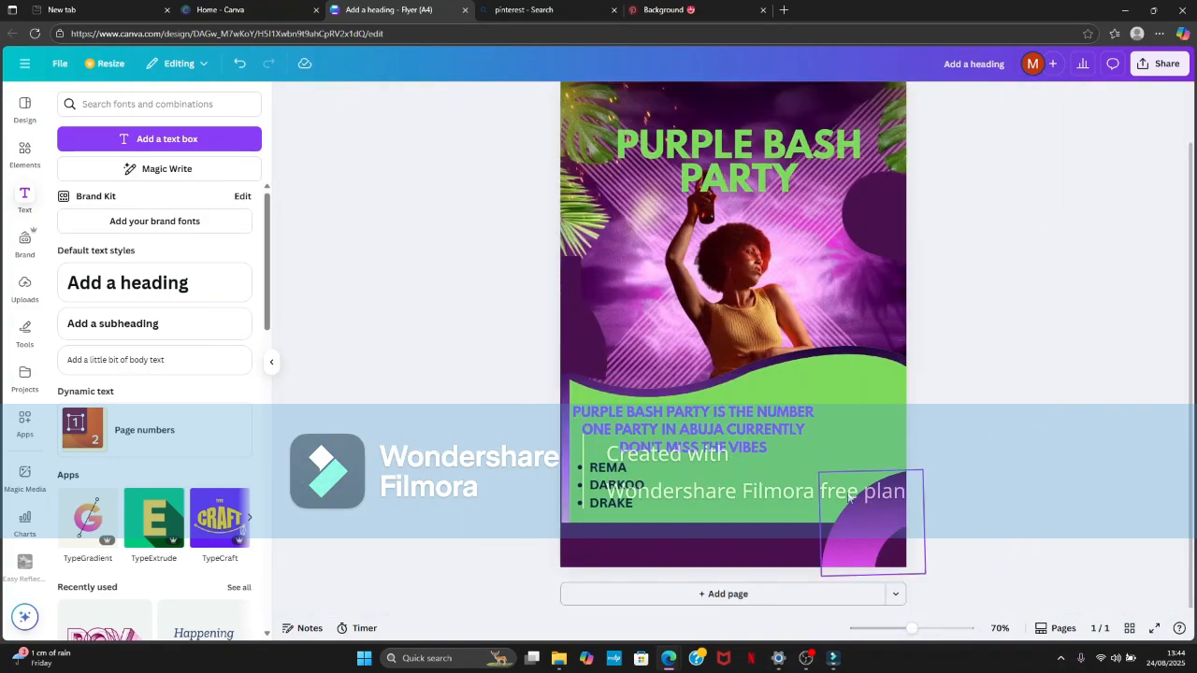
{"action": "left_click", "coordinate": [203, 325]}
{"action": "left_click_drag", "start_coordinate": [744, 364], "coordinate": [667, 574]}
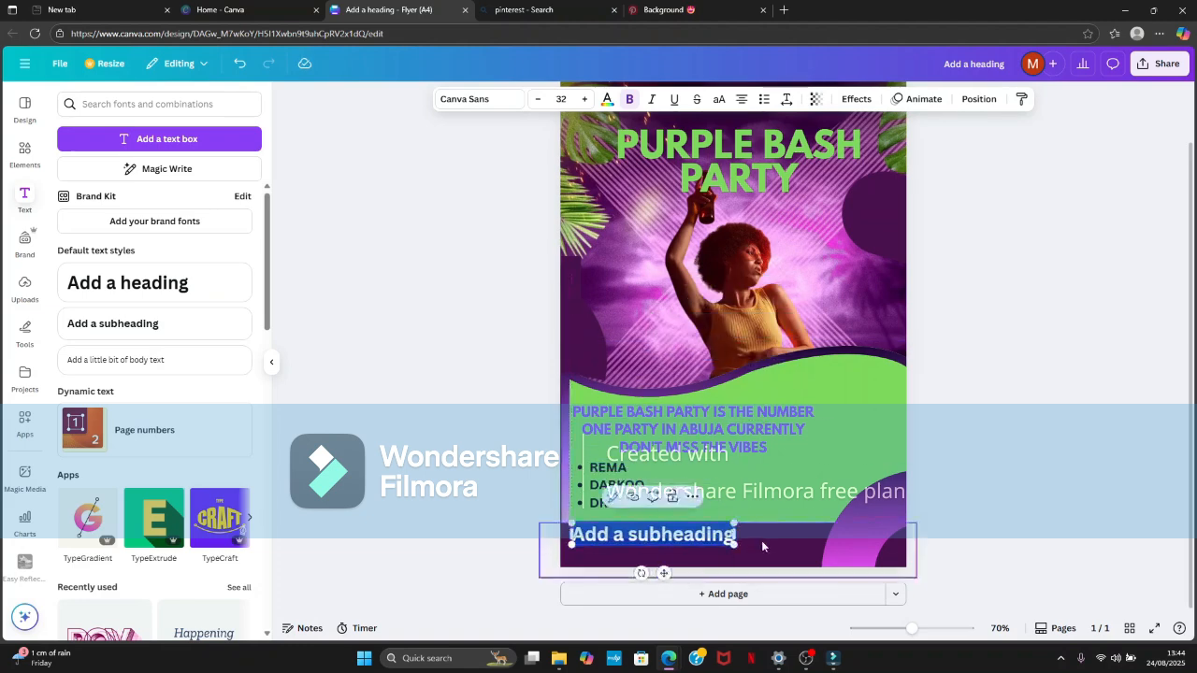
{"action": "key", "text": "BackSpace"}
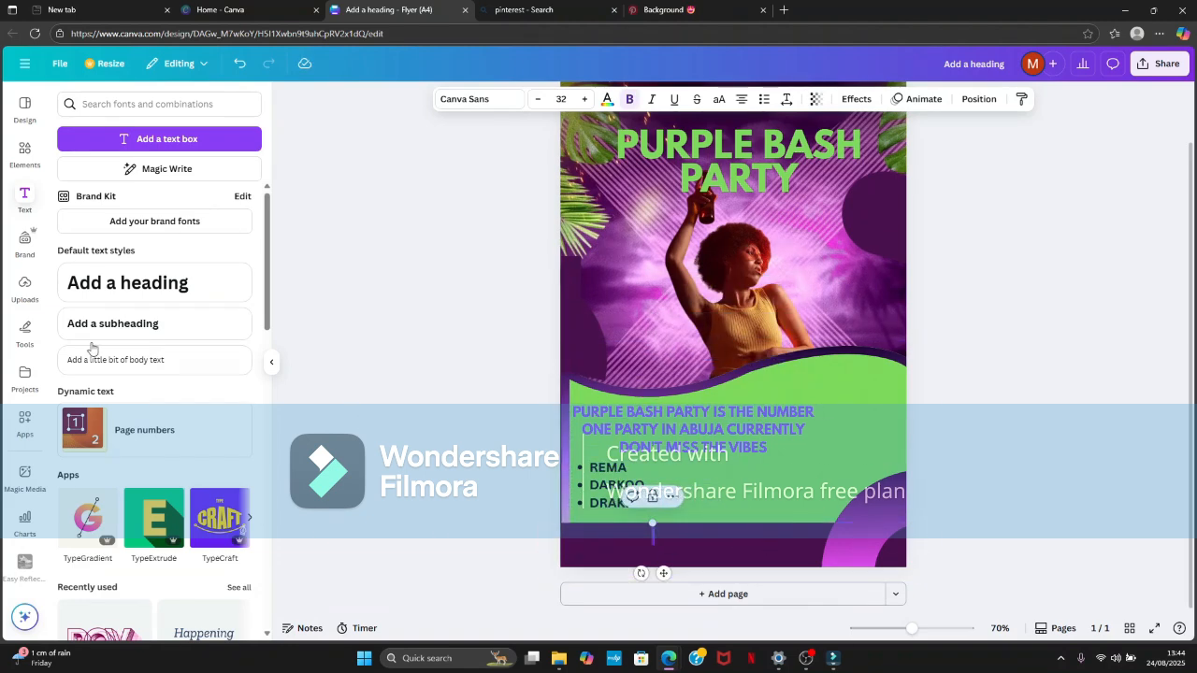
- Add the outlined play-button graphic, shrink it to a small icon and place it at the left end of the purple band
{"action": "left_click", "coordinate": [24, 154]}
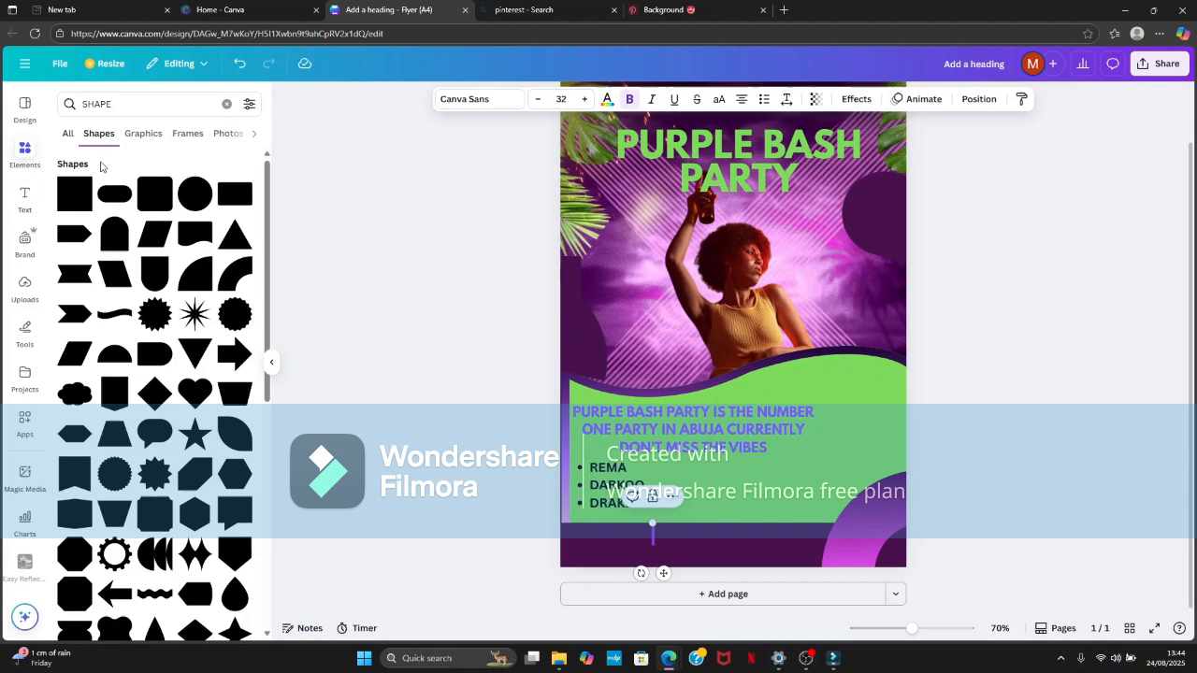
{"action": "left_click", "coordinate": [227, 104]}
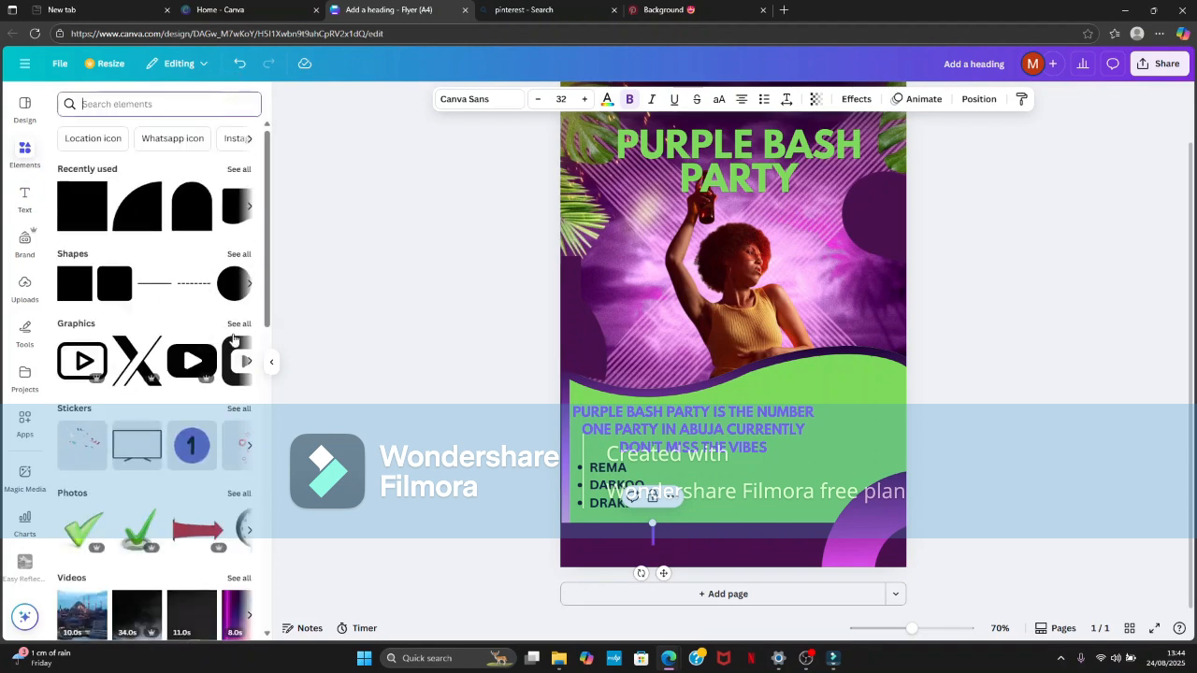
{"action": "left_click", "coordinate": [80, 365]}
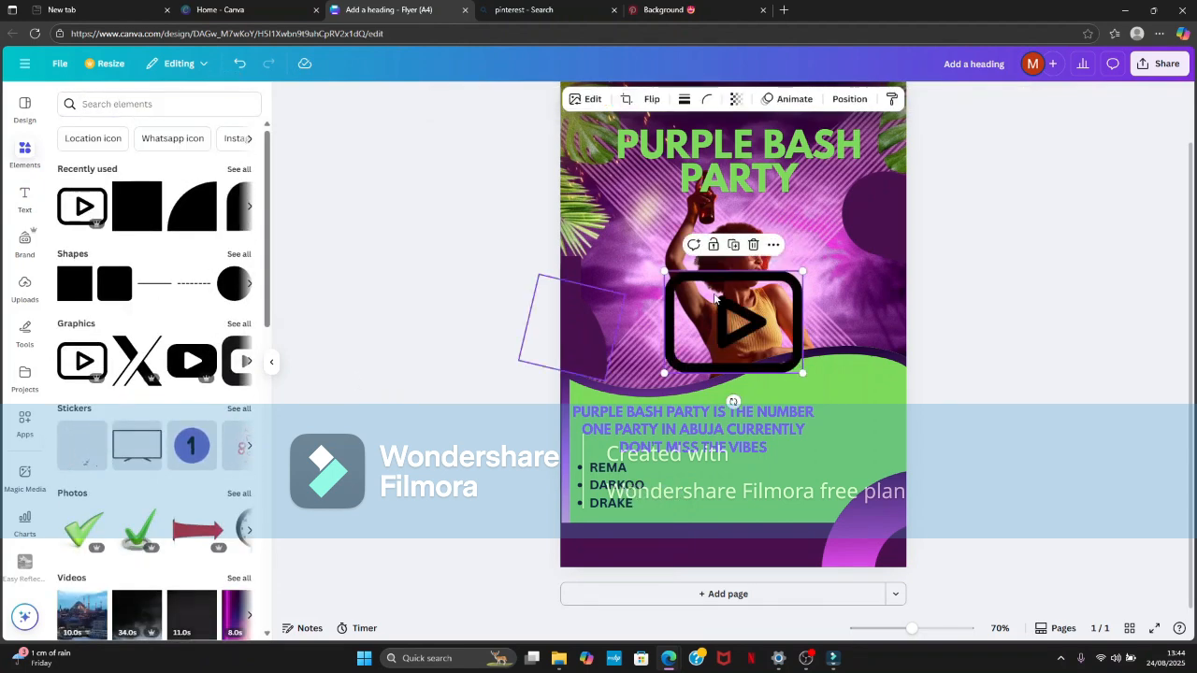
{"action": "left_click_drag", "start_coordinate": [806, 267], "coordinate": [703, 304]}
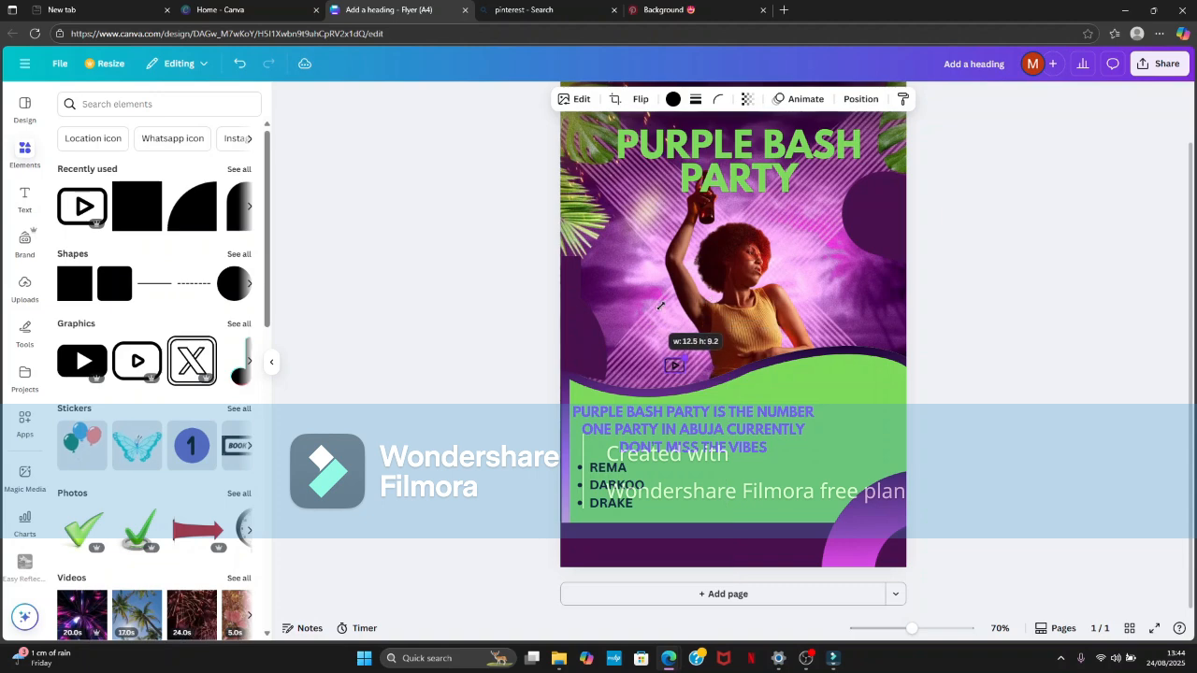
{"action": "left_click_drag", "start_coordinate": [696, 355], "coordinate": [584, 537]}
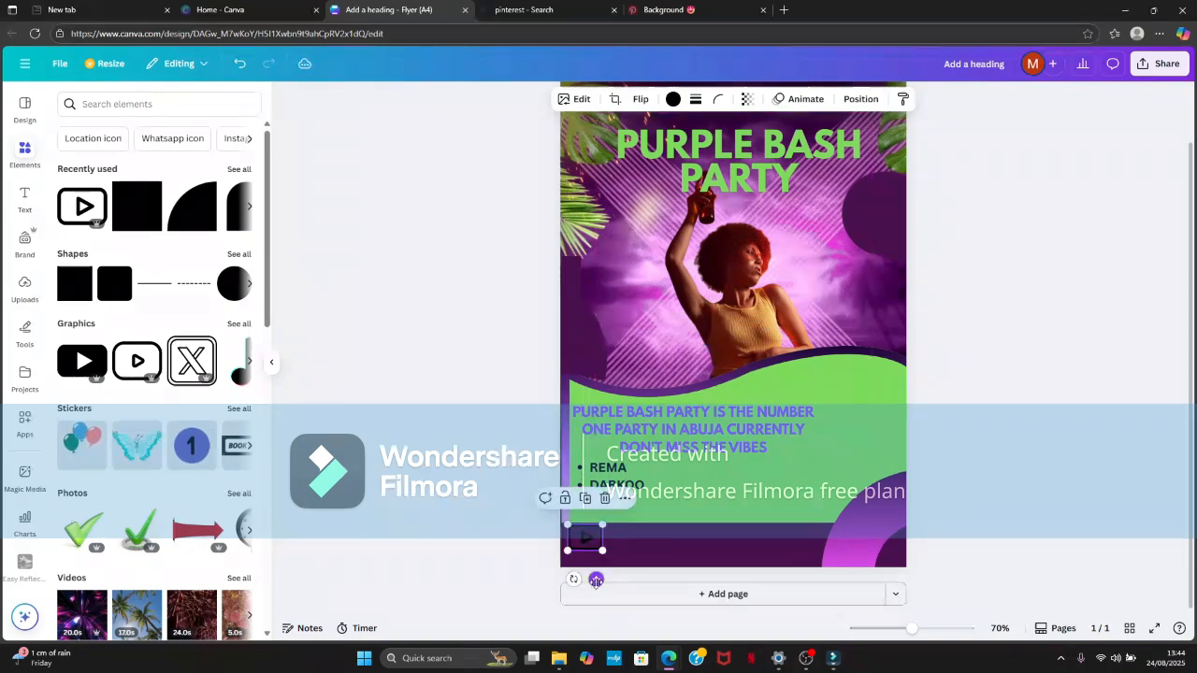
- Recolour the play-button icon with the bright red default solid colour
{"action": "left_click", "coordinate": [673, 99]}
{"action": "left_click", "coordinate": [100, 514]}
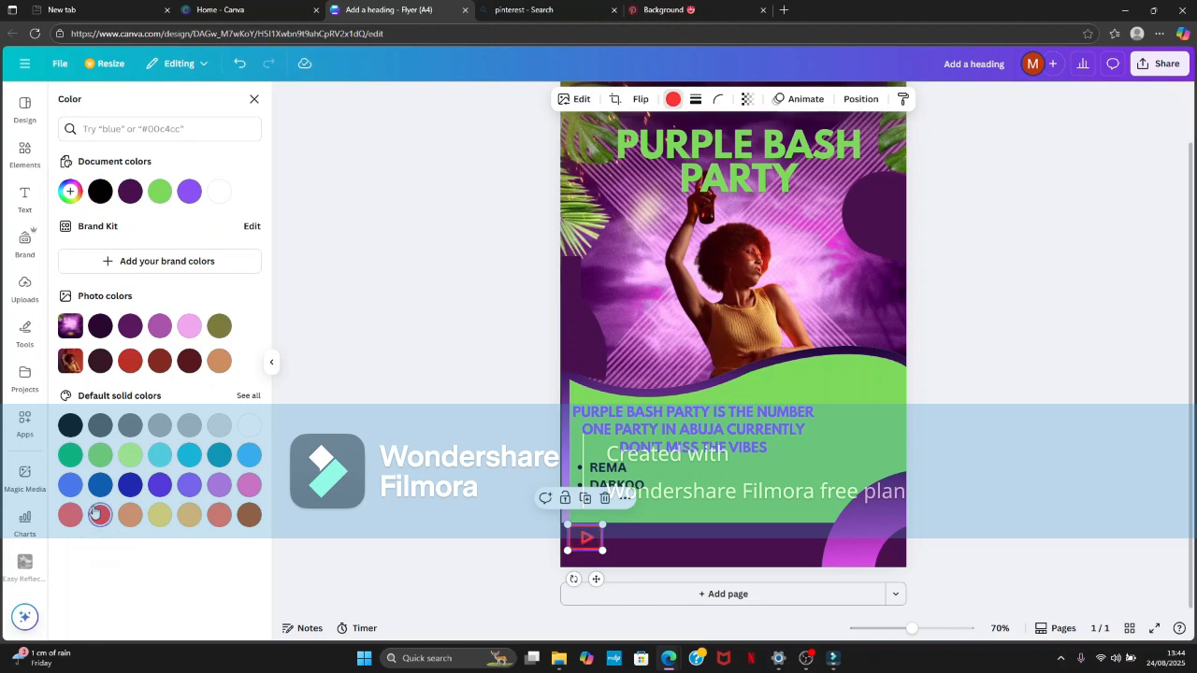
{"action": "key", "text": "Escape"}
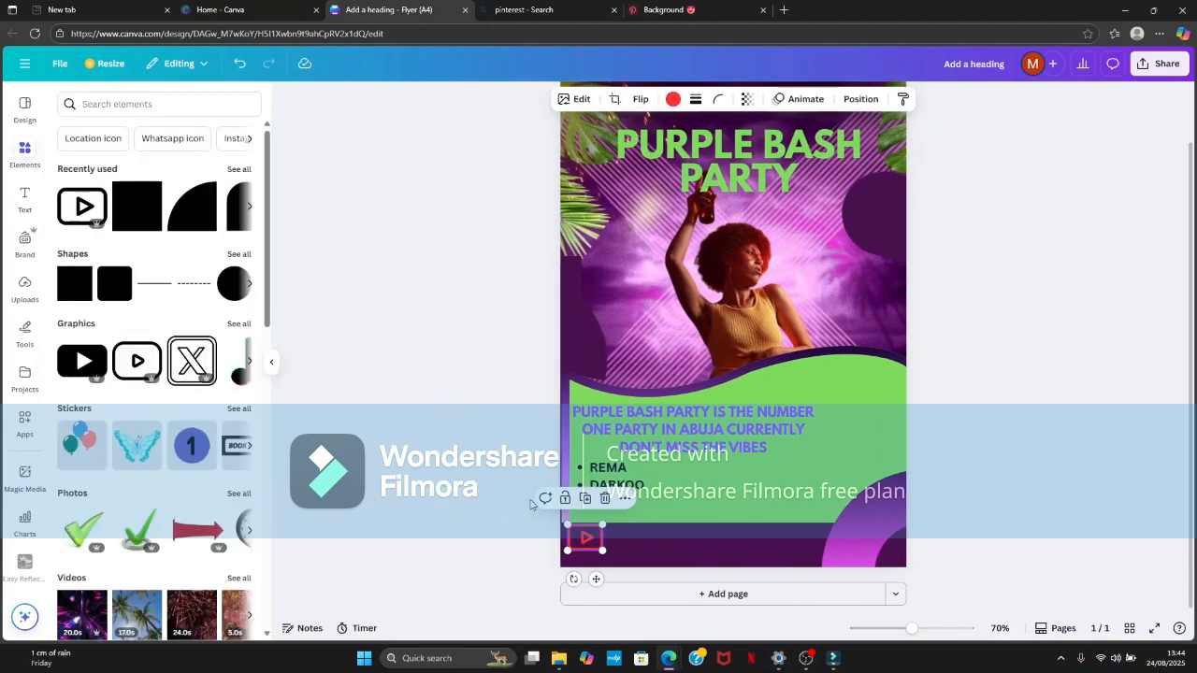
- Add a subheading text box and place it in the purple footer band directly beside the play-button icon
{"action": "left_click", "coordinate": [25, 196]}
{"action": "left_click", "coordinate": [116, 323]}
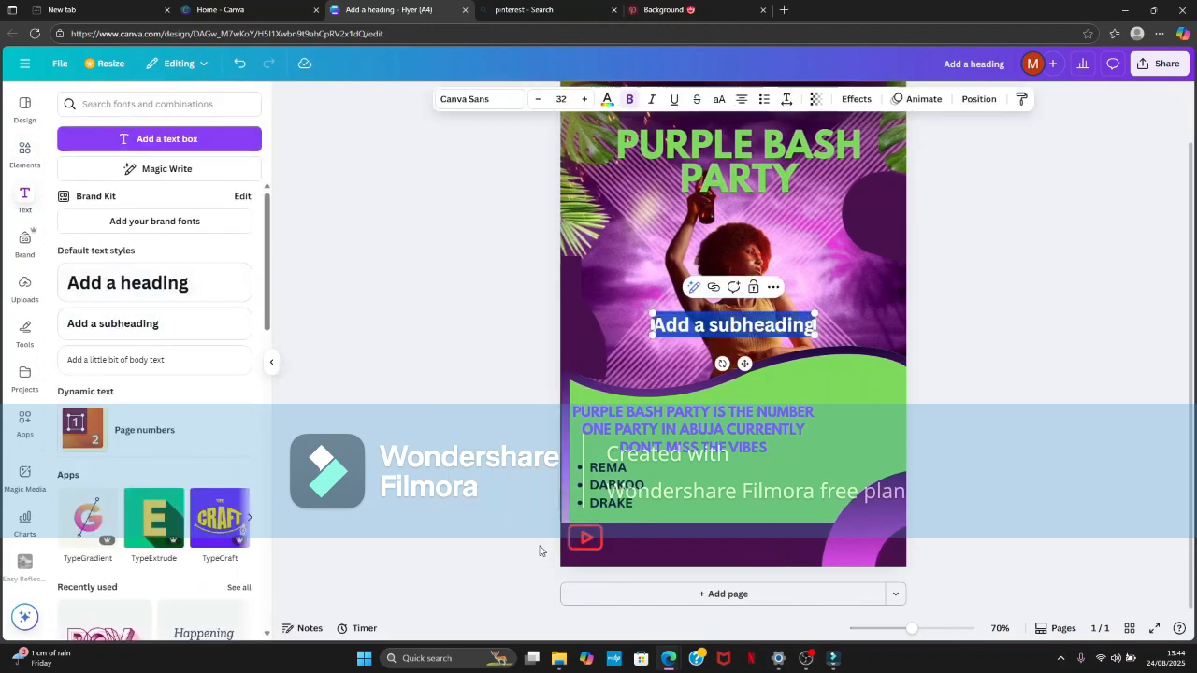
{"action": "left_click_drag", "start_coordinate": [739, 346], "coordinate": [694, 577]}
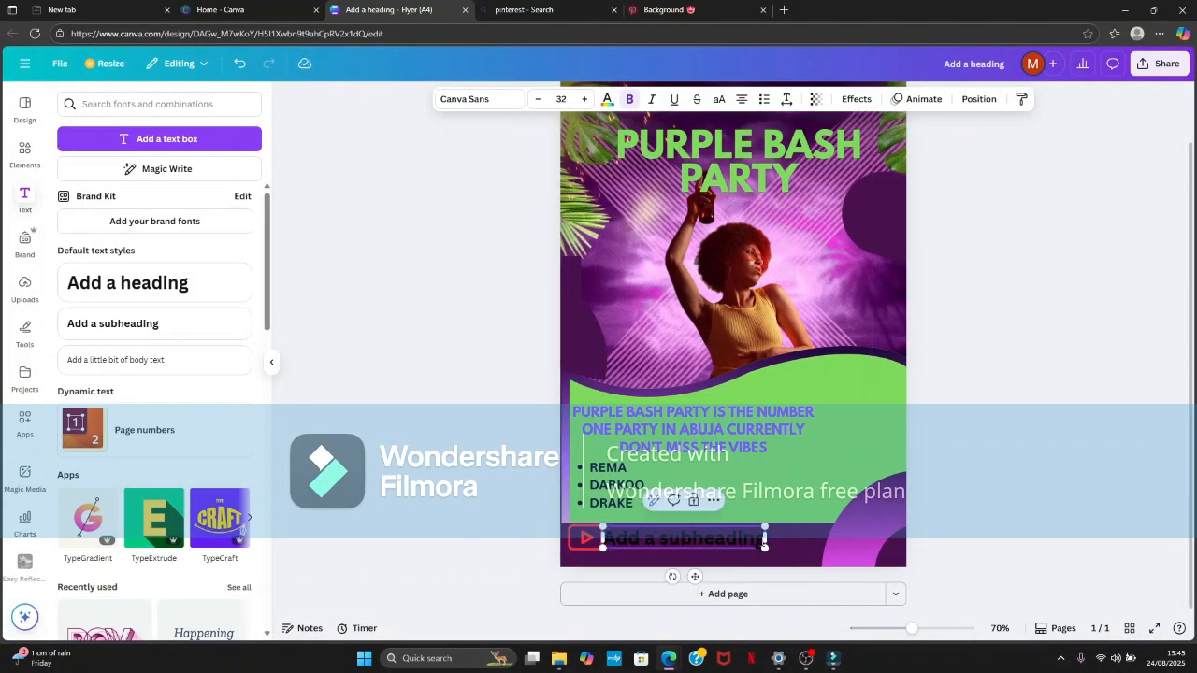
{"action": "key", "text": "BackSpace"}
{"action": "key", "text": "BackSpace"}
{"action": "key", "text": "BackSpace"}
{"action": "key", "text": "BackSpace"}
{"action": "key", "text": "BackSpace"}
{"action": "key", "text": "BackSpace"}
{"action": "key", "text": "BackSpace"}
{"action": "key", "text": "BackSpace"}
{"action": "key", "text": "BackSpace"}
{"action": "key", "text": "BackSpace"}
{"action": "key", "text": "BackSpace"}
{"action": "key", "text": "BackSpace"}
{"action": "key", "text": "BackSpace"}
{"action": "key", "text": "BackSpace"}
{"action": "key", "text": "BackSpace"}
{"action": "key", "text": "BackSpace"}
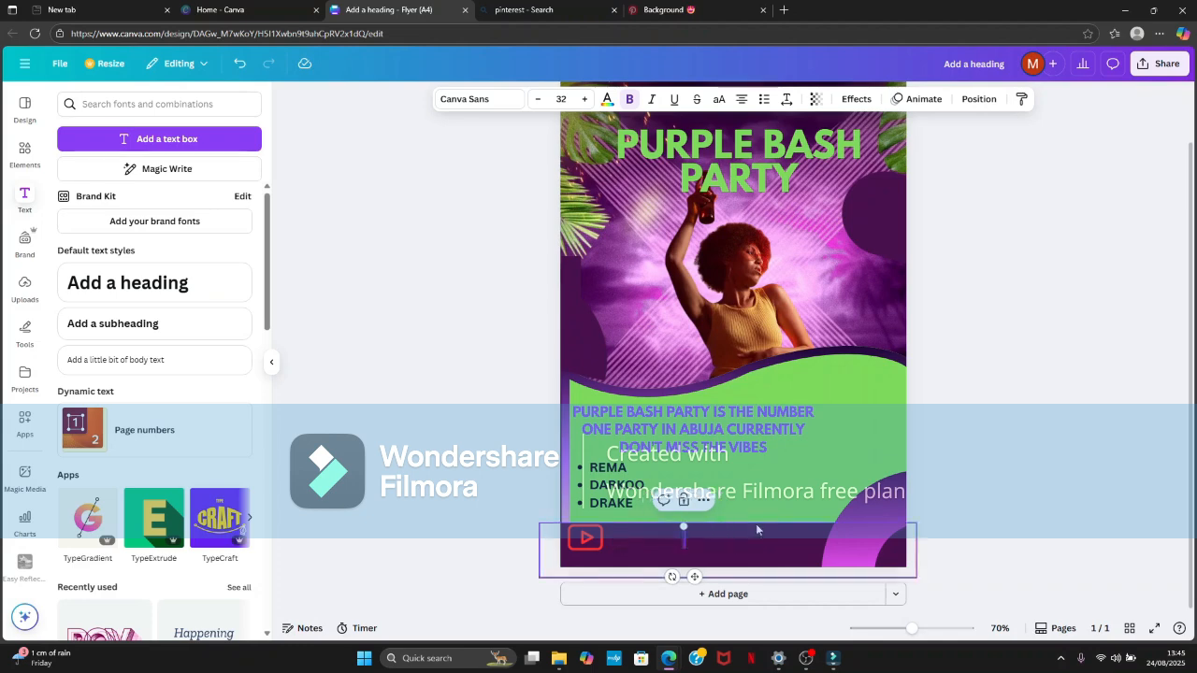
{"action": "type", "text": "@el"}
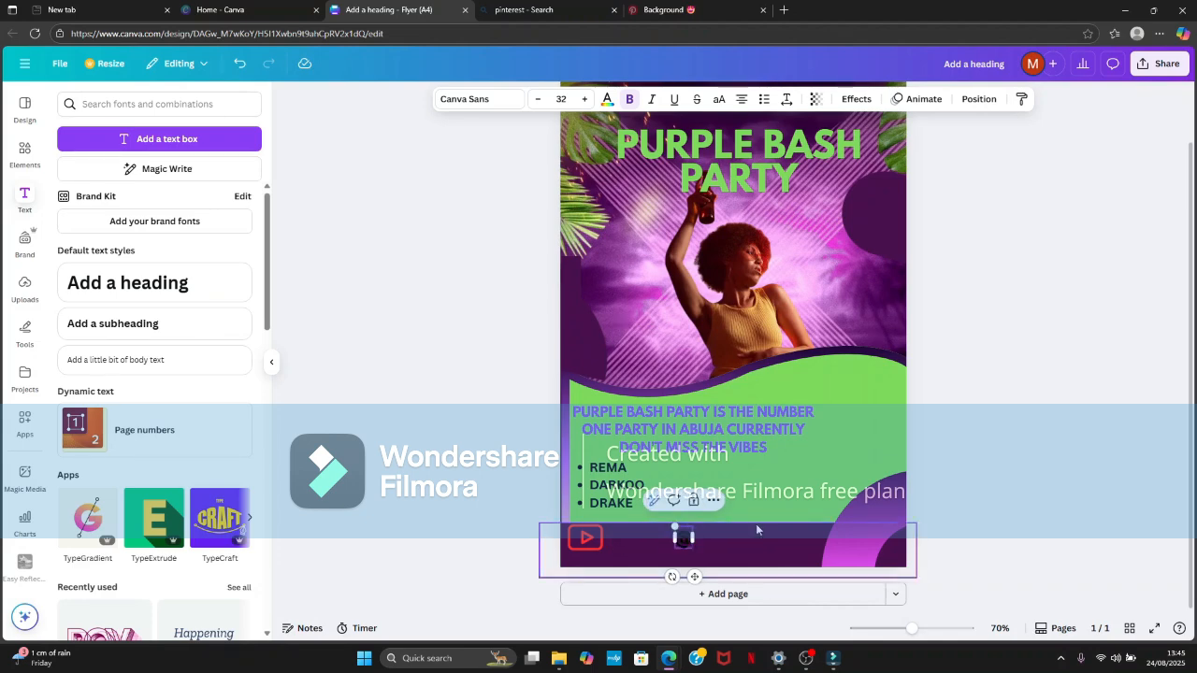
{"action": "type", "text": "ite"}
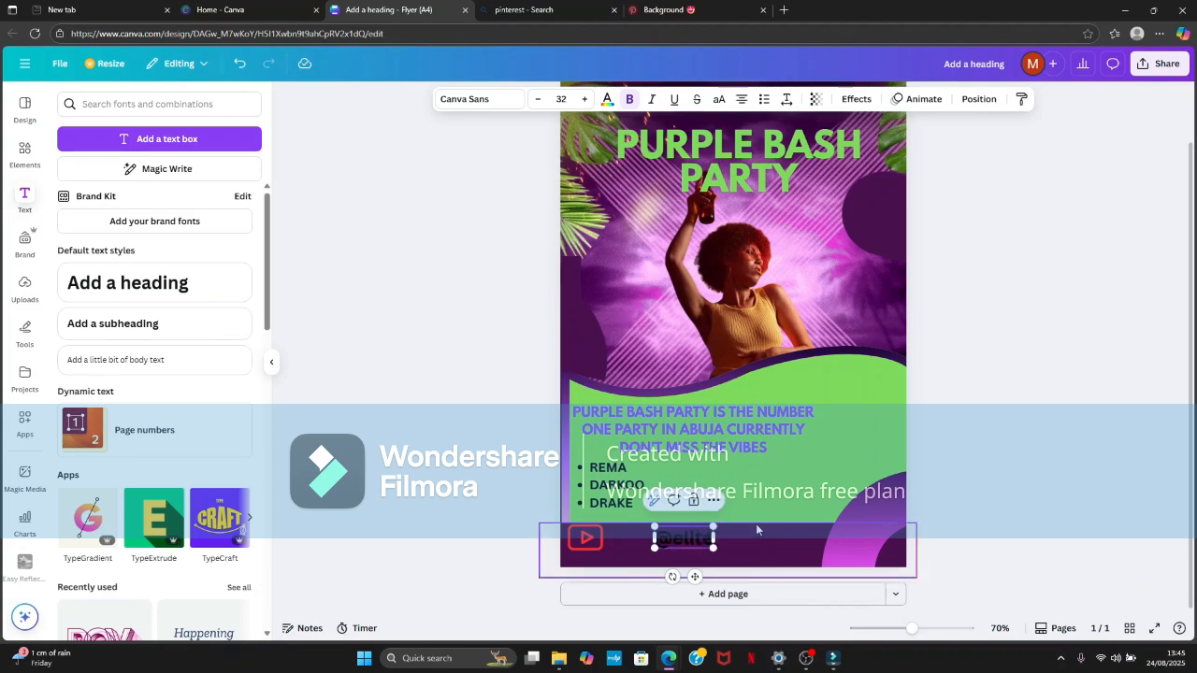
{"action": "type", "text": "_"}
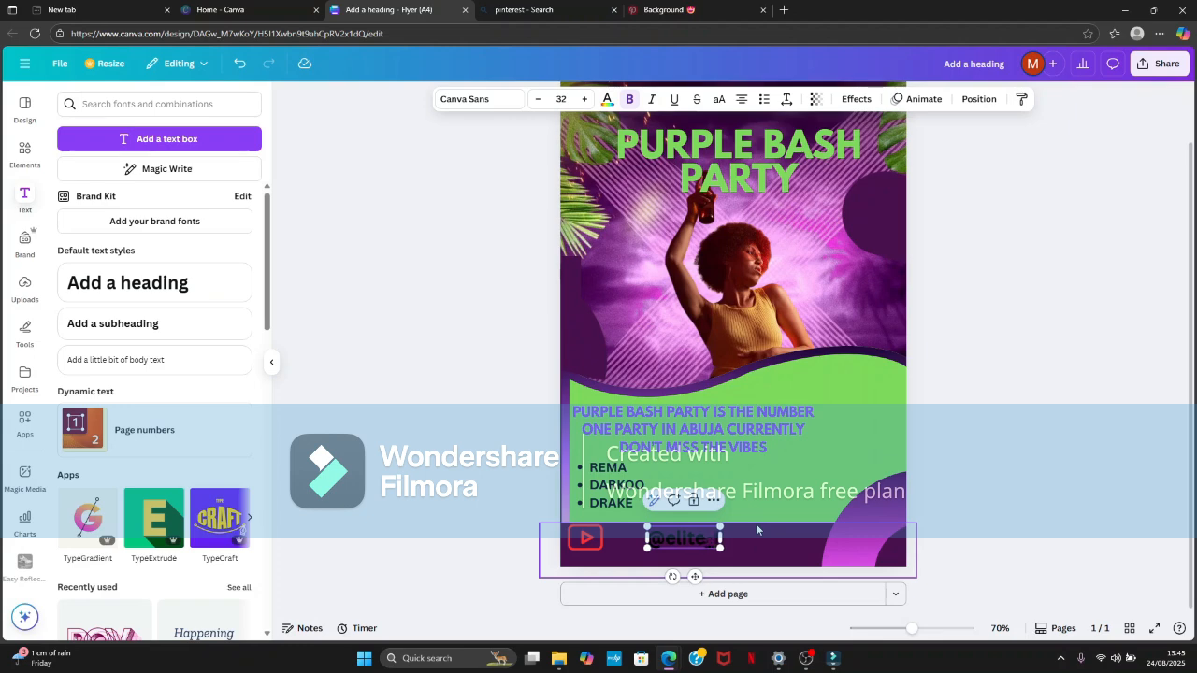
{"action": "type", "text": "flyers"}
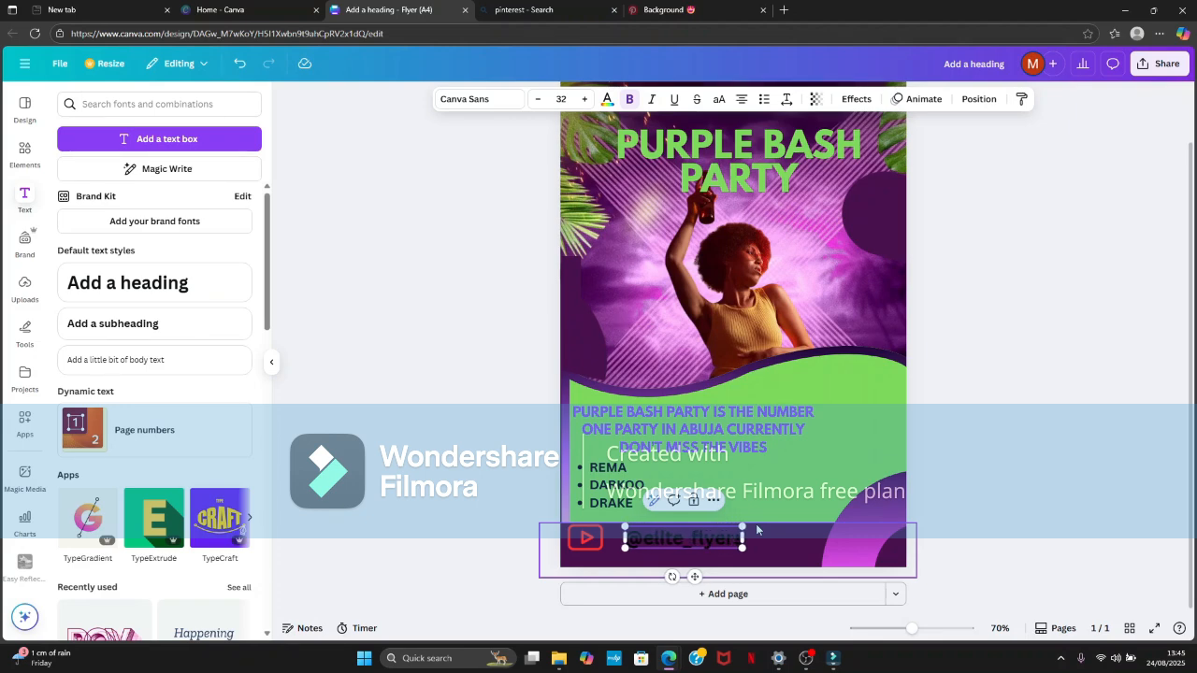
{"action": "type", "text": "ng"}
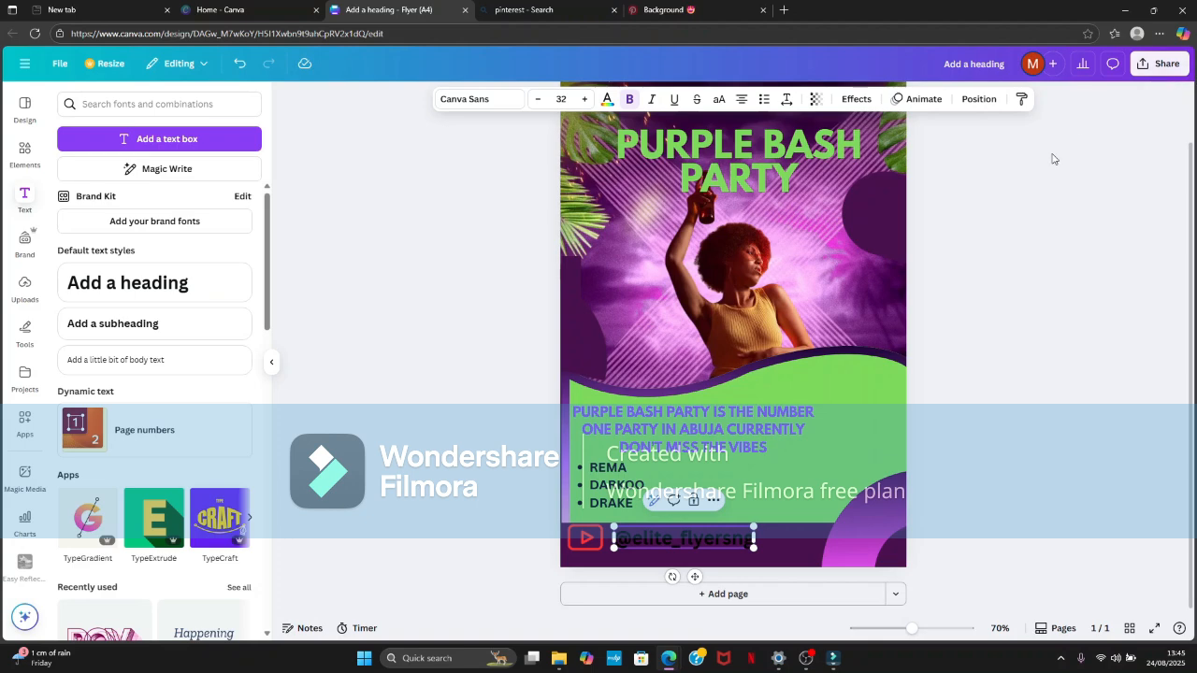
{"action": "left_click", "coordinate": [1003, 201]}
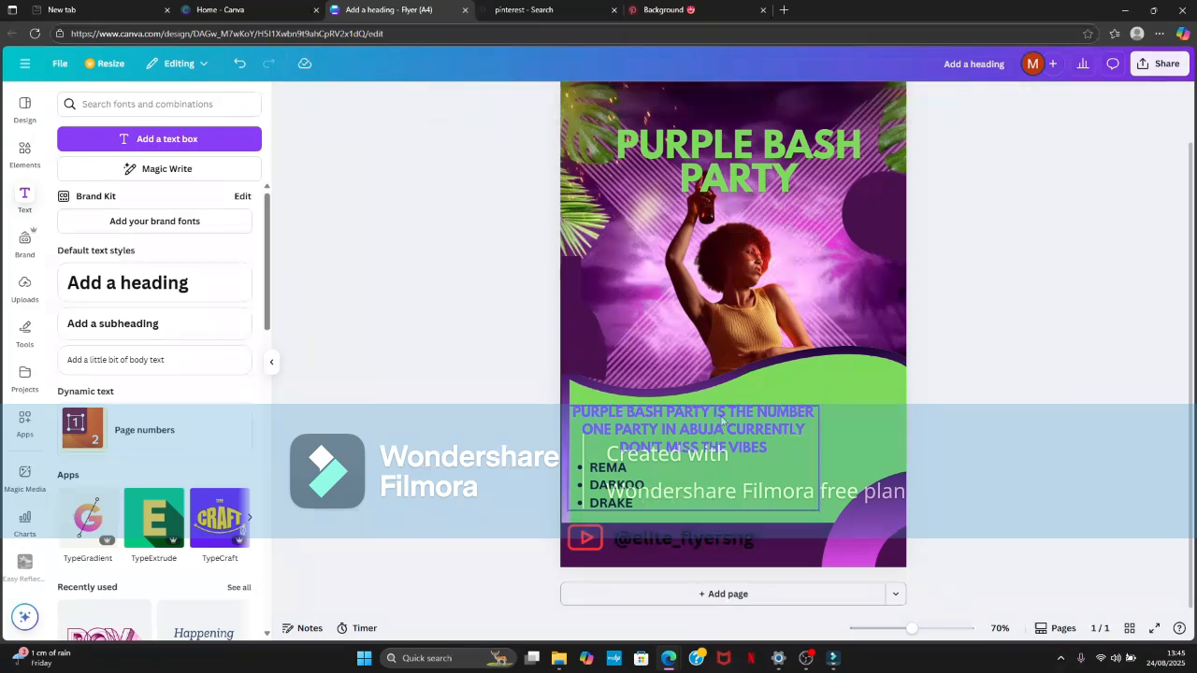
- Move the handle text up against the play-button icon and shrink it to a font size of about 21.6
{"action": "left_click", "coordinate": [691, 532]}
{"action": "left_click_drag", "start_coordinate": [695, 576], "coordinate": [689, 576]}
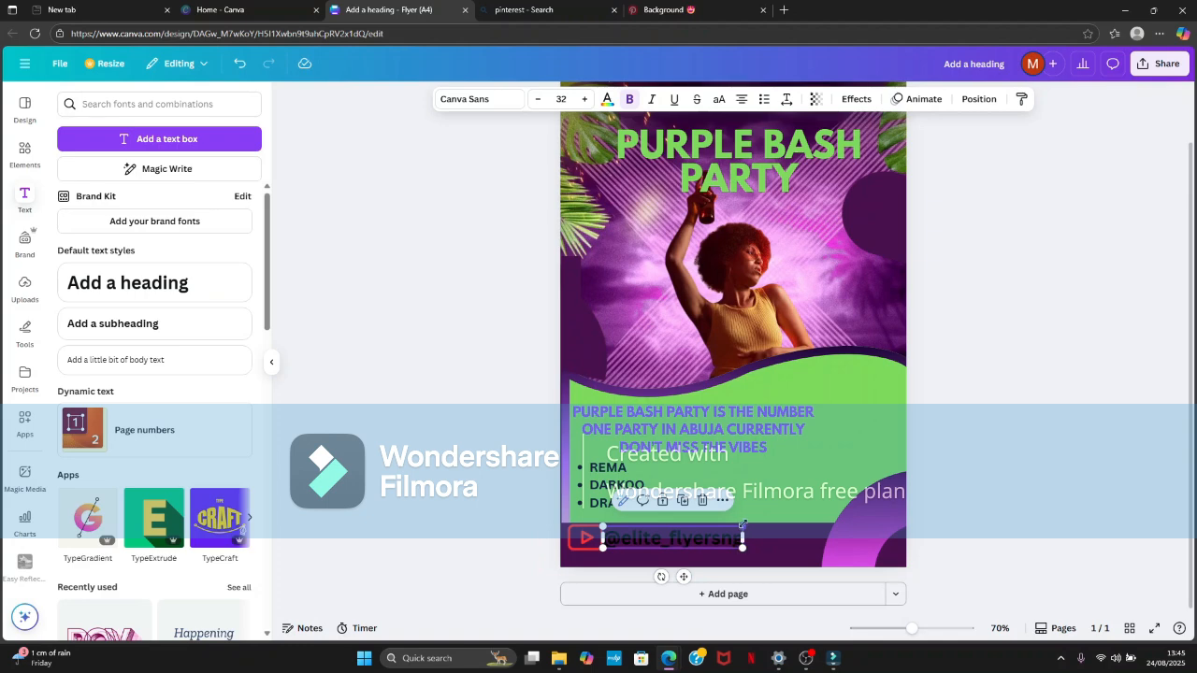
{"action": "left_click_drag", "start_coordinate": [743, 529], "coordinate": [697, 535]}
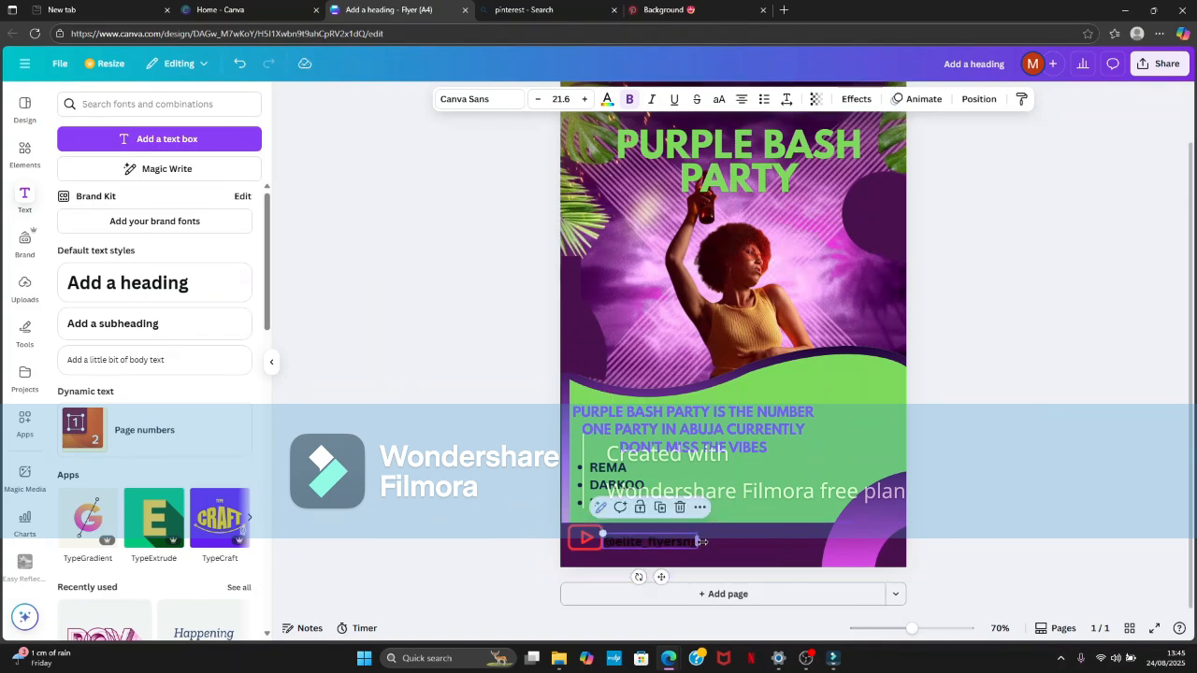
{"action": "left_click", "coordinate": [1001, 381]}
{"action": "left_click", "coordinate": [695, 536]}
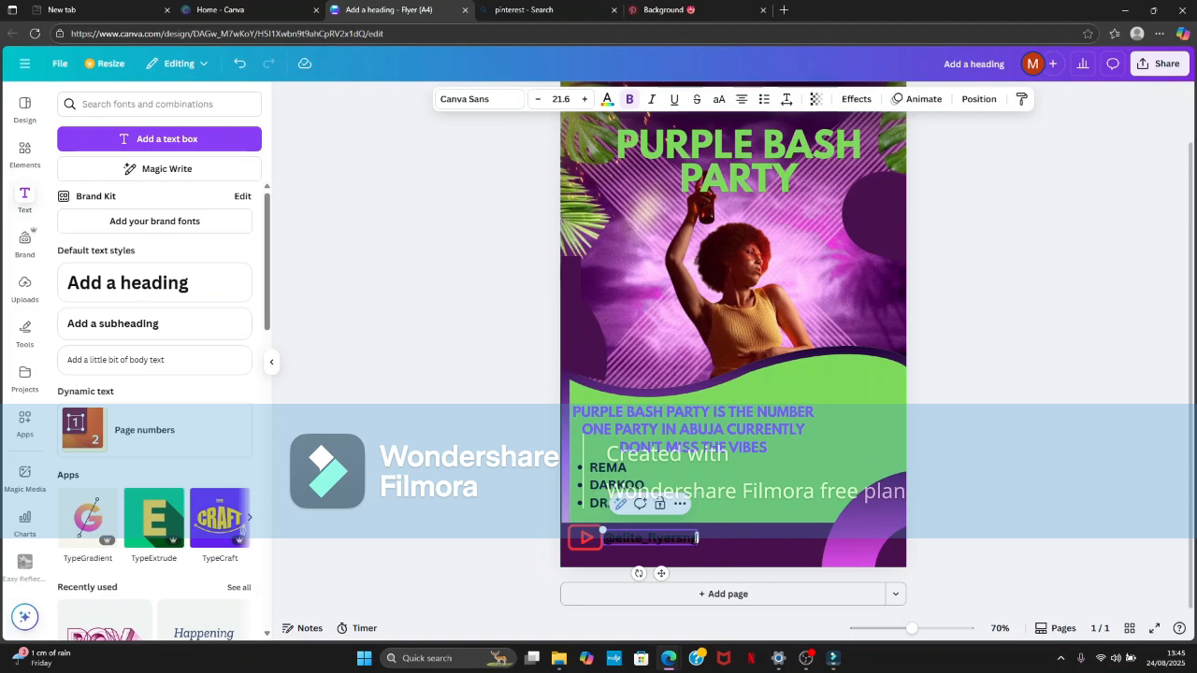
{"action": "double_click", "coordinate": [695, 536]}
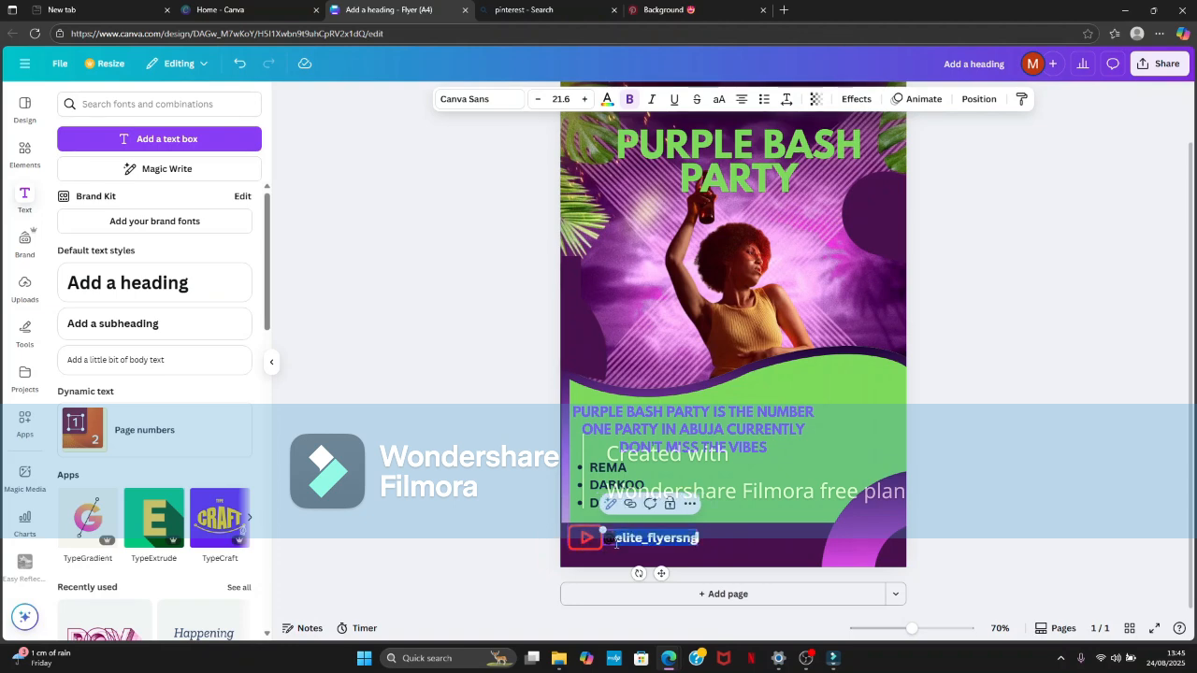
{"action": "left_click", "coordinate": [696, 539]}
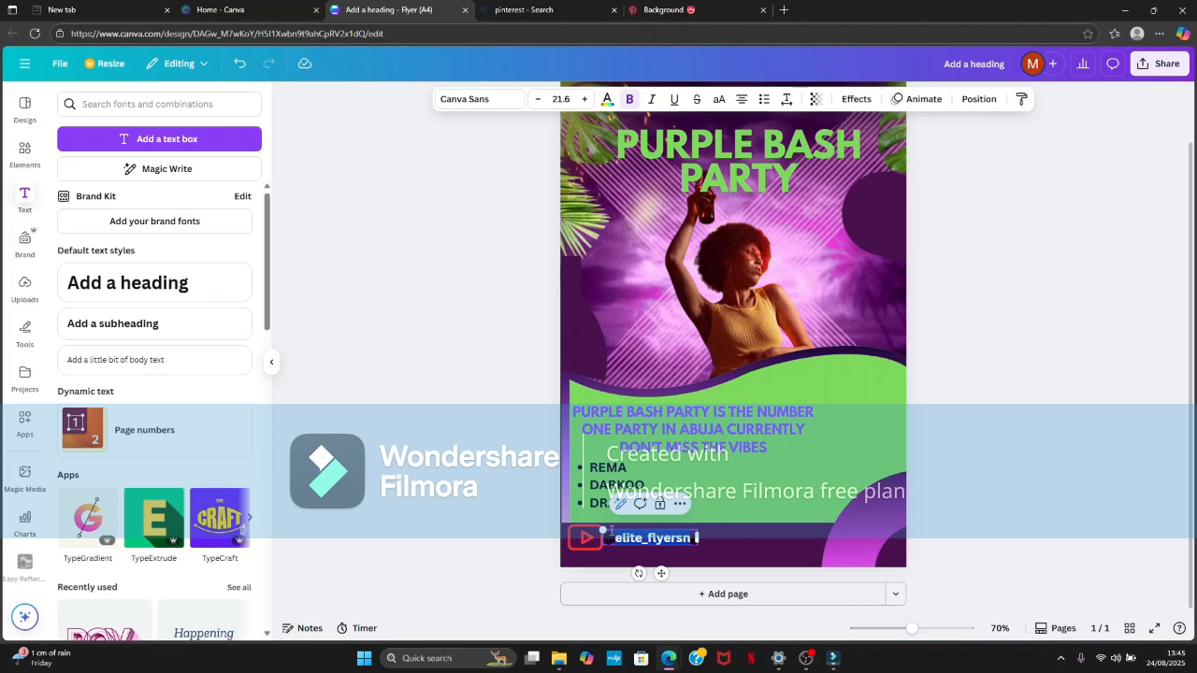
{"action": "left_click", "coordinate": [935, 432]}
{"action": "left_click", "coordinate": [683, 531]}
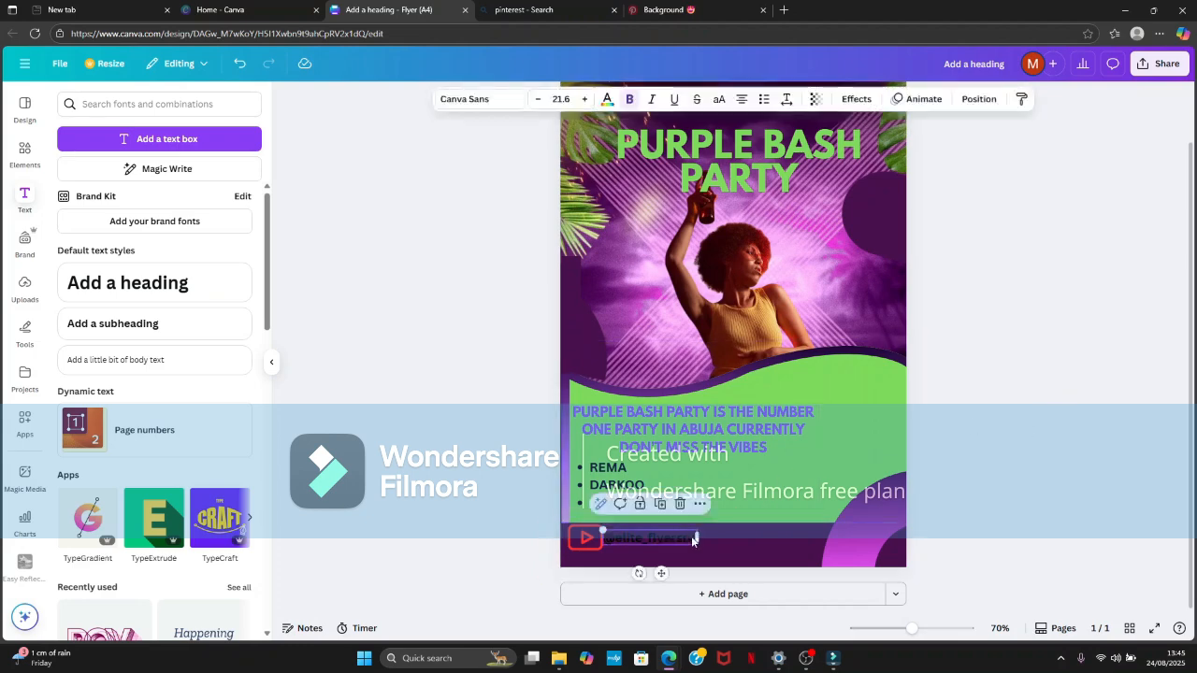
{"action": "left_click_drag", "start_coordinate": [697, 538], "coordinate": [685, 538]}
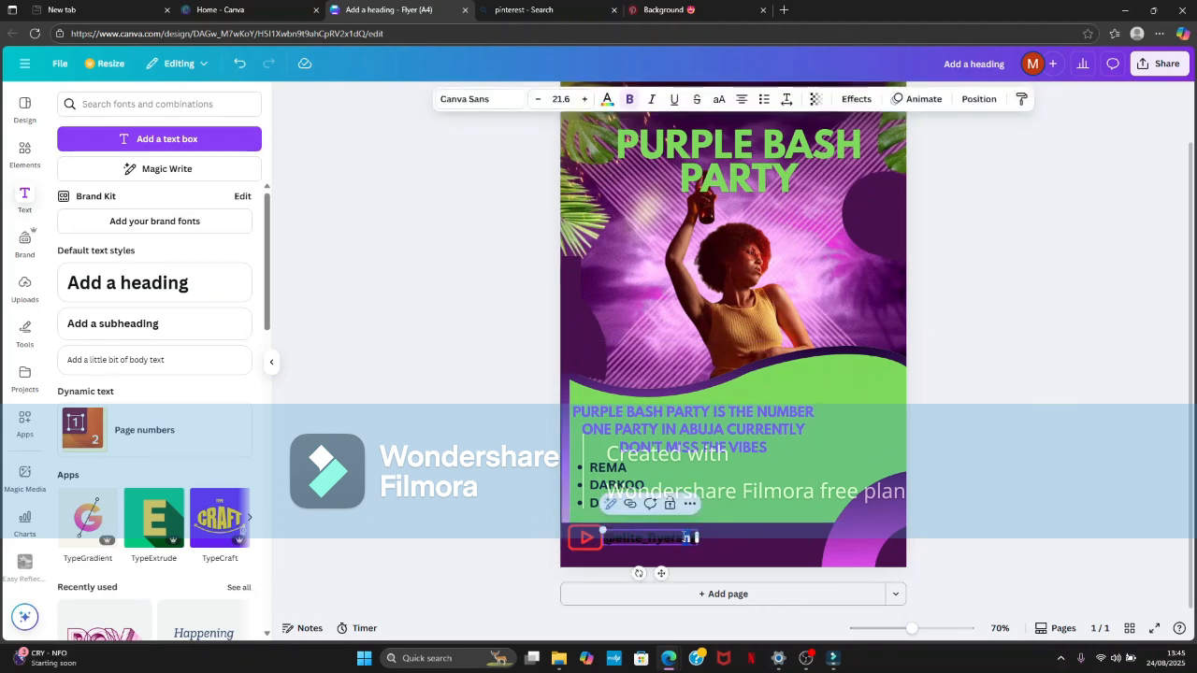
{"action": "left_click", "coordinate": [696, 538]}
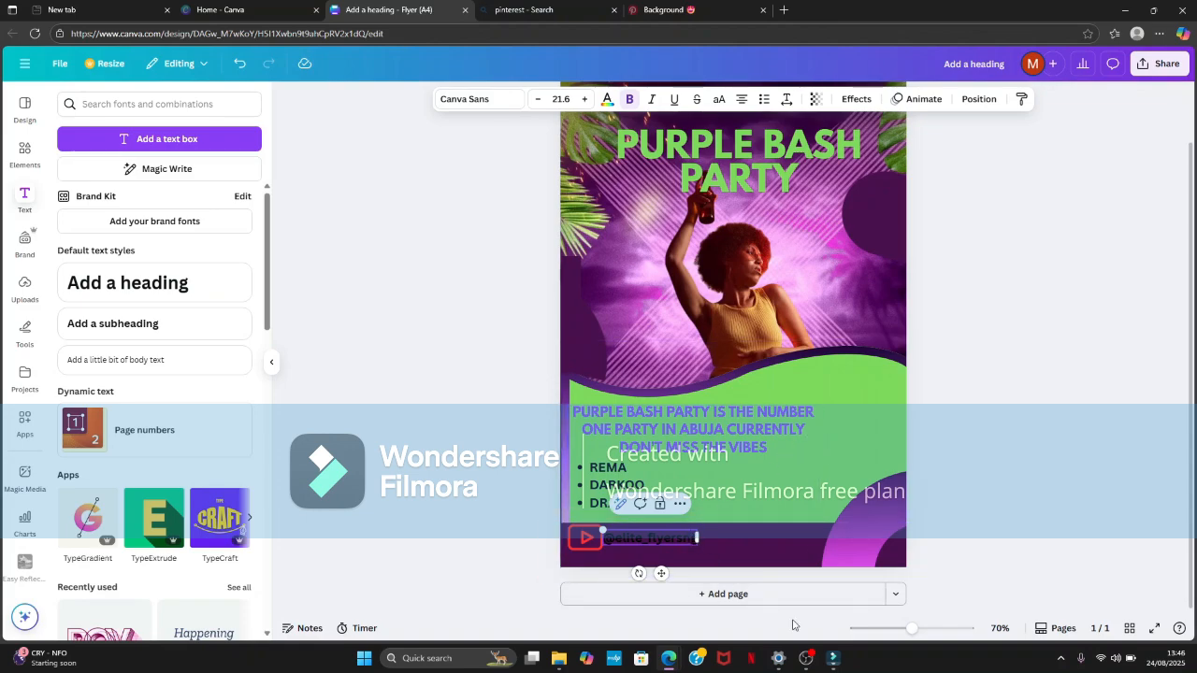
{"action": "left_click_drag", "start_coordinate": [911, 629], "coordinate": [946, 629]}
{"action": "left_click_drag", "start_coordinate": [617, 486], "coordinate": [312, 495]}
{"action": "left_click", "coordinate": [608, 99]}
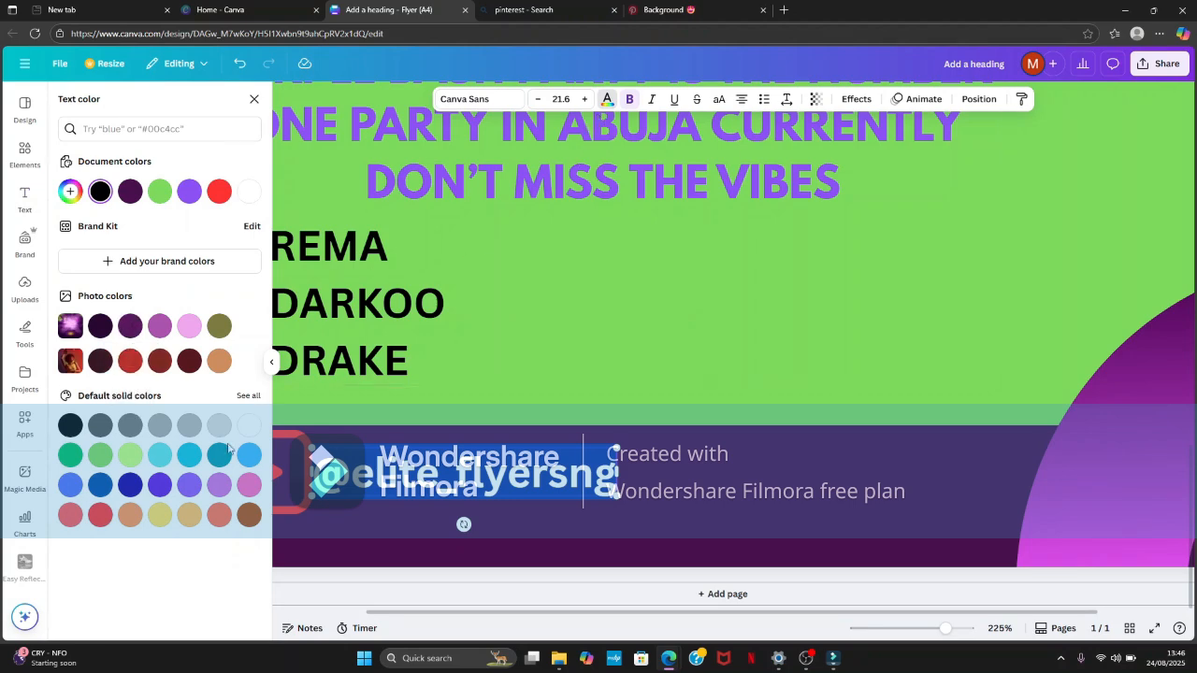
{"action": "left_click", "coordinate": [101, 456]}
{"action": "left_click", "coordinate": [531, 315]}
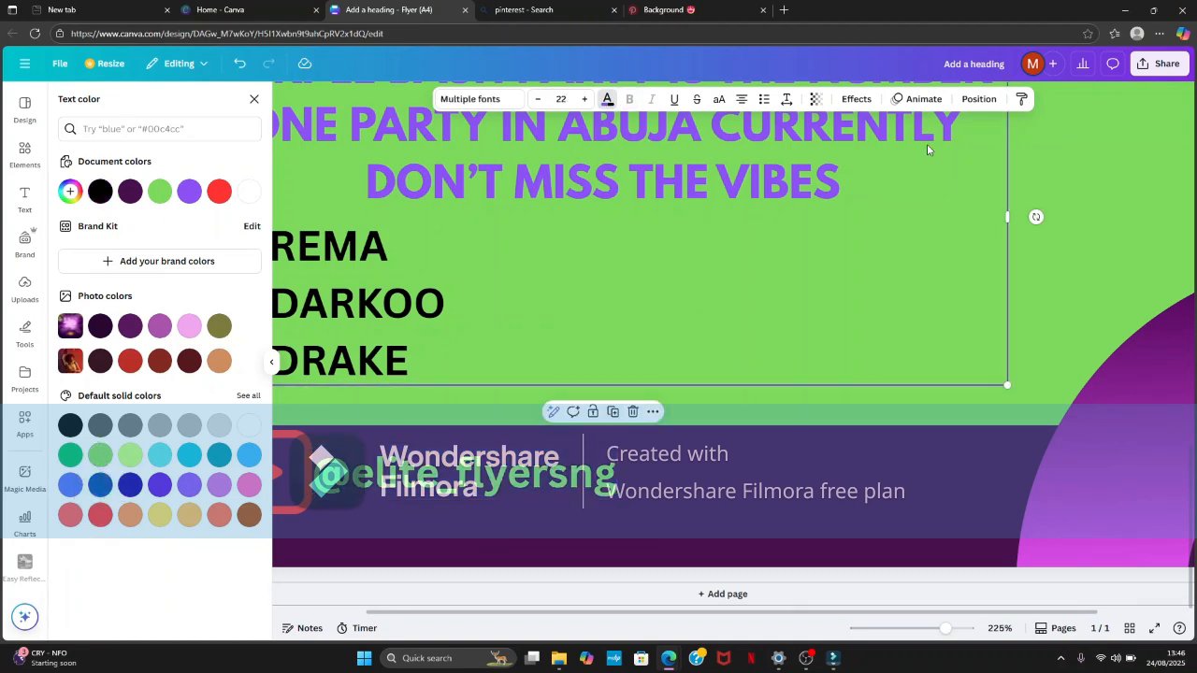
- Search the graphics library for "ig" and look through the matching icons
{"action": "left_click_drag", "start_coordinate": [896, 644], "coordinate": [911, 651]}
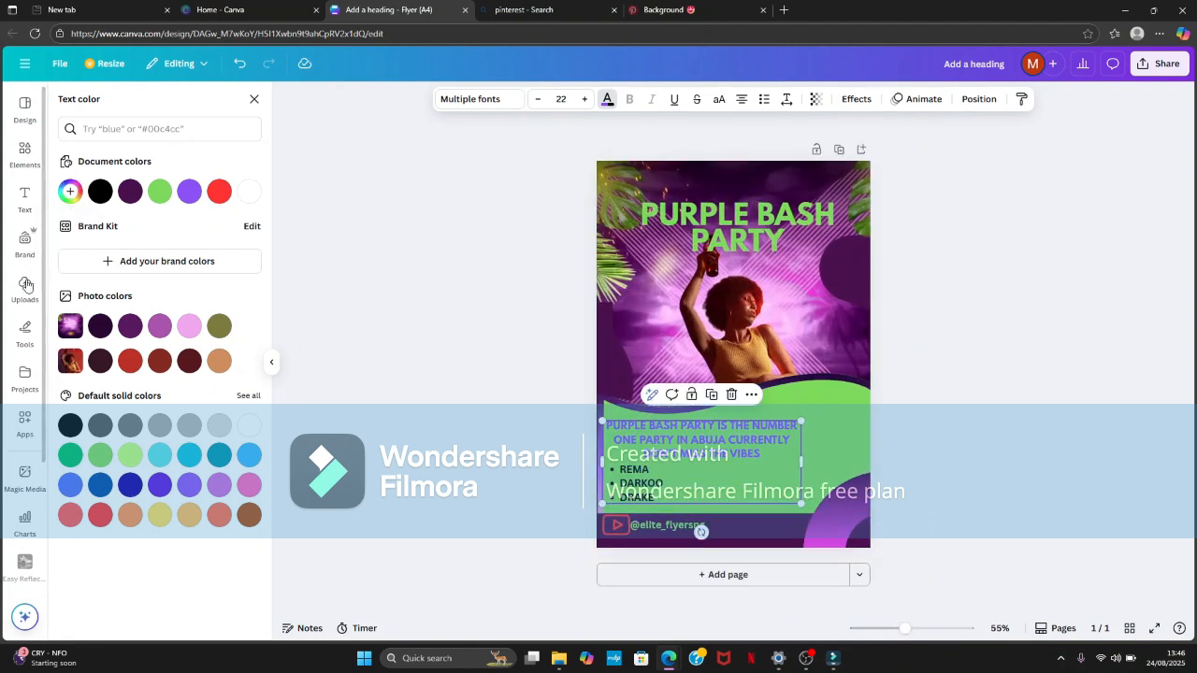
{"action": "left_click", "coordinate": [24, 154]}
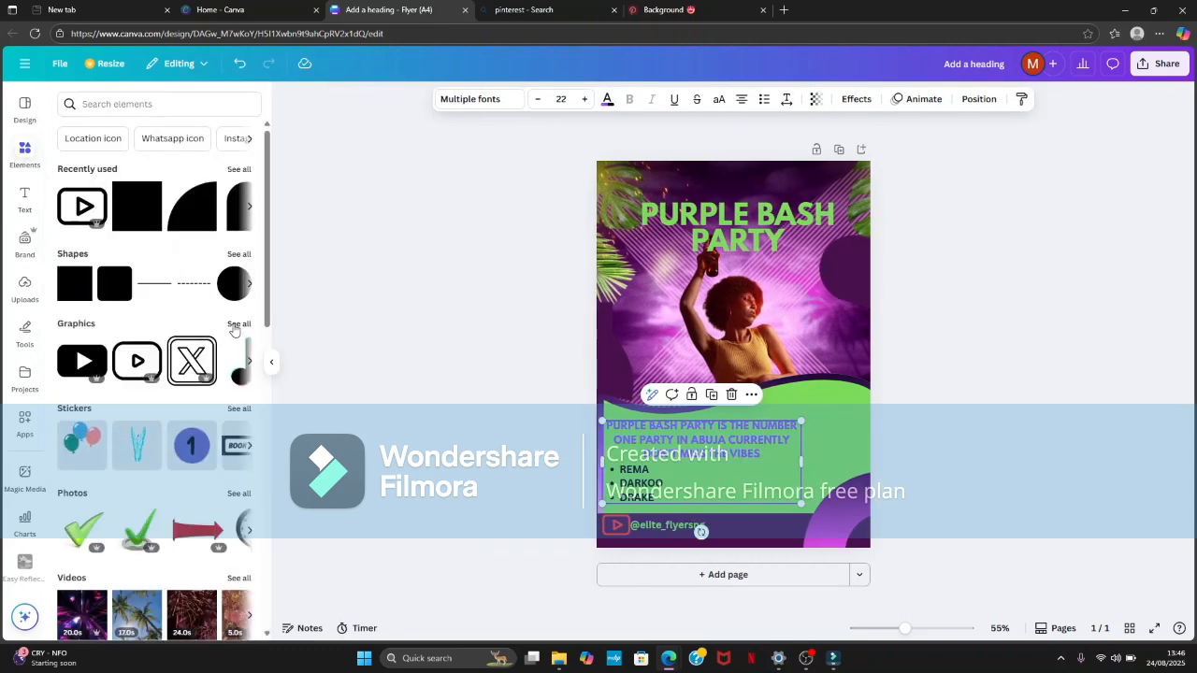
{"action": "left_click", "coordinate": [238, 323]}
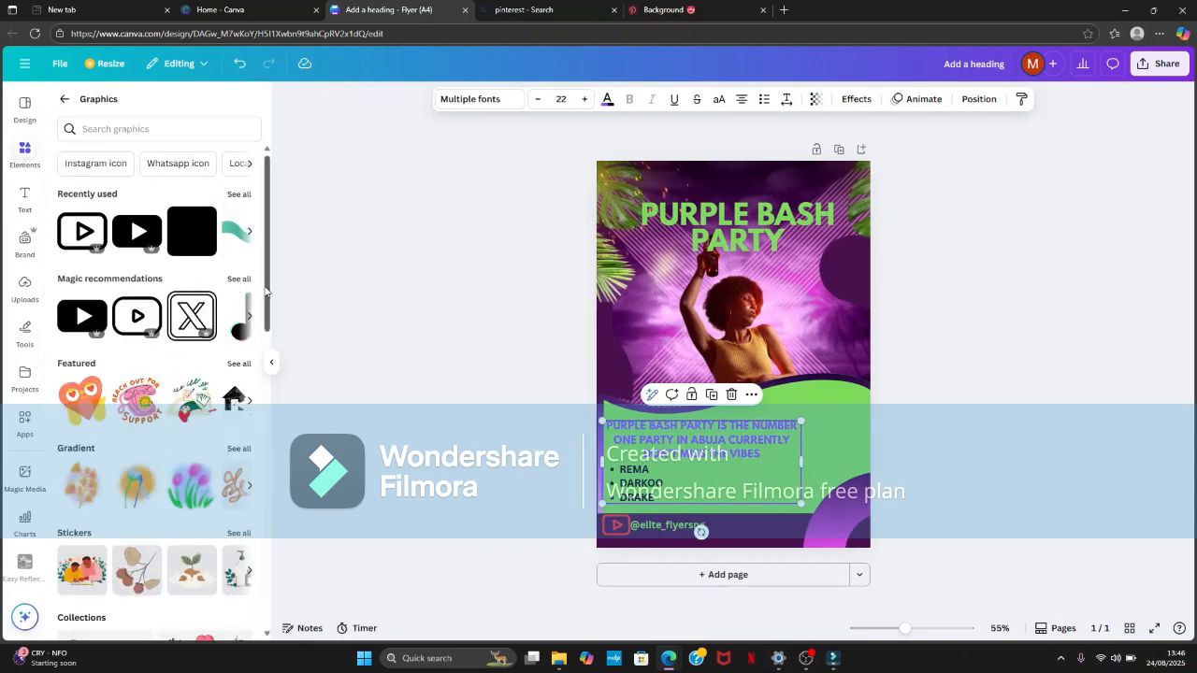
{"action": "left_click", "coordinate": [132, 130]}
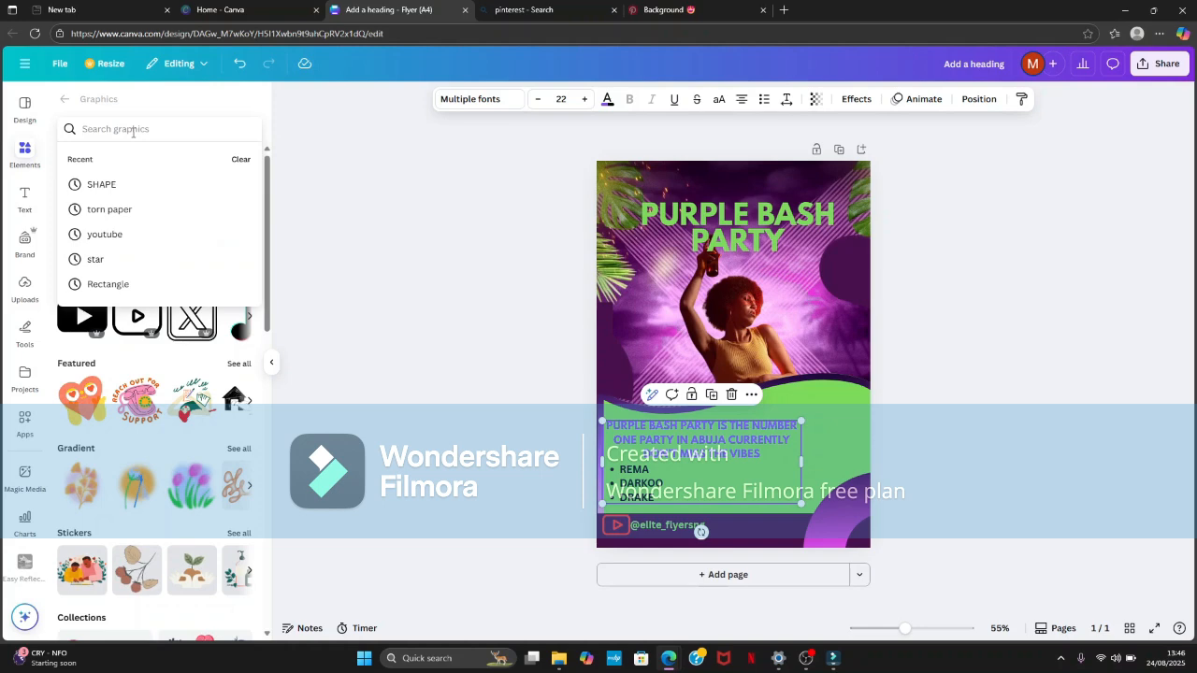
{"action": "type", "text": "ig"}
{"action": "left_click", "coordinate": [199, 207]}
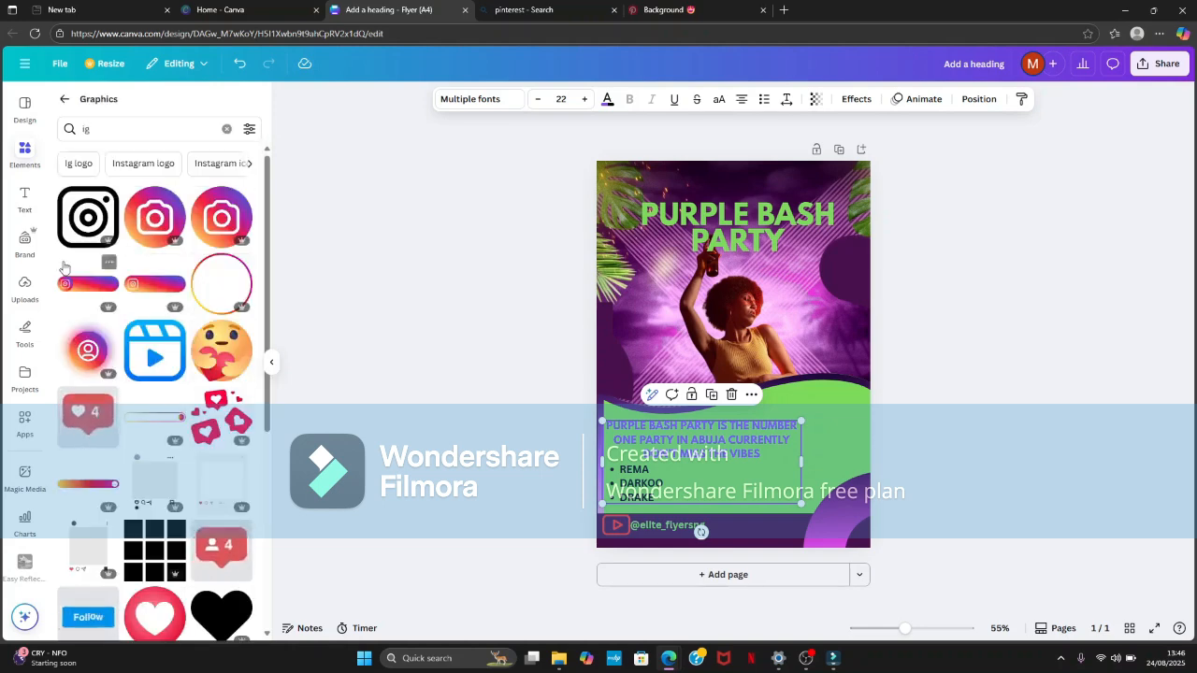
{"action": "scroll", "coordinate": [172, 425], "scroll_direction": "down", "scroll_amount": 3}
{"action": "scroll", "coordinate": [173, 425], "scroll_direction": "up", "scroll_amount": 3}
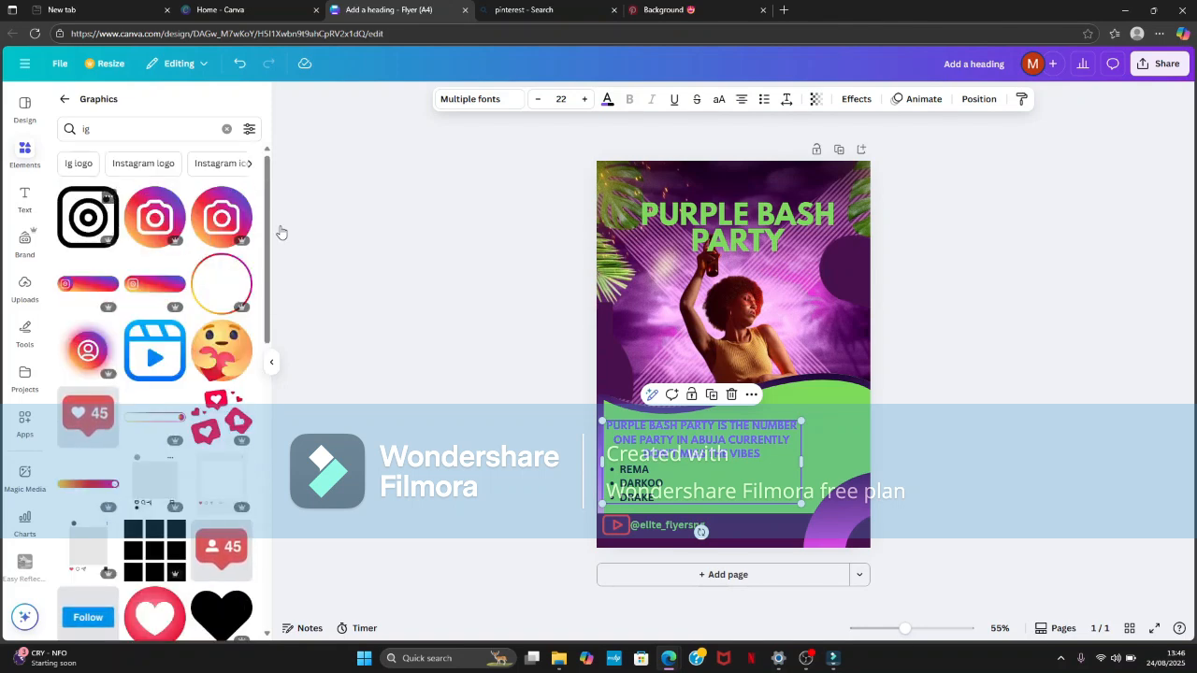
- Add the black outlined Instagram icon, shrink it to footer size and place it just after the handle text
{"action": "left_click", "coordinate": [94, 217]}
{"action": "left_click_drag", "start_coordinate": [788, 301], "coordinate": [708, 379]}
{"action": "left_click_drag", "start_coordinate": [696, 453], "coordinate": [735, 570]}
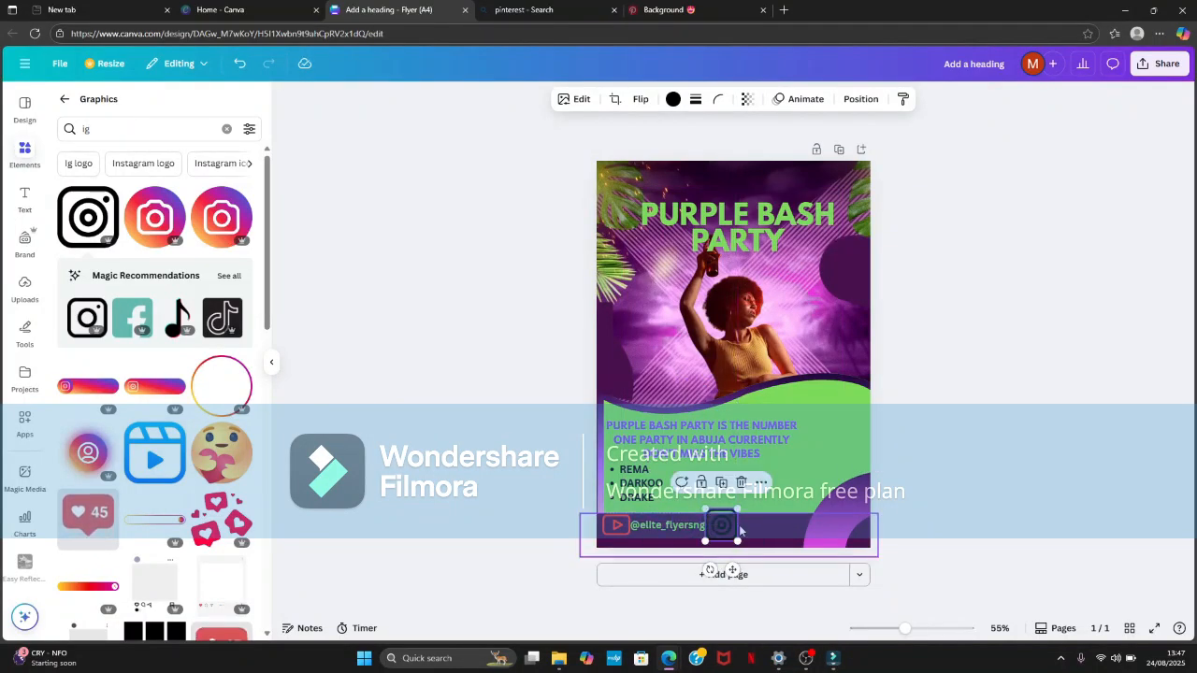
{"action": "left_click_drag", "start_coordinate": [905, 629], "coordinate": [928, 628]}
{"action": "scroll", "coordinate": [888, 556], "scroll_direction": "down", "scroll_amount": 3}
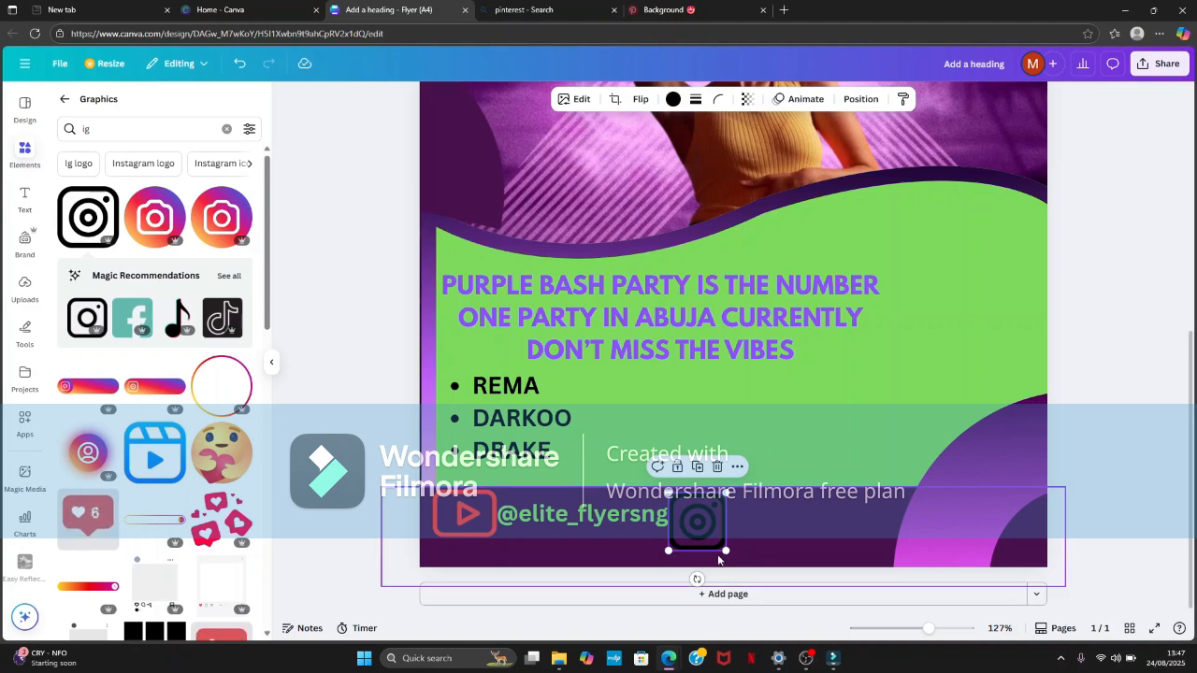
{"action": "left_click_drag", "start_coordinate": [725, 519], "coordinate": [724, 536]}
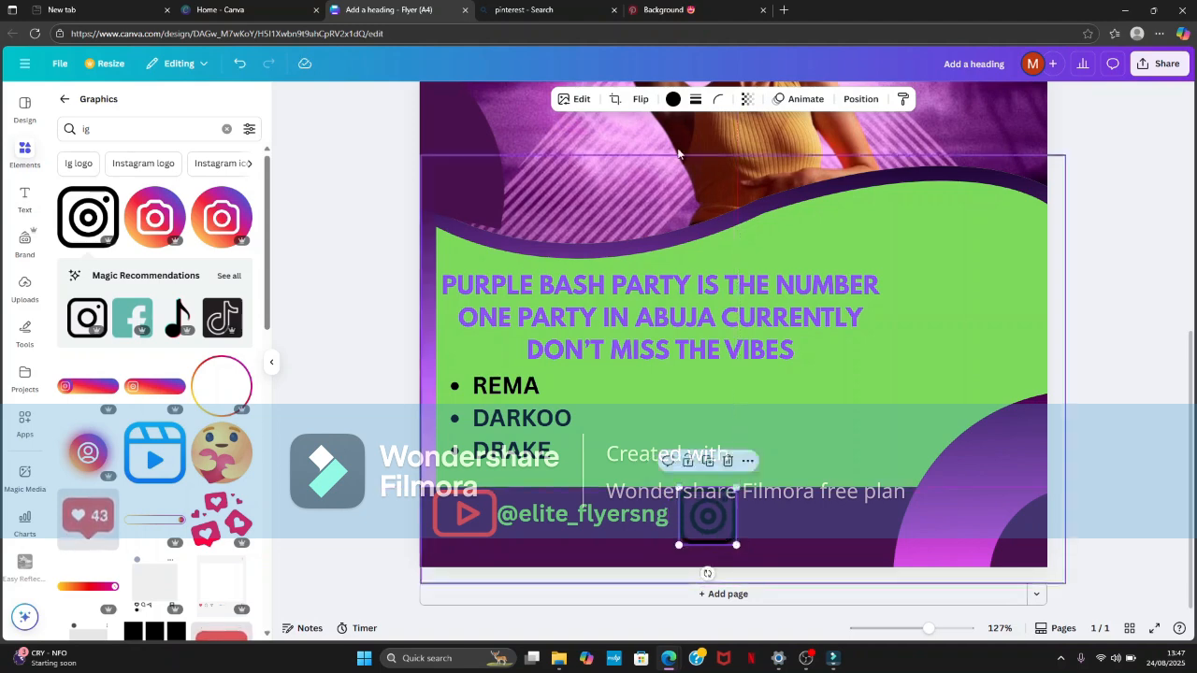
- Recolour the Instagram icon with the violet default solid colour and shrink it slightly to fit the footer band
{"action": "left_click", "coordinate": [673, 98]}
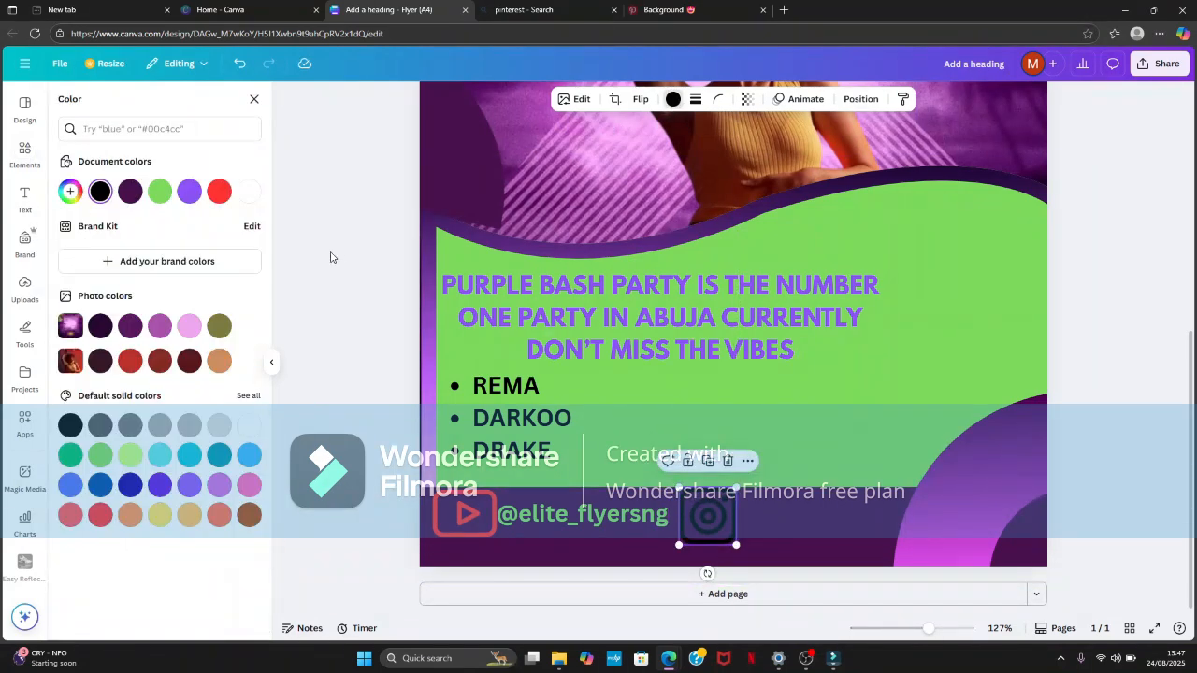
{"action": "left_click", "coordinate": [219, 191]}
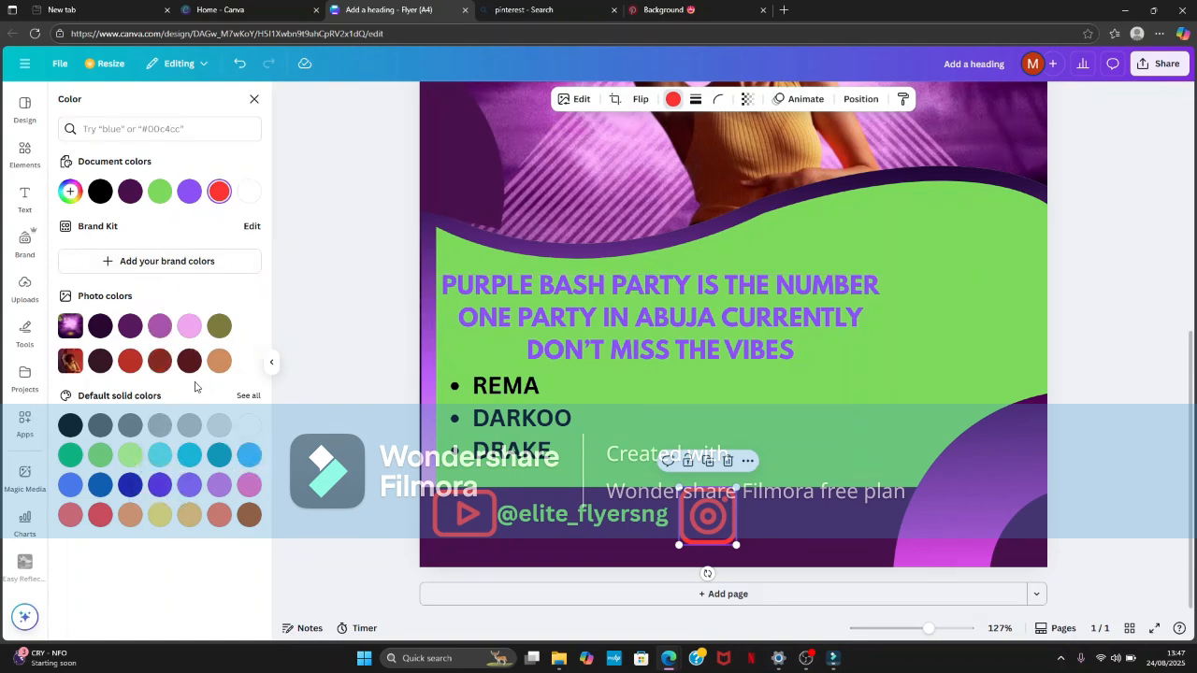
{"action": "left_click", "coordinate": [100, 325]}
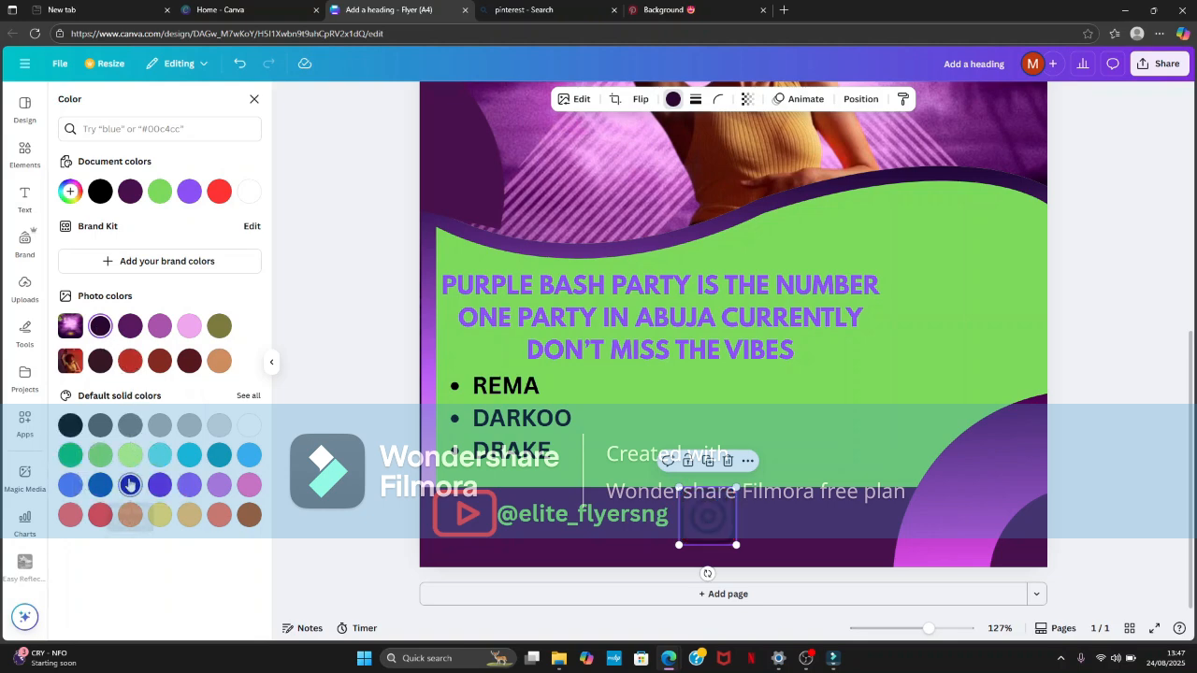
{"action": "left_click", "coordinate": [191, 486]}
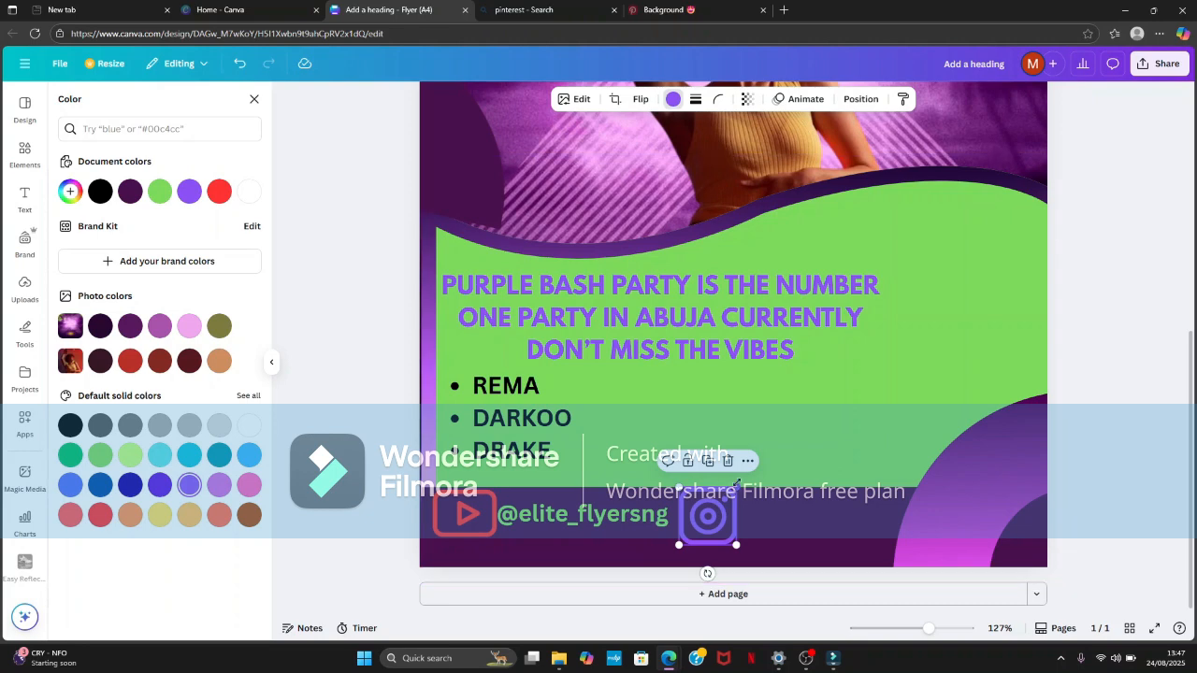
{"action": "left_click_drag", "start_coordinate": [736, 488], "coordinate": [703, 518]}
- Add another subheading text box and place it in the footer band directly beside the Instagram icon
{"action": "left_click", "coordinate": [21, 196]}
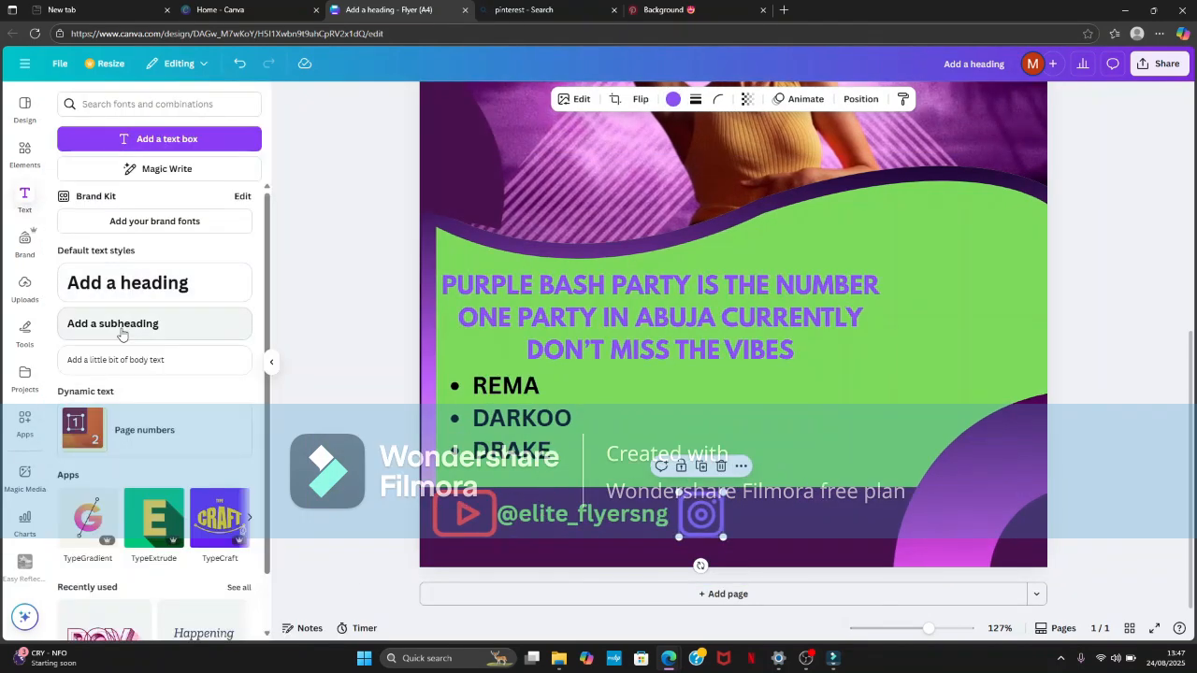
{"action": "left_click", "coordinate": [112, 323]}
{"action": "left_click", "coordinate": [1075, 209]}
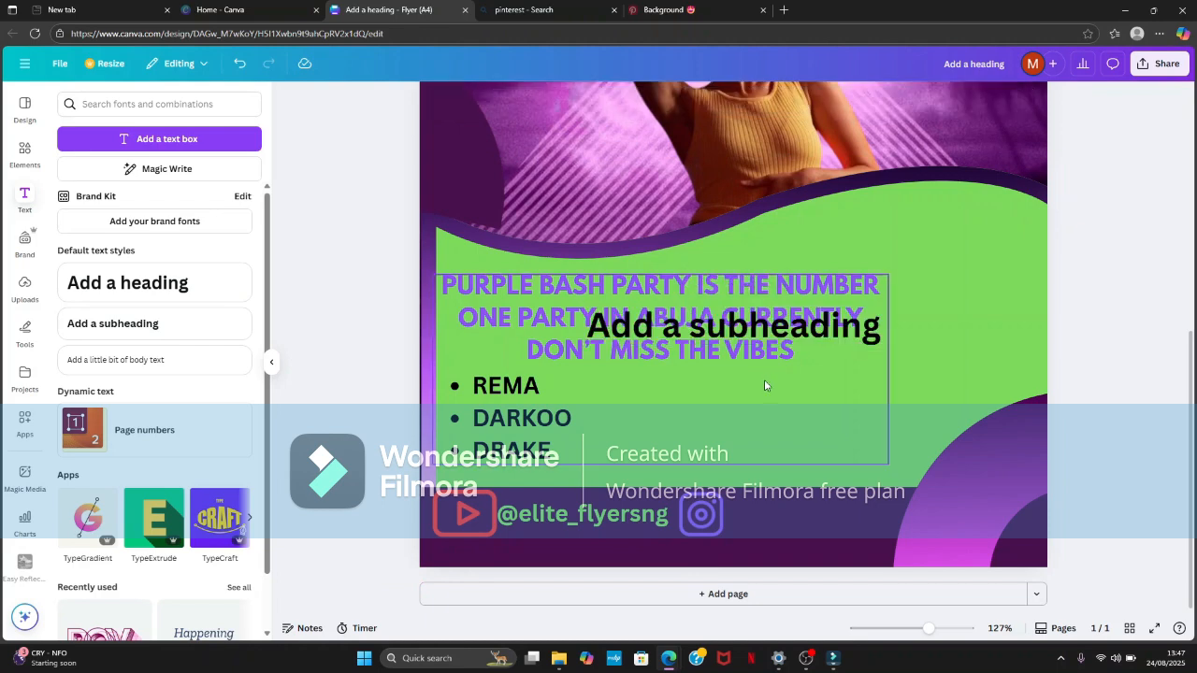
{"action": "left_click_drag", "start_coordinate": [814, 328], "coordinate": [953, 511]}
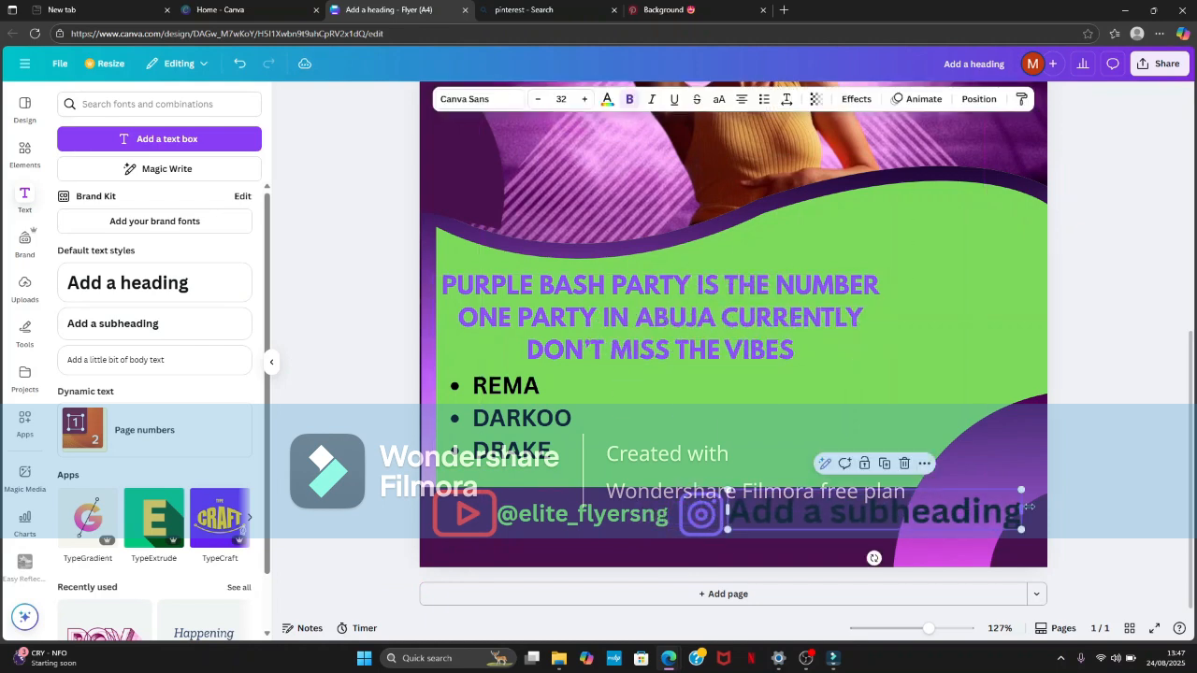
{"action": "left_click_drag", "start_coordinate": [1021, 488], "coordinate": [889, 505]}
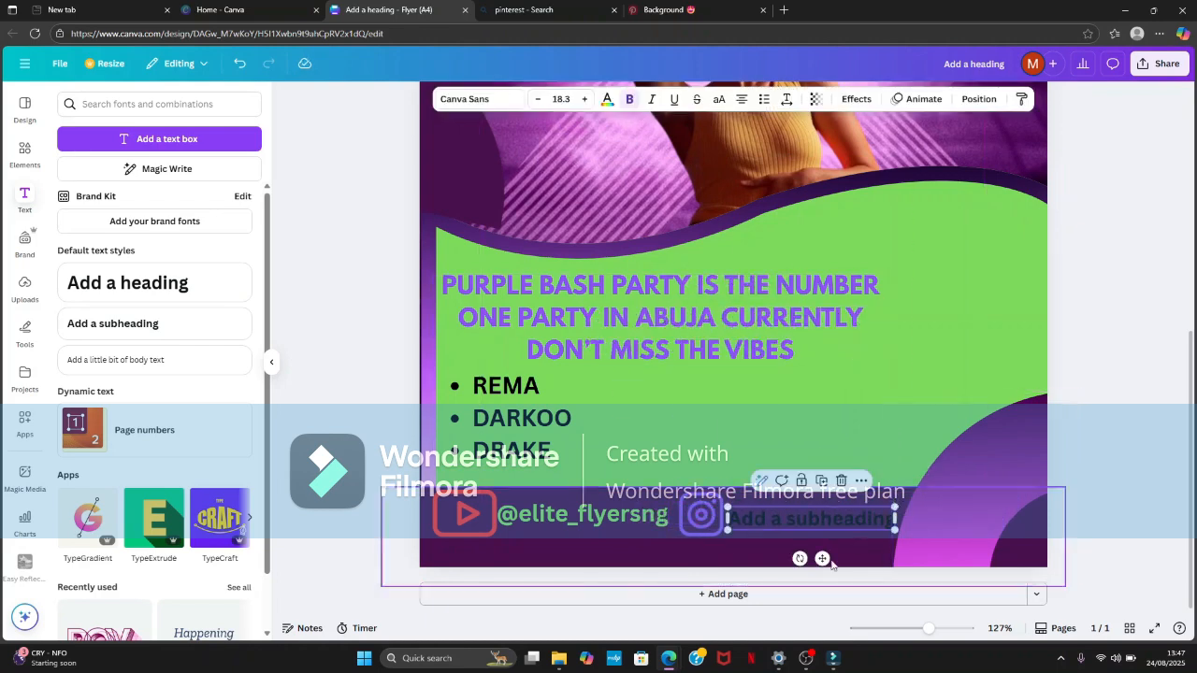
{"action": "left_click_drag", "start_coordinate": [825, 557], "coordinate": [826, 556]}
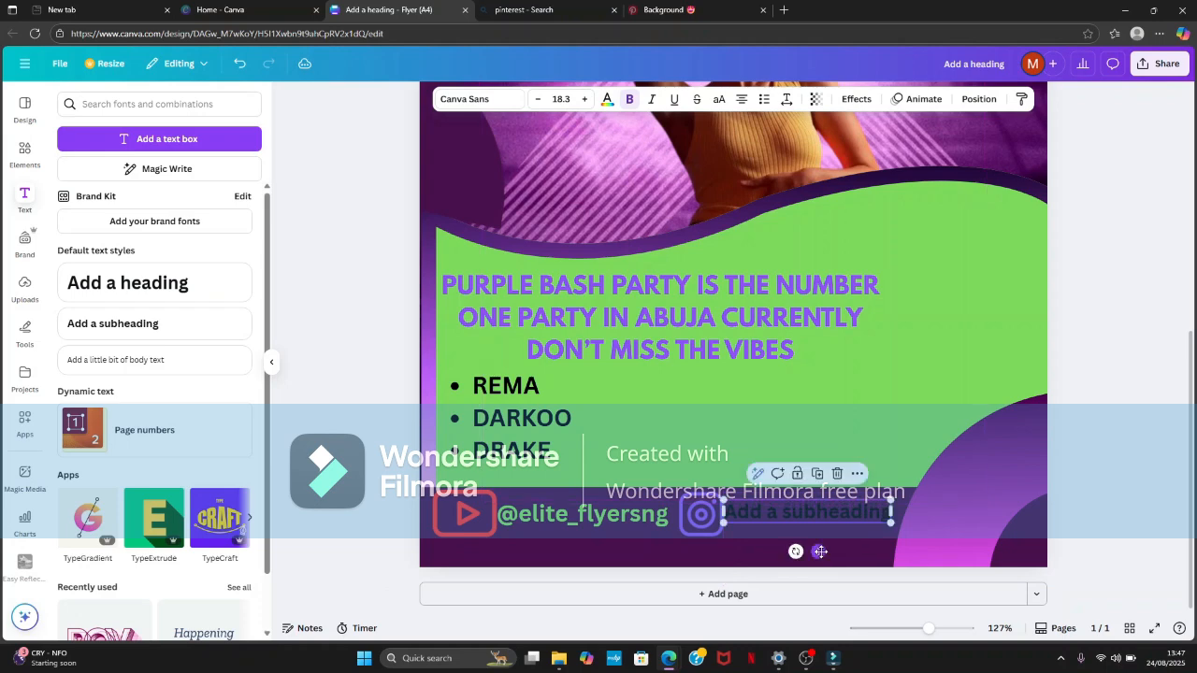
{"action": "double_click", "coordinate": [845, 516]}
{"action": "key", "text": "BackSpace"}
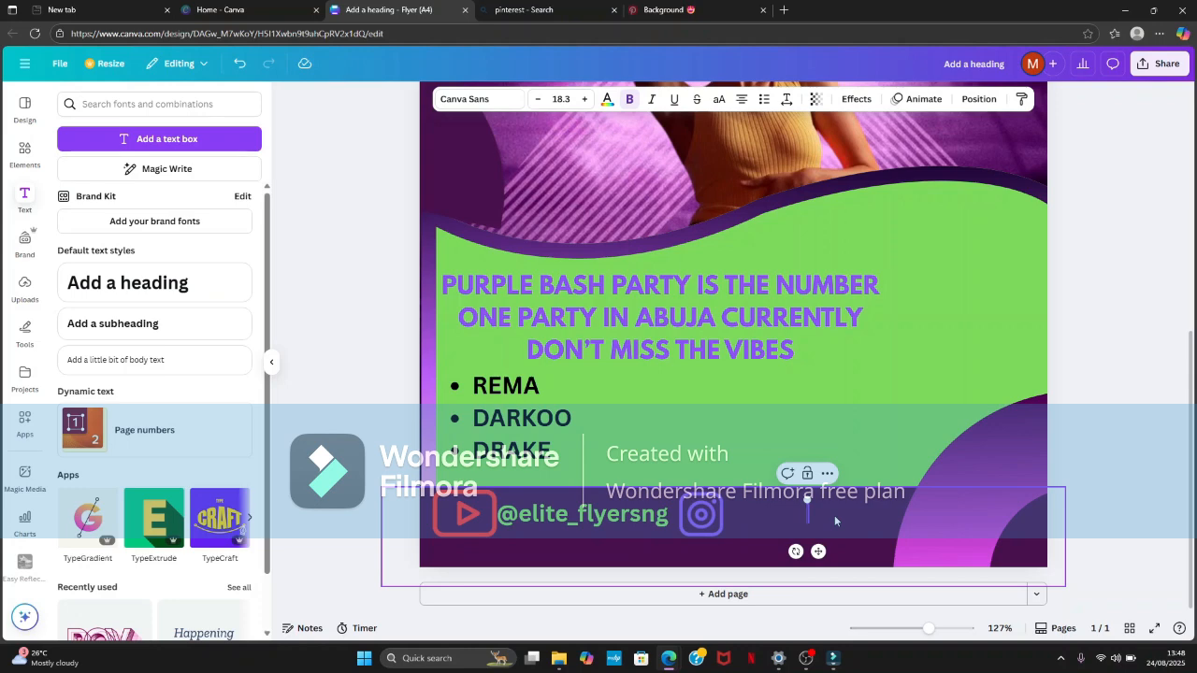
{"action": "type", "text": "2el"}
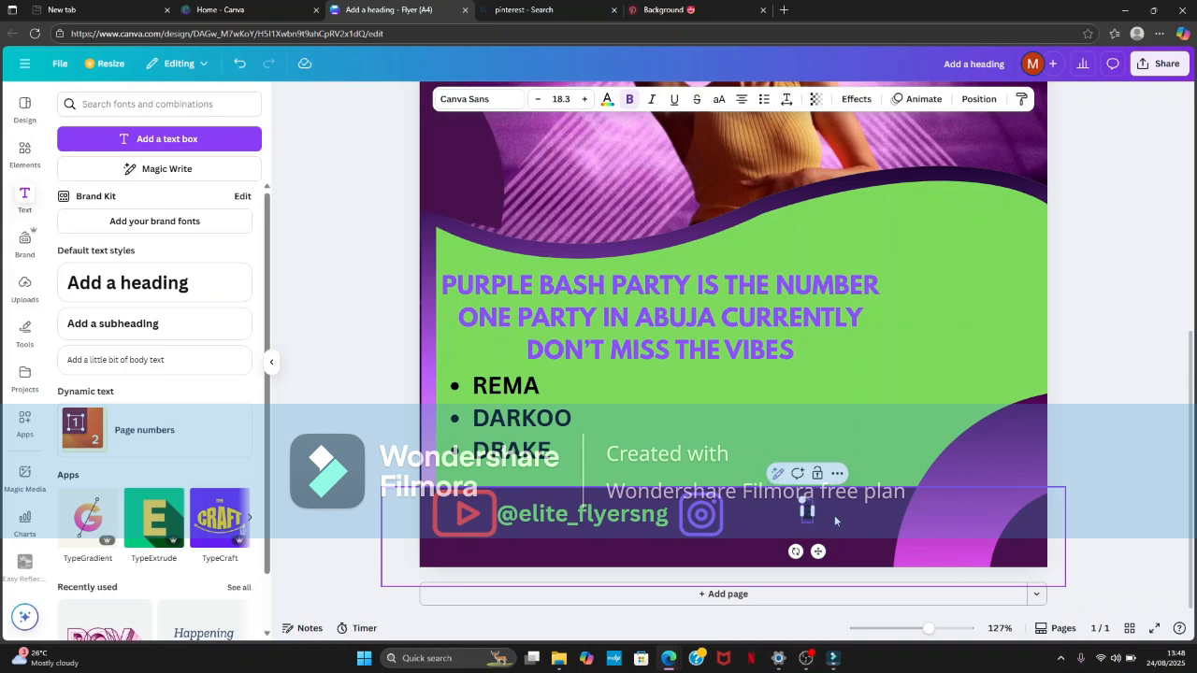
{"action": "type", "text": "ite"}
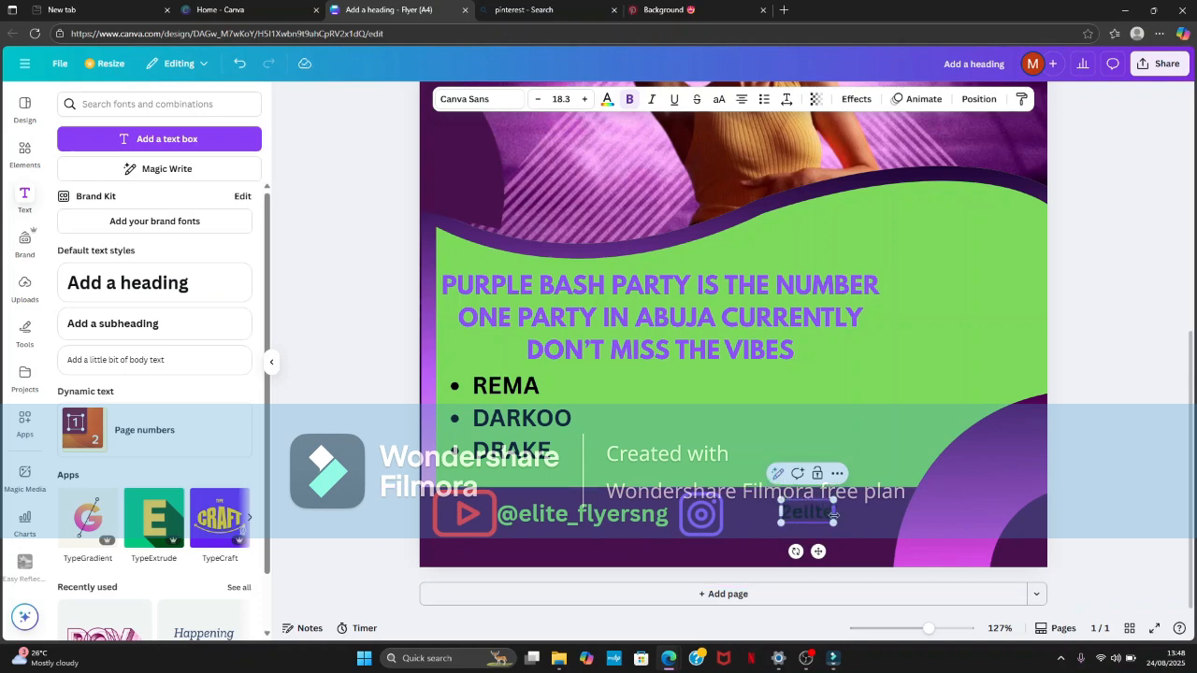
{"action": "type", "text": "_flyersn"}
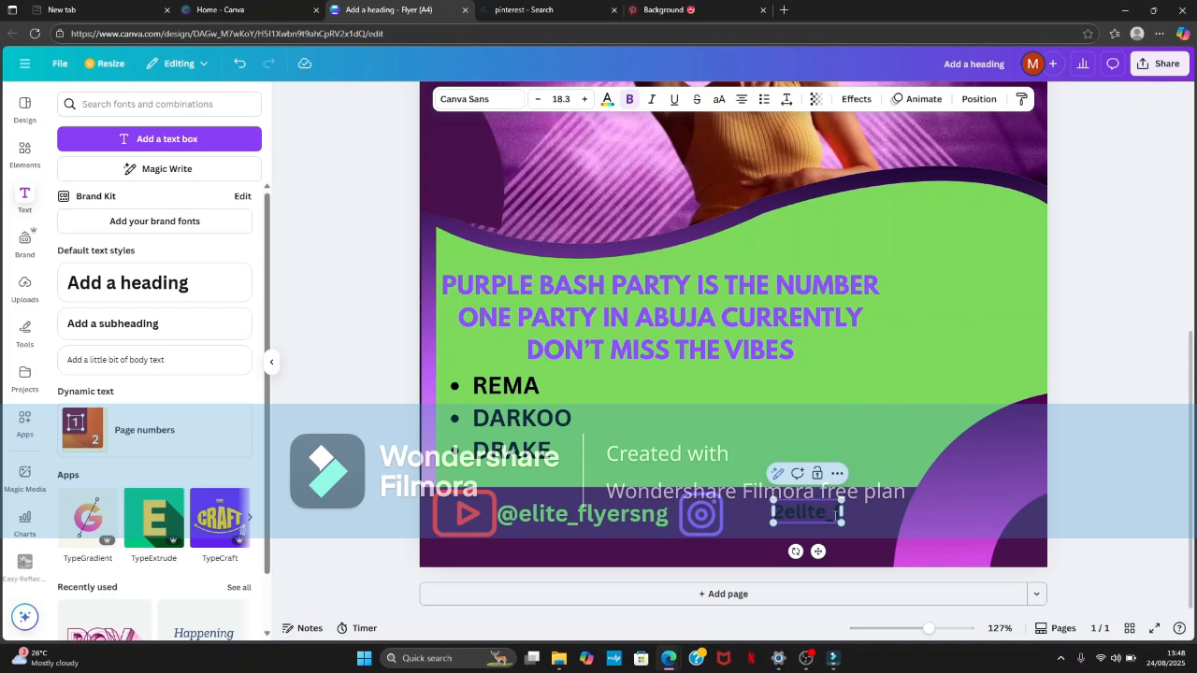
{"action": "type", "text": "g"}
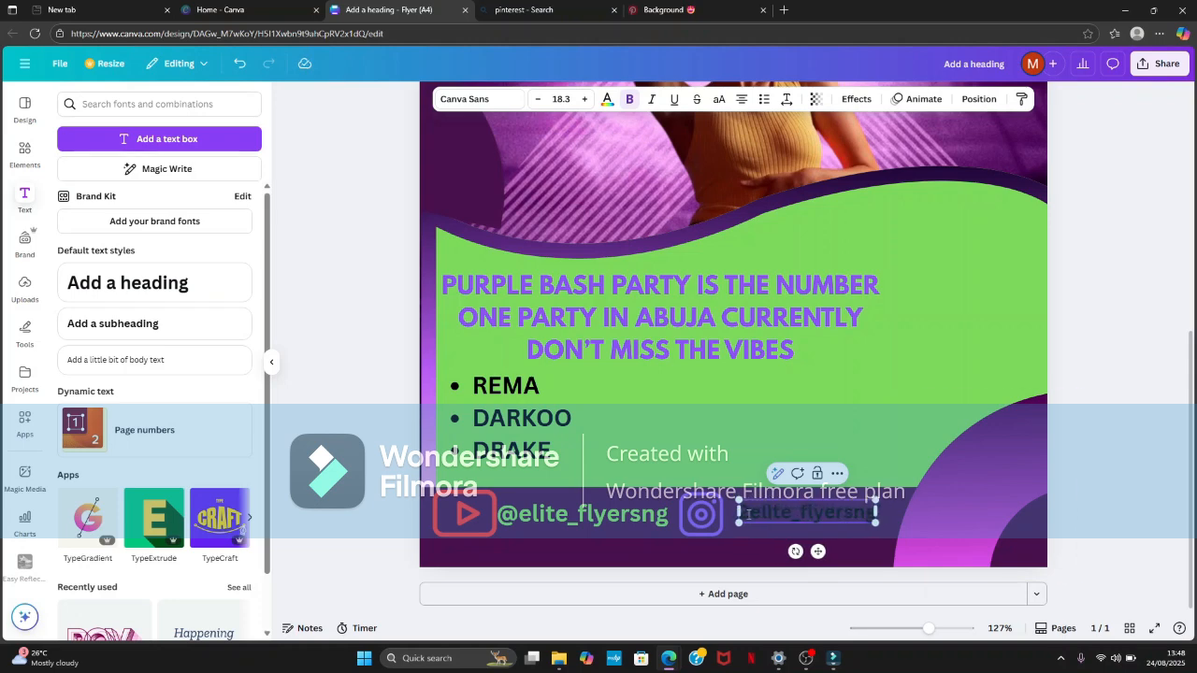
{"action": "key", "text": "BackSpace"}
{"action": "type", "text": "@"}
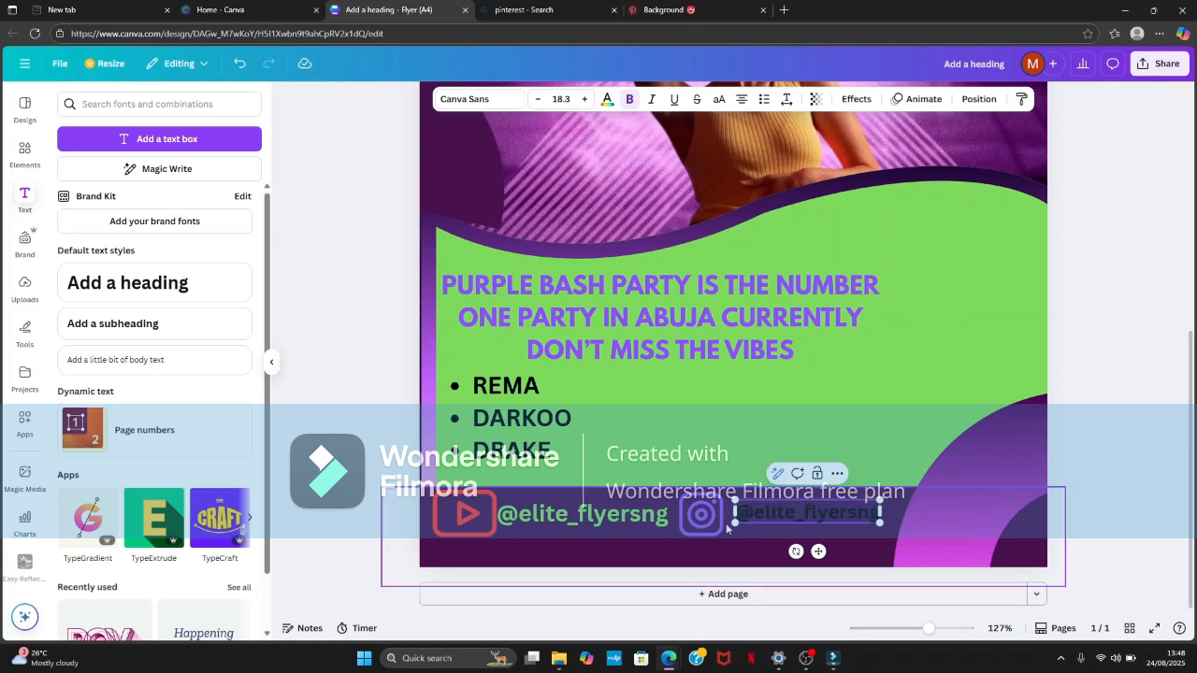
- Recolour the whole Instagram handle text with the green default solid colour
{"action": "key", "text": "ctrl+a"}
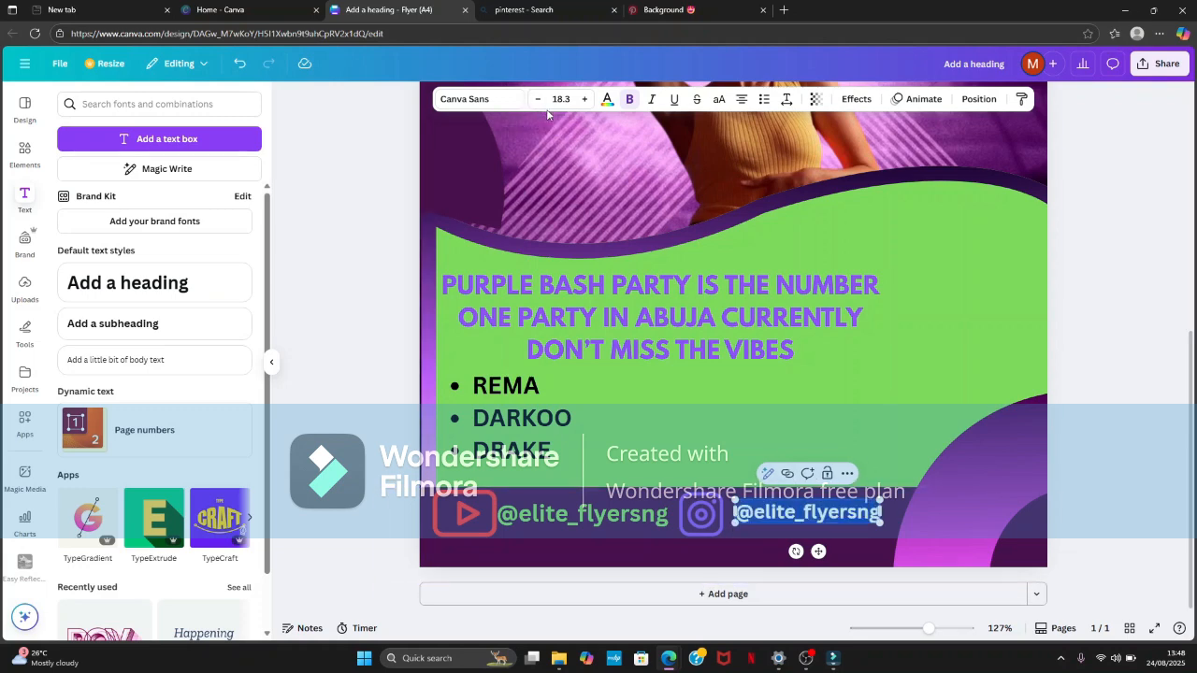
{"action": "left_click", "coordinate": [607, 99]}
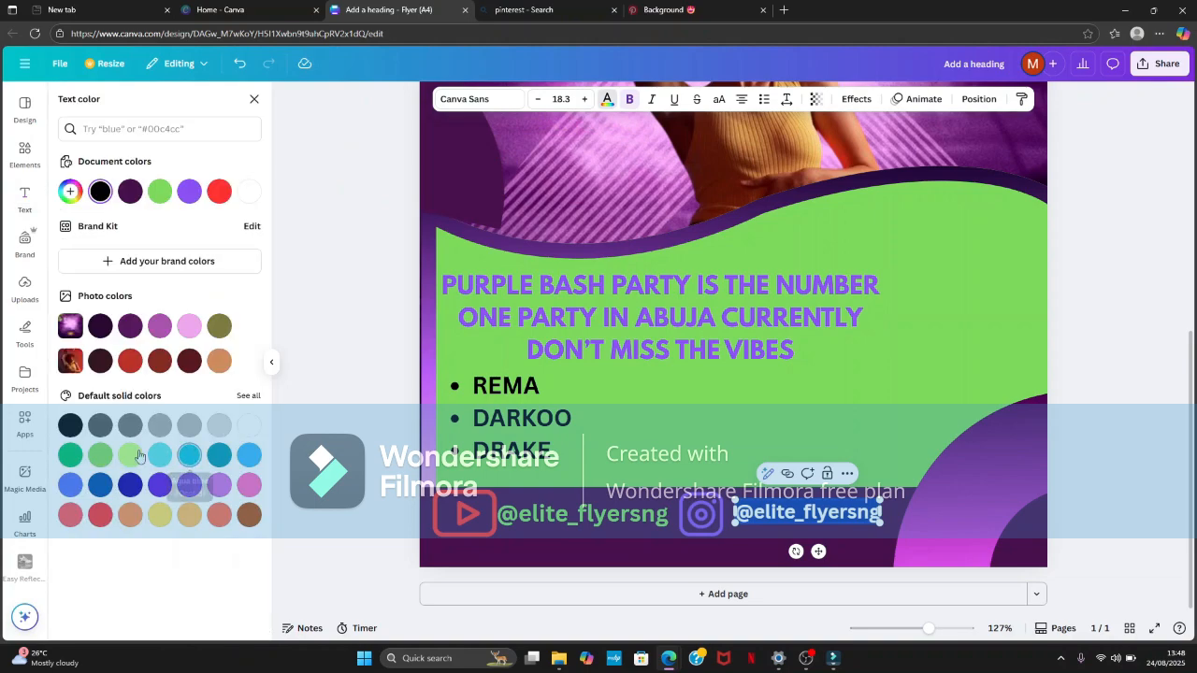
{"action": "left_click", "coordinate": [97, 456]}
{"action": "left_click", "coordinate": [688, 437]}
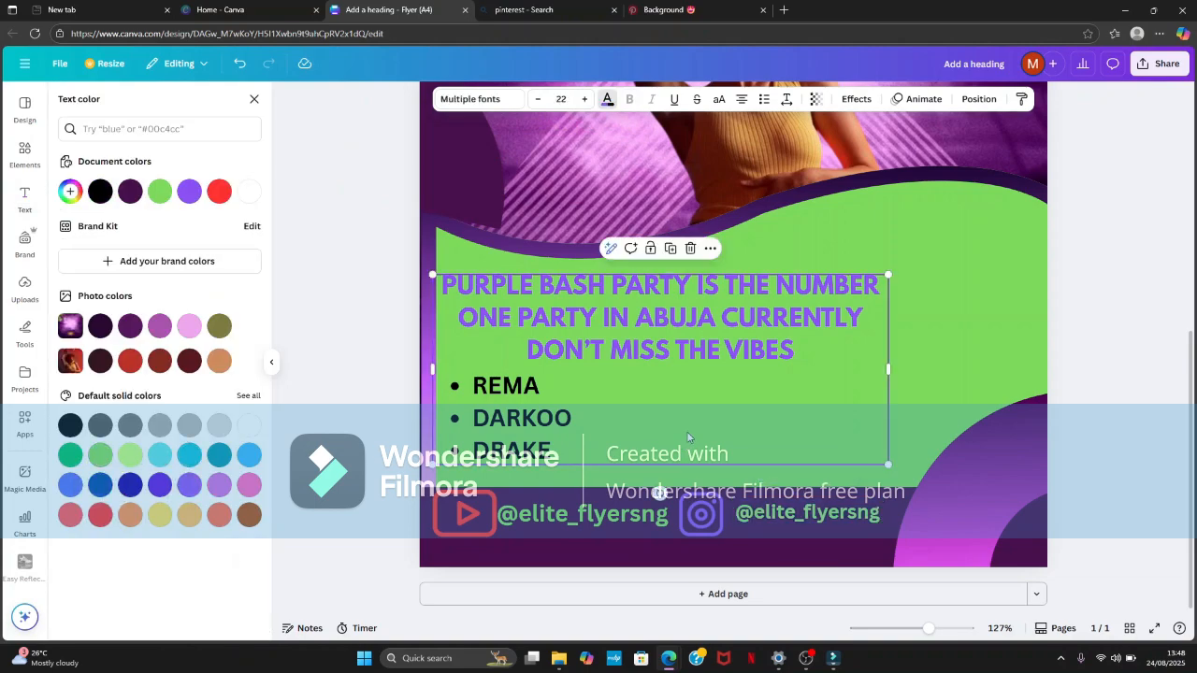
- Reduce the event text block to font size 20.6, widen its box to reflow the lines and nudge it into place on the green area
{"action": "left_click_drag", "start_coordinate": [932, 630], "coordinate": [909, 656]}
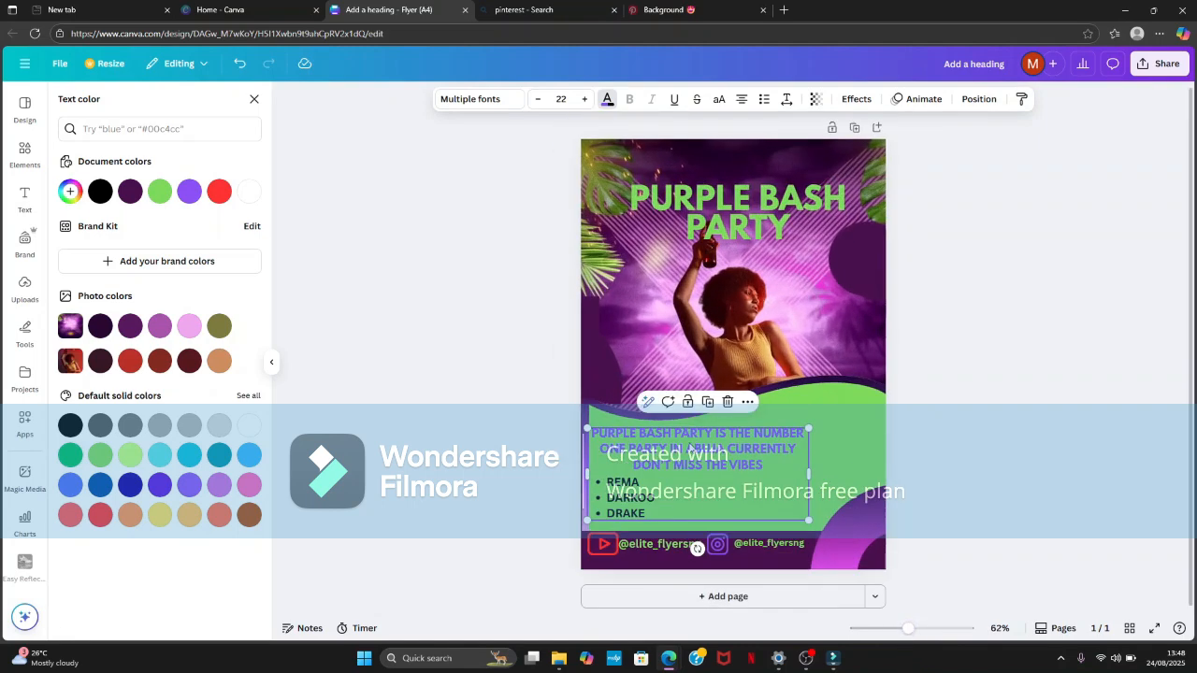
{"action": "left_click", "coordinate": [26, 198]}
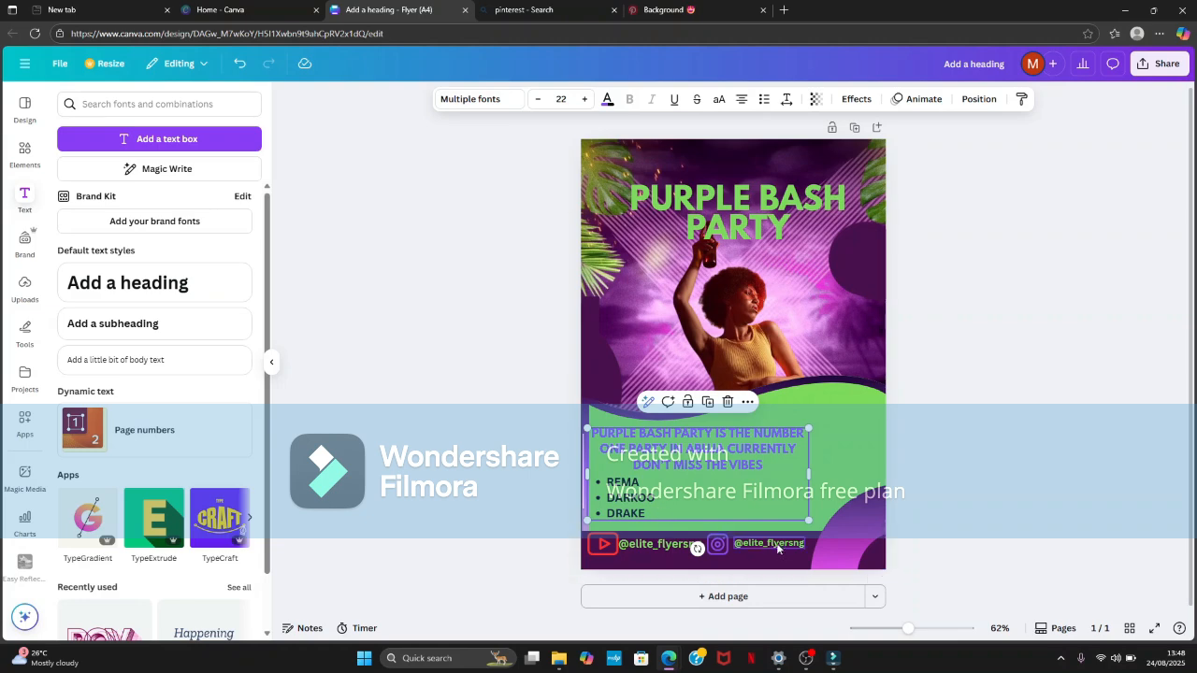
{"action": "left_click_drag", "start_coordinate": [808, 520], "coordinate": [753, 495]}
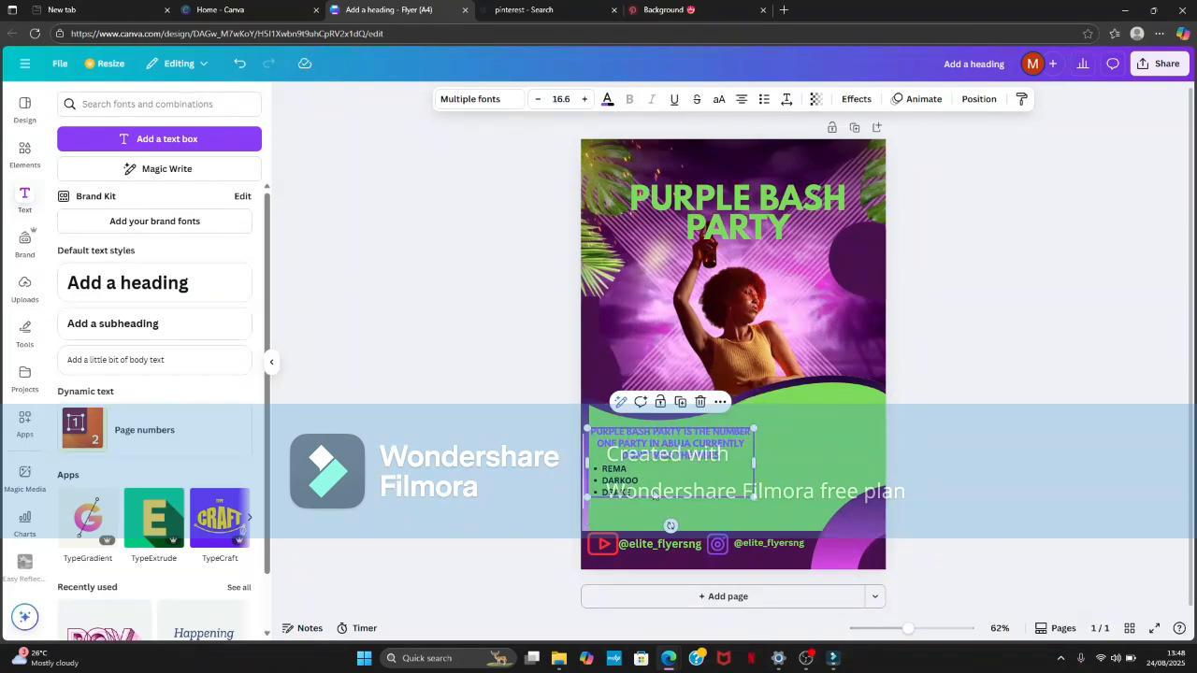
{"action": "left_click", "coordinate": [647, 492]}
{"action": "left_click_drag", "start_coordinate": [640, 493], "coordinate": [591, 172]}
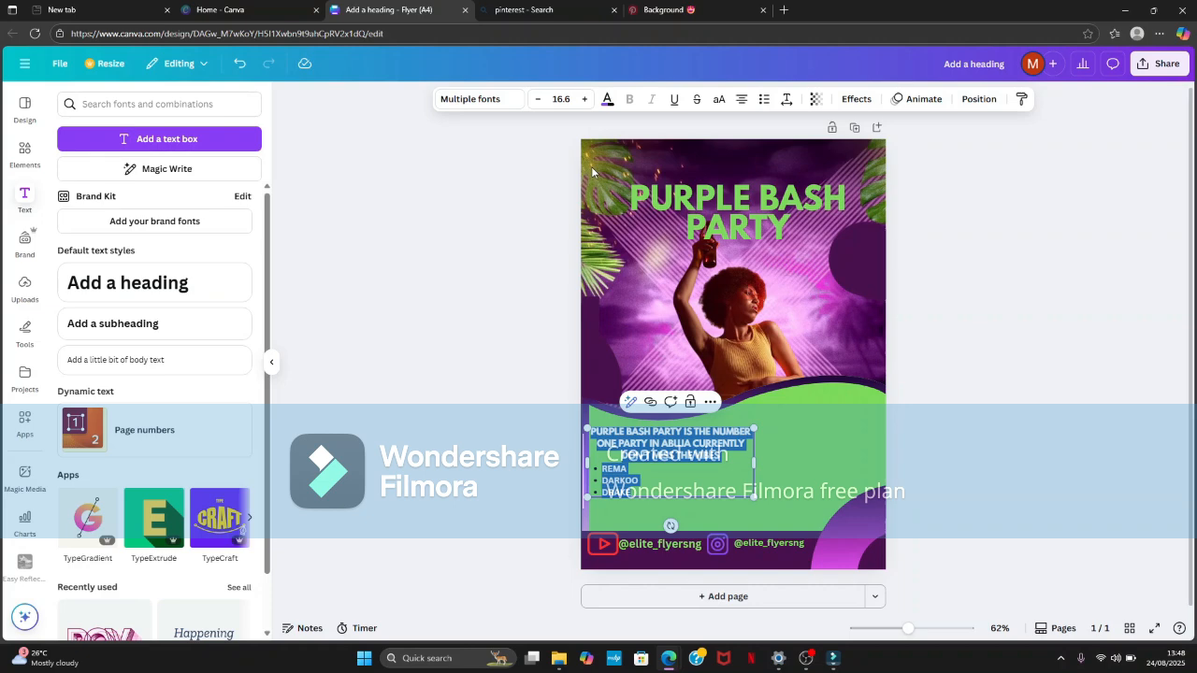
{"action": "left_click", "coordinate": [583, 100]}
{"action": "left_click", "coordinate": [583, 99]}
{"action": "left_click", "coordinate": [583, 99]}
{"action": "left_click", "coordinate": [583, 99]}
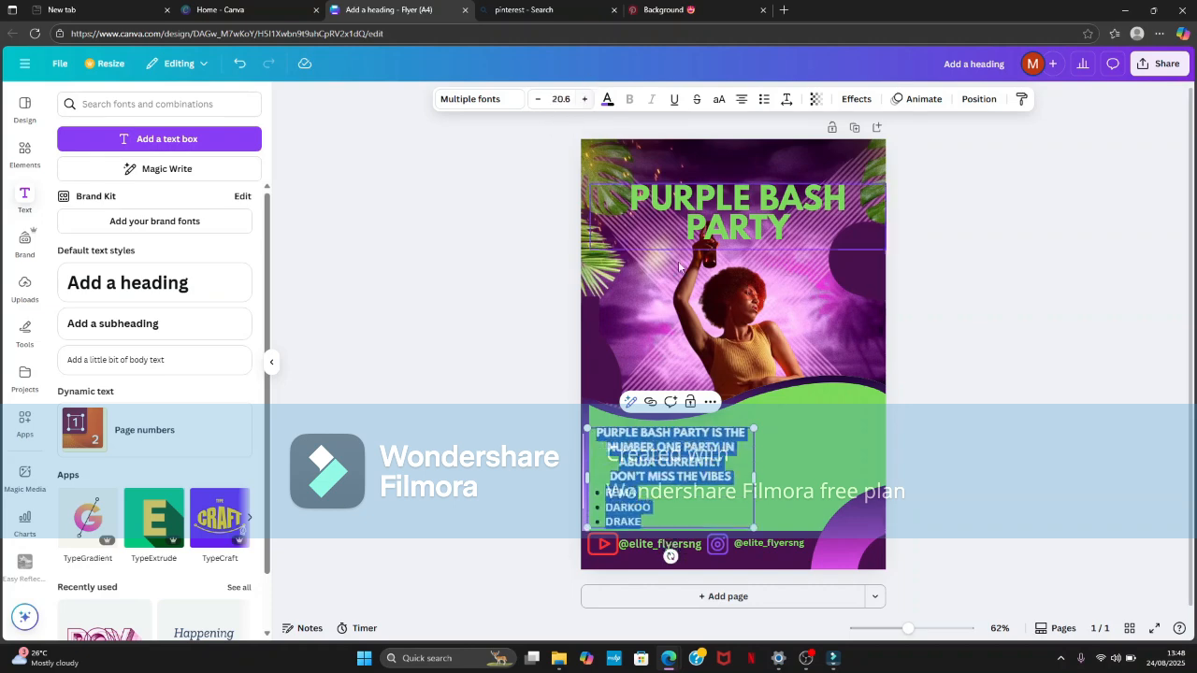
{"action": "left_click_drag", "start_coordinate": [753, 477], "coordinate": [839, 463]}
{"action": "left_click", "coordinate": [444, 383]}
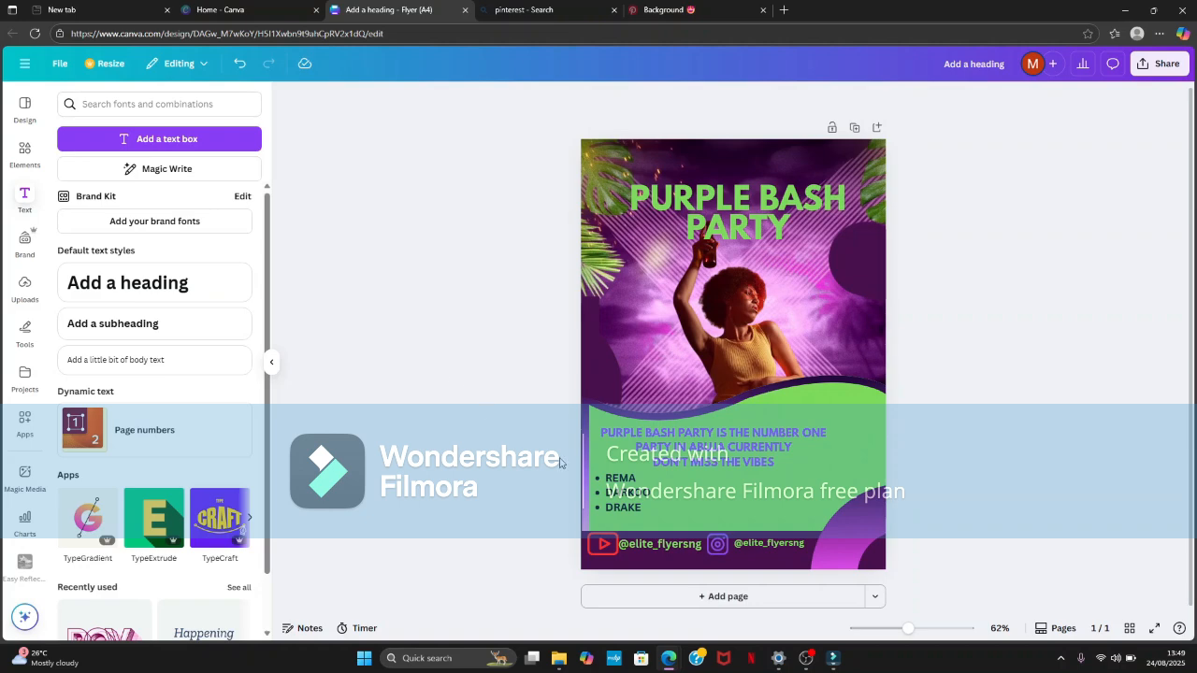
{"action": "mouse_move", "coordinate": [632, 459]}
{"action": "left_mouse_down"}
{"action": "mouse_move", "coordinate": [645, 451]}
{"action": "mouse_move", "coordinate": [638, 474]}
{"action": "left_mouse_up"}
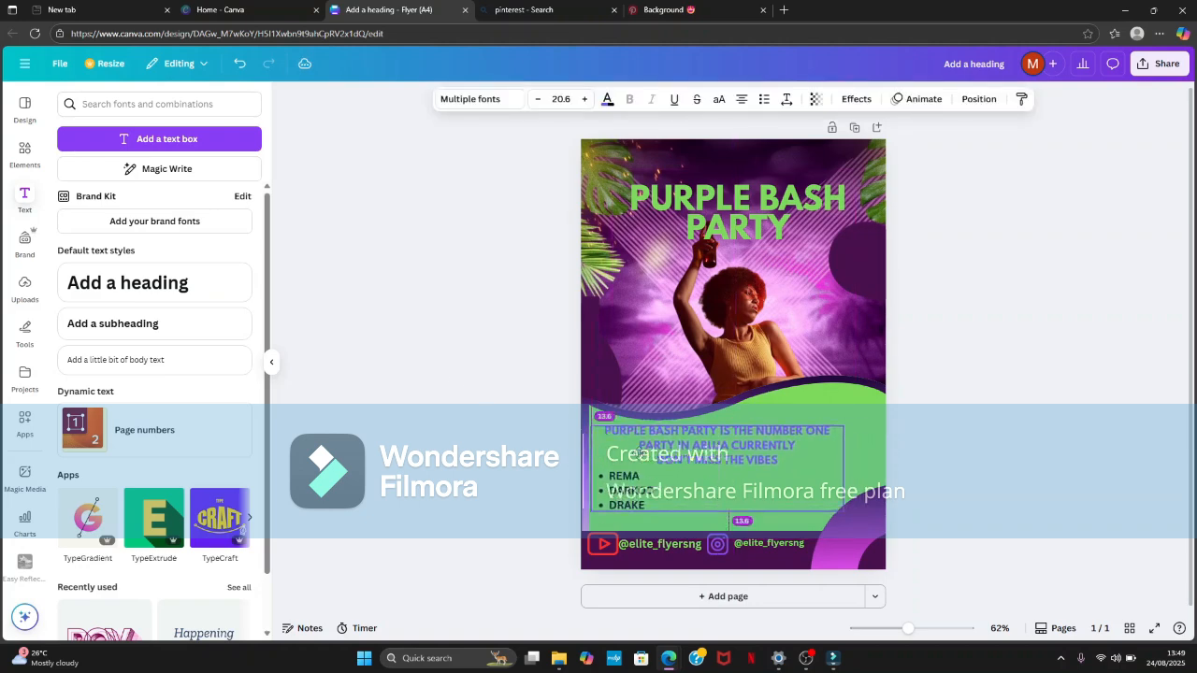
- Add an unbulleted "CONTACT US :" line with the contact phone number below DRAKE in the event text
{"action": "left_click", "coordinate": [647, 508]}
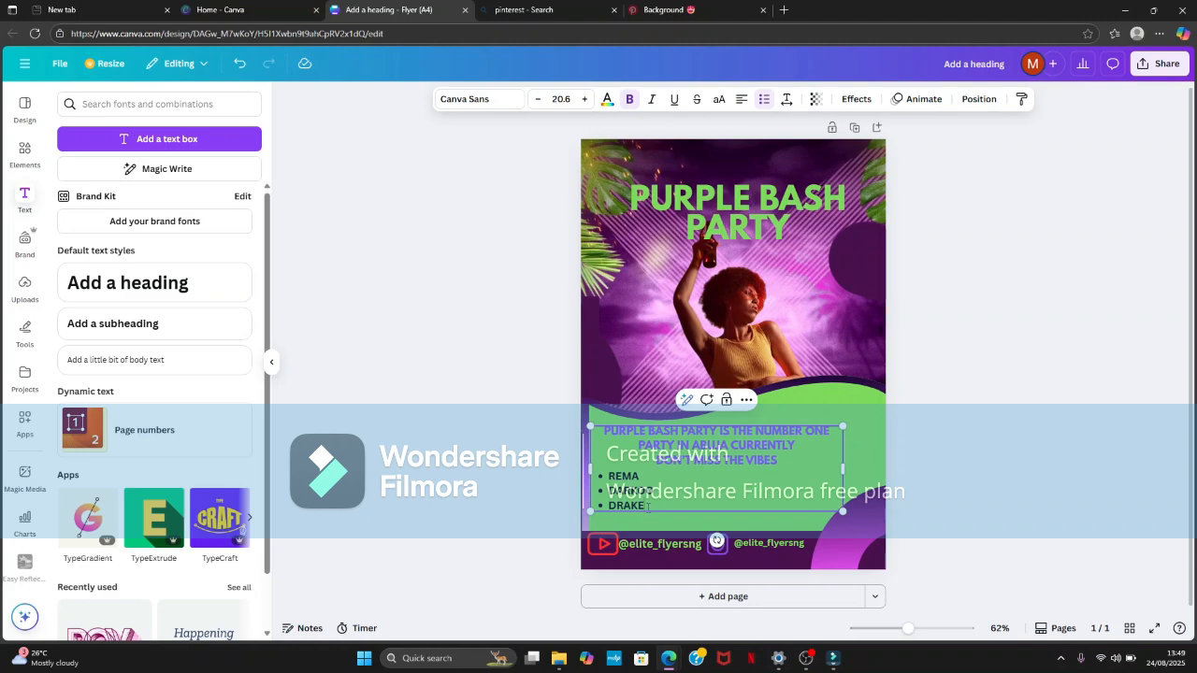
{"action": "key", "text": "Return"}
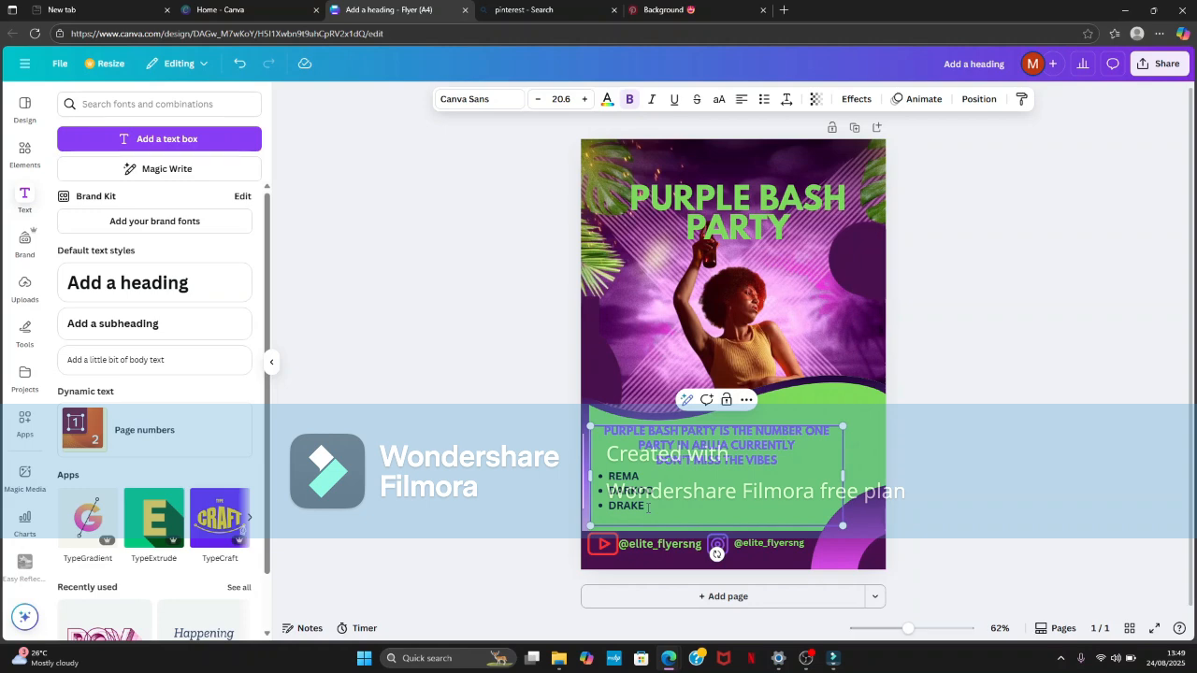
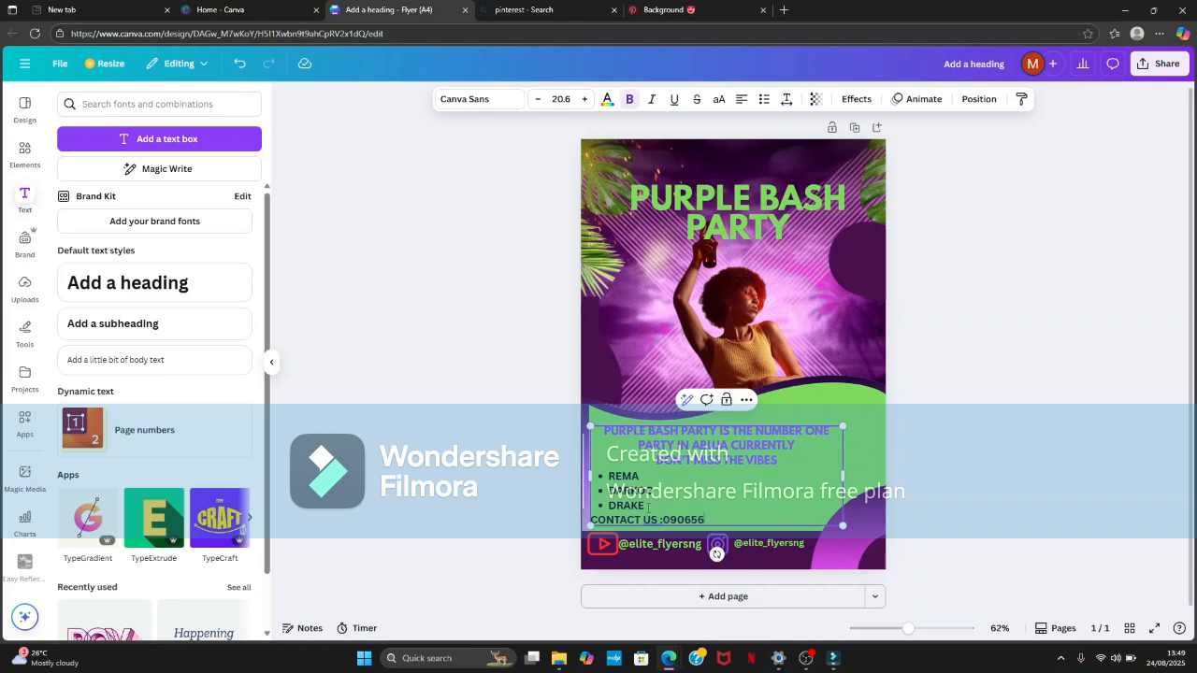
{"action": "scroll", "coordinate": [766, 535], "scroll_direction": "down", "scroll_amount": 1}
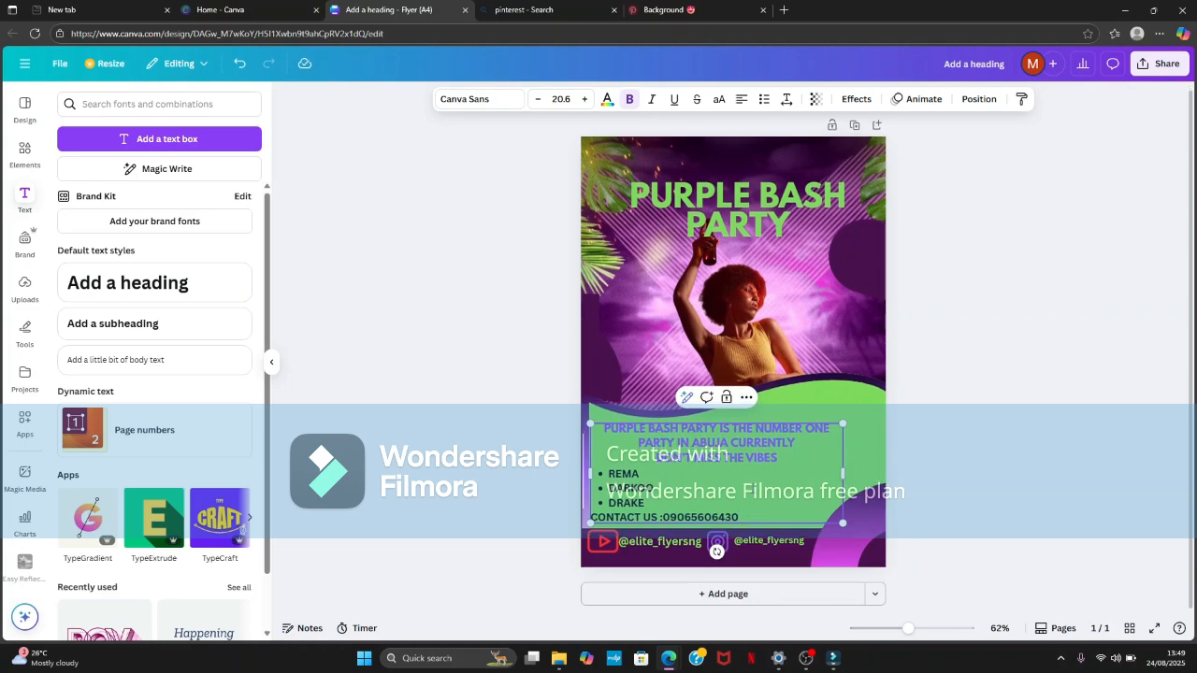
{"action": "scroll", "coordinate": [766, 535], "scroll_direction": "up", "scroll_amount": 1}
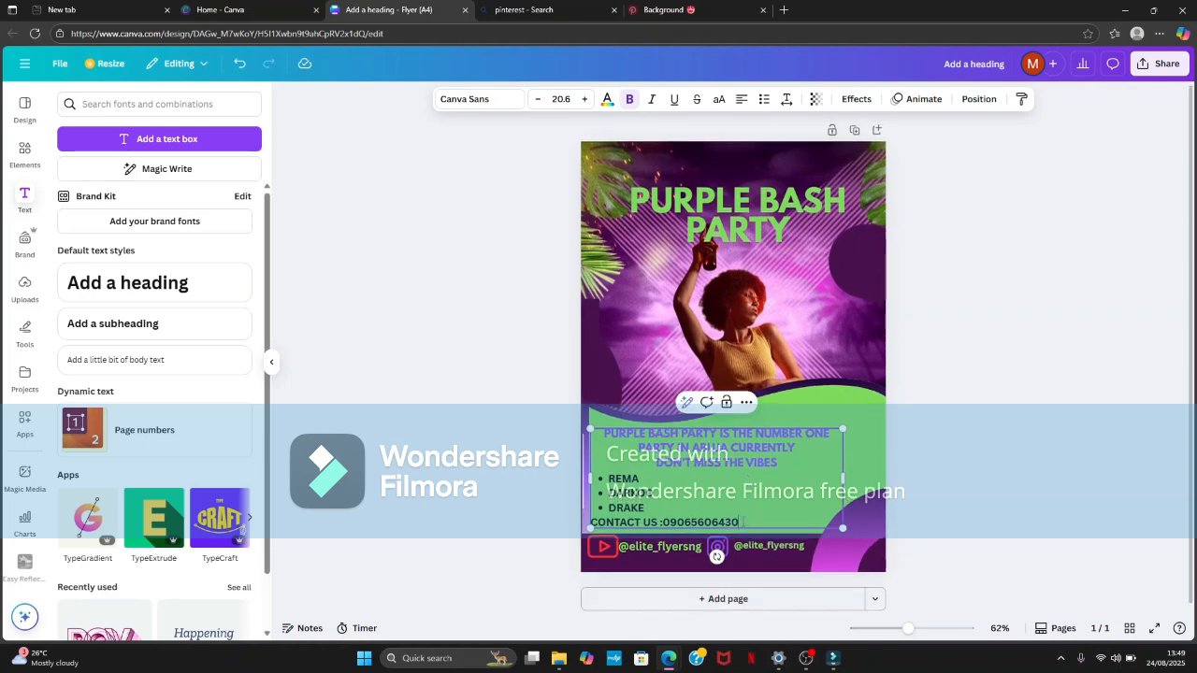
- Add an empty line under the contact line, then widen the event text block and nudge it slightly upward
{"action": "key", "text": "Return"}
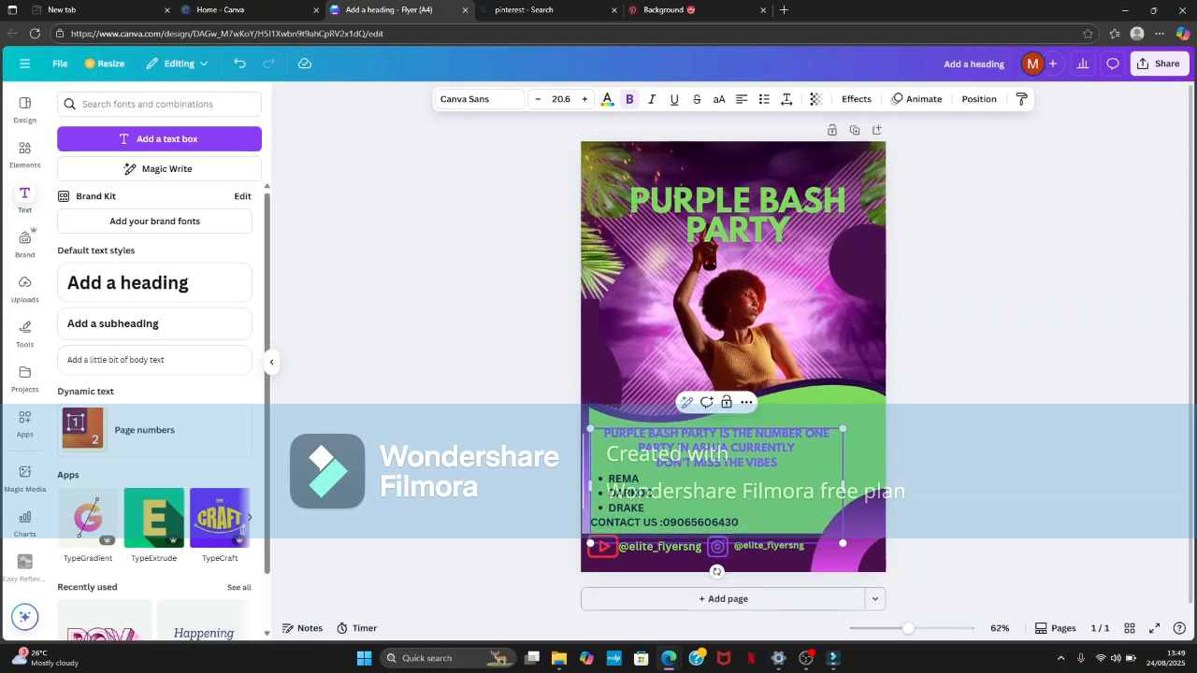
{"action": "left_click", "coordinate": [407, 423]}
{"action": "left_click_drag", "start_coordinate": [630, 494], "coordinate": [590, 487]}
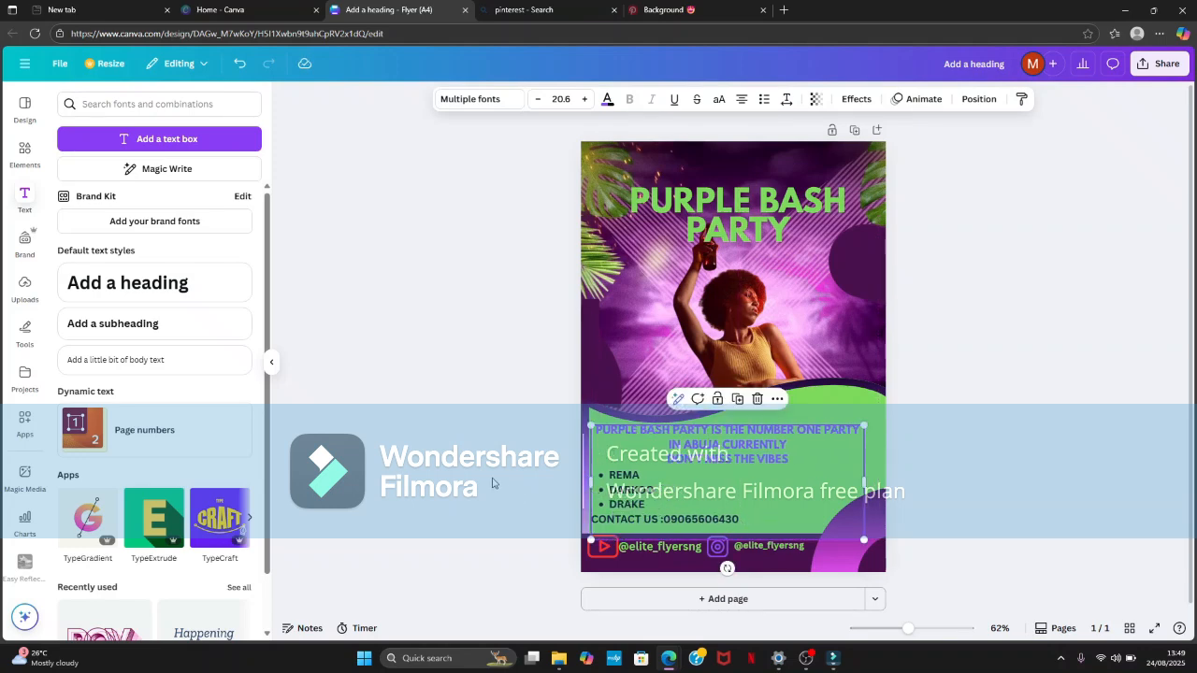
- Add an "ADDRESS:" line with the venue's street address directly below the contact line
{"action": "left_click", "coordinate": [741, 519]}
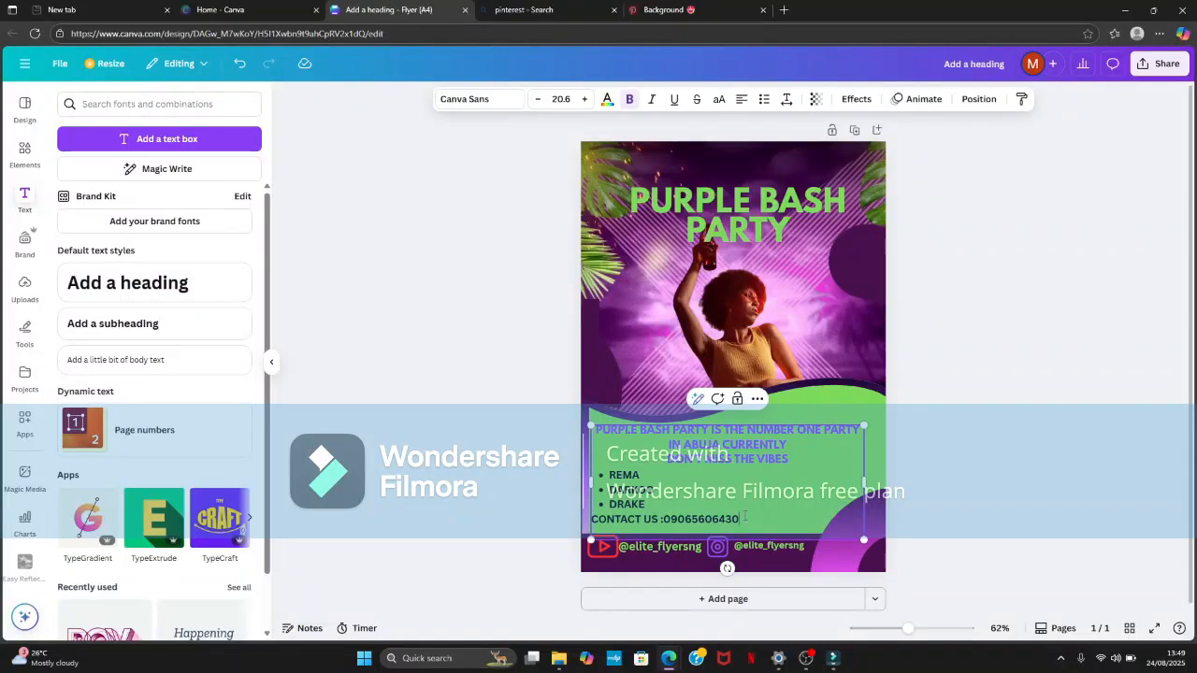
{"action": "key", "text": "Return"}
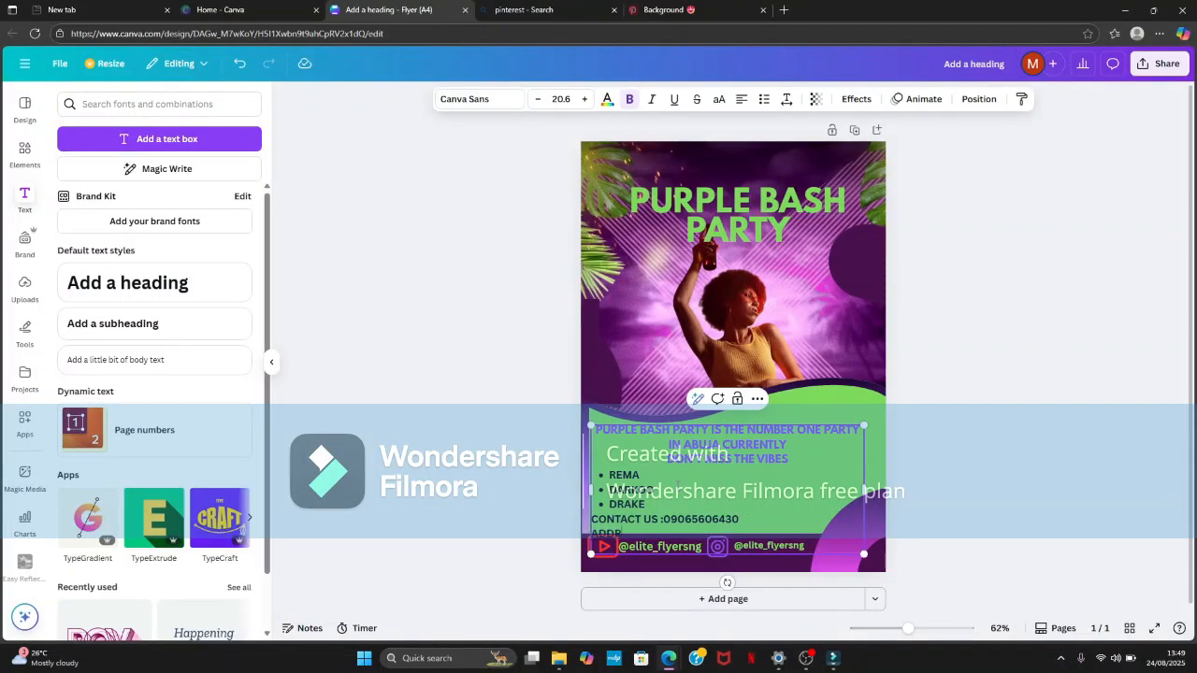
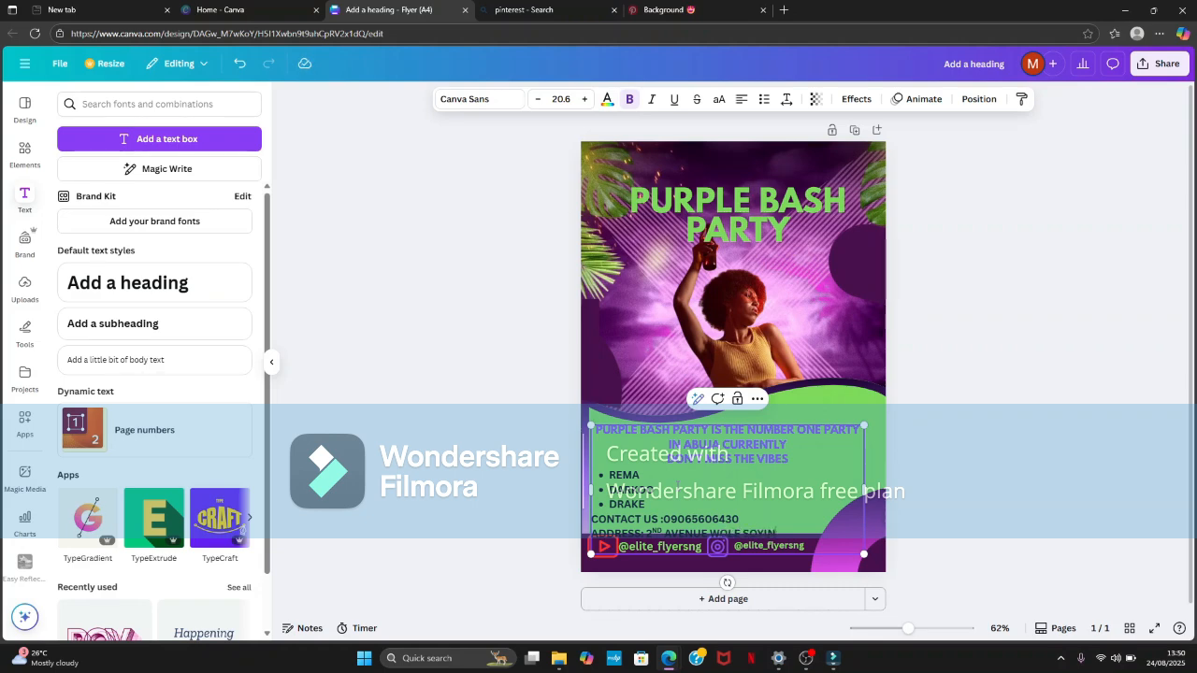
- Reduce the font size of the address line to 16.6
{"action": "mouse_move", "coordinate": [593, 541]}
{"action": "left_mouse_down"}
{"action": "mouse_move", "coordinate": [593, 521]}
{"action": "mouse_move", "coordinate": [603, 534]}
{"action": "mouse_move", "coordinate": [591, 534]}
{"action": "left_mouse_up"}
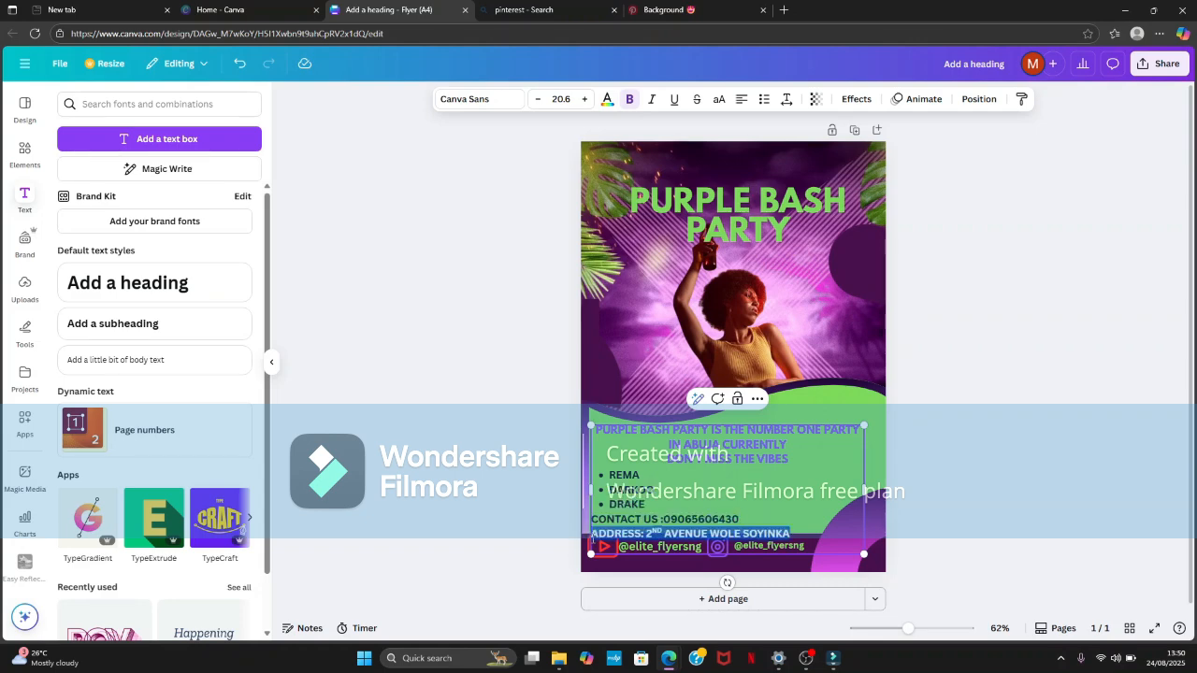
{"action": "left_click", "coordinate": [536, 101]}
{"action": "left_click", "coordinate": [537, 101]}
{"action": "left_click", "coordinate": [537, 101]}
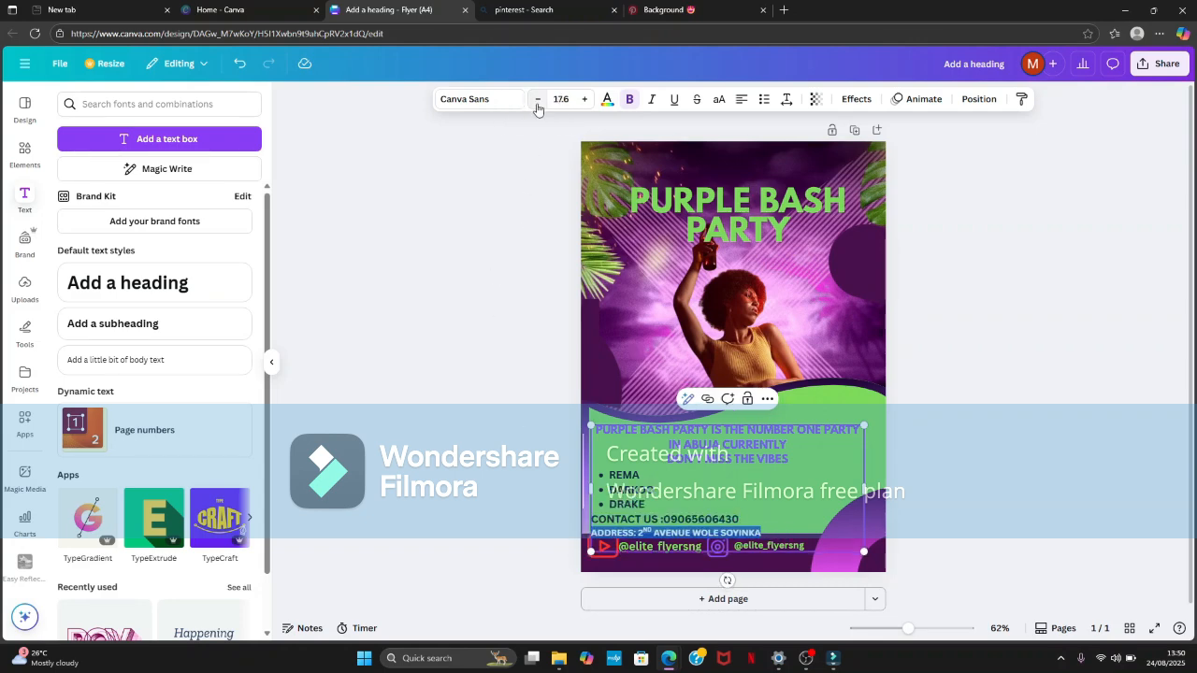
{"action": "left_click", "coordinate": [537, 101]}
{"action": "left_click", "coordinate": [770, 529]}
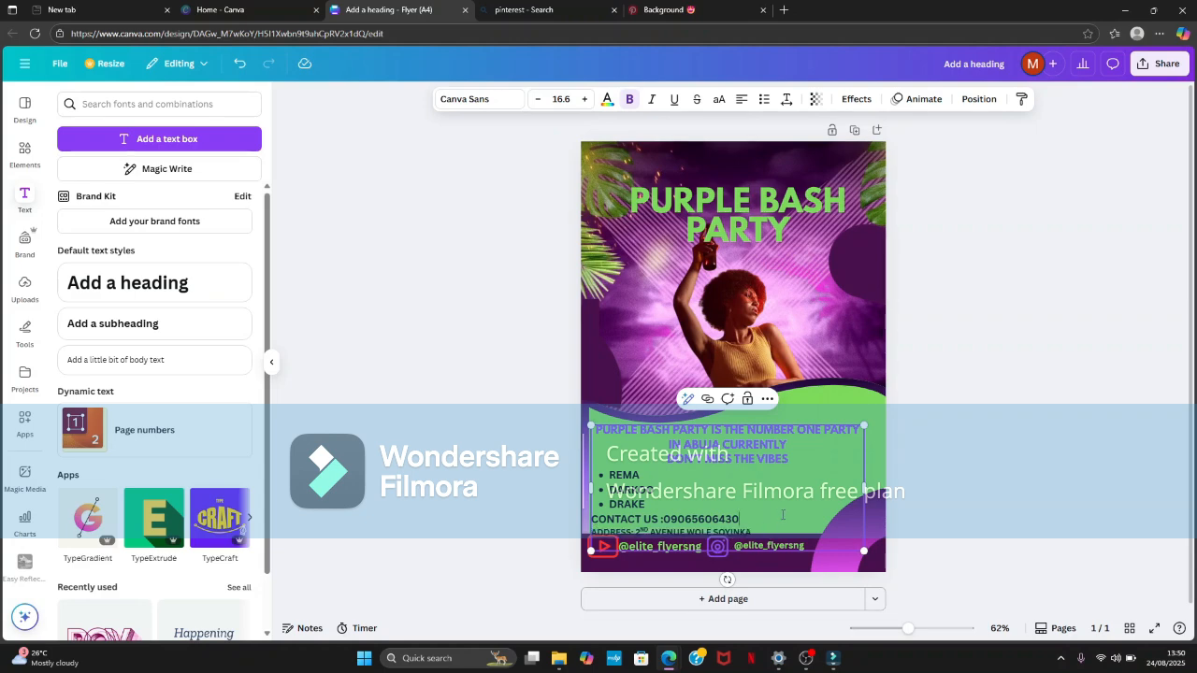
- Stretch the green wavy shape slightly upward and move the event text block up so the address clears the footer band
{"action": "left_click", "coordinate": [558, 480]}
{"action": "left_click_drag", "start_coordinate": [691, 512], "coordinate": [689, 508]}
{"action": "left_click", "coordinate": [740, 391]}
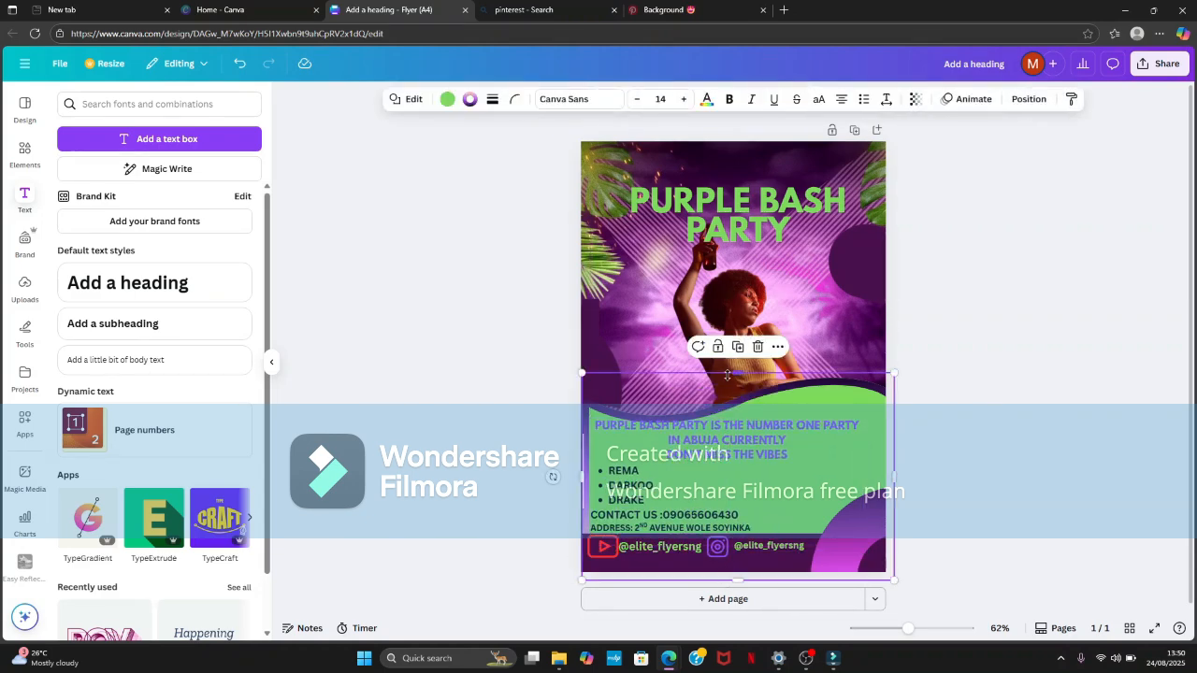
{"action": "left_click_drag", "start_coordinate": [728, 375], "coordinate": [727, 359]}
{"action": "left_click_drag", "start_coordinate": [722, 451], "coordinate": [731, 442]}
{"action": "left_click", "coordinate": [479, 477]}
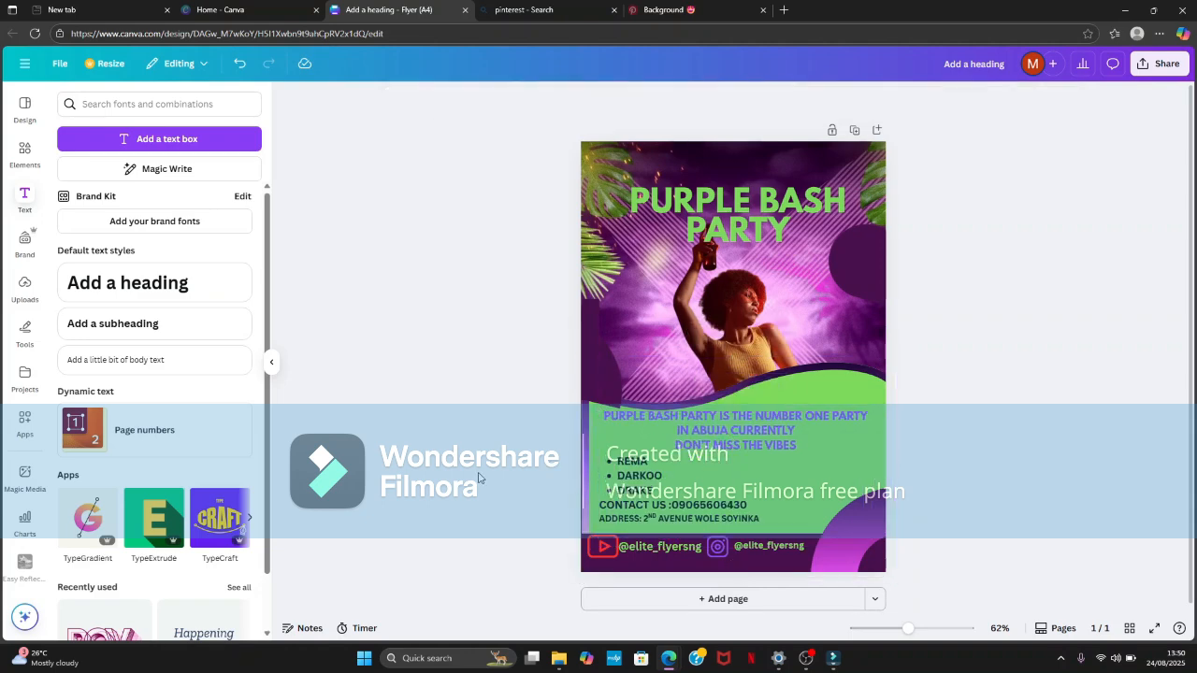
- Send the dark purple circle at the page's left edge one layer backward
{"action": "left_click", "coordinate": [591, 376]}
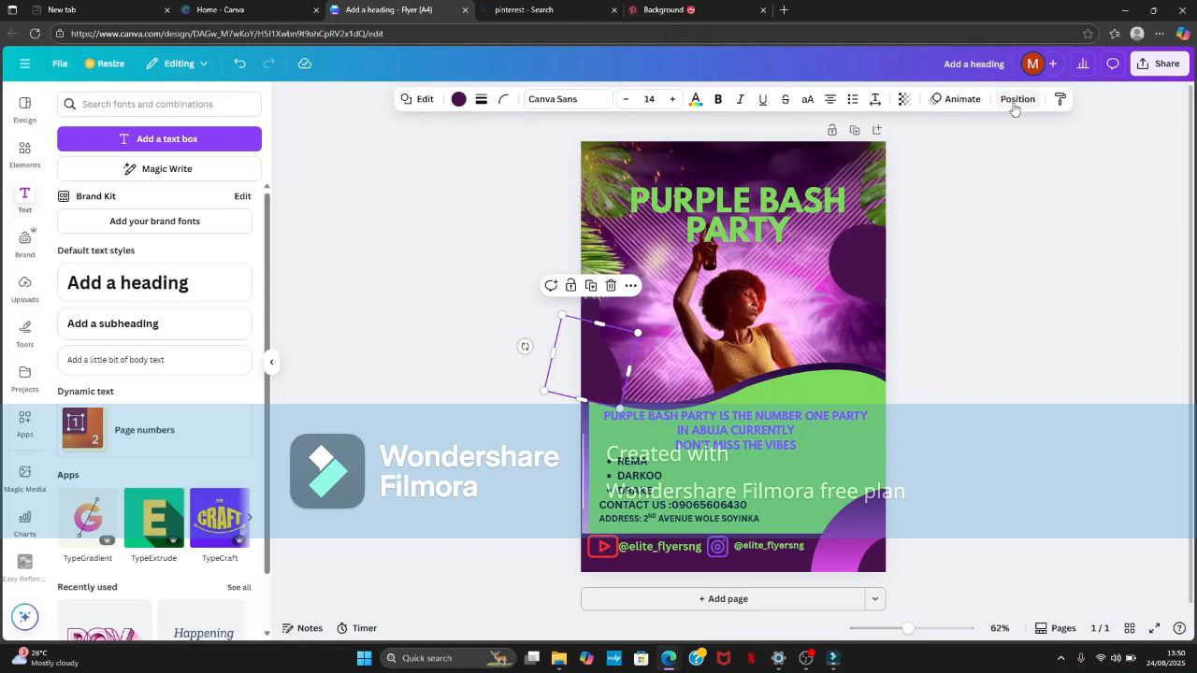
{"action": "left_click", "coordinate": [1016, 99]}
{"action": "left_click", "coordinate": [209, 174]}
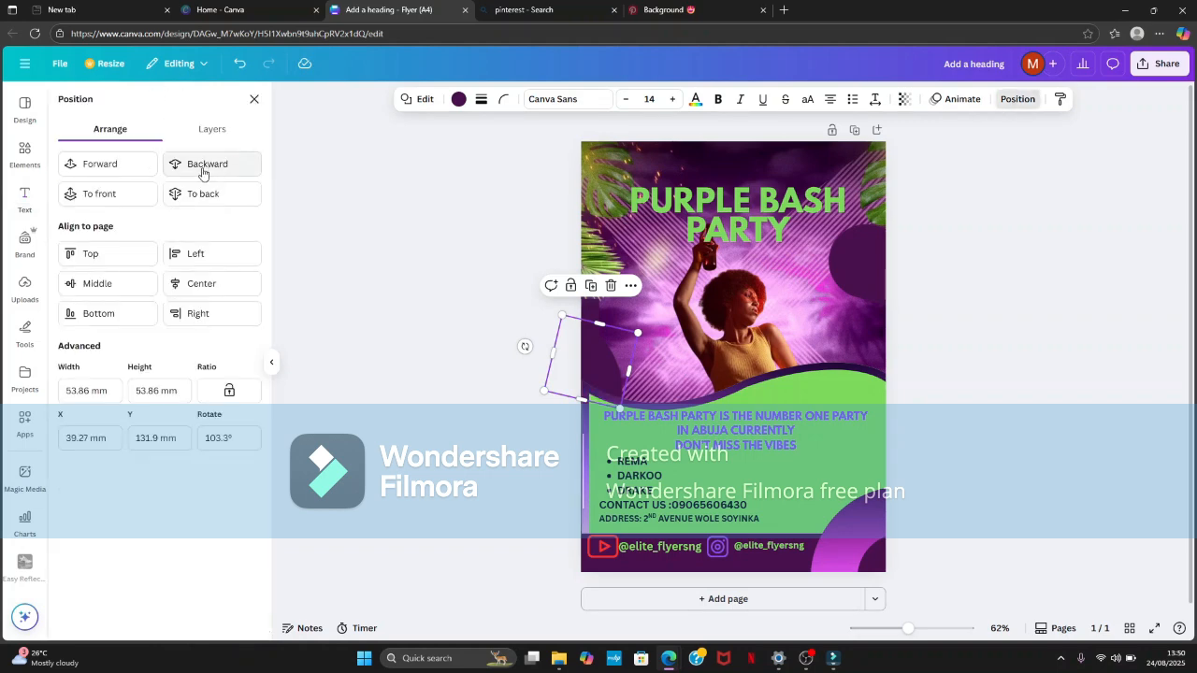
{"action": "left_click", "coordinate": [422, 321]}
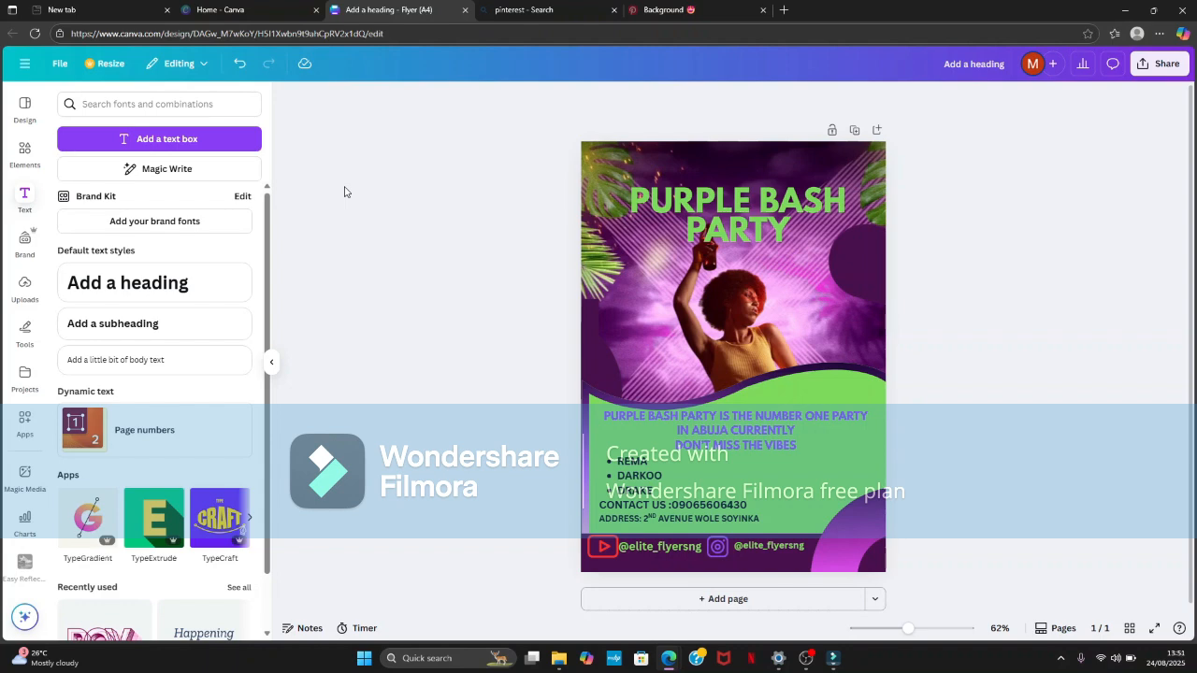
- Undo the edits back past the address line and the contact line below the artist list
{"action": "left_click", "coordinate": [240, 64]}
{"action": "left_click", "coordinate": [240, 64]}
{"action": "left_click", "coordinate": [241, 64]}
{"action": "left_click", "coordinate": [241, 63]}
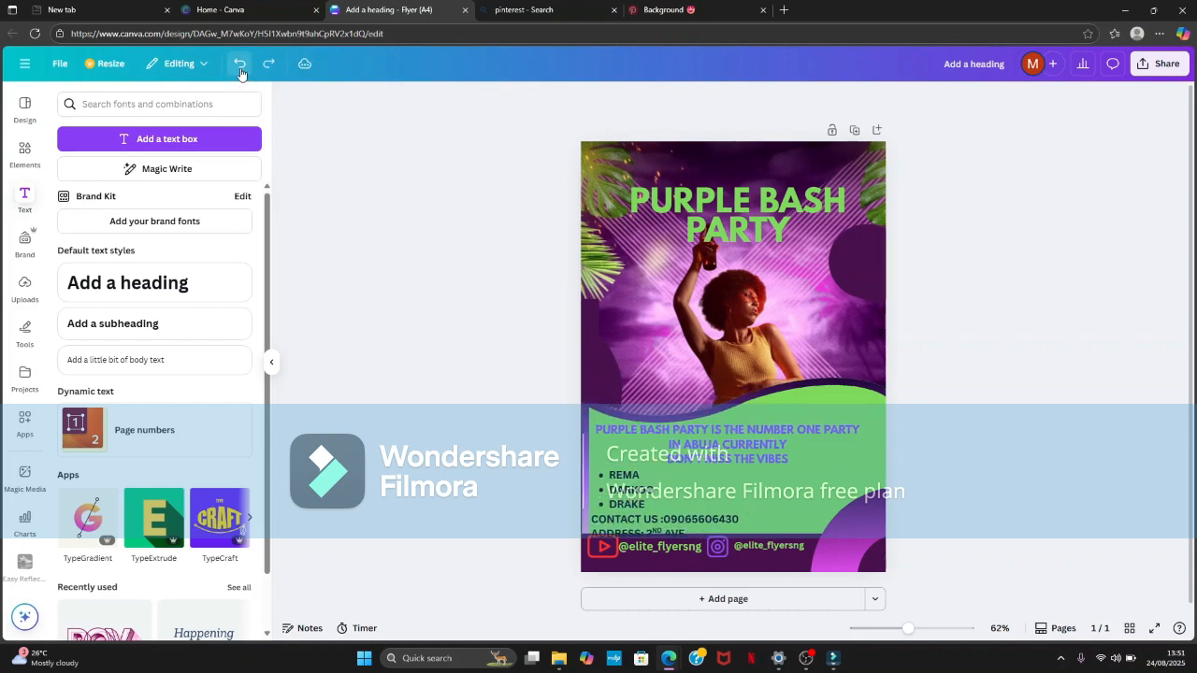
{"action": "left_click", "coordinate": [240, 64]}
{"action": "left_click", "coordinate": [240, 64]}
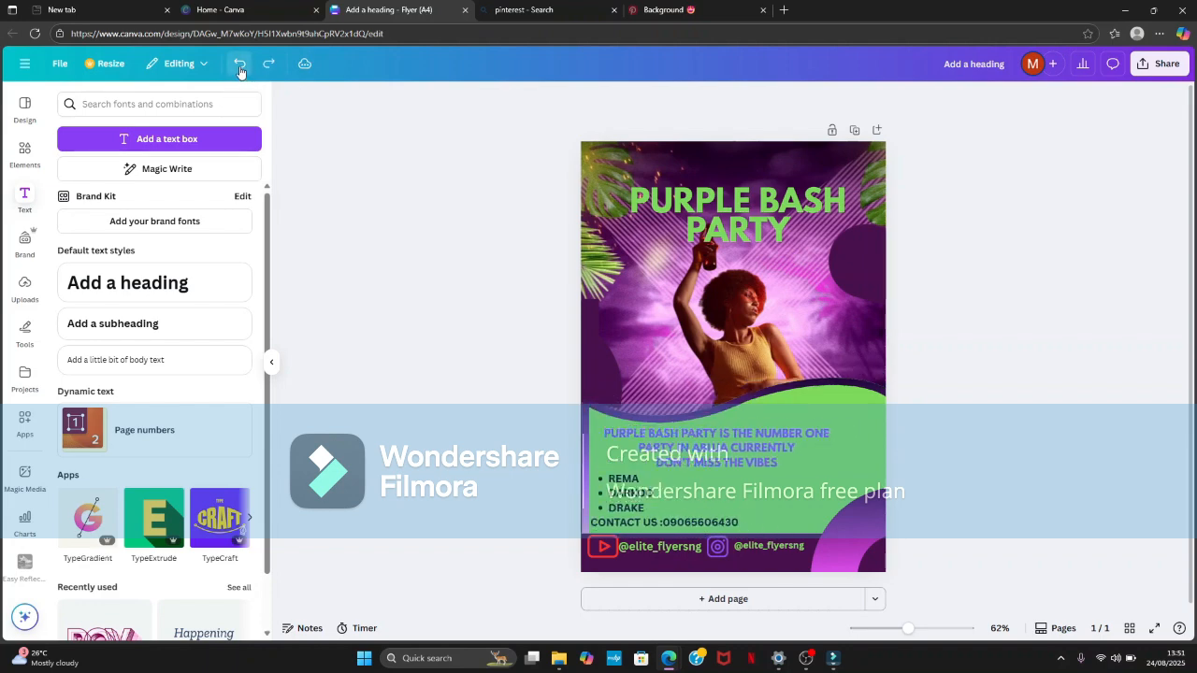
{"action": "left_click", "coordinate": [240, 64]}
{"action": "left_click", "coordinate": [241, 64]}
{"action": "left_click", "coordinate": [241, 64]}
{"action": "left_click", "coordinate": [240, 64]}
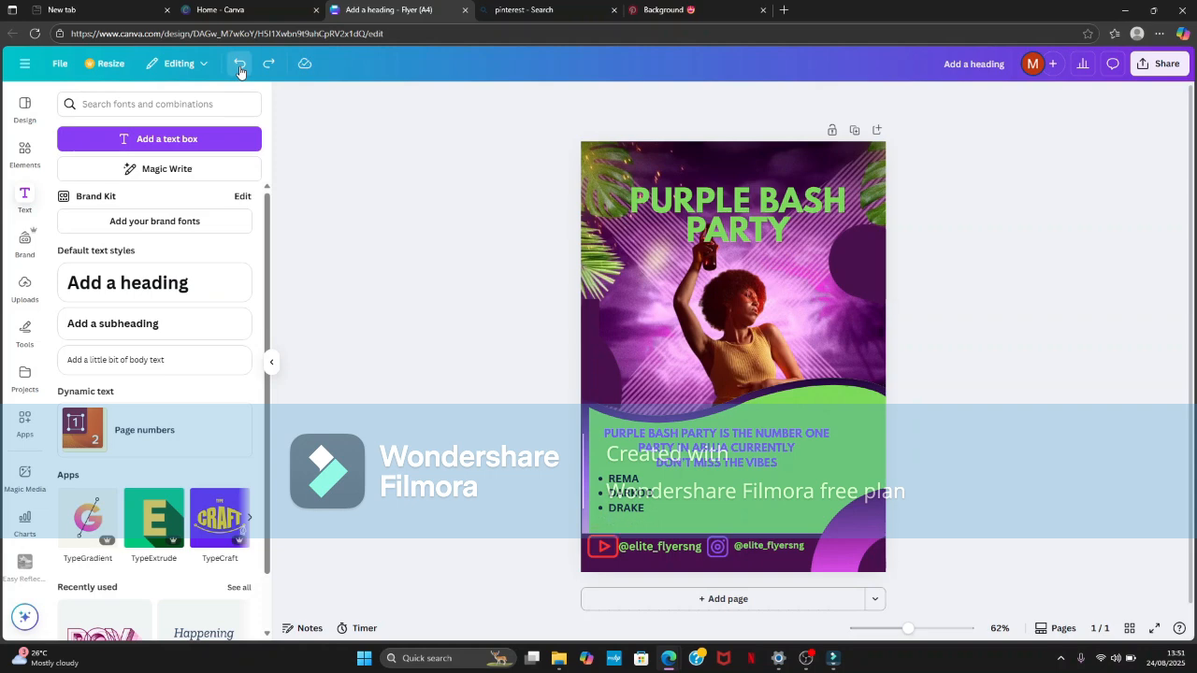
- Undo the event text's repositioning and the Instagram handle and icon placement in the footer band
{"action": "left_click", "coordinate": [240, 68]}
{"action": "left_click", "coordinate": [240, 68]}
{"action": "left_click", "coordinate": [238, 67]}
{"action": "left_click", "coordinate": [238, 66]}
{"action": "left_click", "coordinate": [236, 65]}
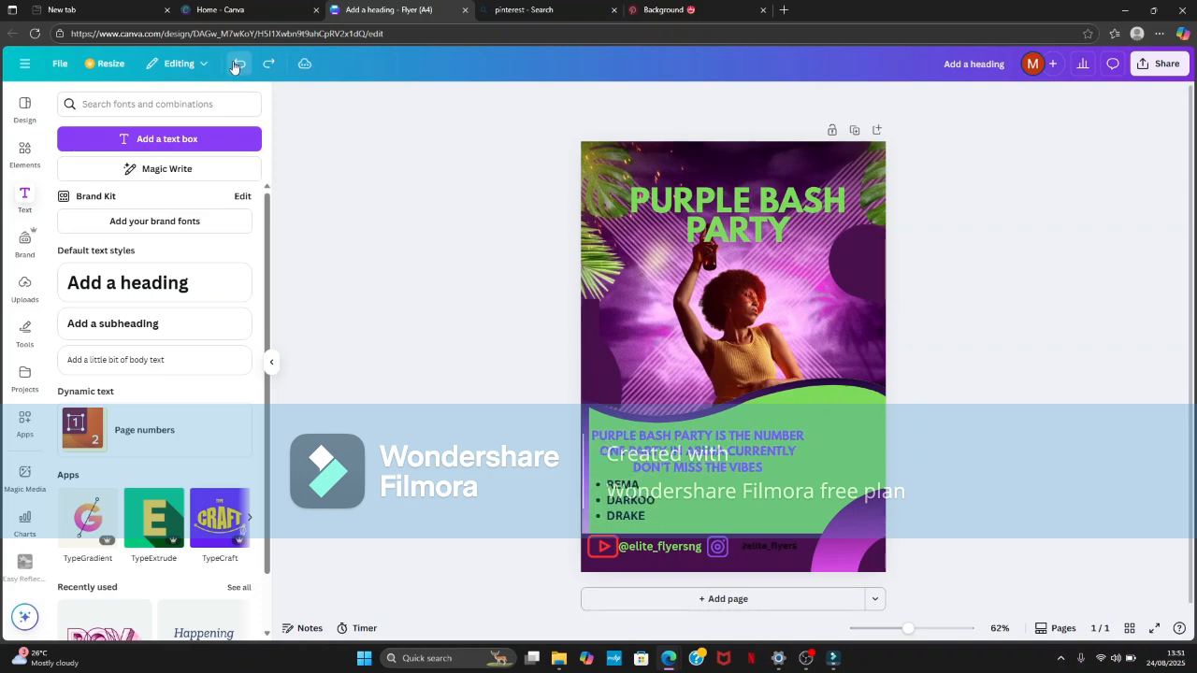
{"action": "left_click", "coordinate": [234, 64]}
{"action": "left_click", "coordinate": [234, 65]}
{"action": "left_click", "coordinate": [236, 65]}
{"action": "left_click", "coordinate": [239, 64]}
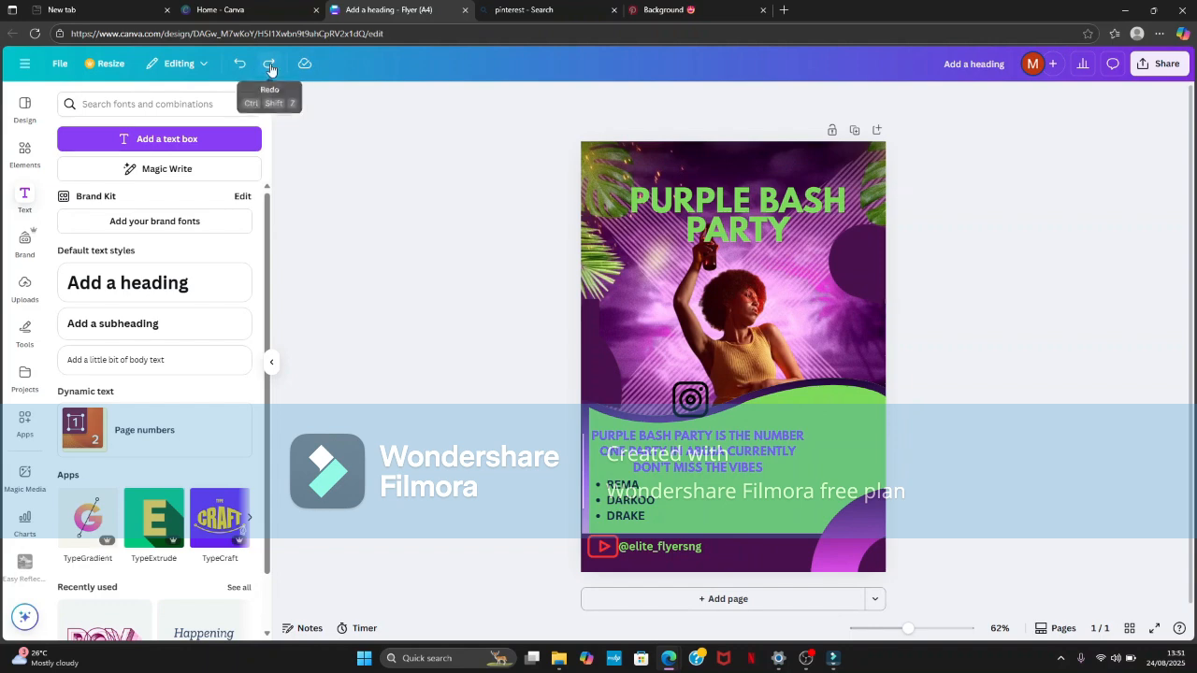
- Undo the Instagram icon along with the footer's YouTube icon and handle text
{"action": "left_click", "coordinate": [244, 72]}
{"action": "left_click", "coordinate": [243, 72]}
{"action": "left_click", "coordinate": [242, 73]}
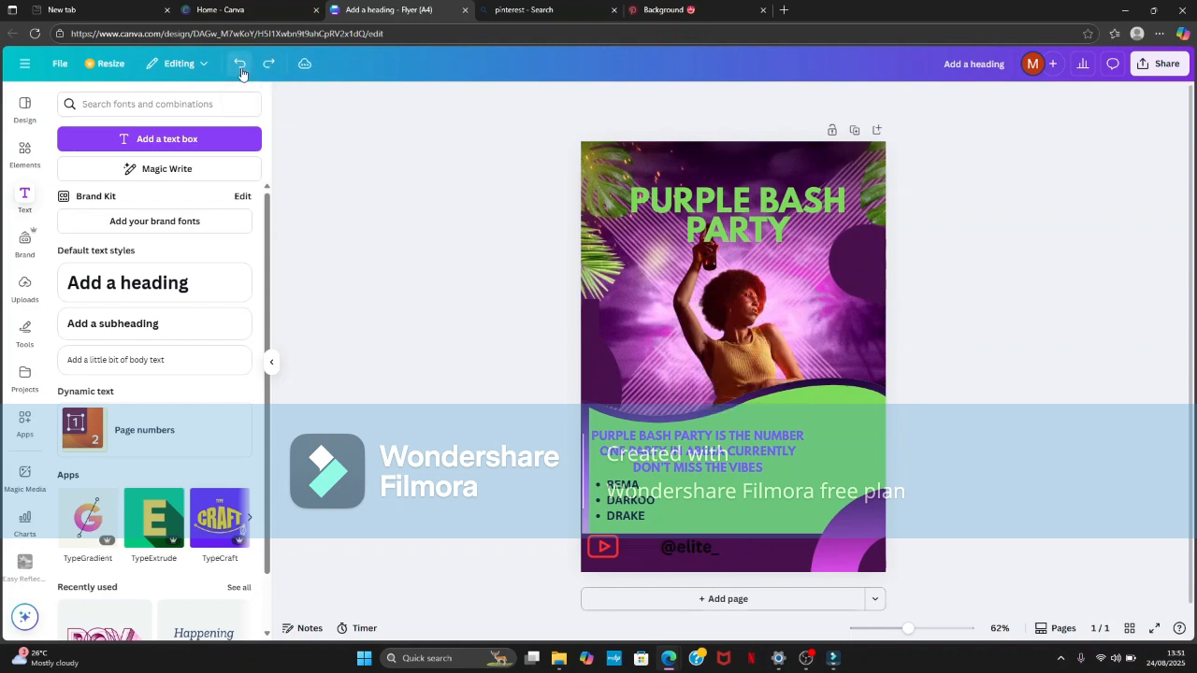
{"action": "left_click", "coordinate": [241, 74]}
{"action": "left_click", "coordinate": [241, 74]}
{"action": "left_click", "coordinate": [240, 75]}
{"action": "left_click", "coordinate": [240, 75]}
{"action": "left_click", "coordinate": [239, 74]}
{"action": "left_click", "coordinate": [238, 75]}
{"action": "left_click", "coordinate": [239, 75]}
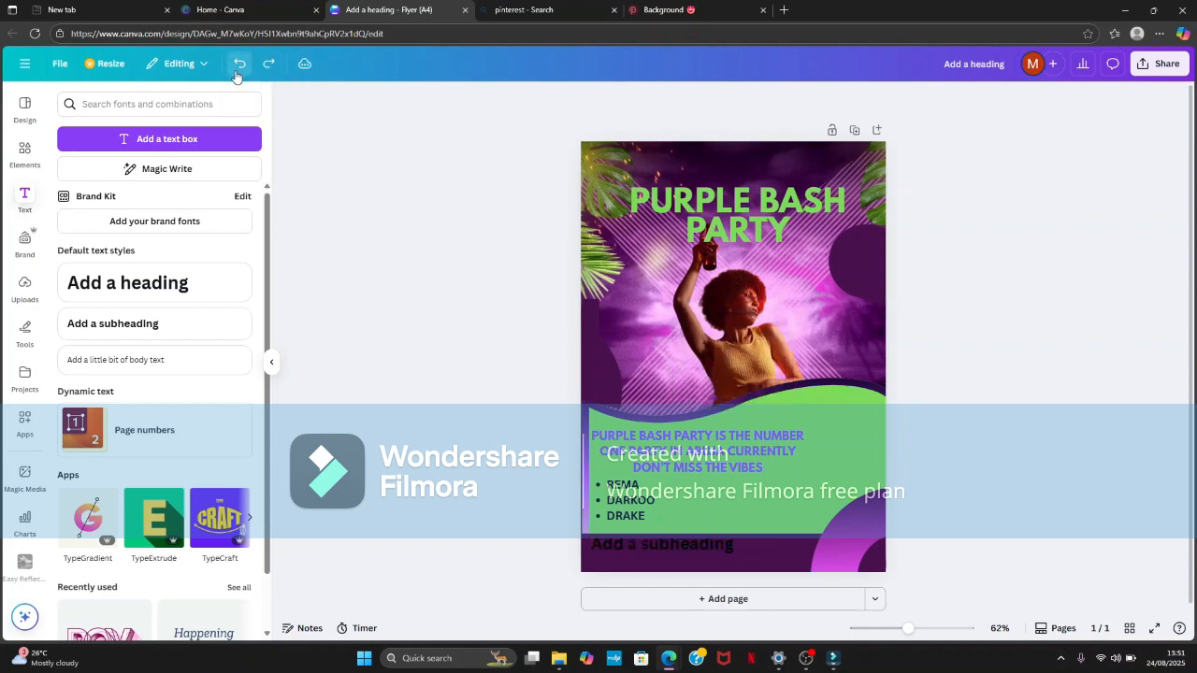
- Undo the footer subheading and the dark purple footer band across the page's lower edge
{"action": "left_click", "coordinate": [237, 76]}
{"action": "left_click", "coordinate": [237, 76]}
{"action": "left_click", "coordinate": [236, 76]}
{"action": "left_click", "coordinate": [235, 77]}
{"action": "left_click", "coordinate": [235, 76]}
{"action": "left_click", "coordinate": [234, 76]}
{"action": "left_click", "coordinate": [234, 76]}
{"action": "left_click", "coordinate": [234, 76]}
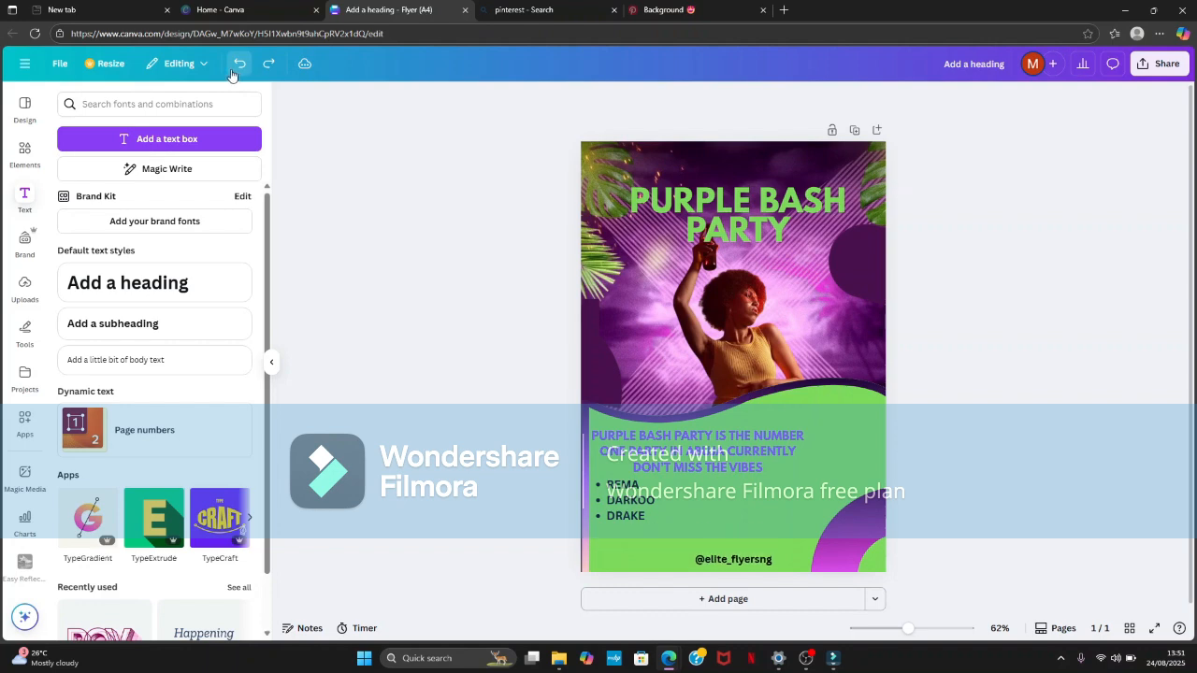
- Undo the handle text on the green area and the decorative dark purple shapes around the page
{"action": "left_click", "coordinate": [233, 75]}
{"action": "left_click", "coordinate": [233, 75]}
{"action": "left_click", "coordinate": [232, 74]}
{"action": "left_click", "coordinate": [232, 74]}
{"action": "left_click", "coordinate": [232, 74]}
{"action": "left_click", "coordinate": [232, 73]}
{"action": "left_click", "coordinate": [232, 74]}
{"action": "left_click", "coordinate": [231, 74]}
{"action": "left_click", "coordinate": [232, 74]}
{"action": "left_click", "coordinate": [232, 74]}
{"action": "left_click", "coordinate": [231, 73]}
{"action": "left_click", "coordinate": [232, 73]}
{"action": "left_click", "coordinate": [232, 73]}
{"action": "left_click", "coordinate": [232, 74]}
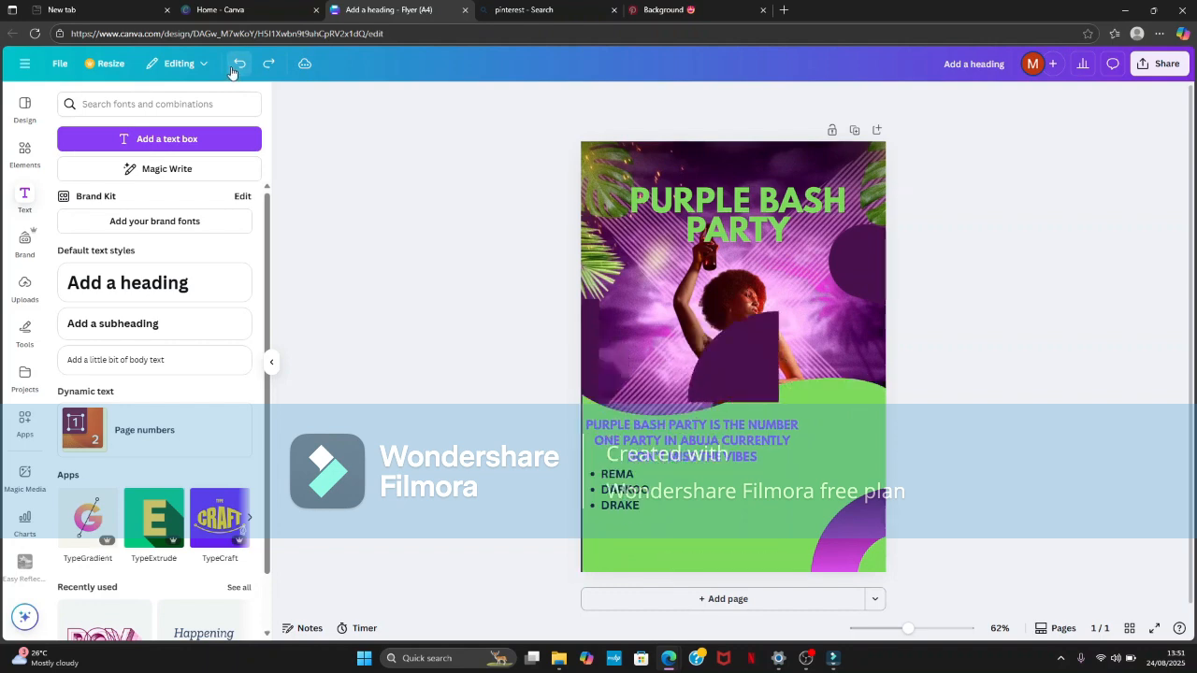
{"action": "left_click", "coordinate": [231, 74]}
{"action": "left_click", "coordinate": [232, 74]}
{"action": "left_click", "coordinate": [232, 73]}
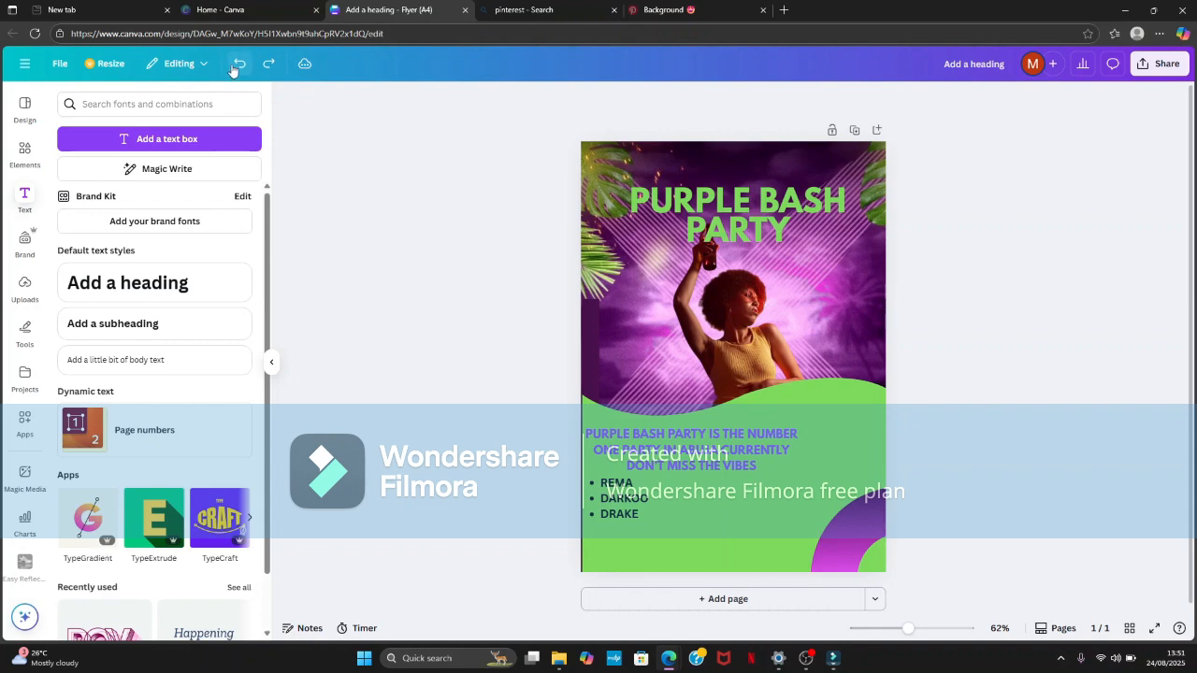
- Undo the event text's purple bold formatting and its wording back through the artist list and third line
{"action": "left_click", "coordinate": [237, 68]}
{"action": "left_click", "coordinate": [237, 69]}
{"action": "left_click", "coordinate": [238, 69]}
{"action": "left_click", "coordinate": [237, 68]}
{"action": "left_click", "coordinate": [238, 68]}
{"action": "left_click", "coordinate": [232, 73]}
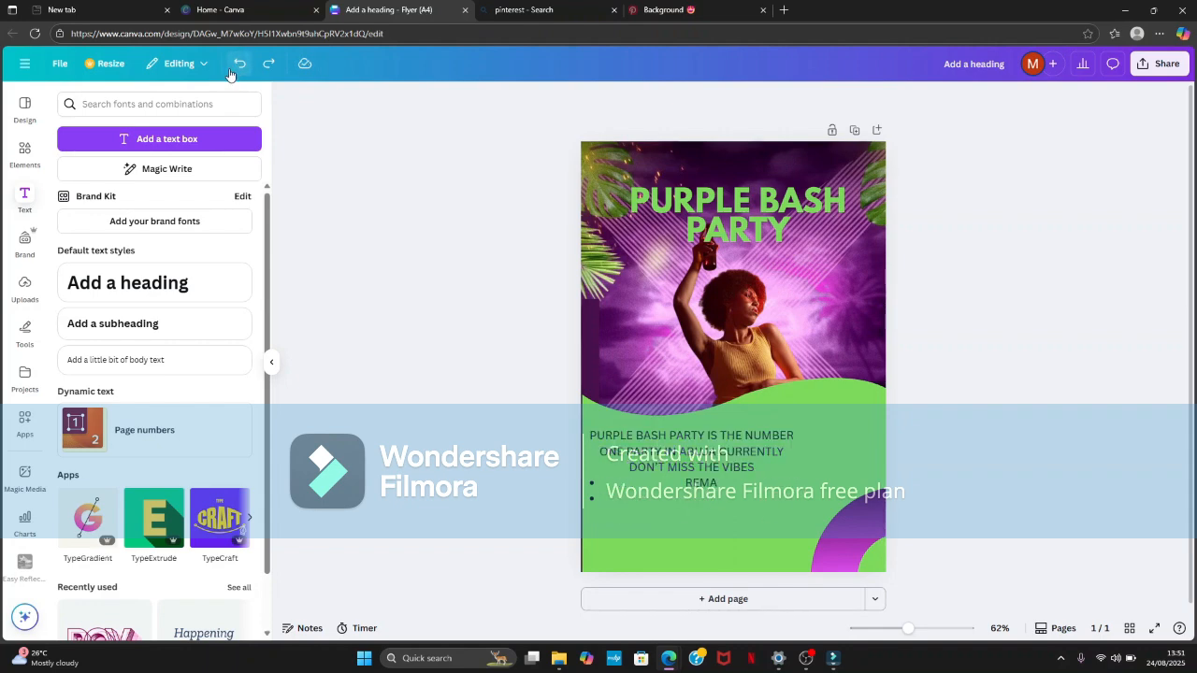
{"action": "left_click", "coordinate": [237, 66]}
{"action": "left_click", "coordinate": [237, 65]}
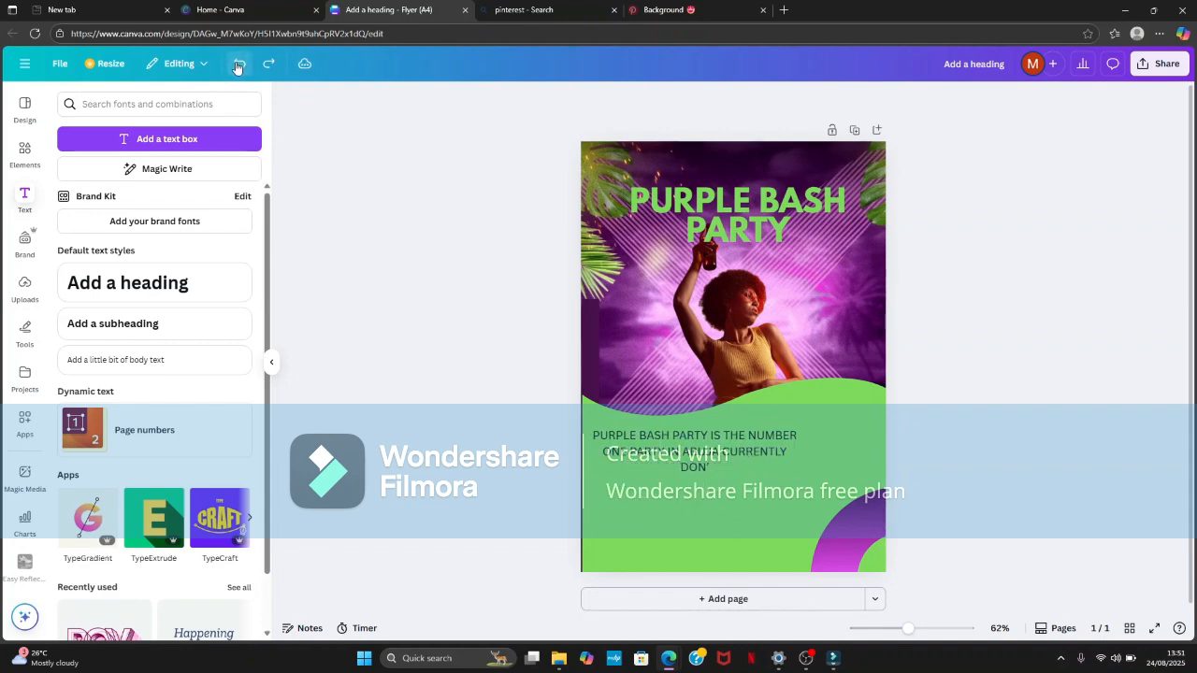
{"action": "left_click", "coordinate": [237, 65]}
{"action": "left_click", "coordinate": [237, 65]}
{"action": "left_click", "coordinate": [237, 66]}
{"action": "left_click", "coordinate": [238, 66]}
{"action": "left_click", "coordinate": [237, 66]}
{"action": "left_click", "coordinate": [236, 66]}
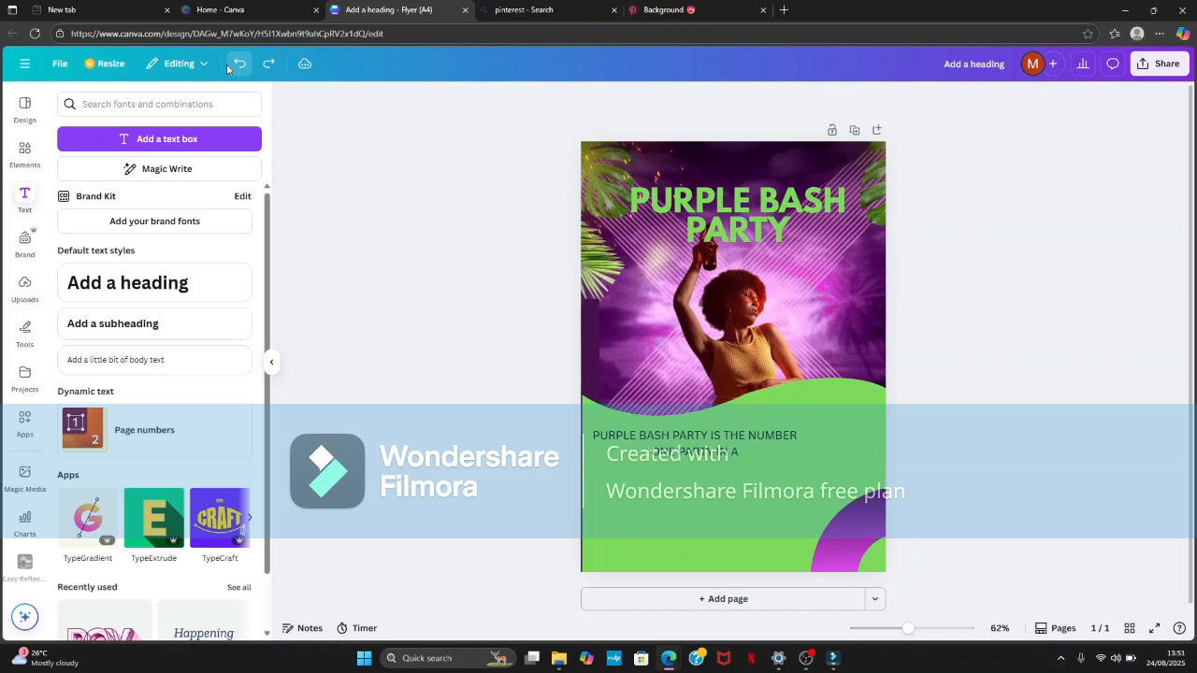
- Undo the remaining event text and the woman cutout's placement behind the wavy shape
{"action": "left_click", "coordinate": [235, 67]}
{"action": "left_click", "coordinate": [235, 68]}
{"action": "left_click", "coordinate": [233, 68]}
{"action": "left_click", "coordinate": [233, 69]}
{"action": "left_click", "coordinate": [235, 69]}
{"action": "left_click", "coordinate": [235, 69]}
{"action": "left_click", "coordinate": [236, 70]}
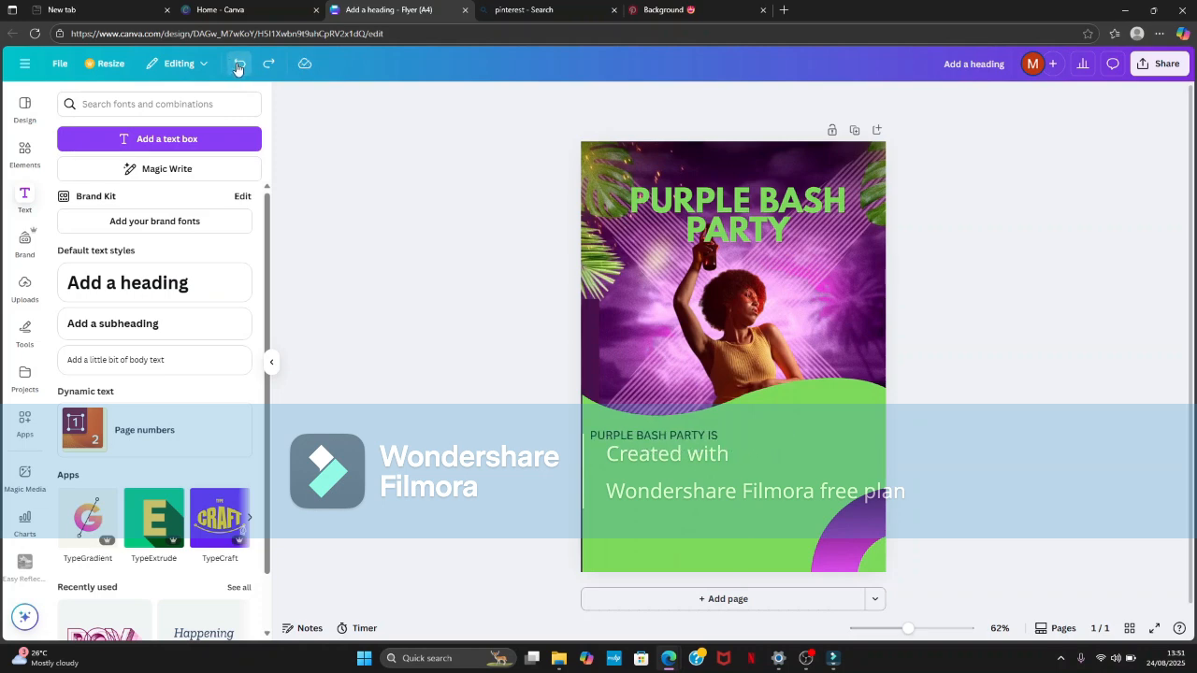
{"action": "left_click", "coordinate": [238, 71]}
{"action": "left_click", "coordinate": [240, 71]}
{"action": "left_click", "coordinate": [241, 72]}
{"action": "left_click", "coordinate": [242, 72]}
{"action": "left_click", "coordinate": [242, 72]}
{"action": "left_click", "coordinate": [243, 69]}
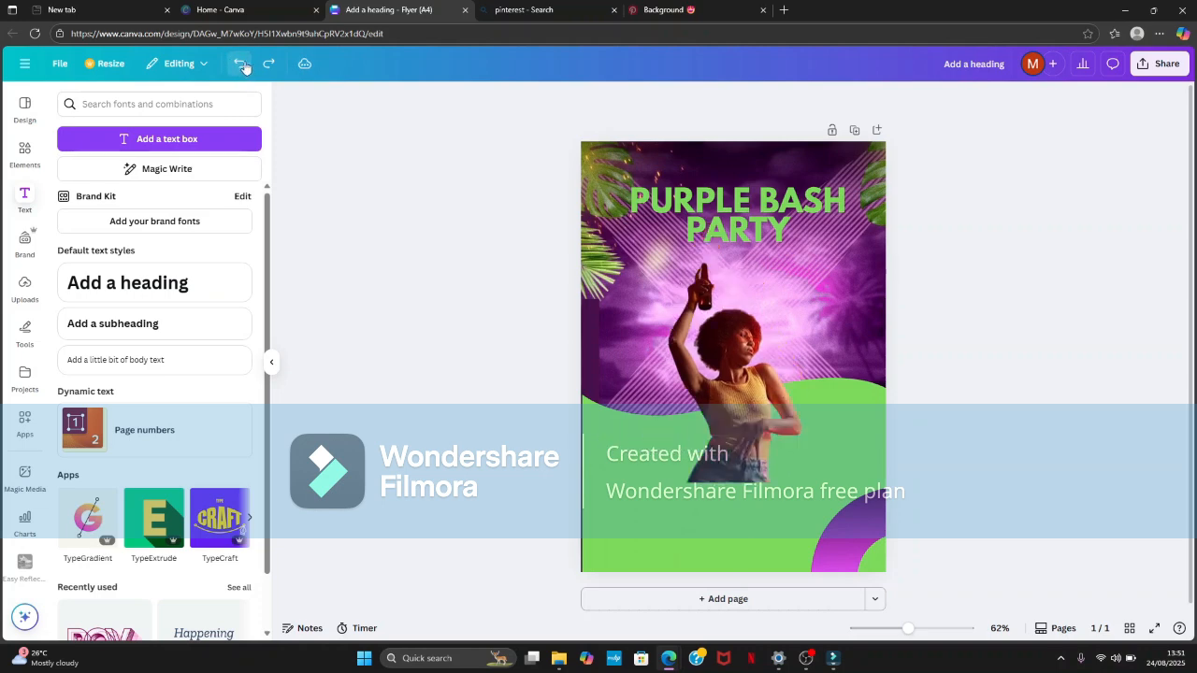
- Undo the insertion of the woman cutout and the wavy shape with its green recolouring
{"action": "left_click", "coordinate": [244, 67]}
{"action": "left_click", "coordinate": [245, 65]}
{"action": "left_click", "coordinate": [244, 65]}
{"action": "left_click", "coordinate": [244, 65]}
{"action": "left_click", "coordinate": [243, 65]}
{"action": "left_click", "coordinate": [243, 66]}
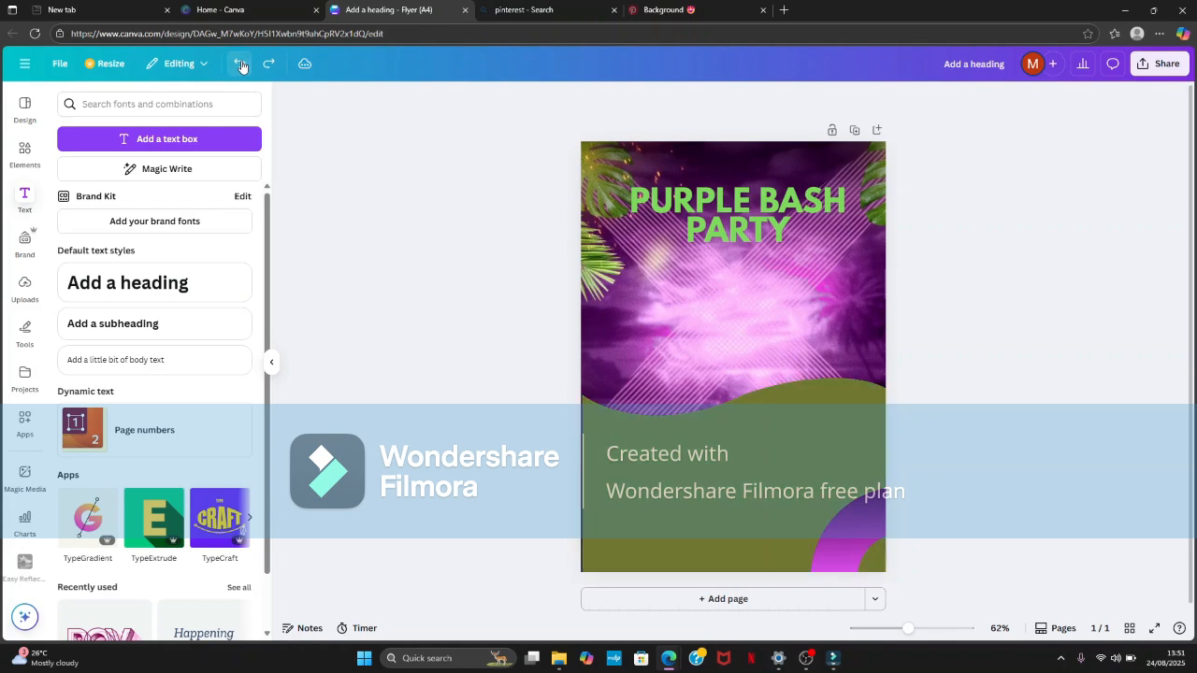
{"action": "left_click", "coordinate": [242, 66]}
{"action": "left_click", "coordinate": [242, 65]}
{"action": "left_click", "coordinate": [241, 65]}
{"action": "left_click", "coordinate": [241, 66]}
{"action": "left_click", "coordinate": [241, 65]}
- Undo the olive quarter-ring in the page's lower corner and the heading's font, colour and spacing changes
{"action": "left_click", "coordinate": [241, 66]}
{"action": "left_click", "coordinate": [241, 66]}
{"action": "left_click", "coordinate": [242, 65]}
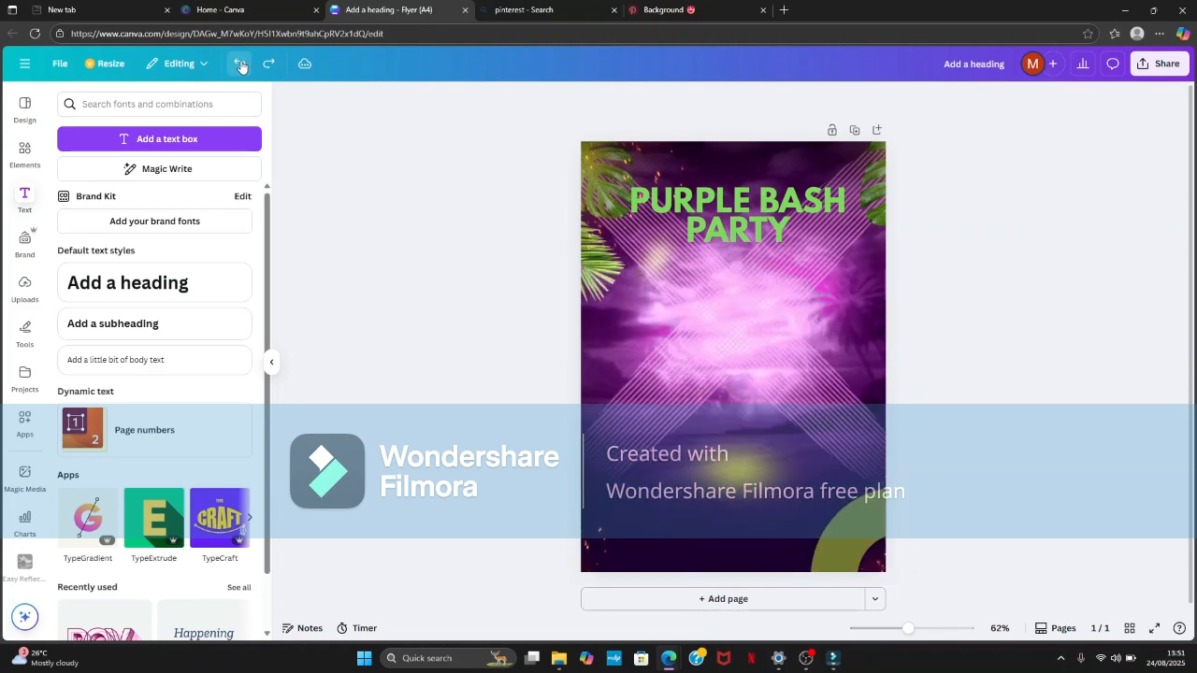
{"action": "left_click", "coordinate": [241, 65]}
{"action": "left_click", "coordinate": [241, 65]}
- Undo the "PURPLE BASH PARTY" wording and the heading itself, back to the bare tropical background
{"action": "left_click", "coordinate": [241, 66]}
{"action": "left_click", "coordinate": [241, 65]}
{"action": "left_click", "coordinate": [241, 65]}
{"action": "left_click", "coordinate": [241, 65]}
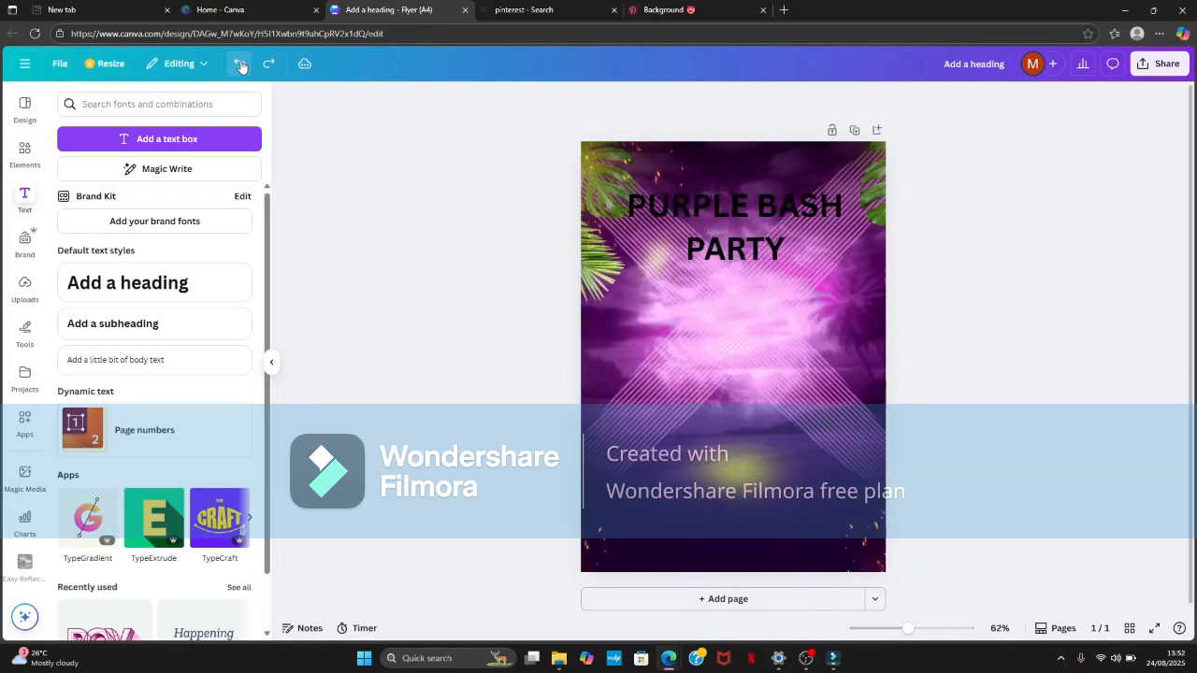
{"action": "left_click", "coordinate": [241, 65]}
{"action": "left_click", "coordinate": [241, 65]}
{"action": "left_click", "coordinate": [241, 65]}
{"action": "left_click", "coordinate": [241, 65]}
{"action": "left_click", "coordinate": [241, 65]}
{"action": "left_click", "coordinate": [241, 65]}
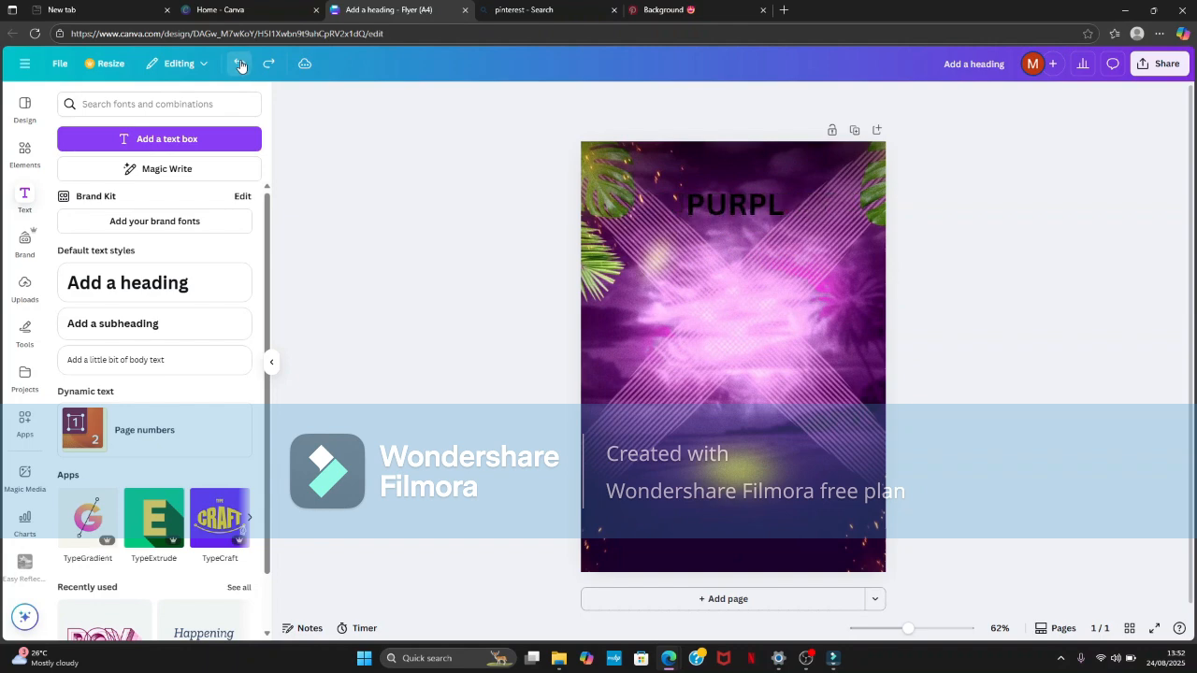
{"action": "left_click", "coordinate": [241, 66]}
{"action": "left_click", "coordinate": [241, 65]}
{"action": "left_click", "coordinate": [241, 66]}
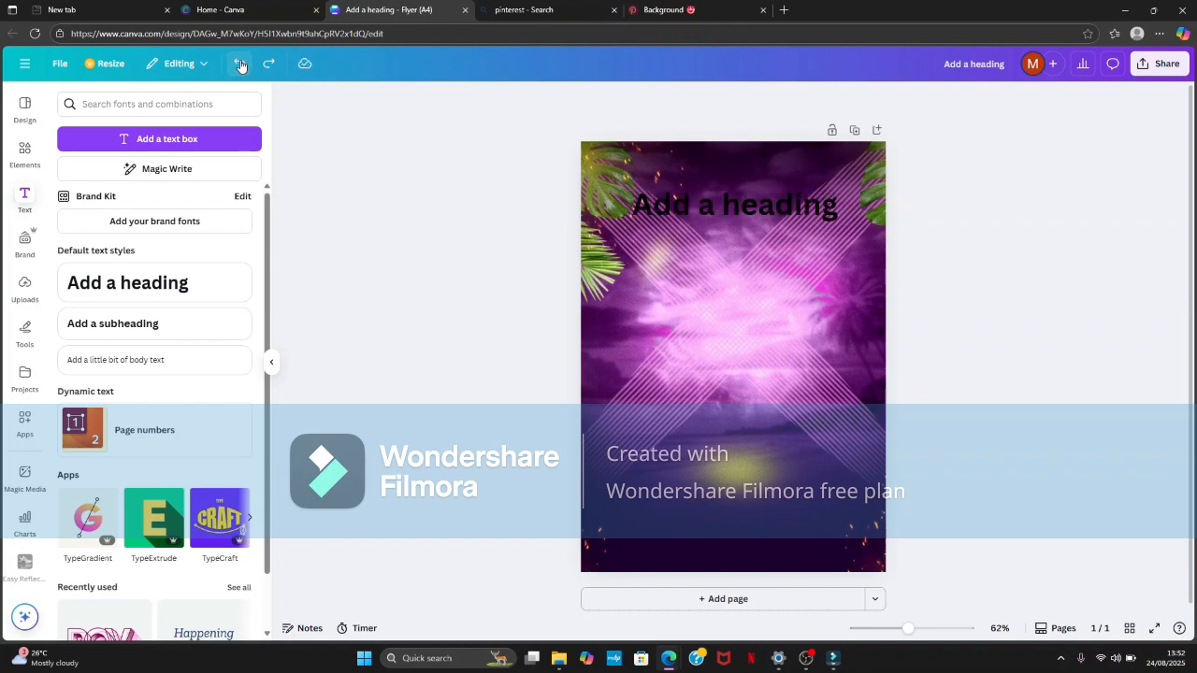
{"action": "left_click", "coordinate": [241, 66]}
{"action": "left_click", "coordinate": [241, 66]}
{"action": "left_click", "coordinate": [242, 66]}
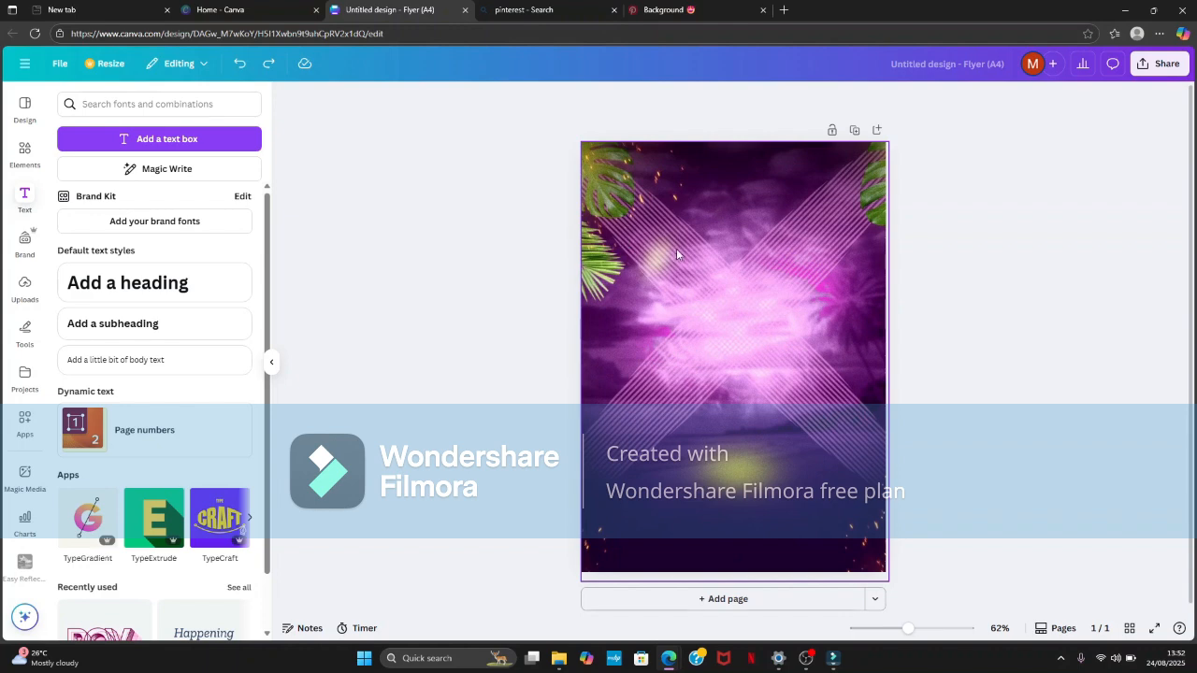
- Redo adding the heading, moving it near the page's top and wording it "PURPLE BASH PARTY" on two lines
{"action": "left_click", "coordinate": [268, 63]}
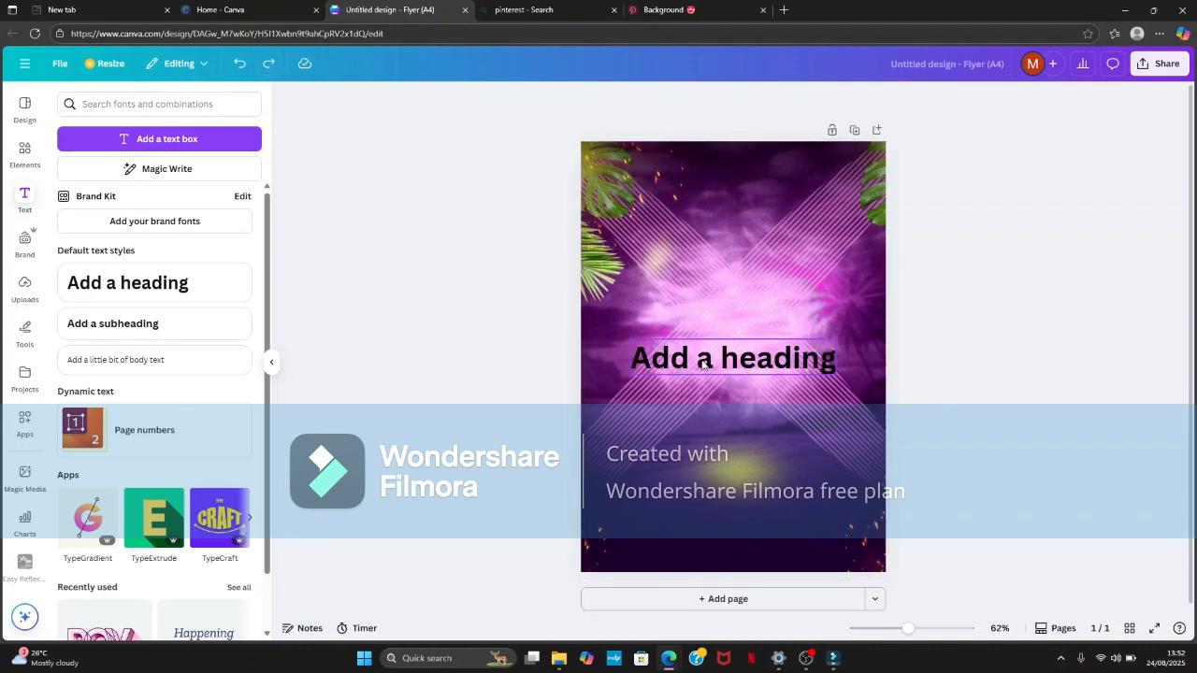
{"action": "left_click", "coordinate": [269, 63]}
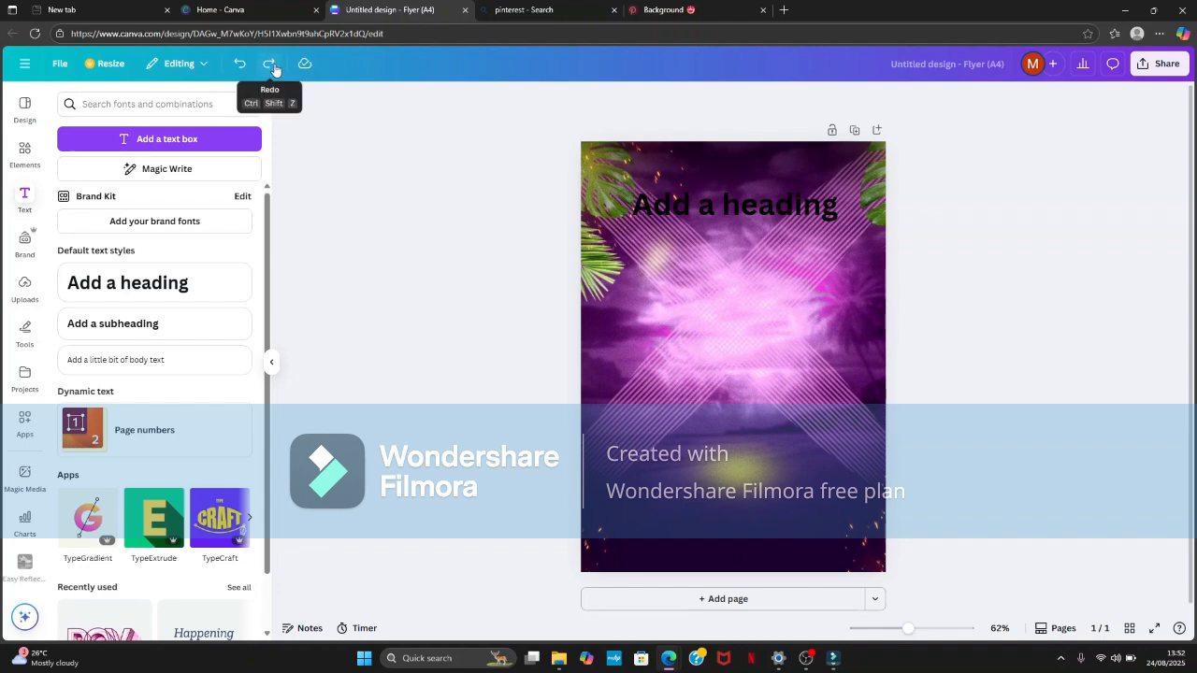
{"action": "left_click", "coordinate": [268, 64]}
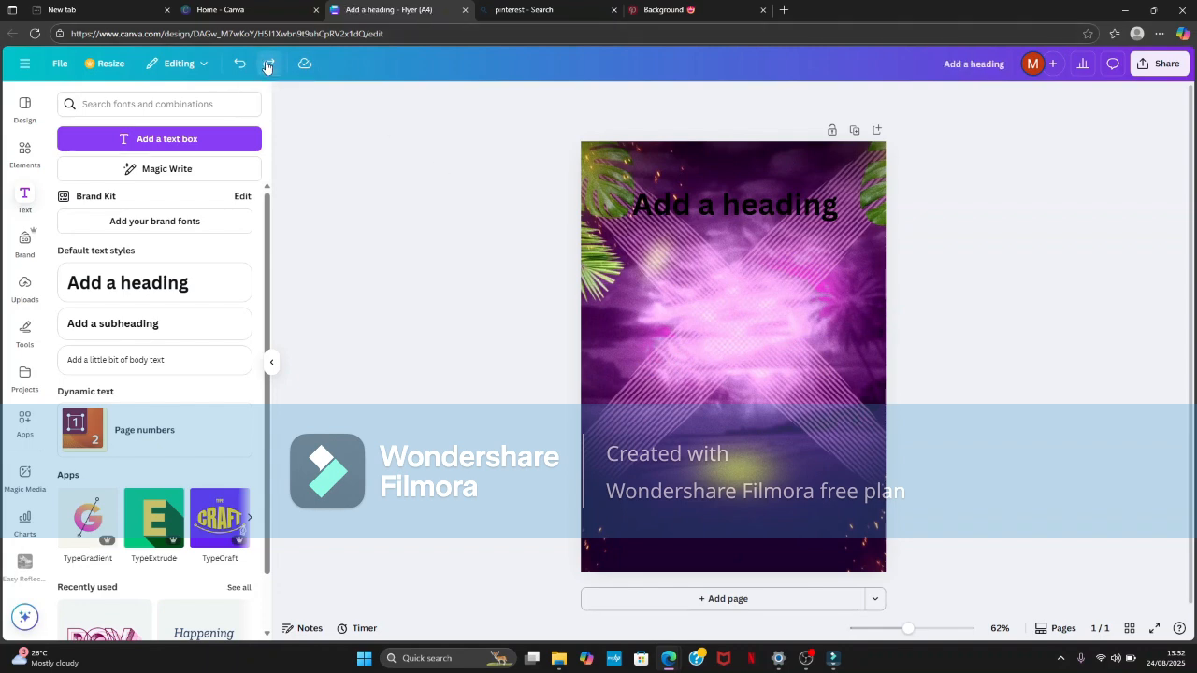
{"action": "left_click", "coordinate": [268, 64]}
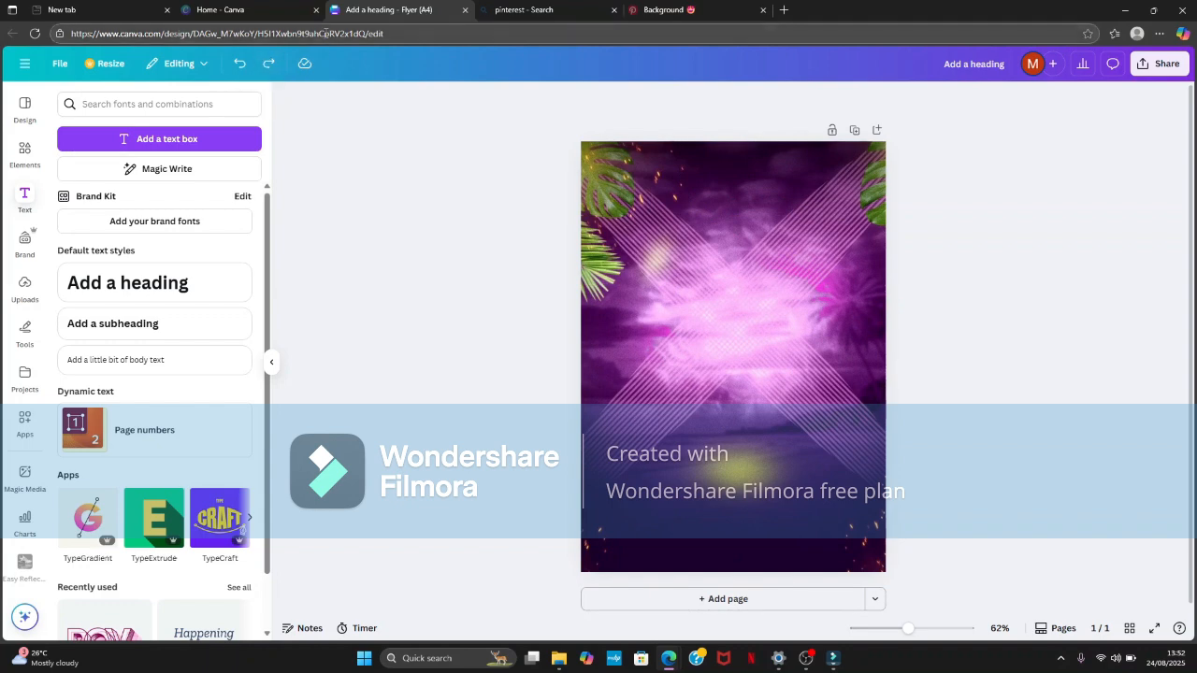
{"action": "left_click", "coordinate": [266, 73]}
{"action": "left_click", "coordinate": [265, 73]}
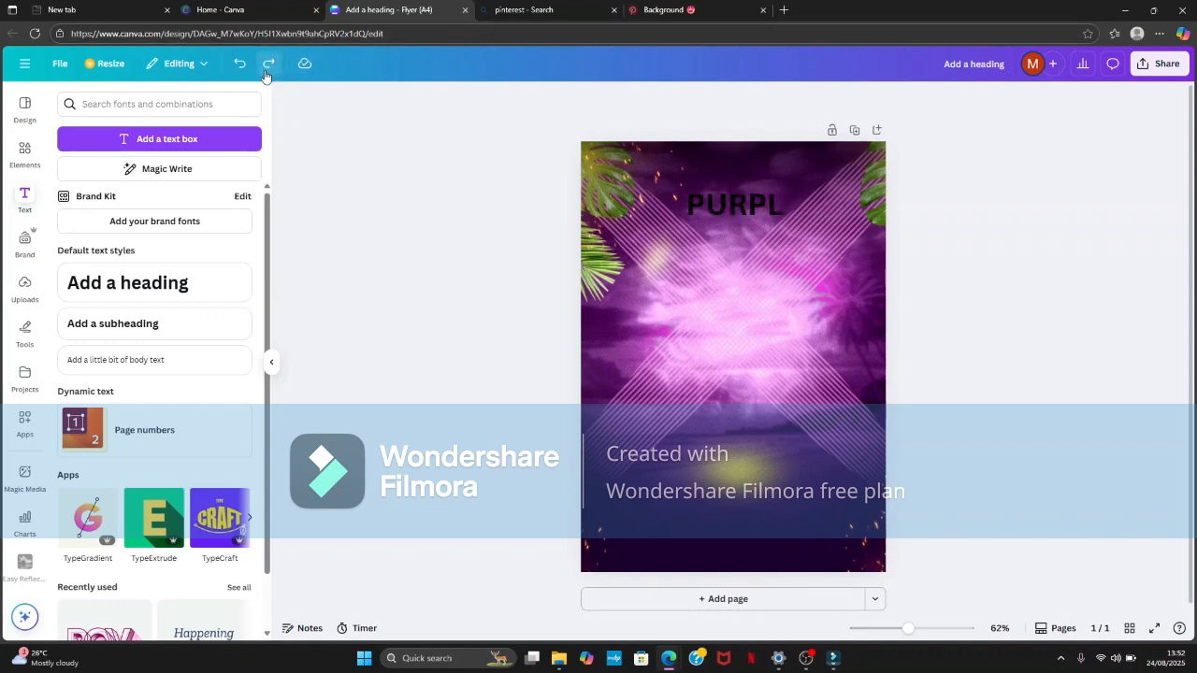
{"action": "left_click", "coordinate": [266, 73]}
{"action": "left_click", "coordinate": [265, 73]}
{"action": "left_click", "coordinate": [268, 69]}
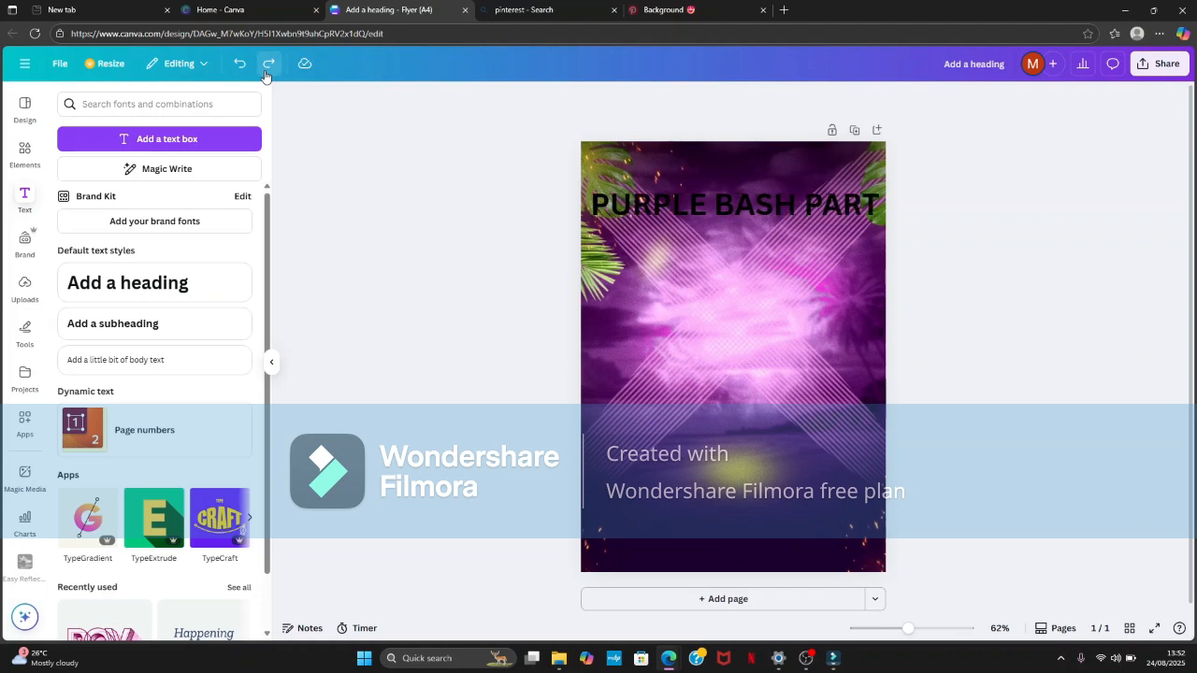
{"action": "left_click", "coordinate": [268, 69]}
{"action": "left_click", "coordinate": [266, 70]}
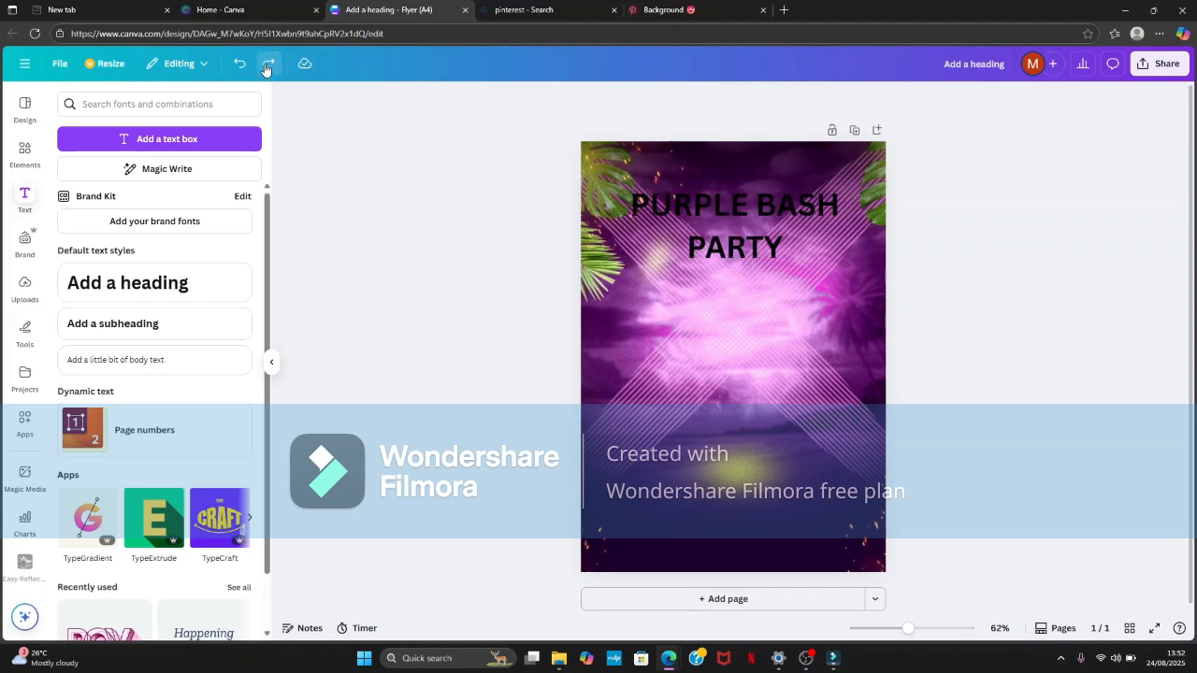
- Redo the heading's resizing, font change, green colour and tighter line spacing
{"action": "left_click", "coordinate": [265, 69]}
{"action": "left_click", "coordinate": [265, 69]}
{"action": "left_click", "coordinate": [267, 69]}
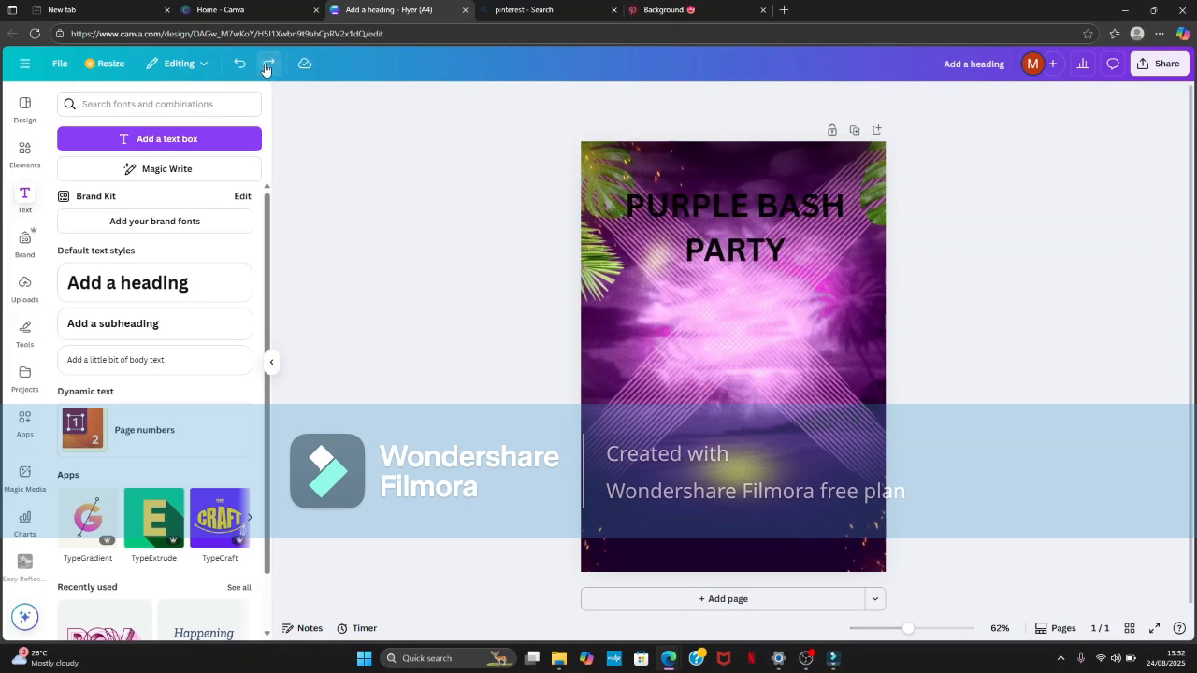
{"action": "left_click", "coordinate": [267, 69]}
{"action": "left_click", "coordinate": [267, 69]}
{"action": "left_click", "coordinate": [266, 69]}
{"action": "left_click", "coordinate": [266, 69]}
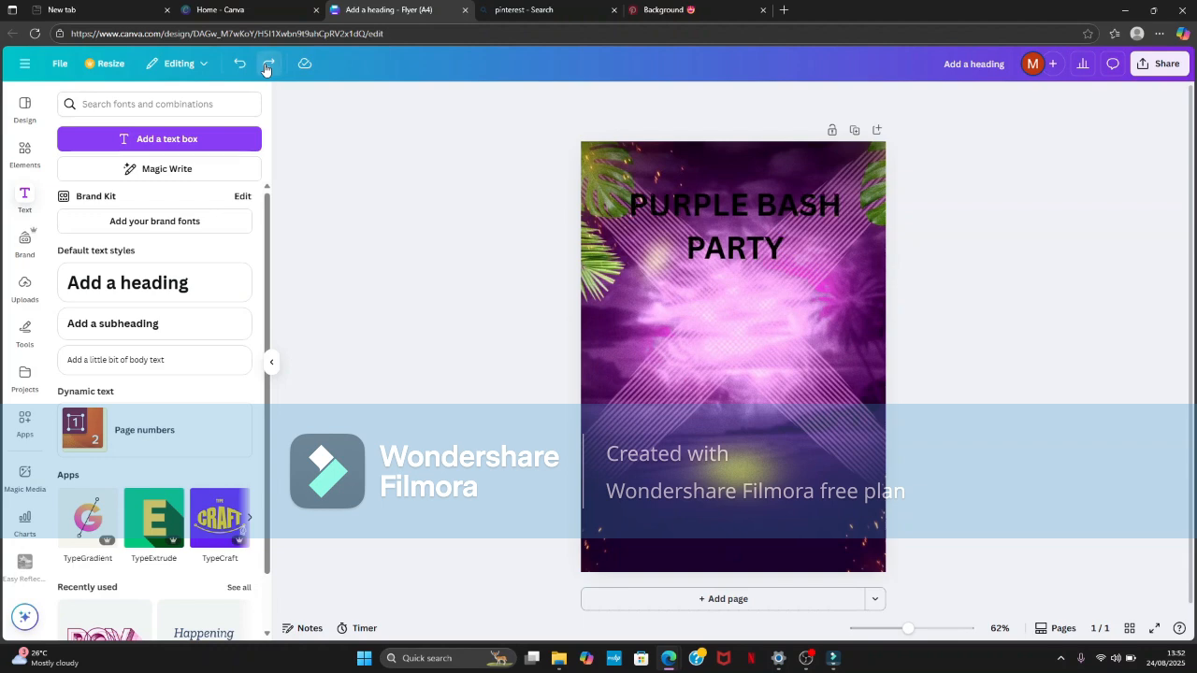
{"action": "left_click", "coordinate": [267, 69]}
{"action": "left_click", "coordinate": [266, 69]}
{"action": "left_click", "coordinate": [267, 69]}
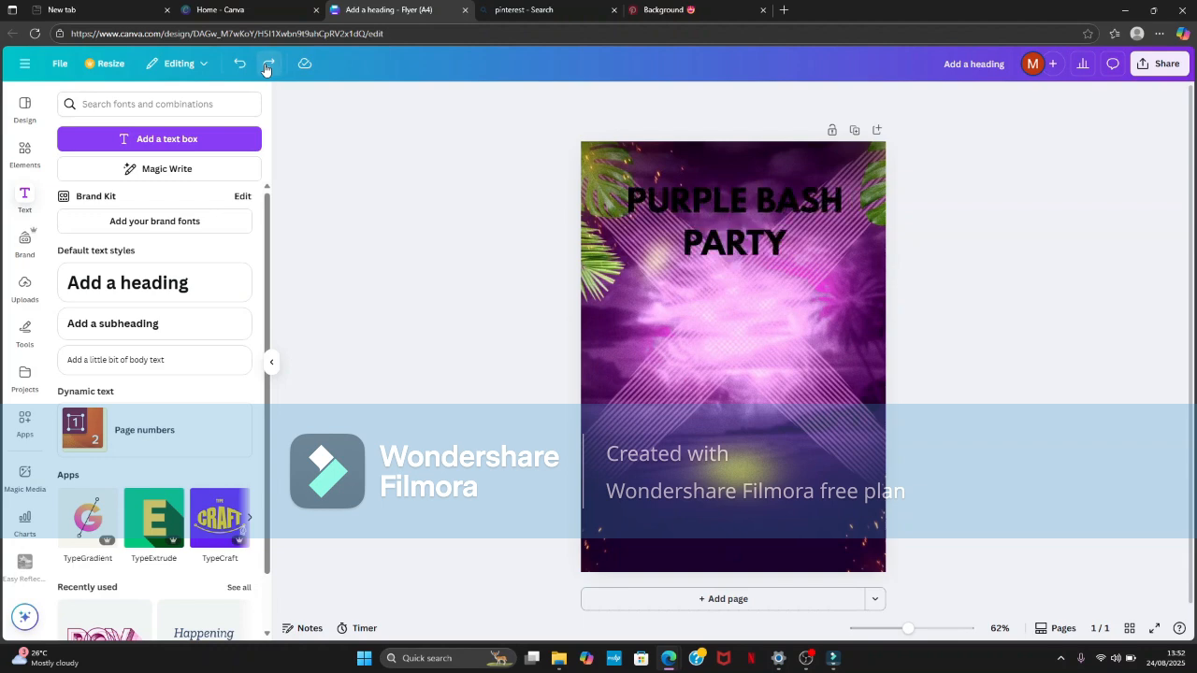
{"action": "left_click", "coordinate": [266, 69]}
{"action": "left_click", "coordinate": [269, 69]}
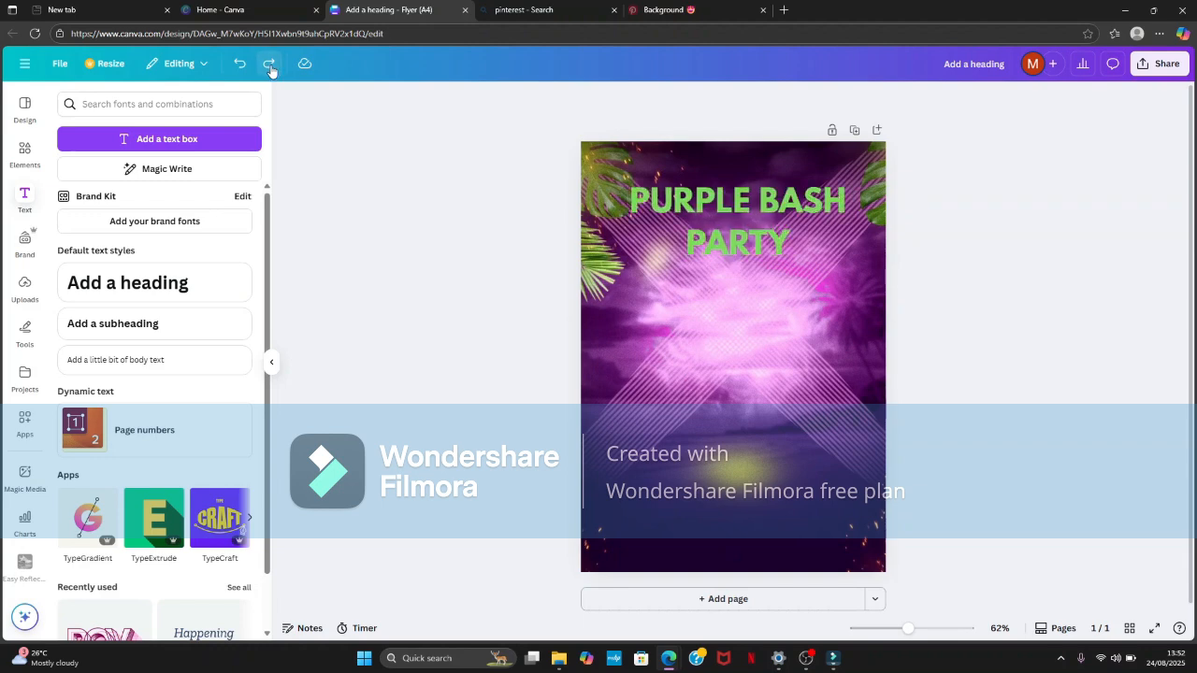
{"action": "left_click", "coordinate": [269, 69]}
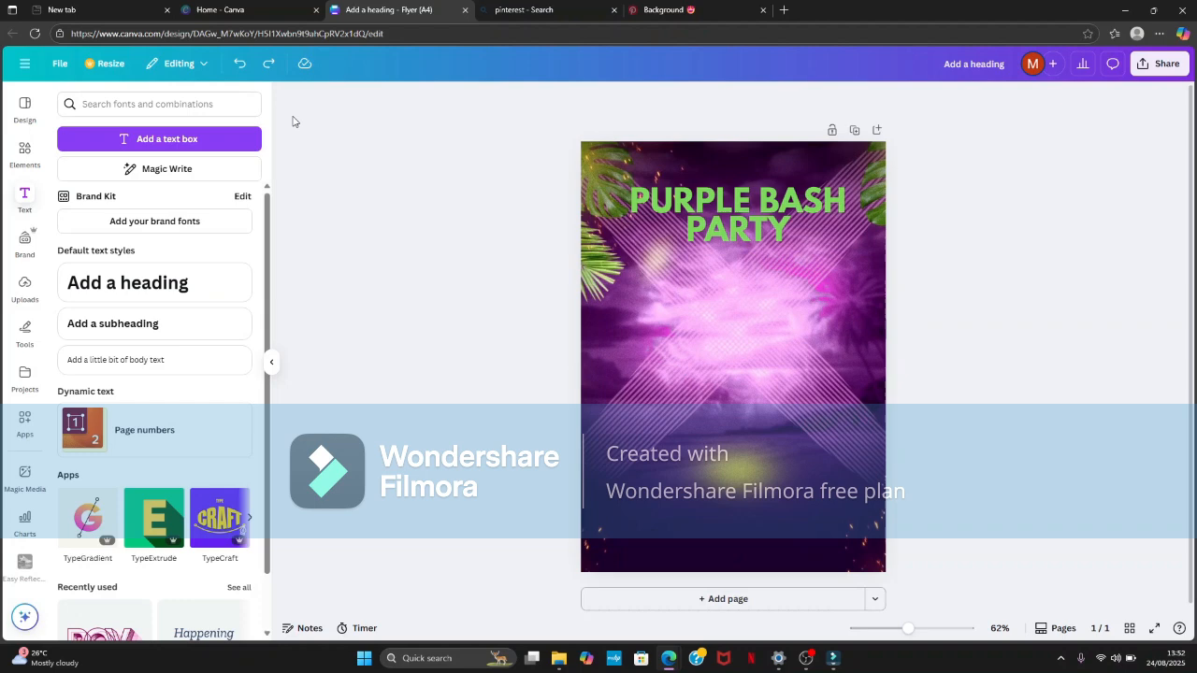
- Redo adding the olive quarter-ring, rotating it and moving it into the page's lower-right corner
{"action": "left_click", "coordinate": [270, 67]}
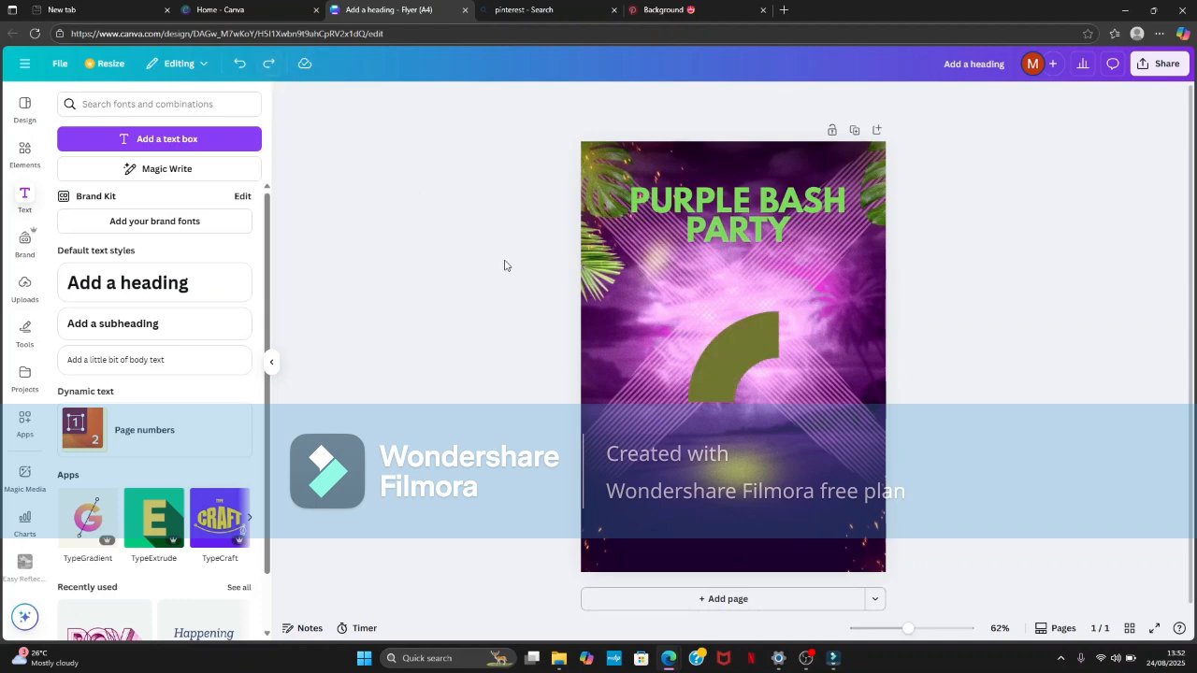
{"action": "left_click", "coordinate": [273, 72]}
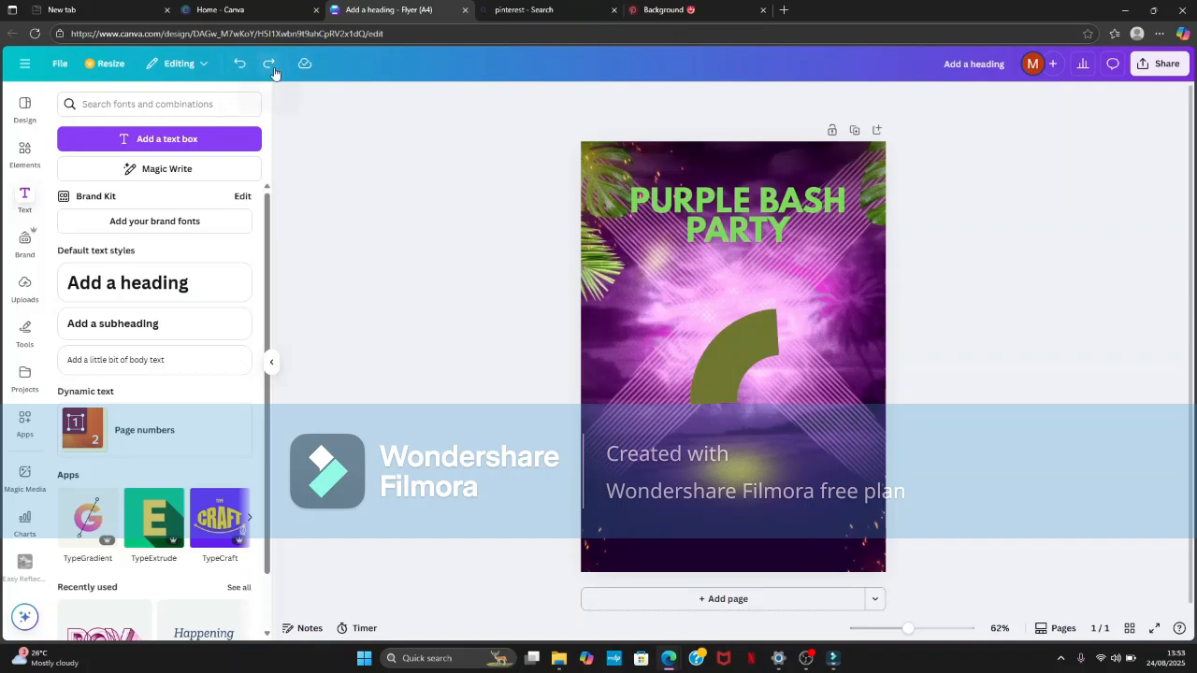
{"action": "left_click", "coordinate": [271, 68]}
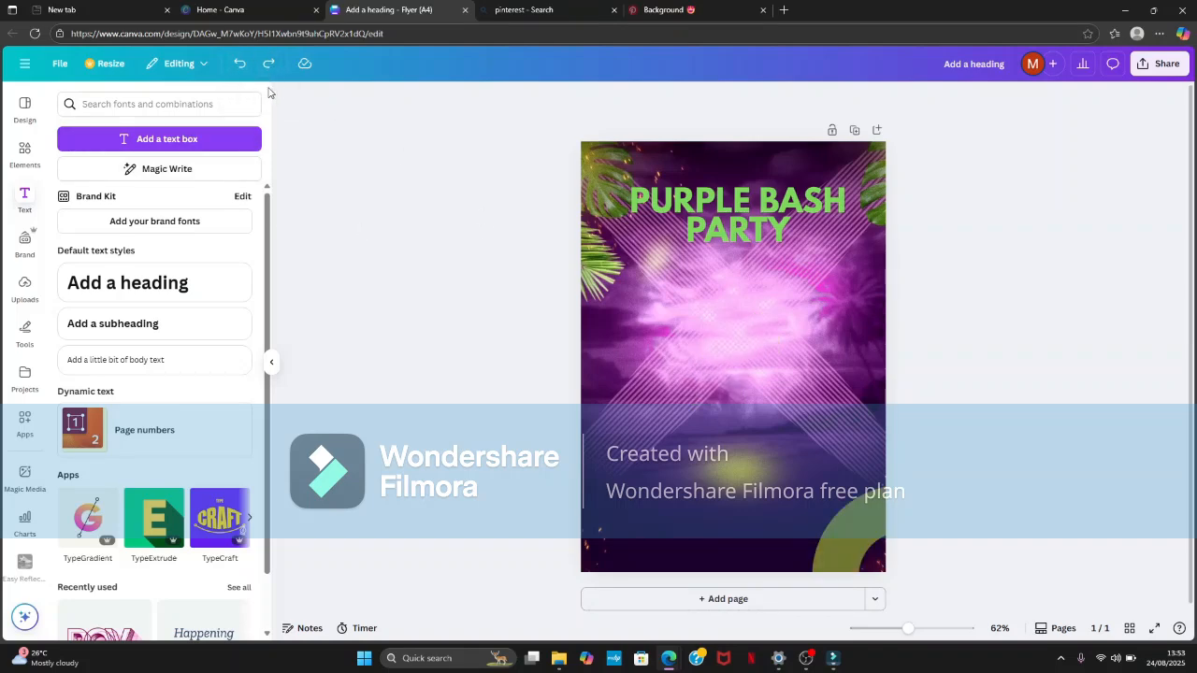
- Redo adding the olive wave shape, stretching it across the page's width and moving it up below the heading
{"action": "left_click", "coordinate": [268, 71]}
{"action": "left_click", "coordinate": [269, 71]}
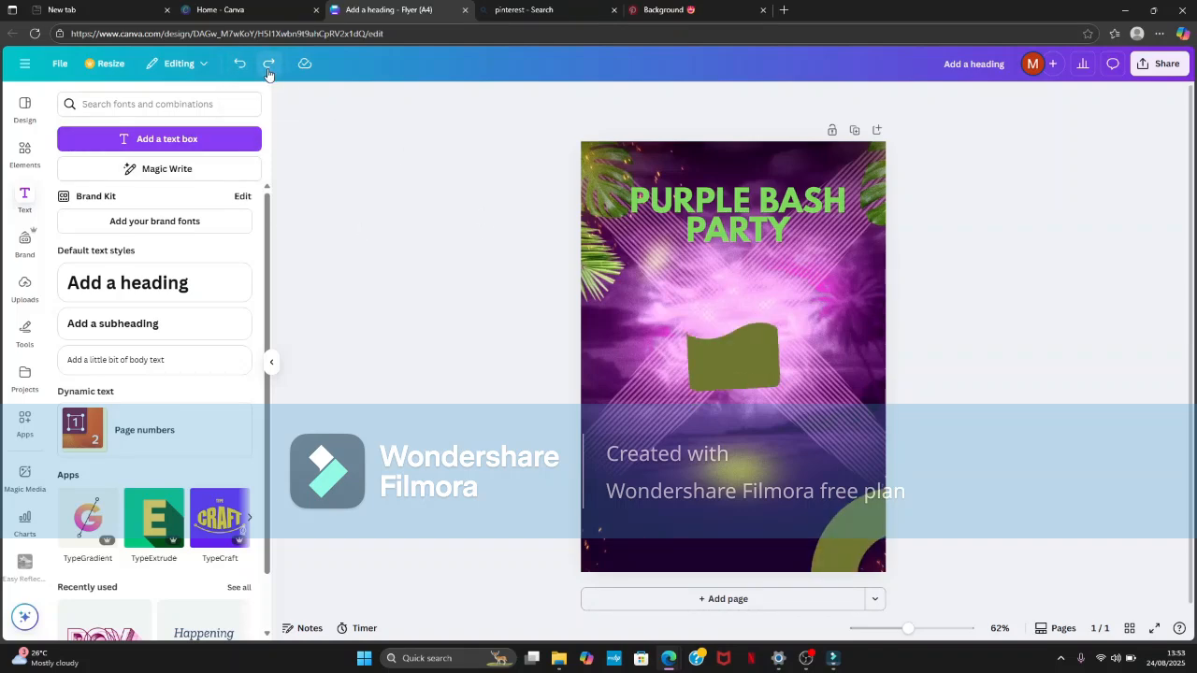
{"action": "left_click", "coordinate": [268, 71]}
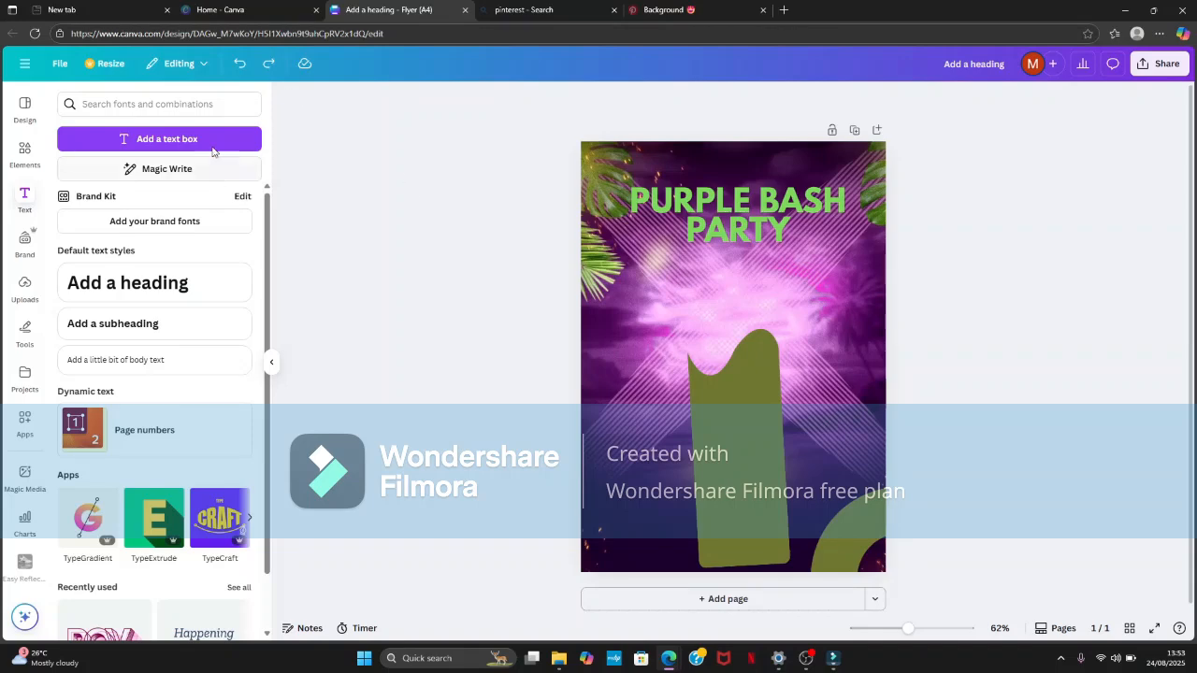
{"action": "left_click", "coordinate": [268, 69]}
{"action": "left_click", "coordinate": [267, 70]}
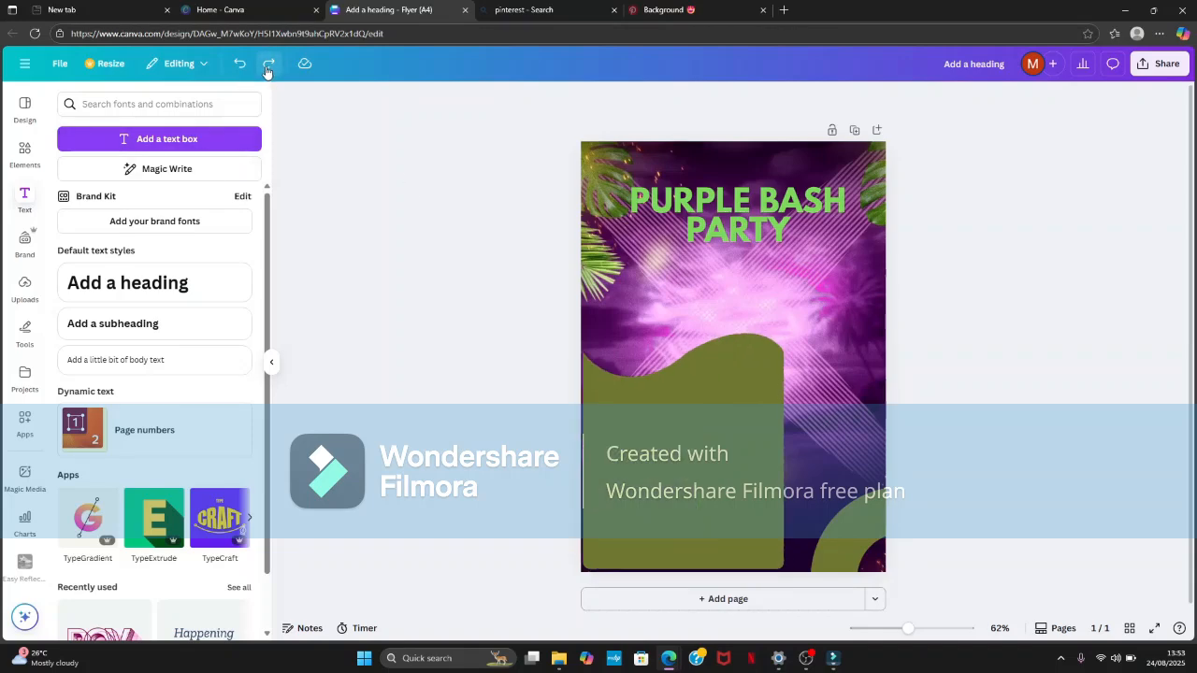
{"action": "left_click", "coordinate": [267, 71]}
{"action": "left_click", "coordinate": [268, 70]}
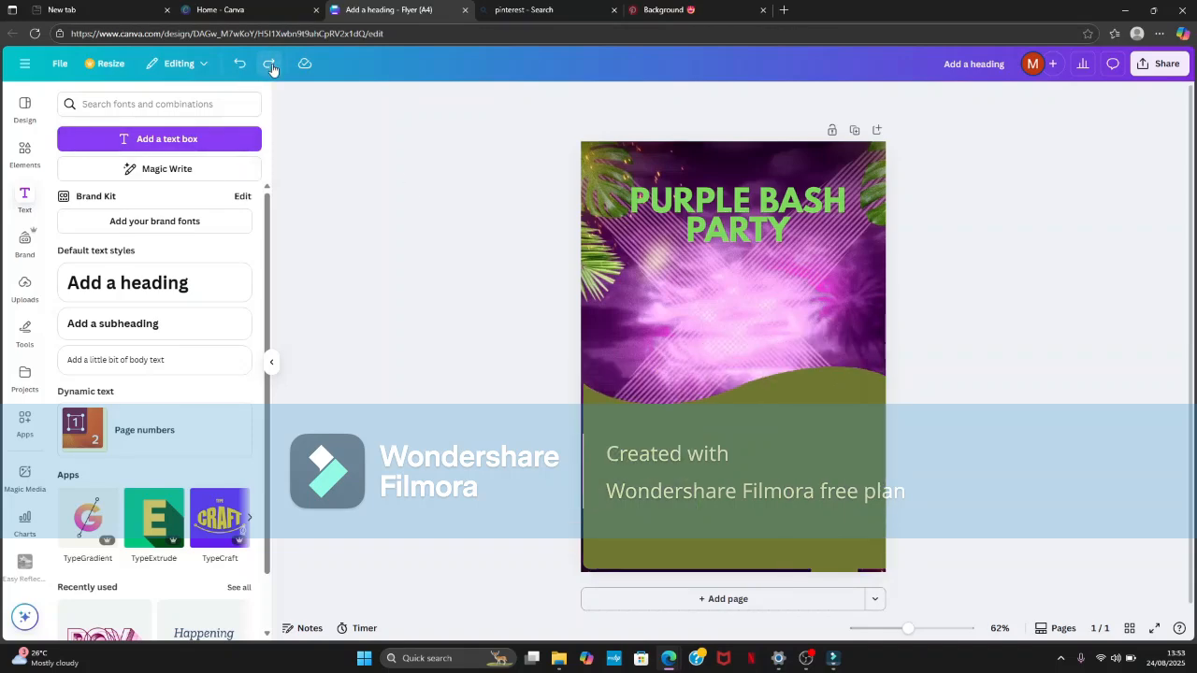
{"action": "left_click", "coordinate": [268, 72]}
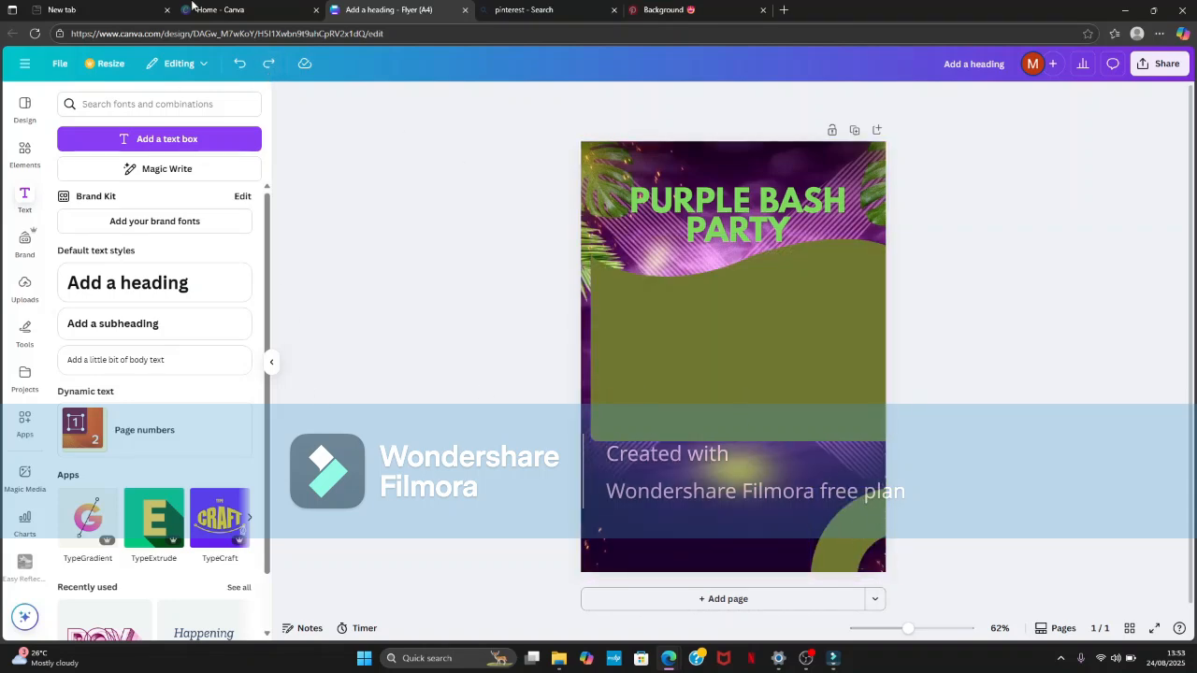
- Redo the quarter-ring's gradient recolouring, through to the purple-to-magenta gradient
{"action": "left_click", "coordinate": [270, 74]}
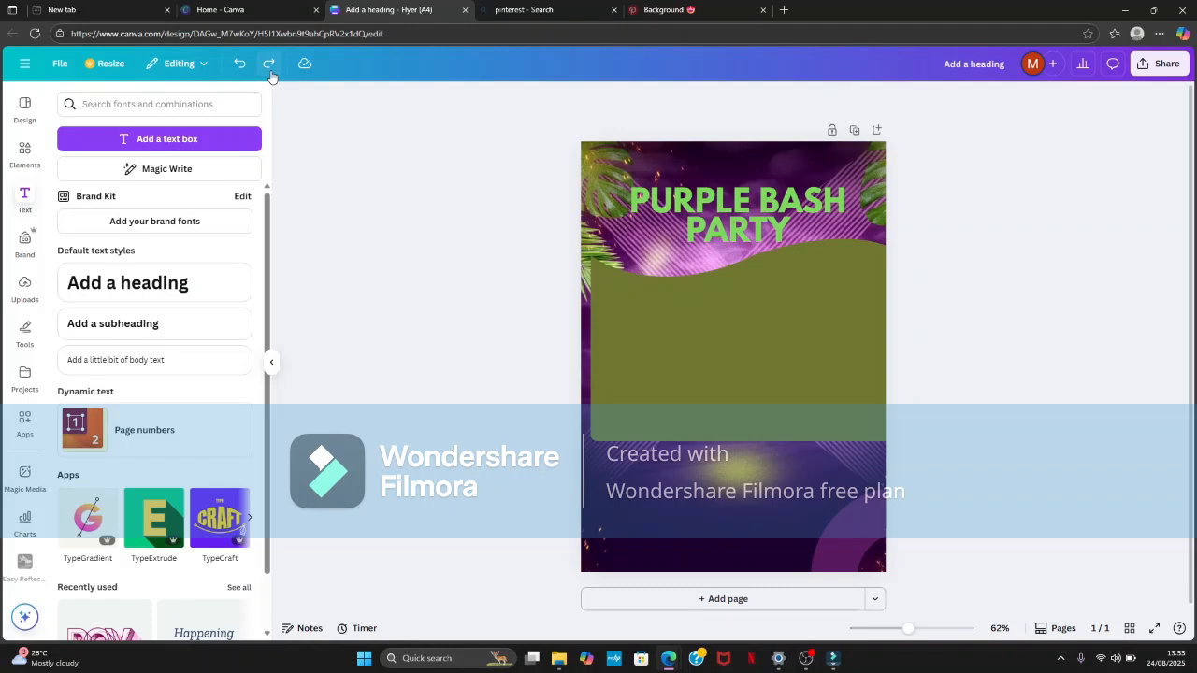
{"action": "left_click", "coordinate": [270, 65]}
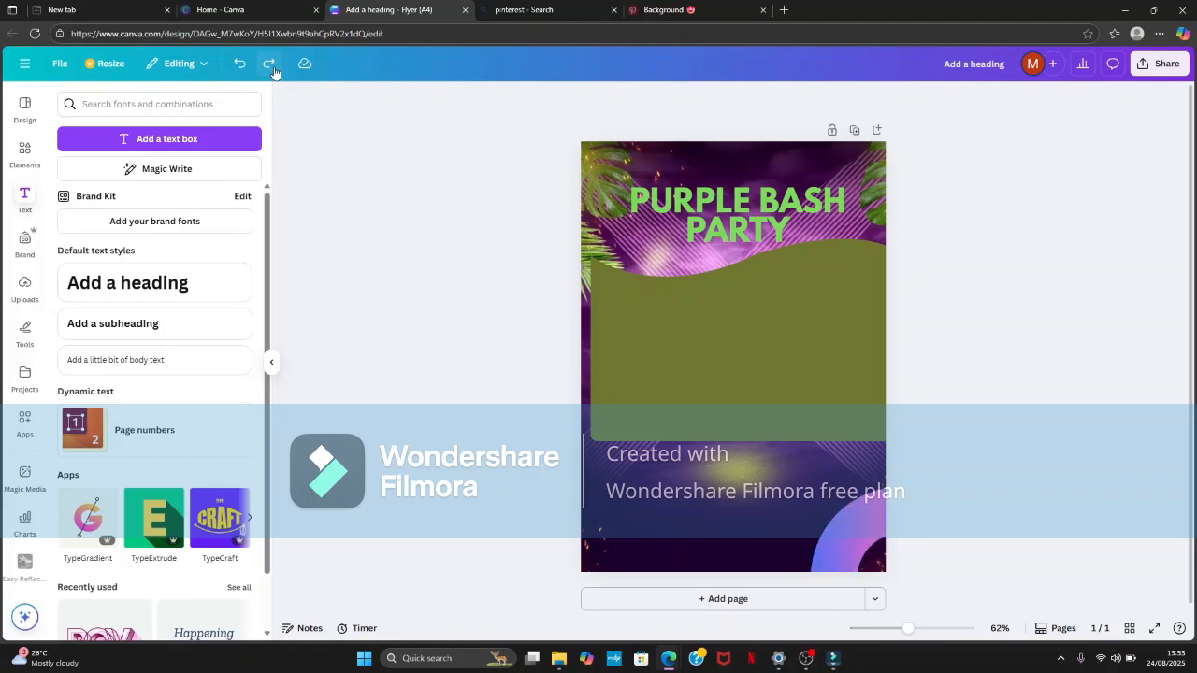
{"action": "left_click", "coordinate": [270, 66]}
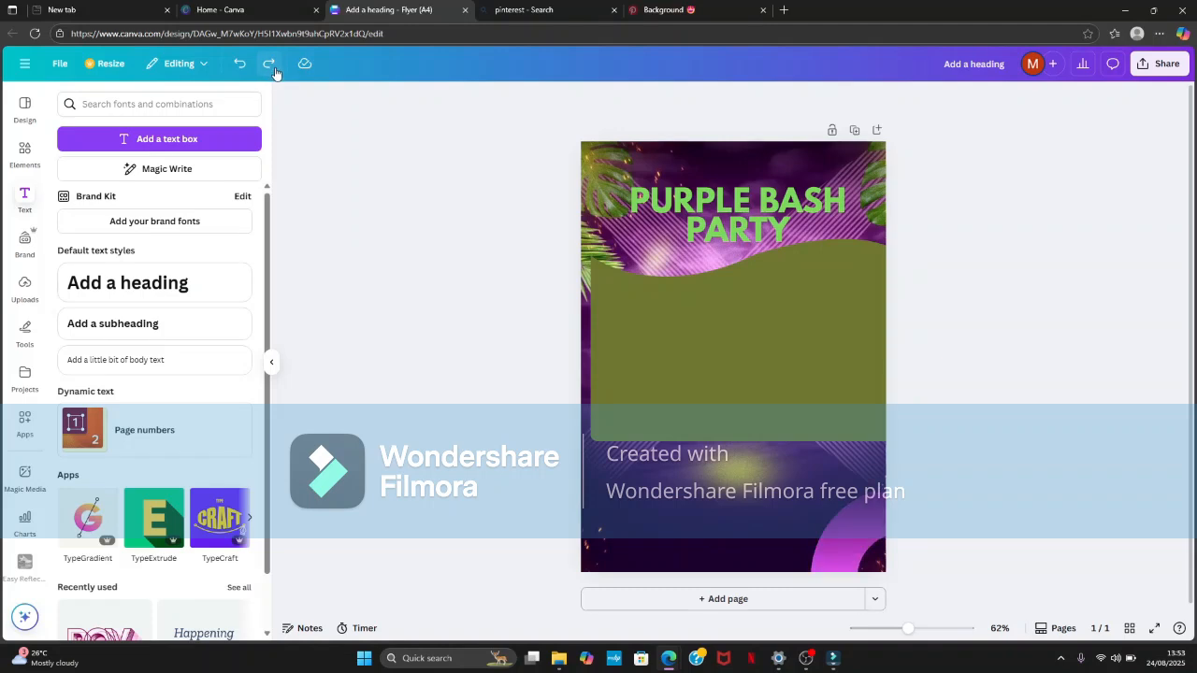
- Redo moving the wave down to the page's lower edge and recolouring it black, green and finally light green
{"action": "left_click", "coordinate": [273, 68]}
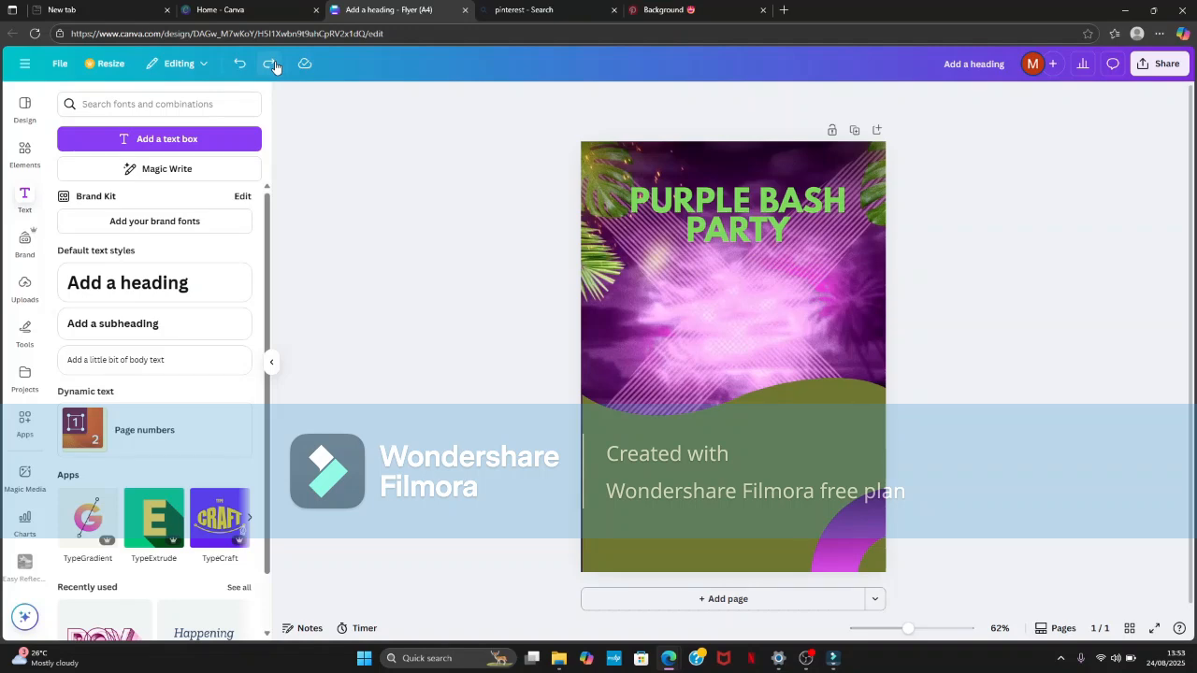
{"action": "left_click", "coordinate": [274, 67]}
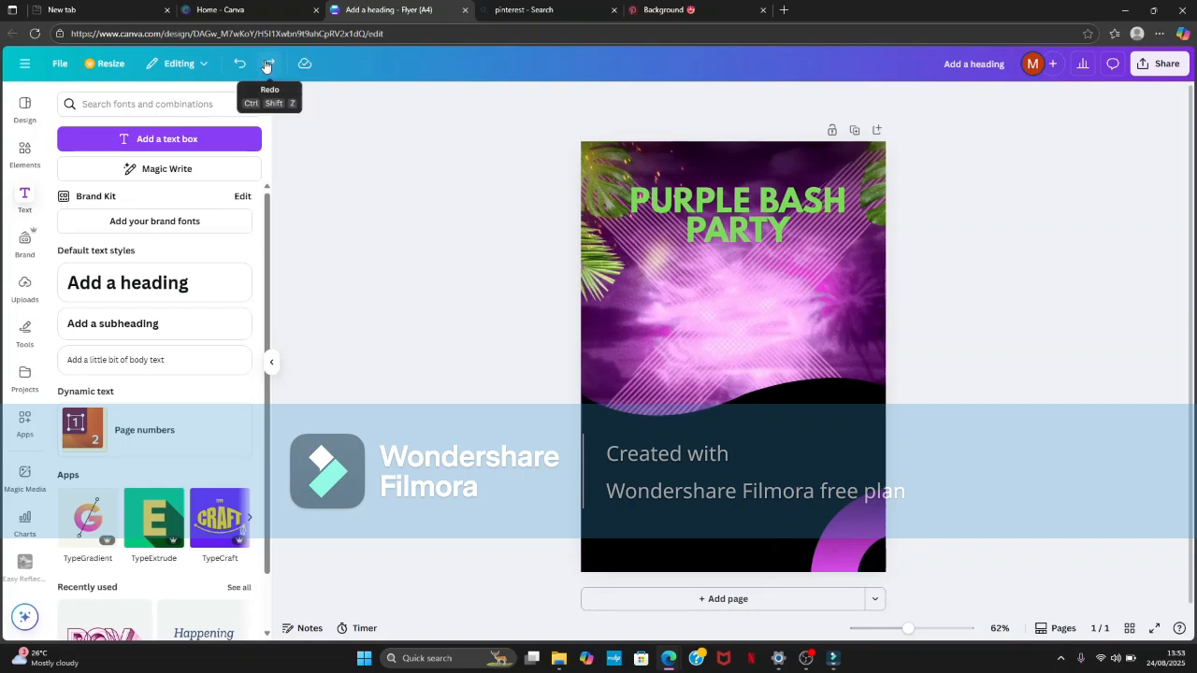
{"action": "left_click", "coordinate": [267, 65]}
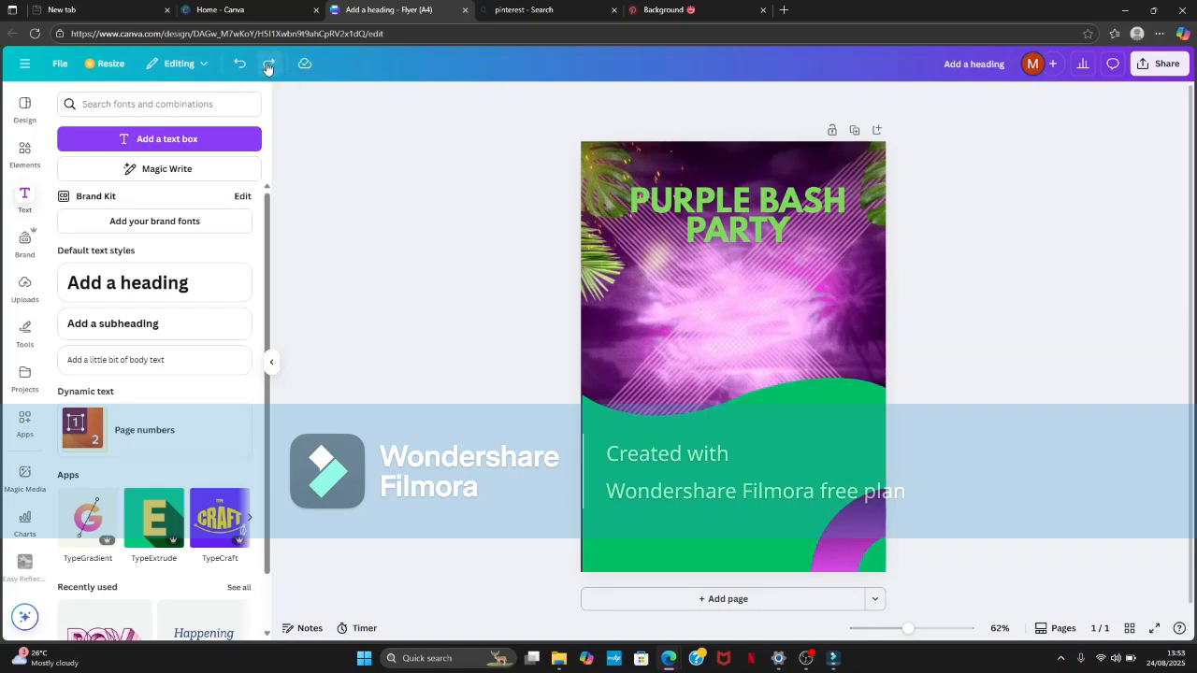
{"action": "right_click", "coordinate": [267, 65]}
{"action": "left_click", "coordinate": [353, 384]}
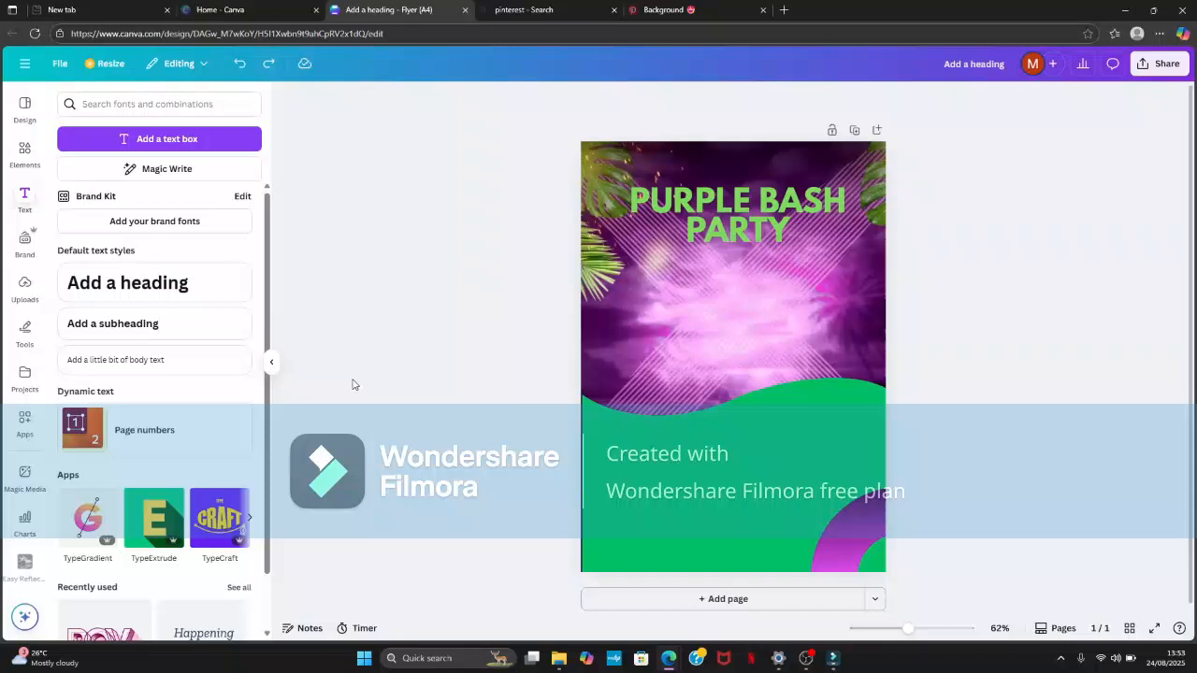
{"action": "left_click", "coordinate": [268, 65]}
- Redo adding the dark purple square and reshaping it into a narrow, shortened strip along the page's left edge
{"action": "left_click", "coordinate": [267, 65]}
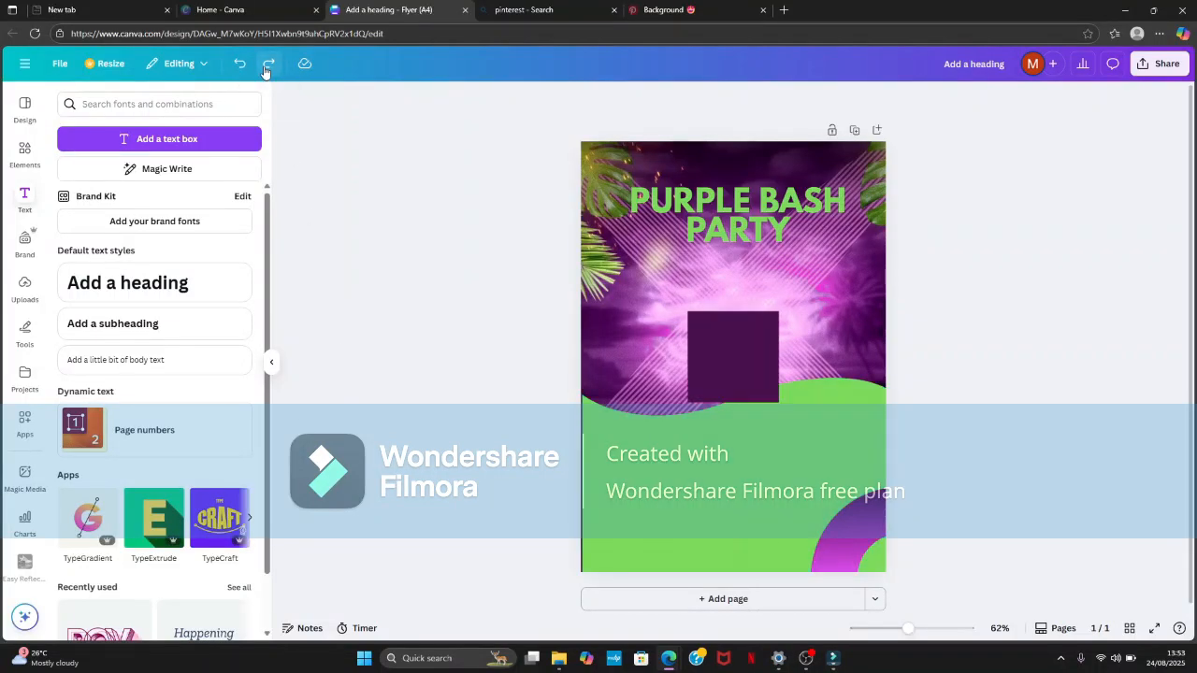
{"action": "left_click", "coordinate": [267, 66]}
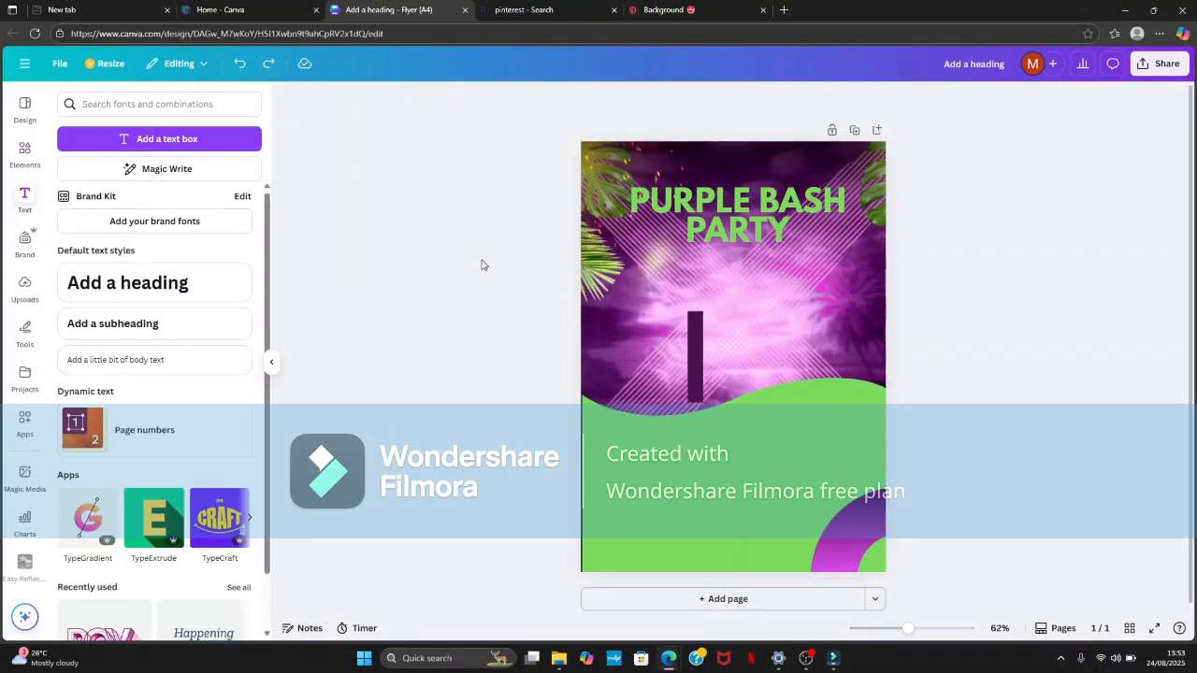
{"action": "left_click", "coordinate": [267, 64]}
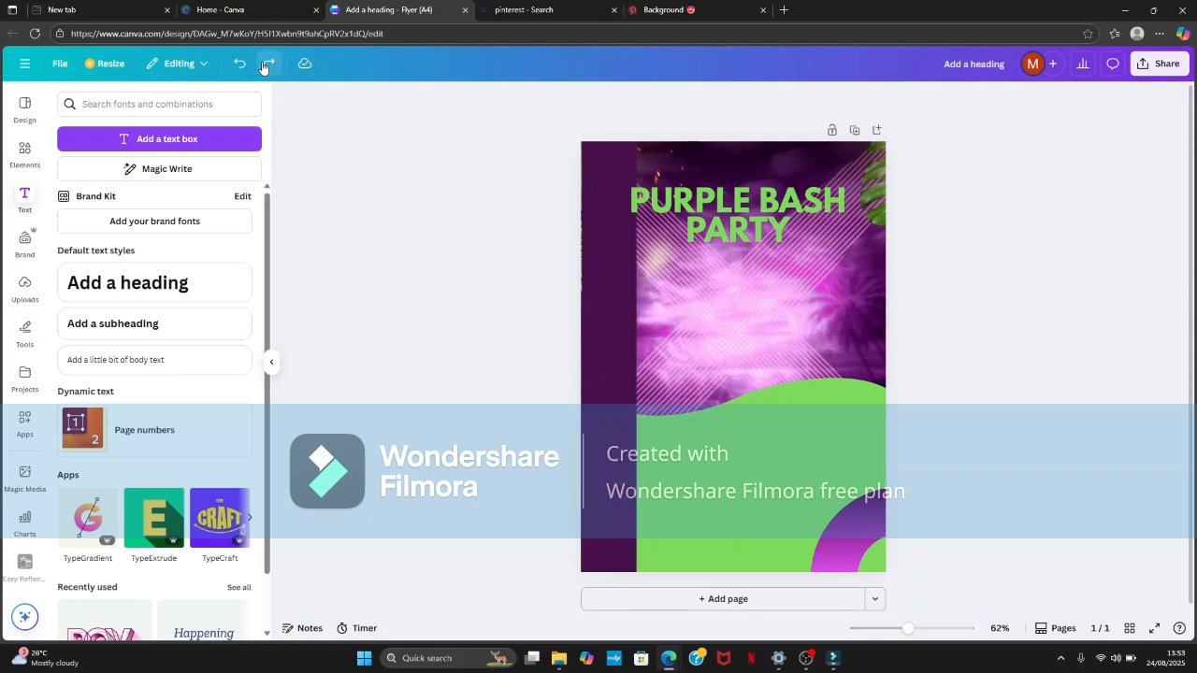
{"action": "left_click", "coordinate": [264, 67]}
{"action": "left_click", "coordinate": [263, 67]}
{"action": "left_click", "coordinate": [263, 67]}
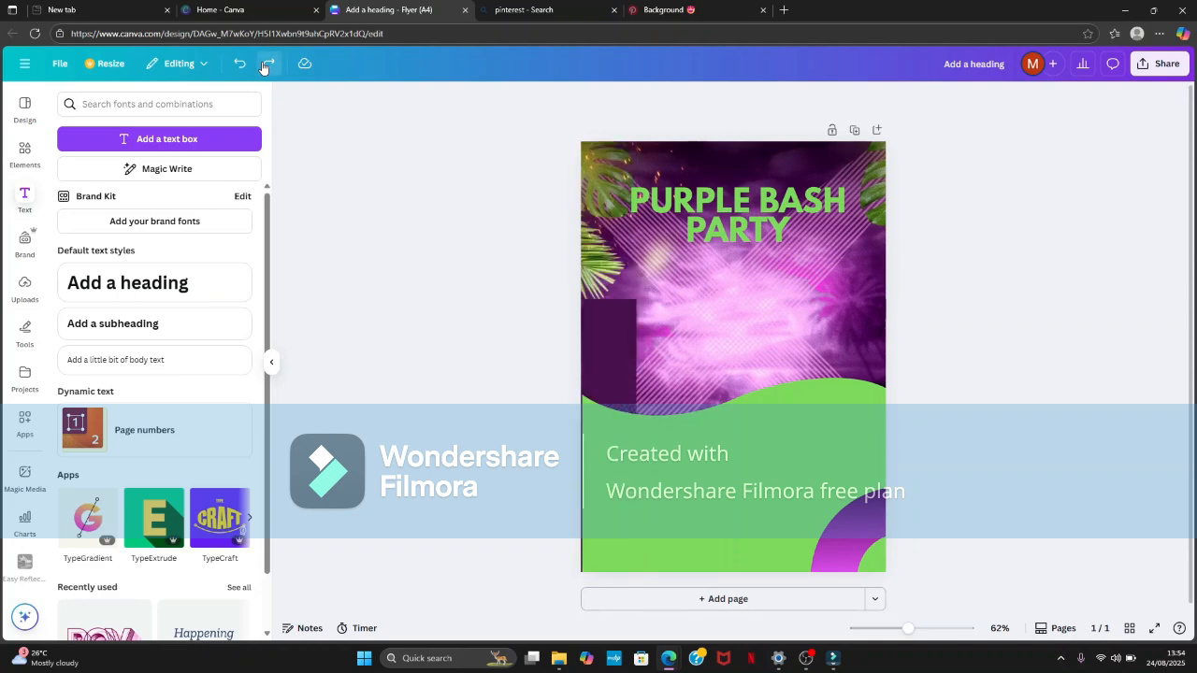
{"action": "left_click", "coordinate": [264, 67]}
- Redo placing the cut-out photo of the dancing woman below the heading, repositioning it and layering it behind the green wave
{"action": "left_click", "coordinate": [268, 64]}
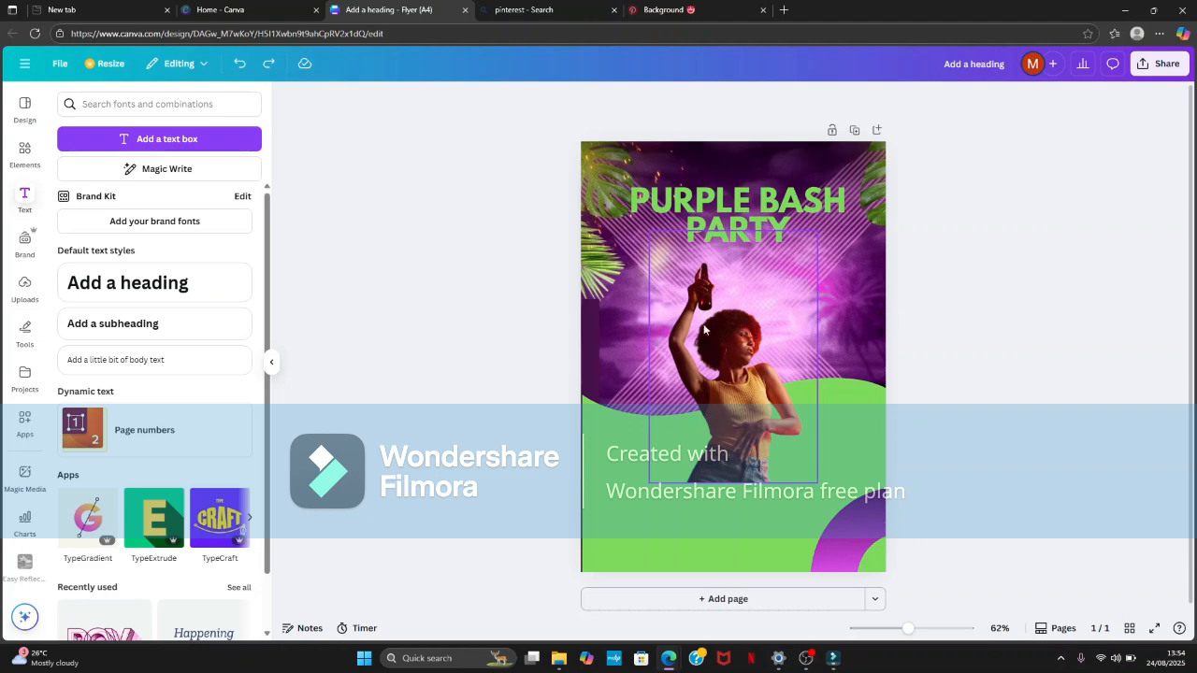
{"action": "left_click", "coordinate": [270, 66]}
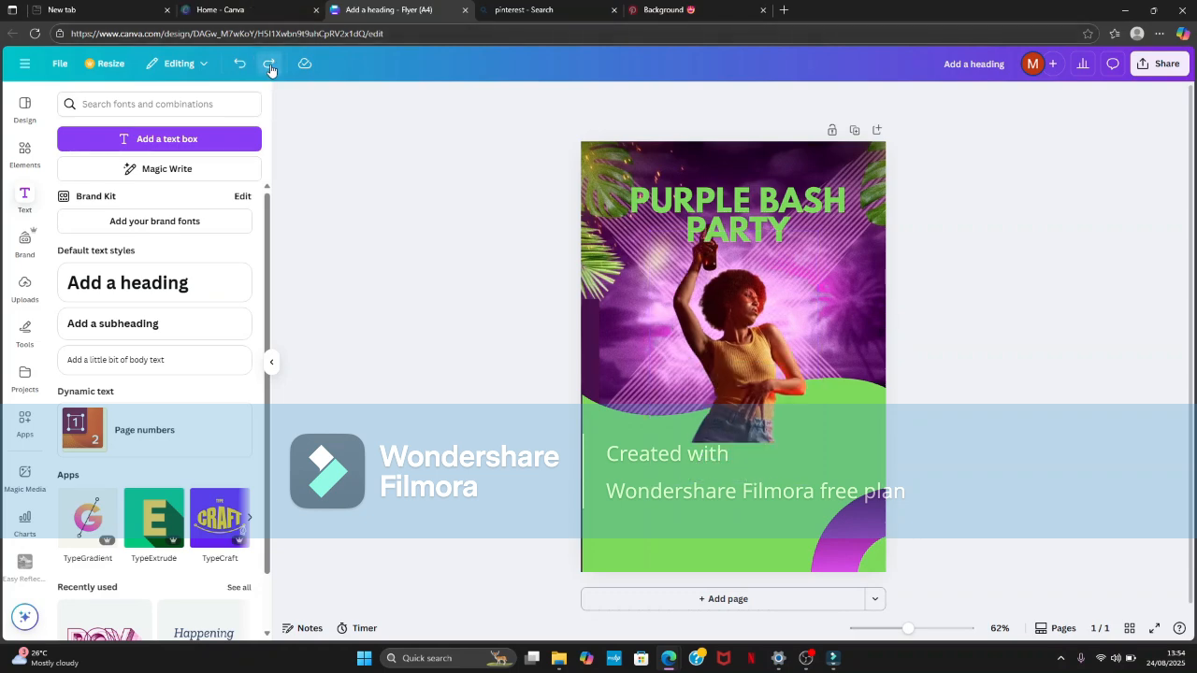
{"action": "left_click", "coordinate": [269, 67]}
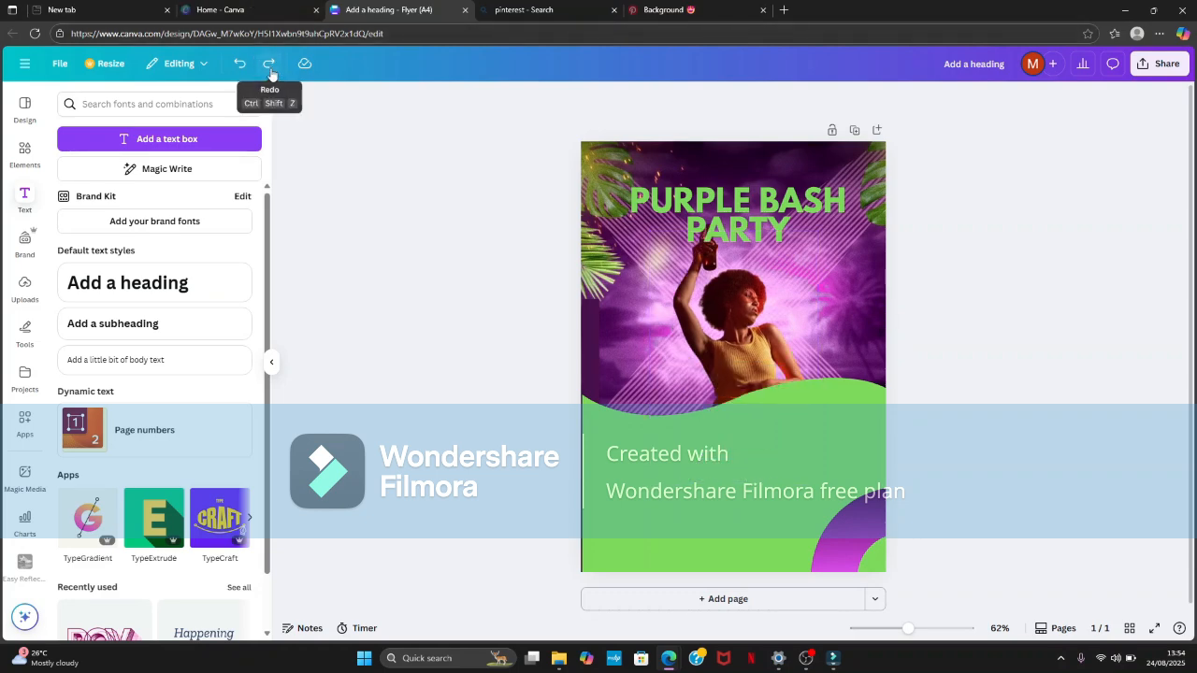
- Redo adding the text "PURPLE BASH PARTY IS THE NUMBER ONE PARTY IN ABUJA CURRENTLY DON'T MISS THE VIBES" on the green wave
{"action": "left_click", "coordinate": [269, 70]}
{"action": "left_click", "coordinate": [270, 68]}
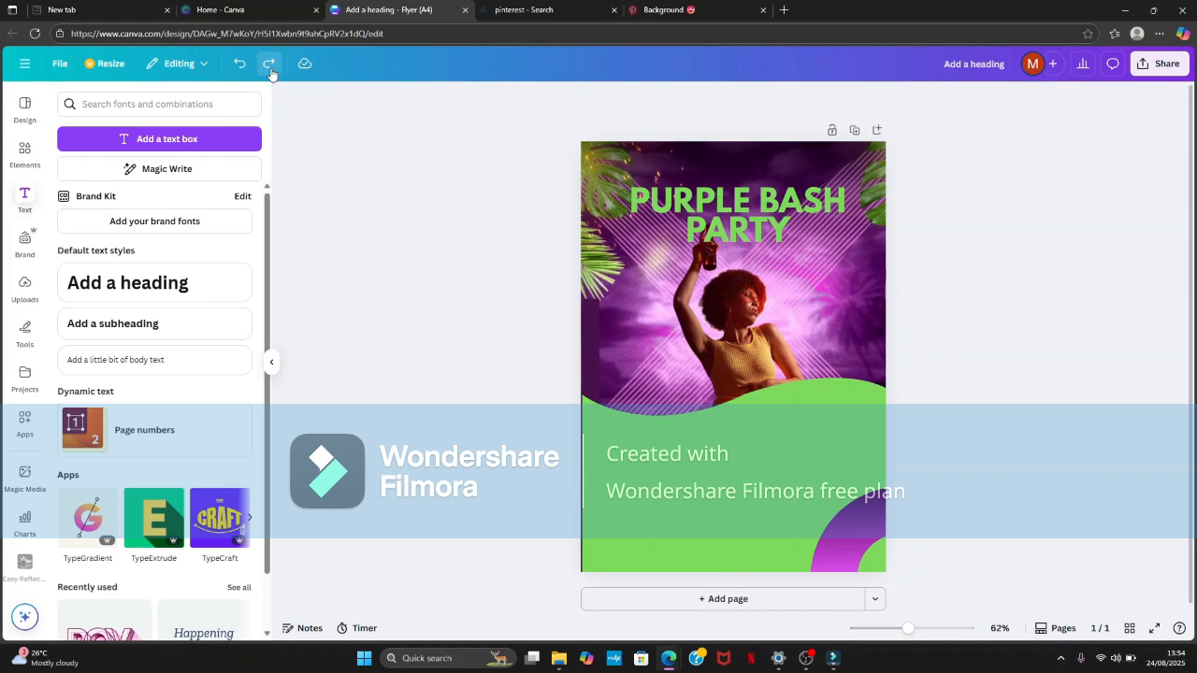
{"action": "right_click", "coordinate": [269, 73]}
{"action": "left_click", "coordinate": [384, 364]}
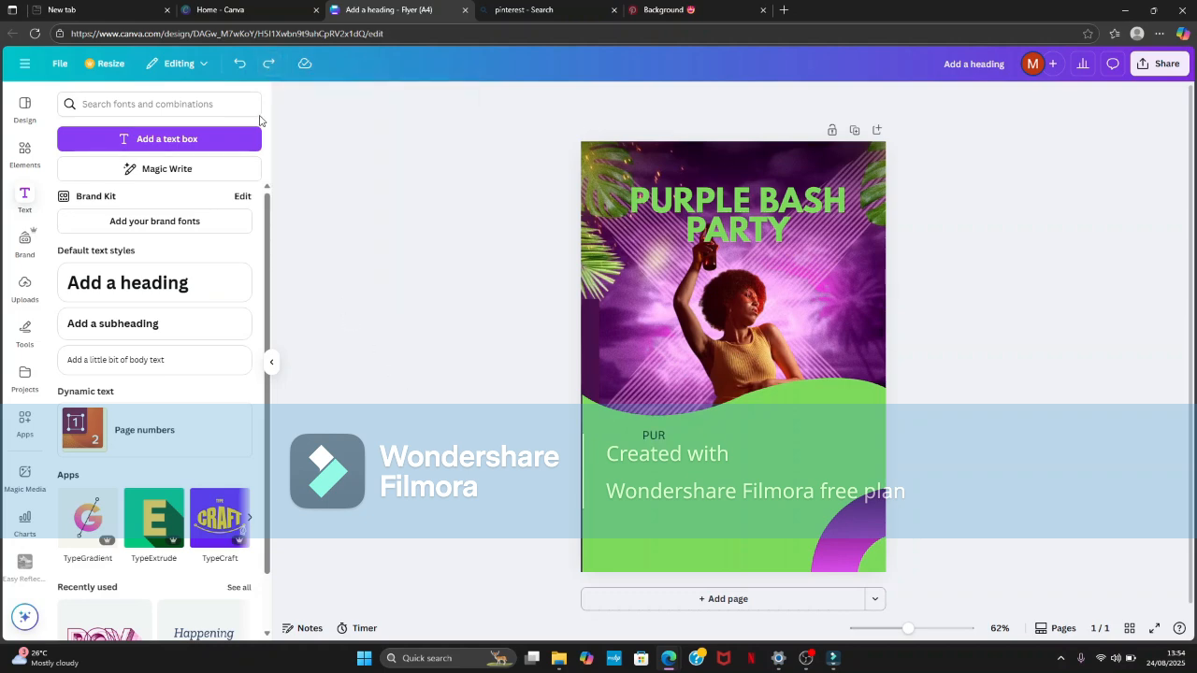
{"action": "type", "text": "PLE BASH PARTY IS"}
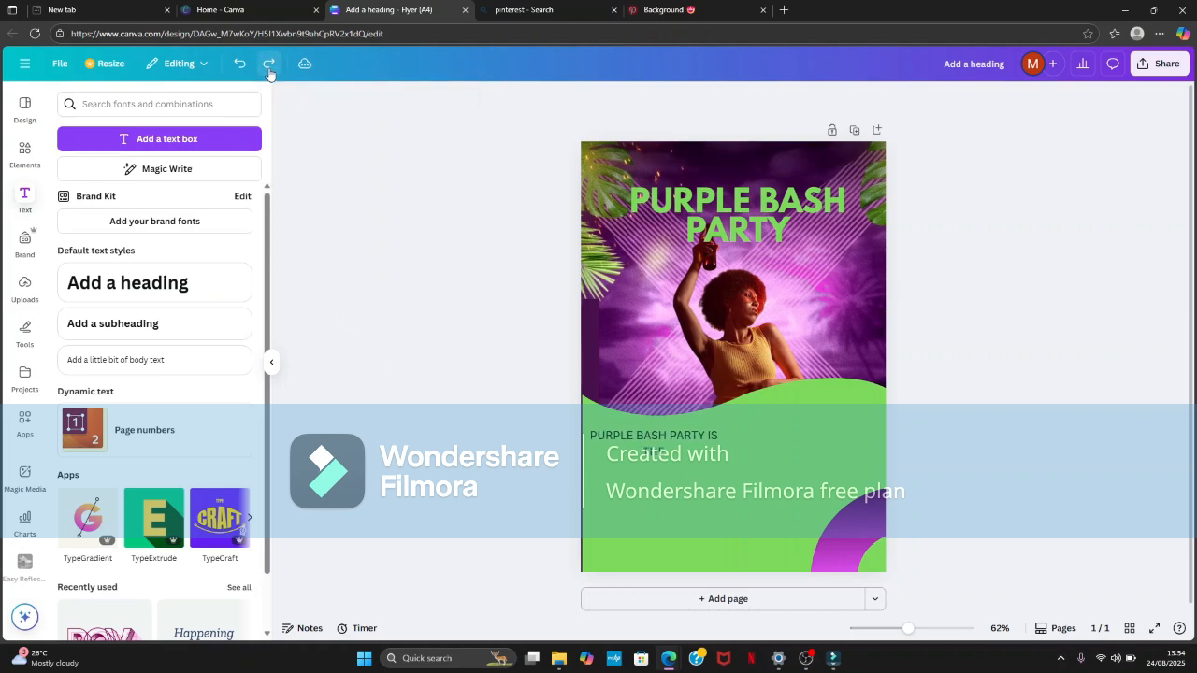
{"action": "type", "text": " THE NUMBER ONE PARTY IN ABUJA CURRENTLY DNT MISS"}
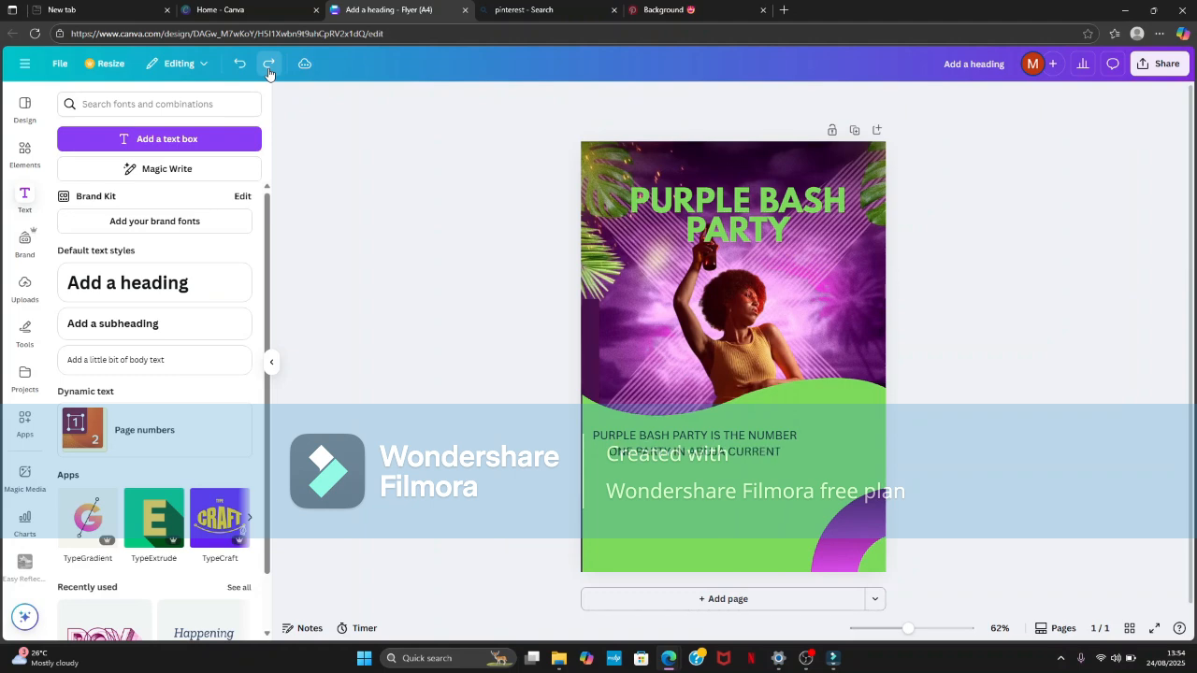
{"action": "key", "text": "BackSpace"}
{"action": "key", "text": "BackSpace"}
{"action": "key", "text": "BackSpace"}
{"action": "key", "text": "BackSpace"}
{"action": "key", "text": "BackSpace"}
{"action": "key", "text": "BackSpace"}
{"action": "key", "text": "BackSpace"}
{"action": "type", "text": "ON\"T MISS THE VIBES"}
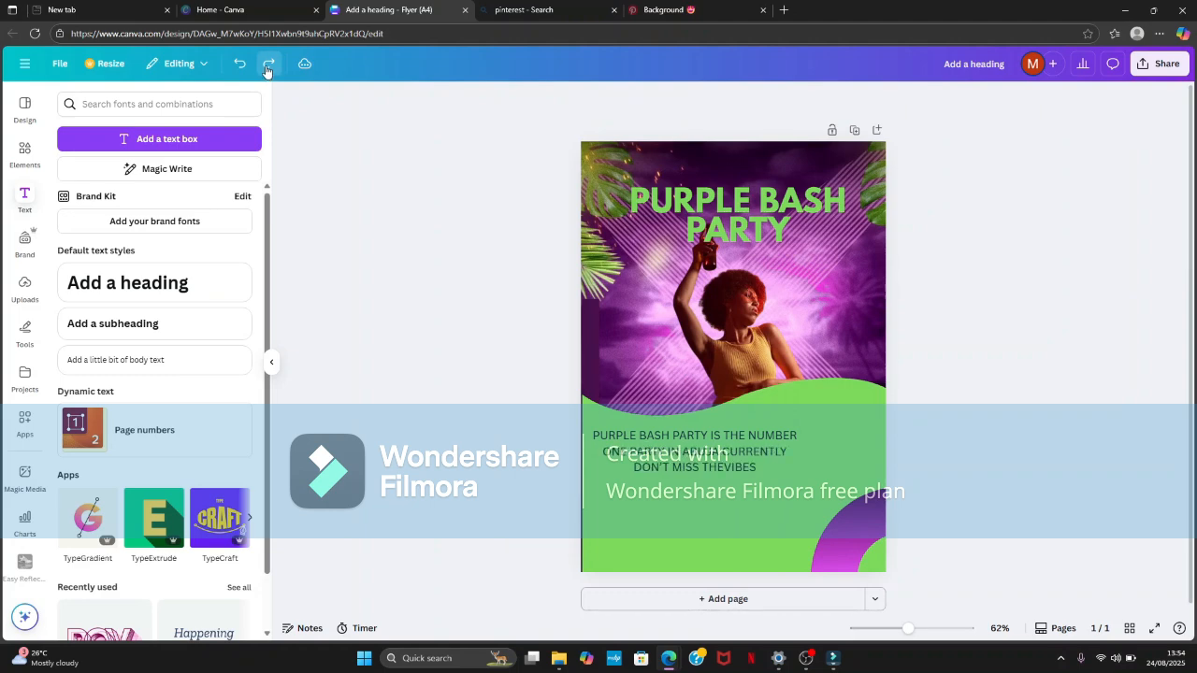
- Redo adding the bulleted artist list REMA, DARKOO and DRAKE under the party paragraph
{"action": "key", "text": "Return"}
{"action": "type", "text": "REMA DARKOO"}
{"action": "key", "text": "Return"}
{"action": "type", "text": "DRAKE"}
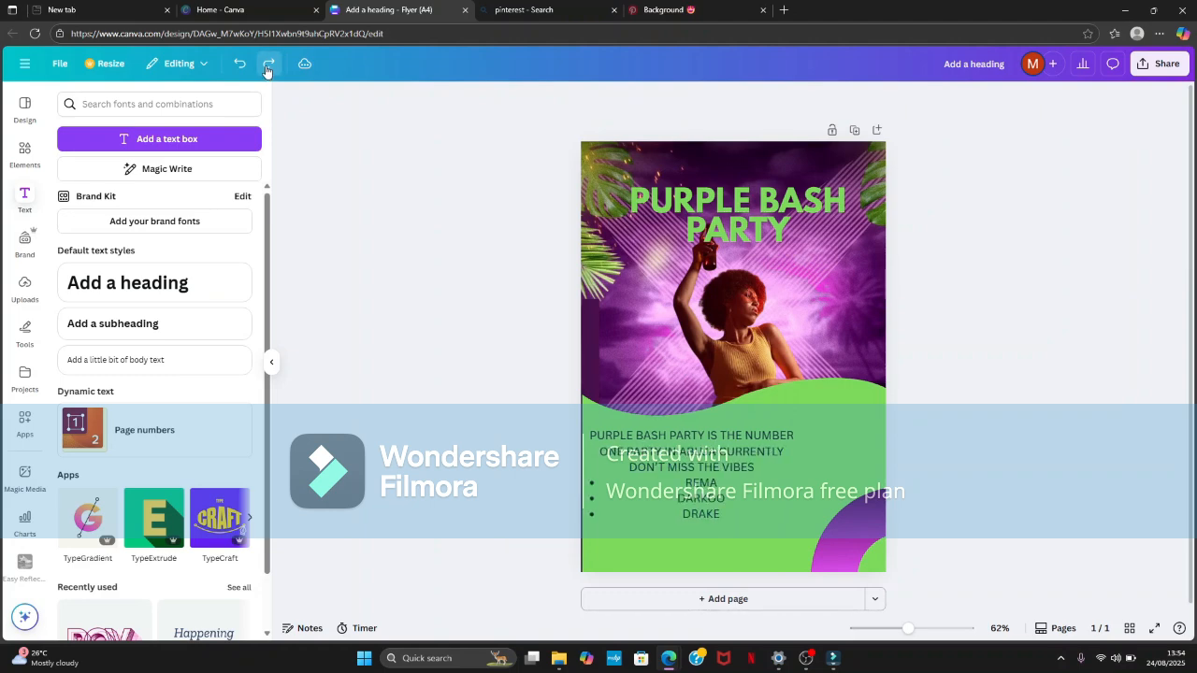
{"action": "left_click", "coordinate": [265, 69]}
{"action": "left_click", "coordinate": [265, 68]}
{"action": "left_click", "coordinate": [697, 494]}
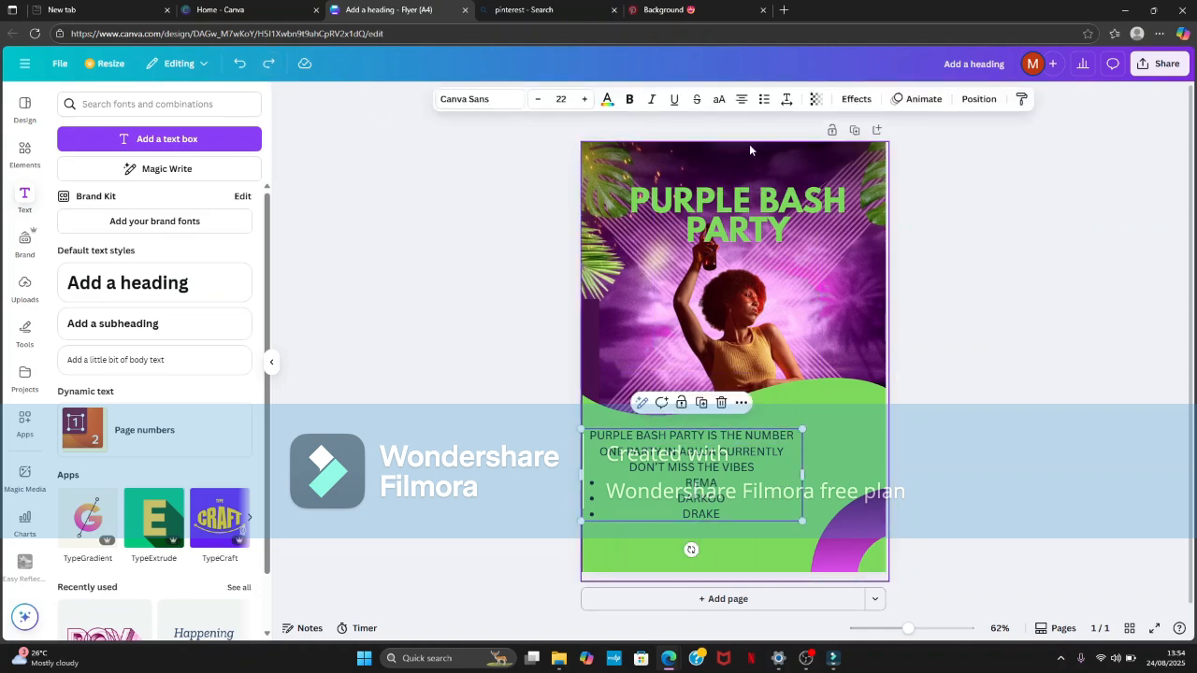
{"action": "left_click", "coordinate": [446, 271]}
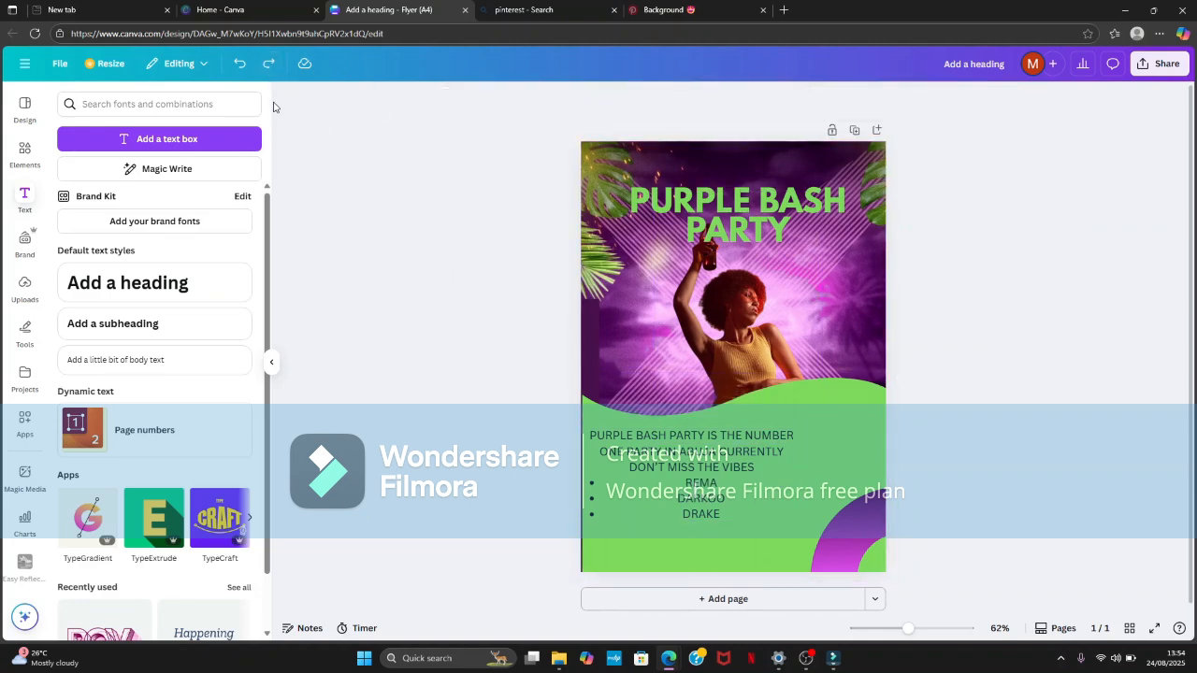
- Redo left-aligning and bolding the artist list and making the paragraph above it bold and purple
{"action": "left_click", "coordinate": [267, 63]}
{"action": "left_click", "coordinate": [268, 62]}
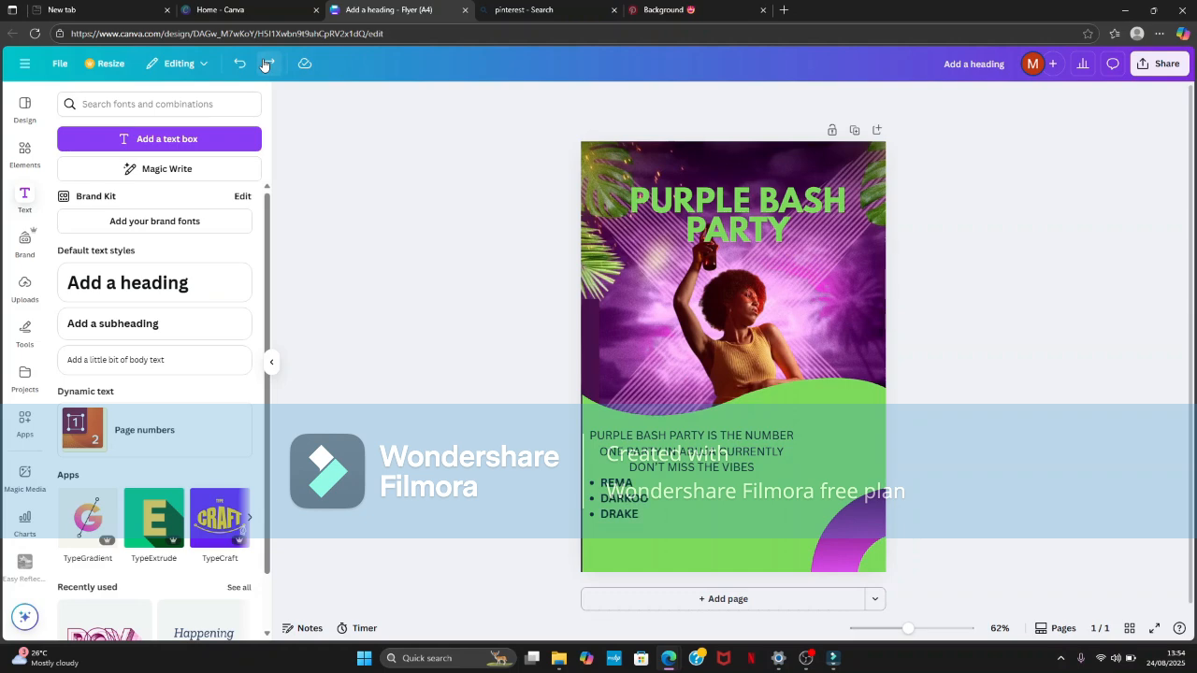
{"action": "left_click", "coordinate": [626, 496]}
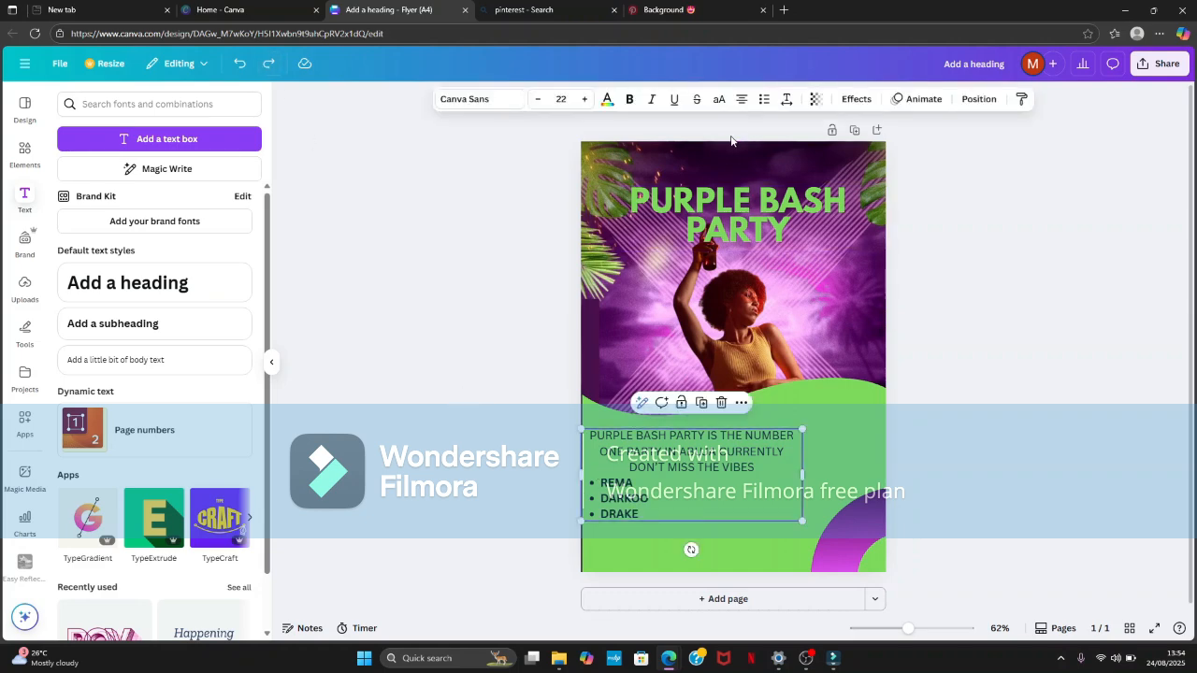
{"action": "left_click", "coordinate": [493, 236]}
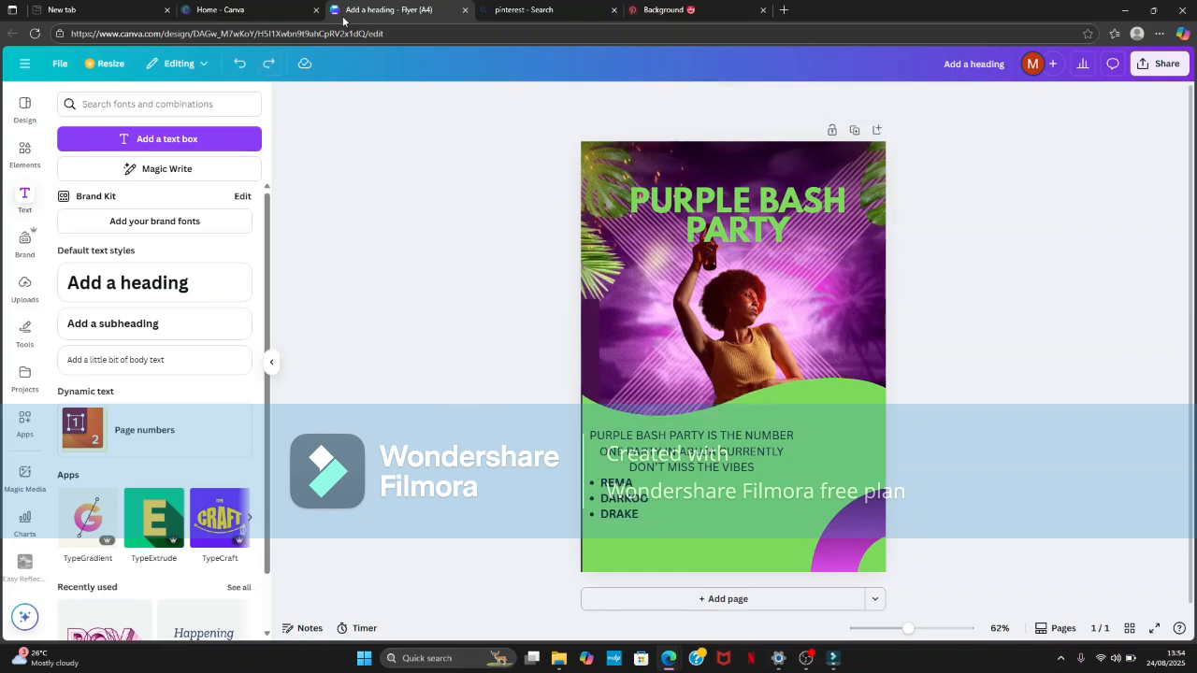
{"action": "left_click", "coordinate": [268, 63]}
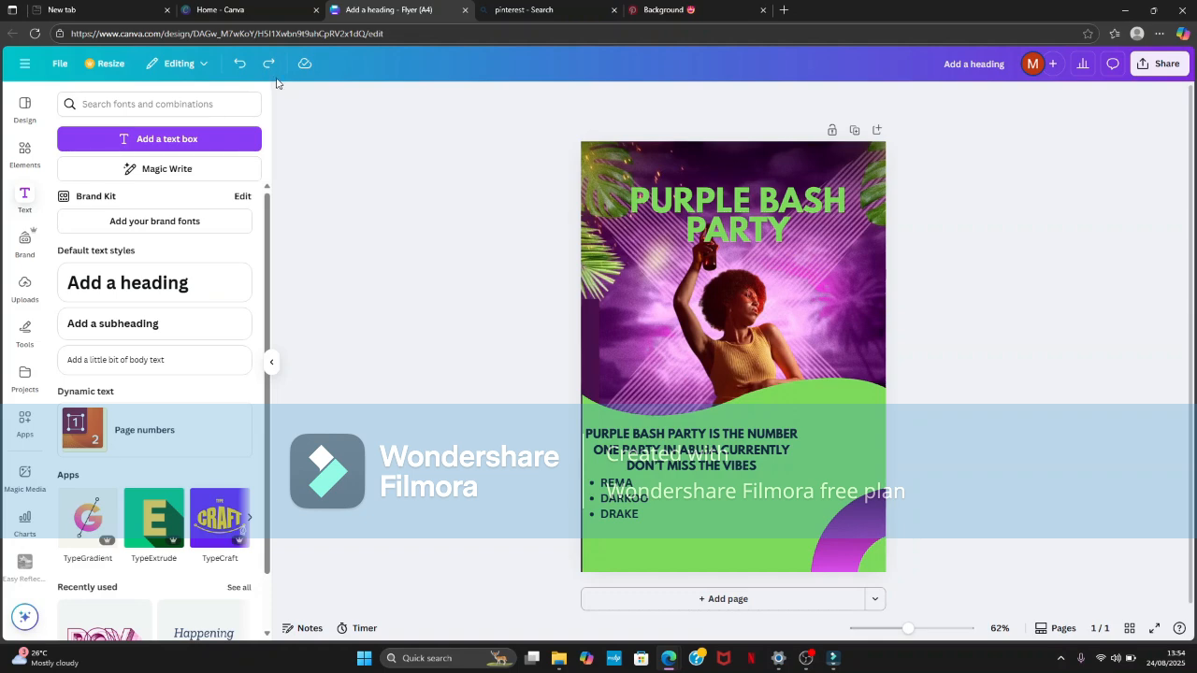
{"action": "left_click", "coordinate": [272, 71]}
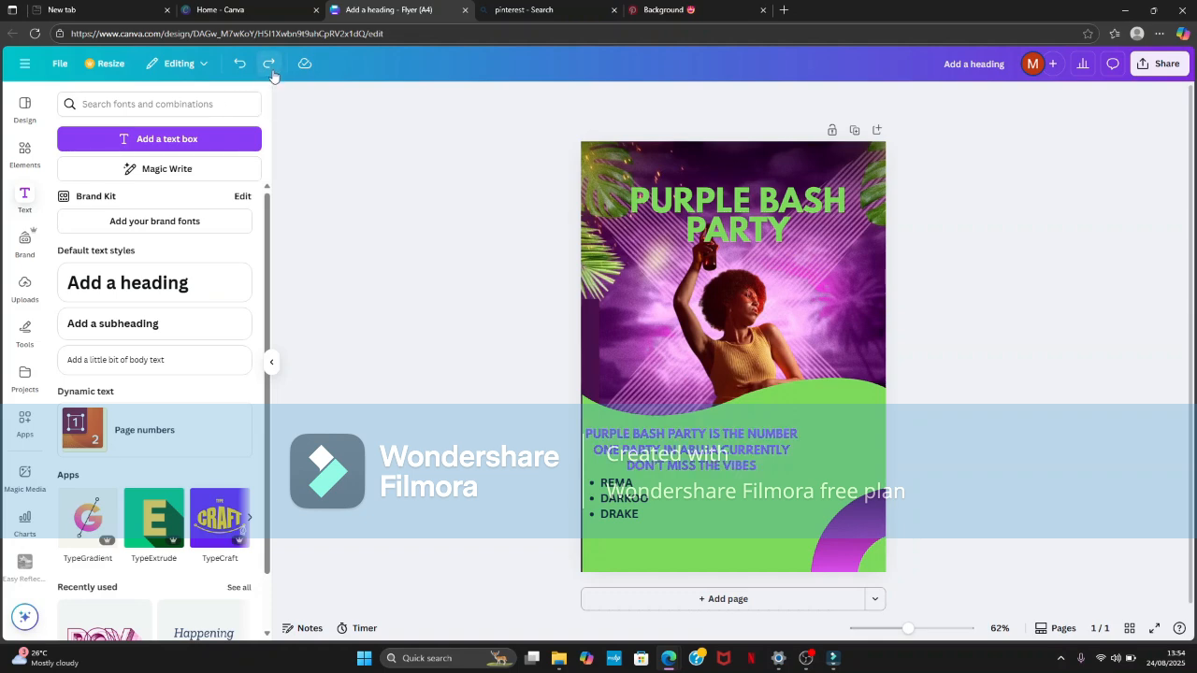
- Redo moving the party text up, adding a dark purple rounded shape, rotating it and placing it on the flyer's right edge
{"action": "left_click", "coordinate": [272, 71]}
{"action": "left_click", "coordinate": [272, 71]}
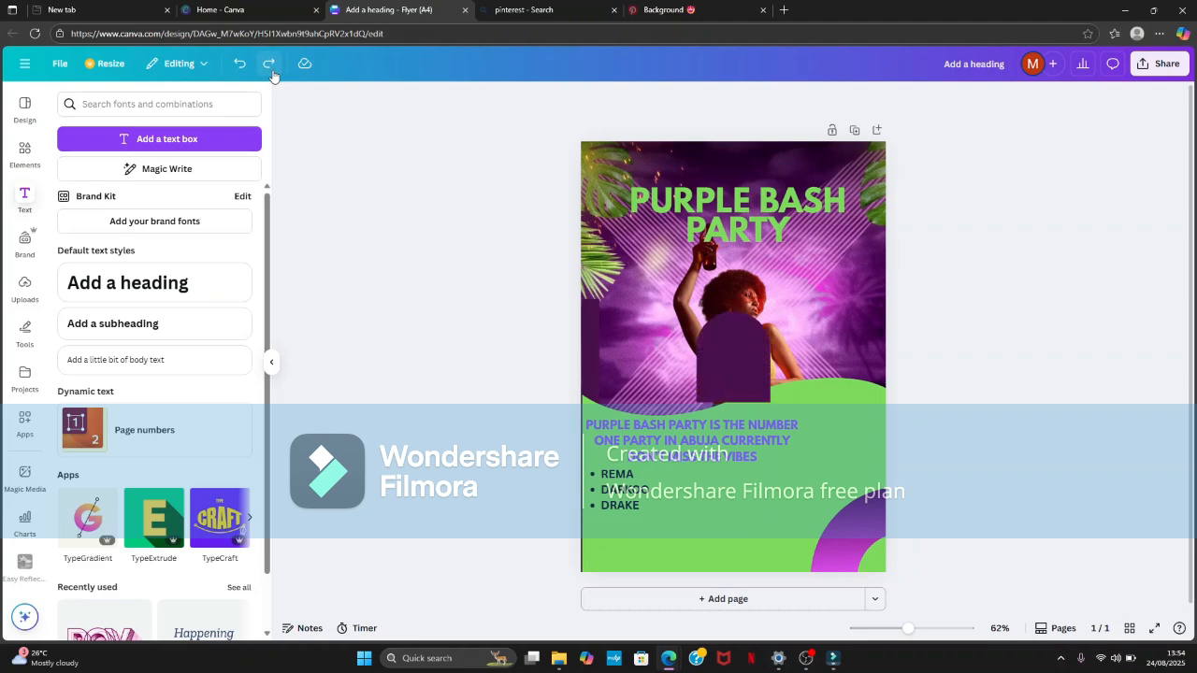
{"action": "left_click", "coordinate": [272, 71]}
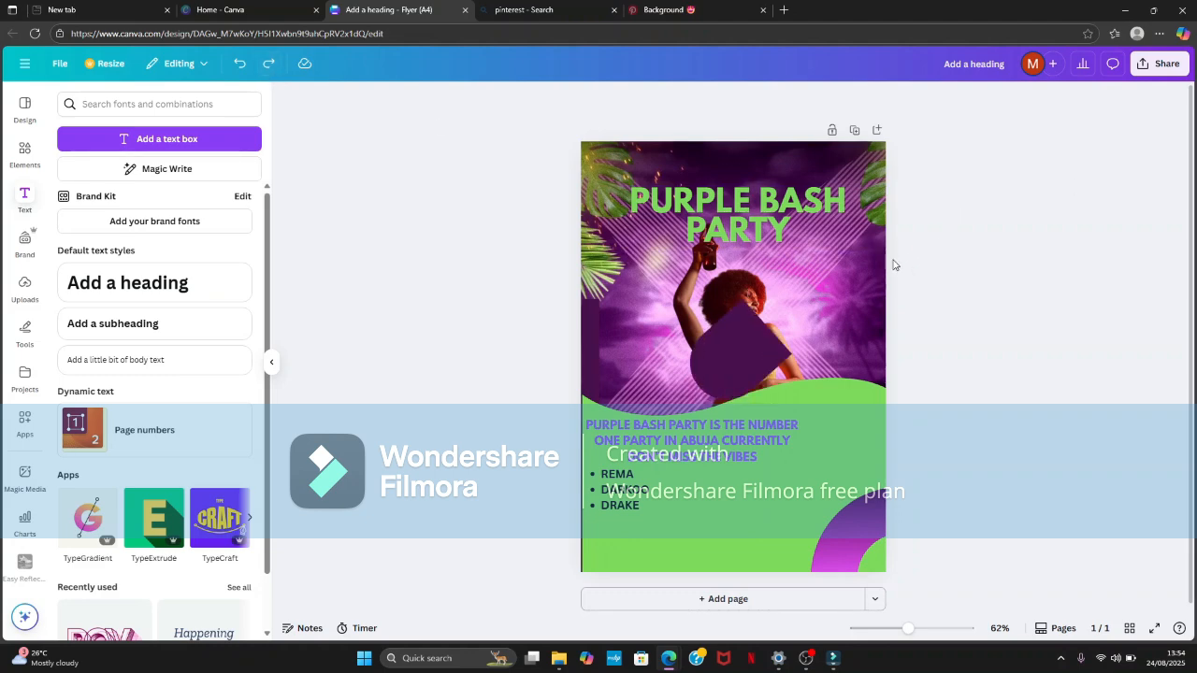
{"action": "left_click", "coordinate": [270, 63]}
{"action": "left_click", "coordinate": [270, 63]}
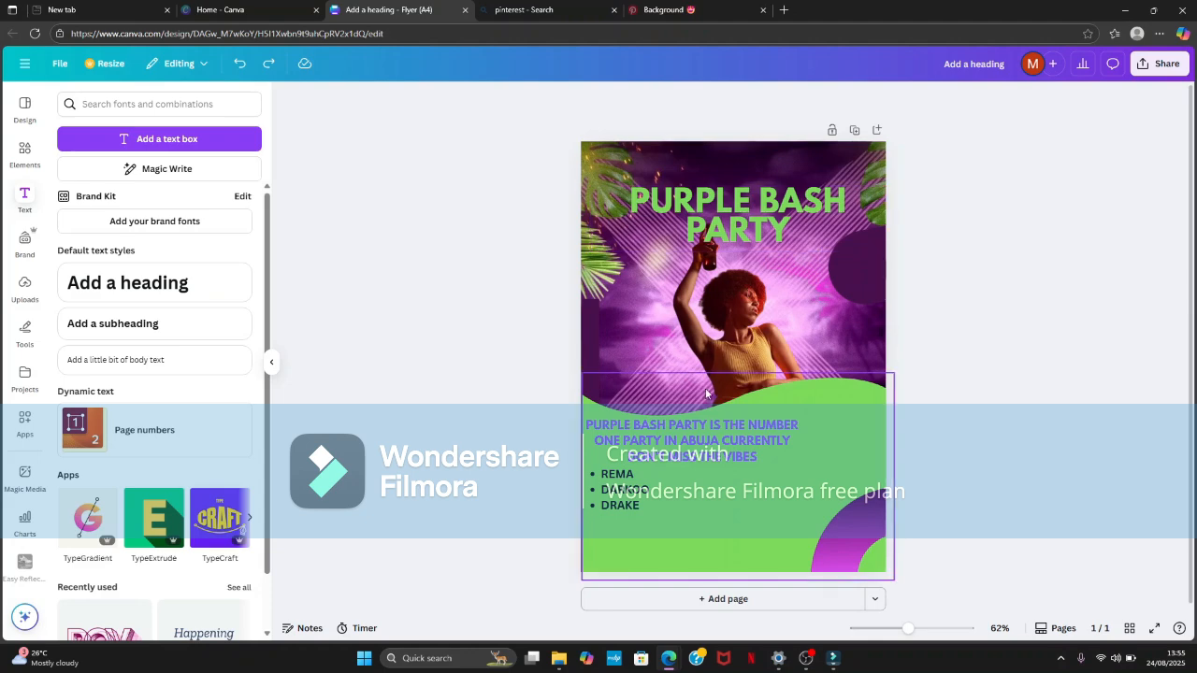
{"action": "left_click", "coordinate": [268, 65]}
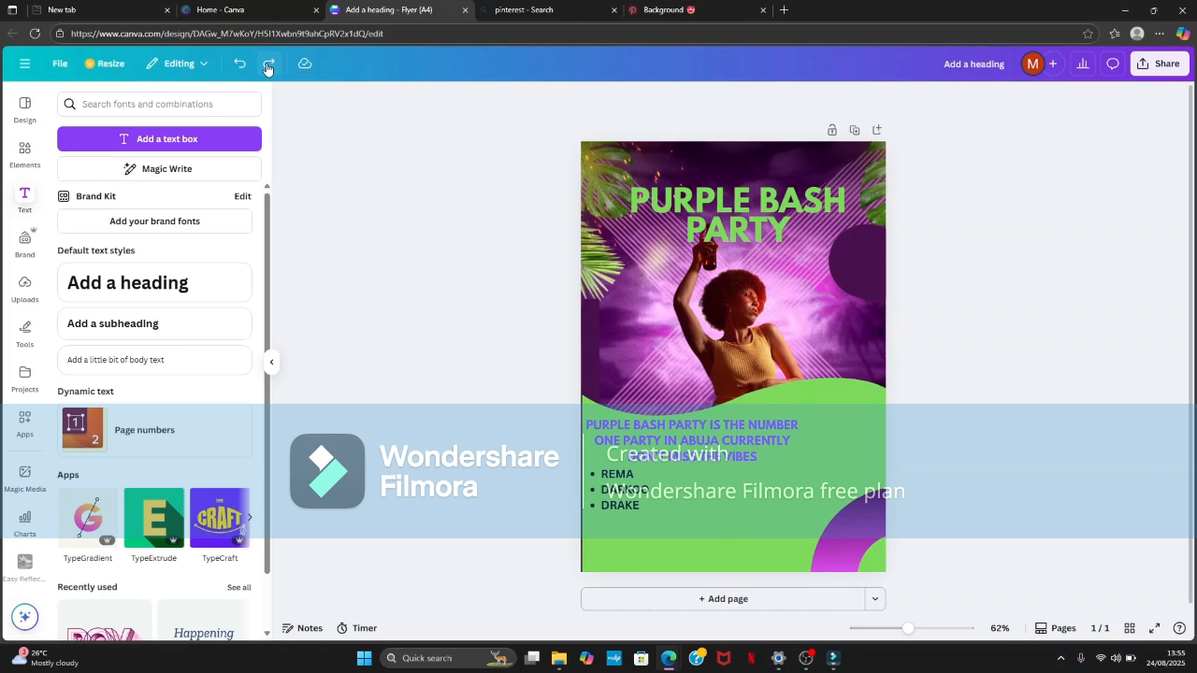
- Redo adding a dark purple quarter circle on the flyer's left edge and a dark purple wave behind the green wave
{"action": "left_click", "coordinate": [268, 65]}
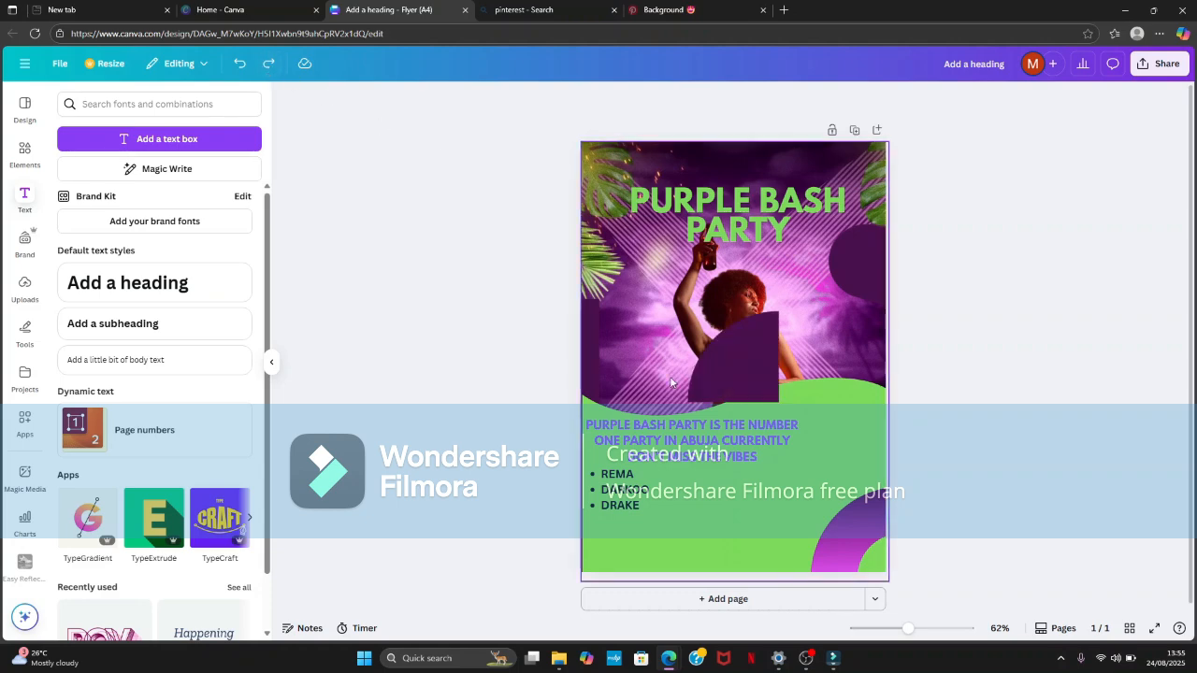
{"action": "left_click", "coordinate": [269, 66]}
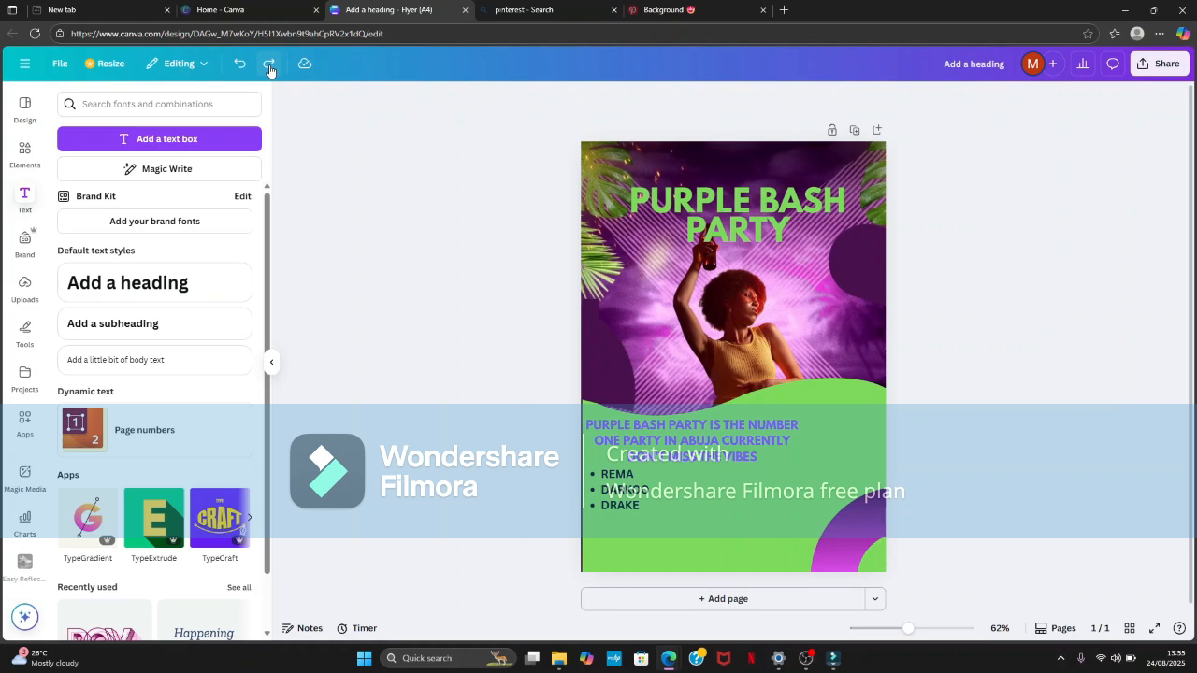
{"action": "left_click", "coordinate": [270, 71]}
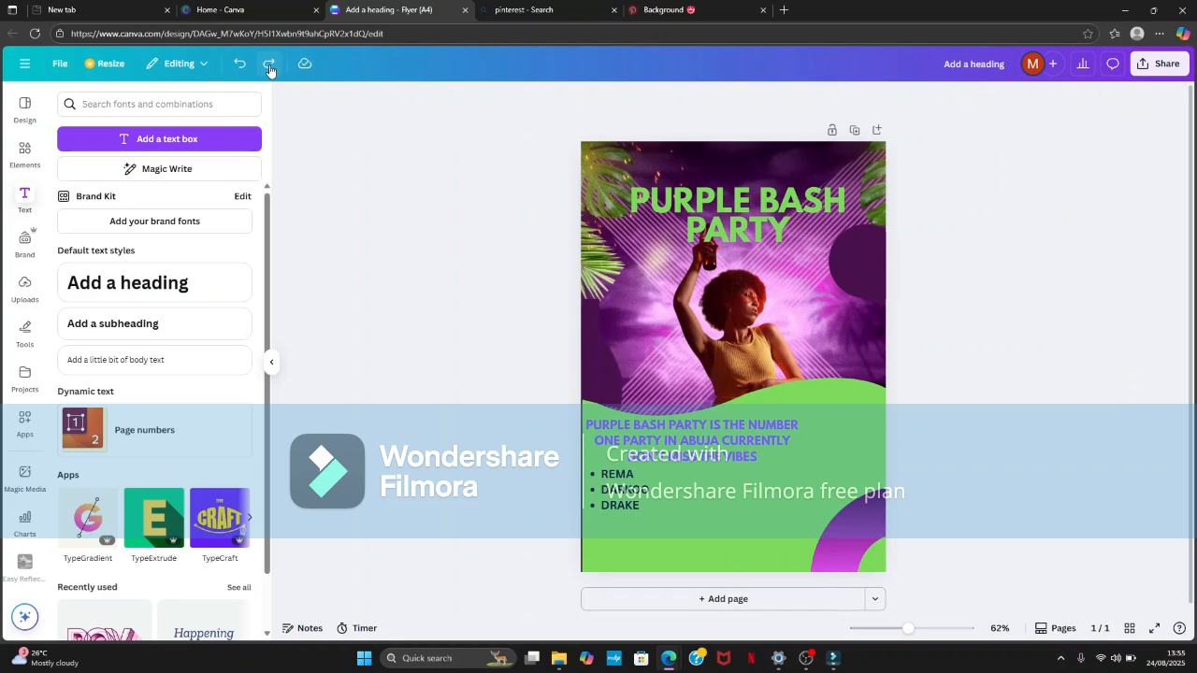
{"action": "left_click", "coordinate": [270, 71]}
{"action": "left_click", "coordinate": [270, 70]}
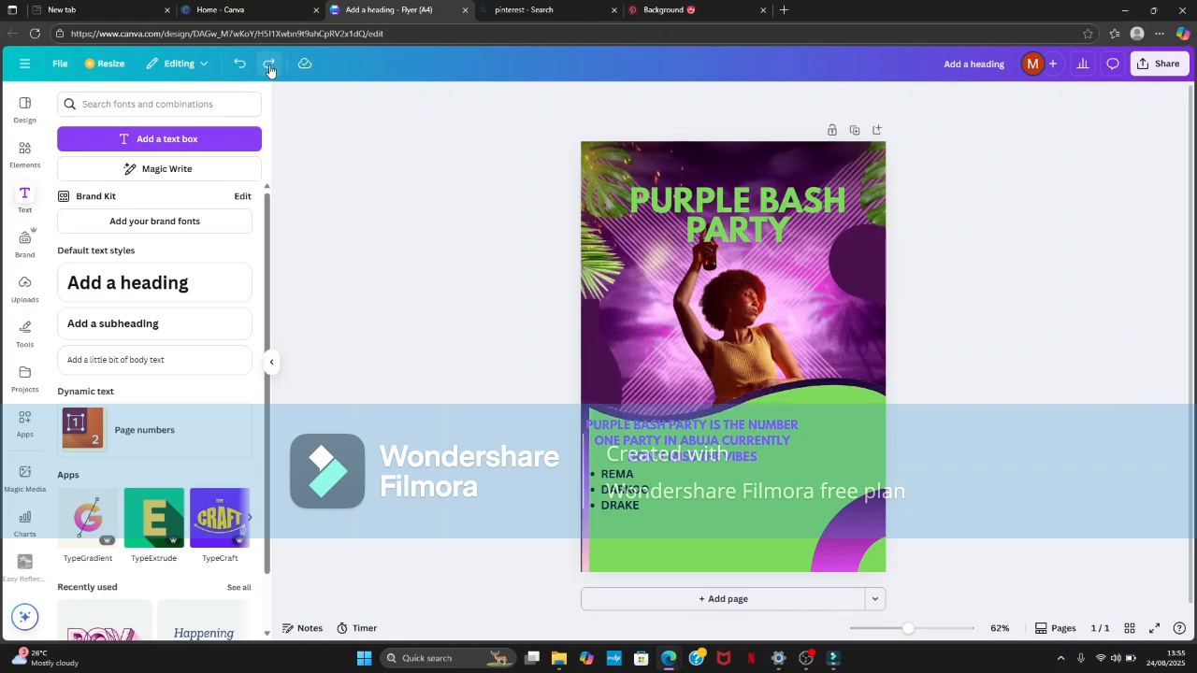
{"action": "left_click", "coordinate": [269, 70]}
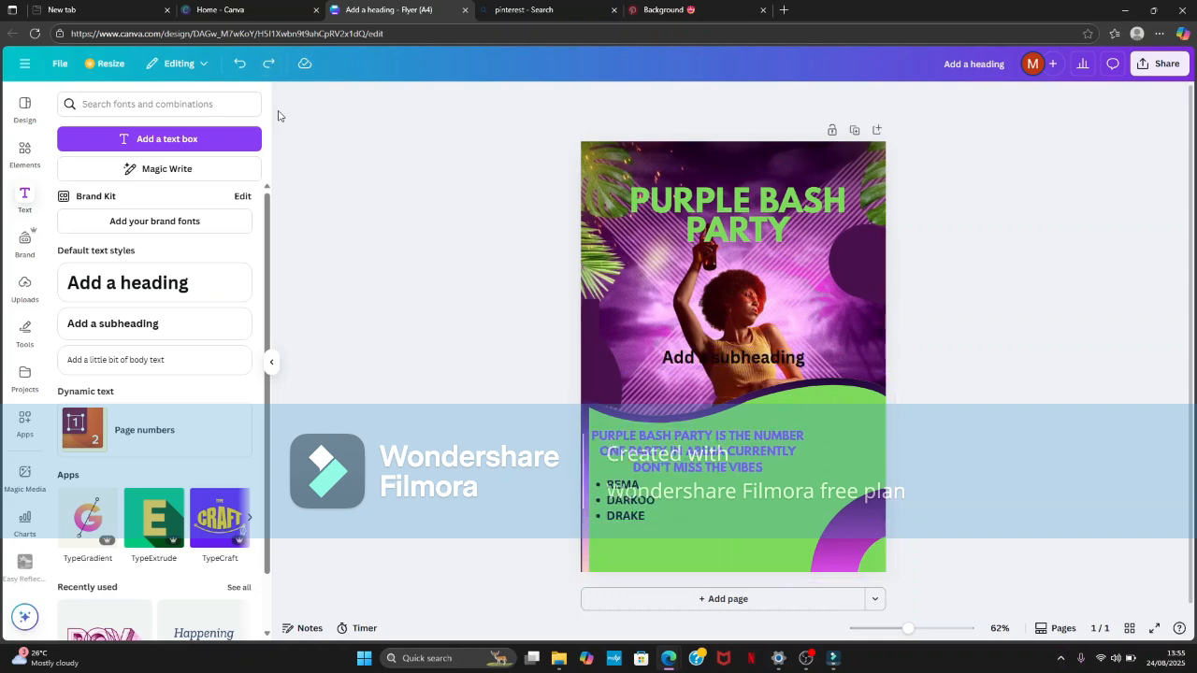
{"action": "left_click", "coordinate": [270, 67]}
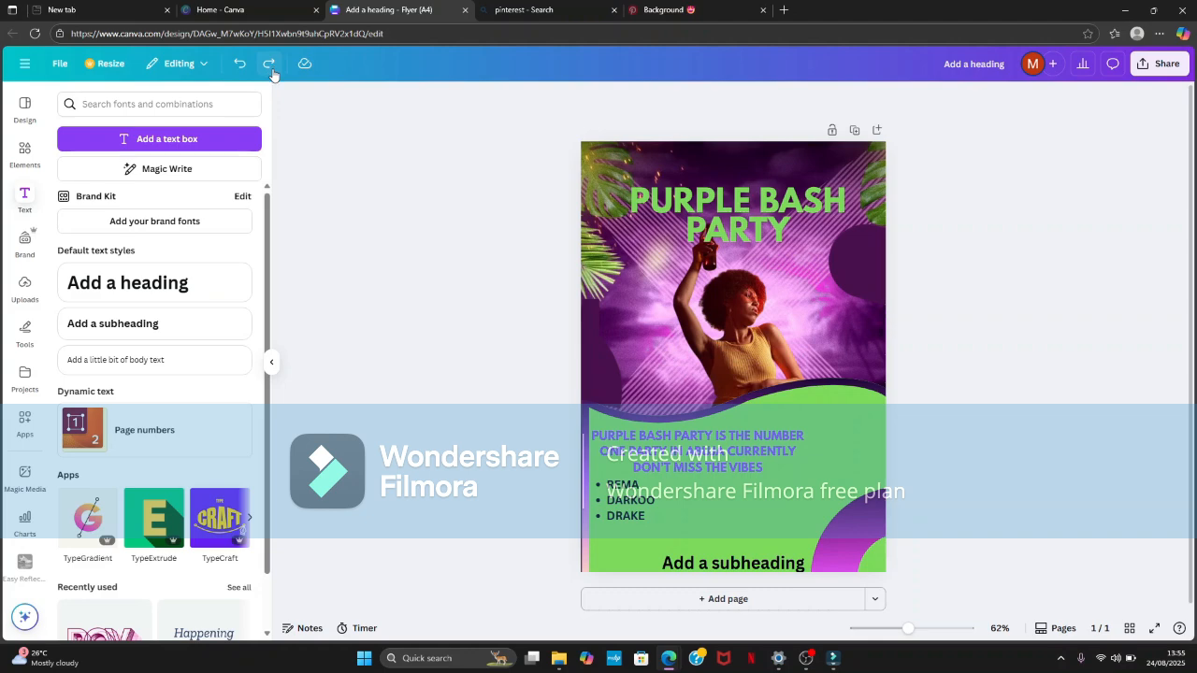
{"action": "left_click", "coordinate": [272, 70]}
{"action": "left_click", "coordinate": [272, 70]}
{"action": "left_click", "coordinate": [272, 70]}
{"action": "left_click", "coordinate": [272, 70]}
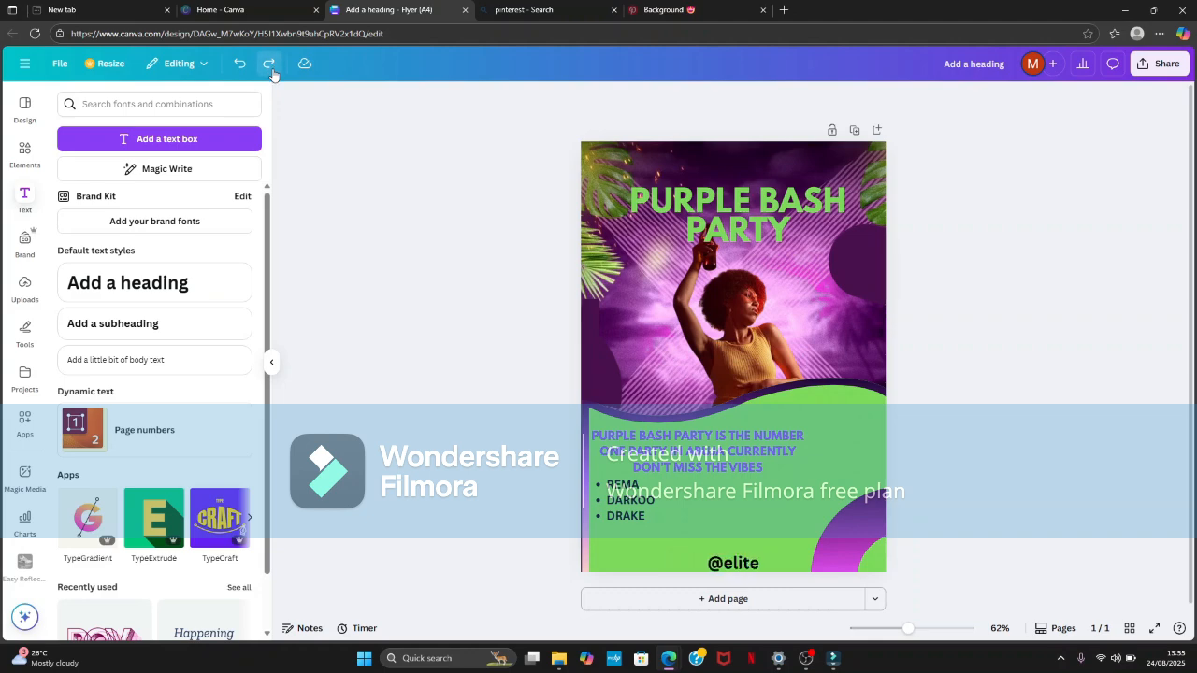
{"action": "left_click", "coordinate": [272, 70]}
{"action": "left_click", "coordinate": [272, 70]}
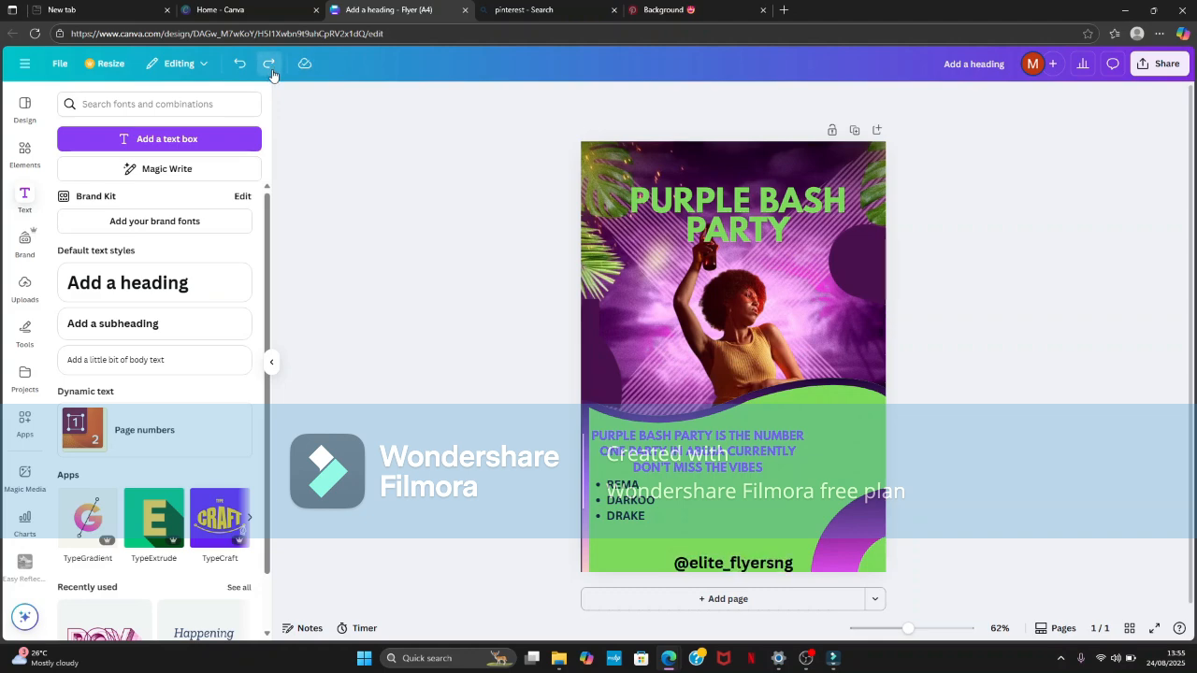
{"action": "left_click", "coordinate": [272, 71]}
{"action": "left_click", "coordinate": [272, 71]}
{"action": "left_click", "coordinate": [272, 71]}
{"action": "left_click", "coordinate": [272, 71]}
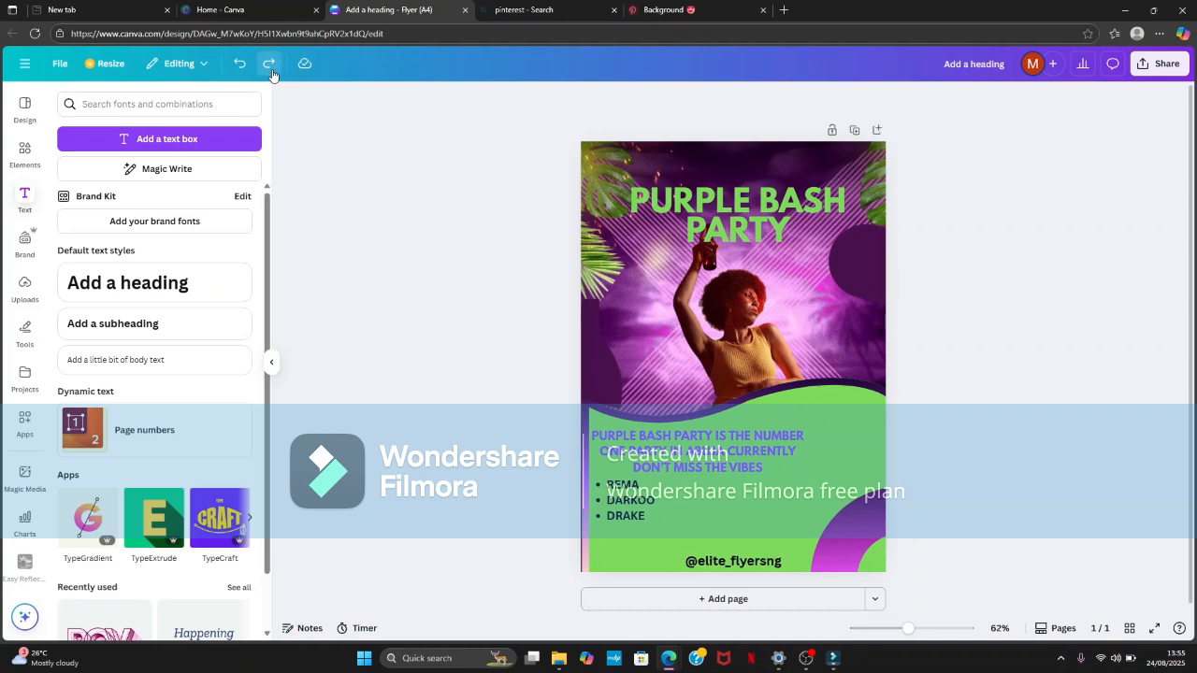
{"action": "left_click", "coordinate": [272, 71]}
{"action": "left_click", "coordinate": [272, 71]}
{"action": "left_click", "coordinate": [272, 71]}
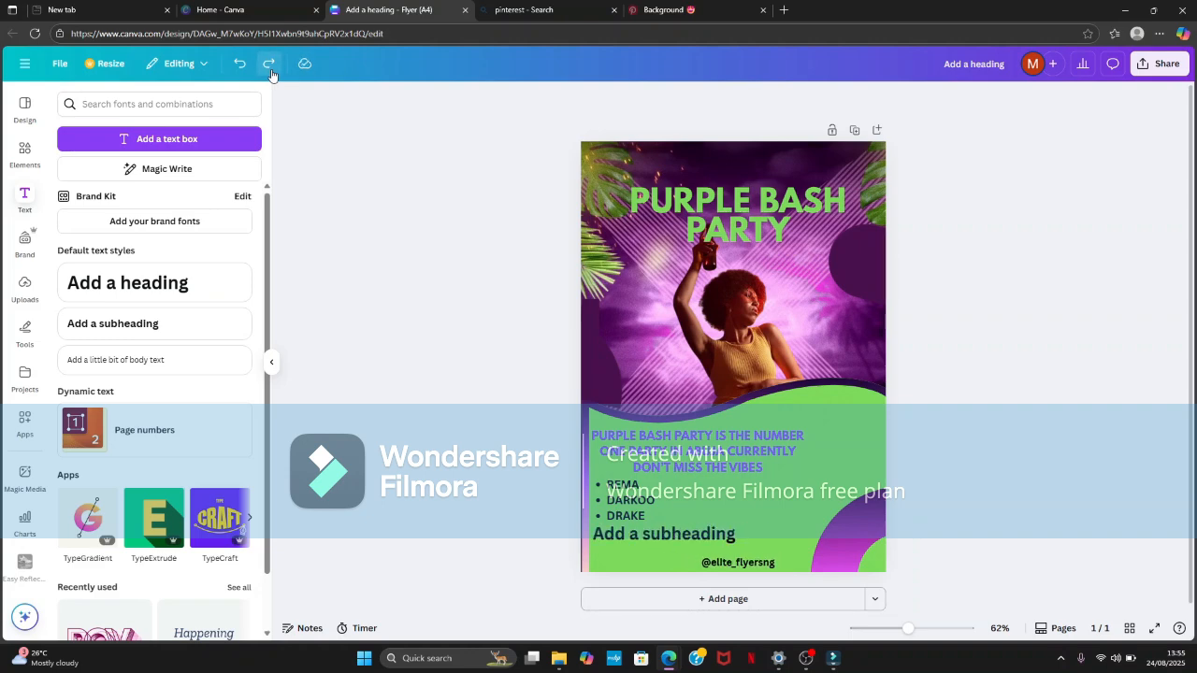
- Redo replacing the bottom texts with a dark purple square stretched into a band across the flyer's bottom
{"action": "left_click", "coordinate": [272, 71]}
{"action": "left_click", "coordinate": [272, 71]}
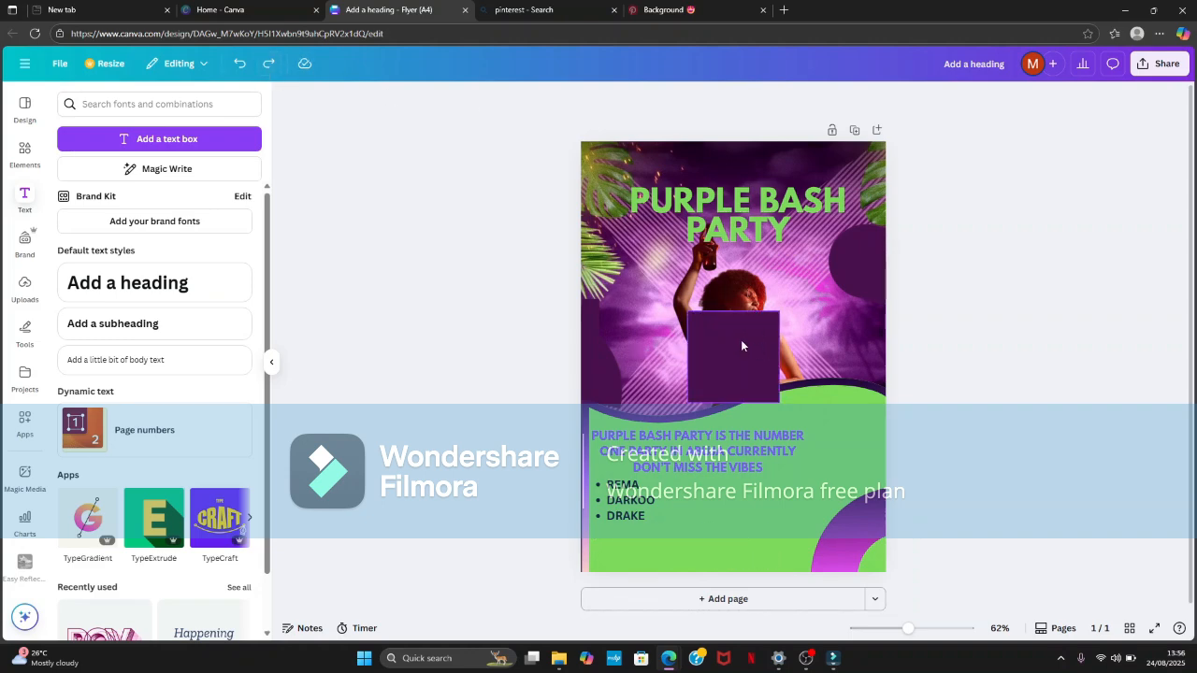
{"action": "left_click", "coordinate": [261, 68]}
{"action": "left_click", "coordinate": [260, 69]}
{"action": "left_click", "coordinate": [261, 68]}
{"action": "left_click", "coordinate": [260, 68]}
{"action": "left_click", "coordinate": [260, 68]}
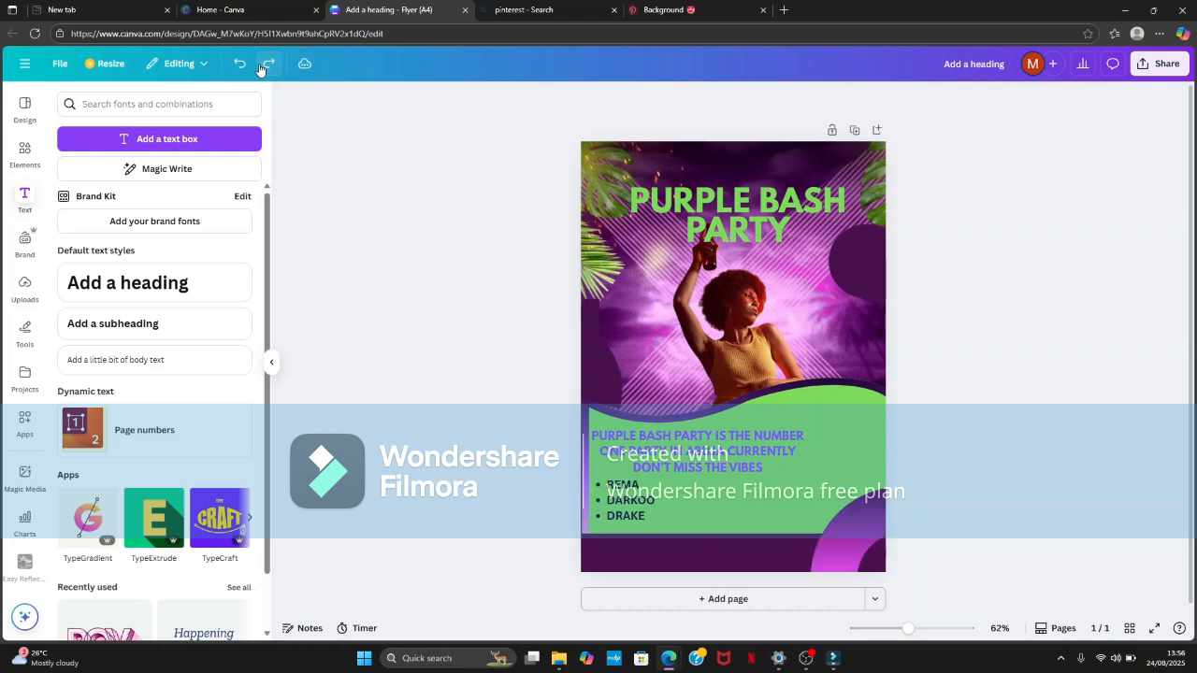
{"action": "left_click", "coordinate": [261, 69]}
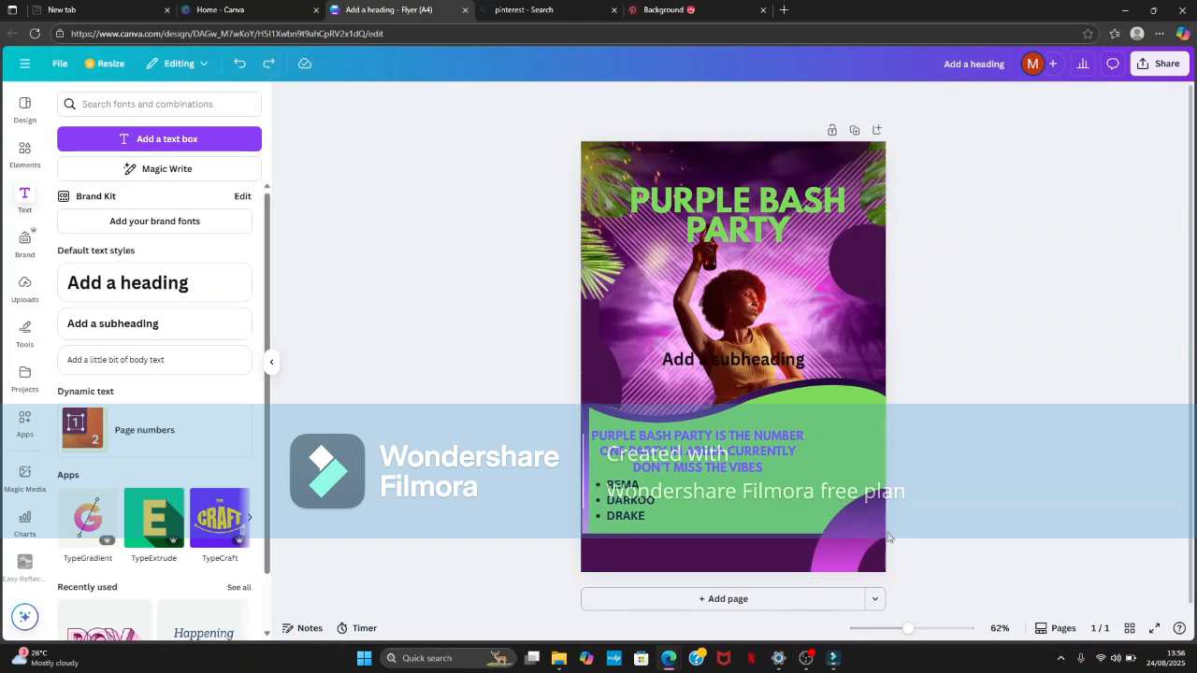
- Redo adding the YouTube play icon, recolouring it red and placing it small at the left end of the bottom band
{"action": "left_click", "coordinate": [874, 539]}
{"action": "left_click", "coordinate": [988, 184]}
{"action": "left_click", "coordinate": [263, 68]}
{"action": "left_click", "coordinate": [263, 68]}
{"action": "left_click", "coordinate": [263, 68]}
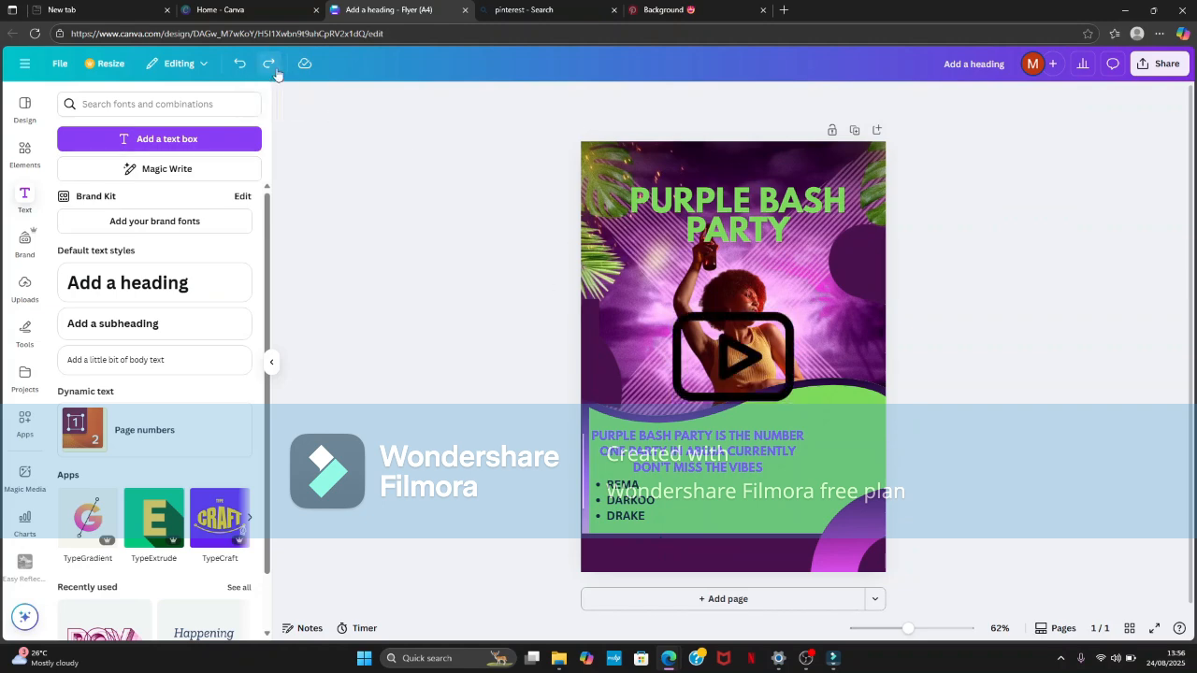
{"action": "left_click", "coordinate": [271, 68]}
{"action": "left_click", "coordinate": [270, 66]}
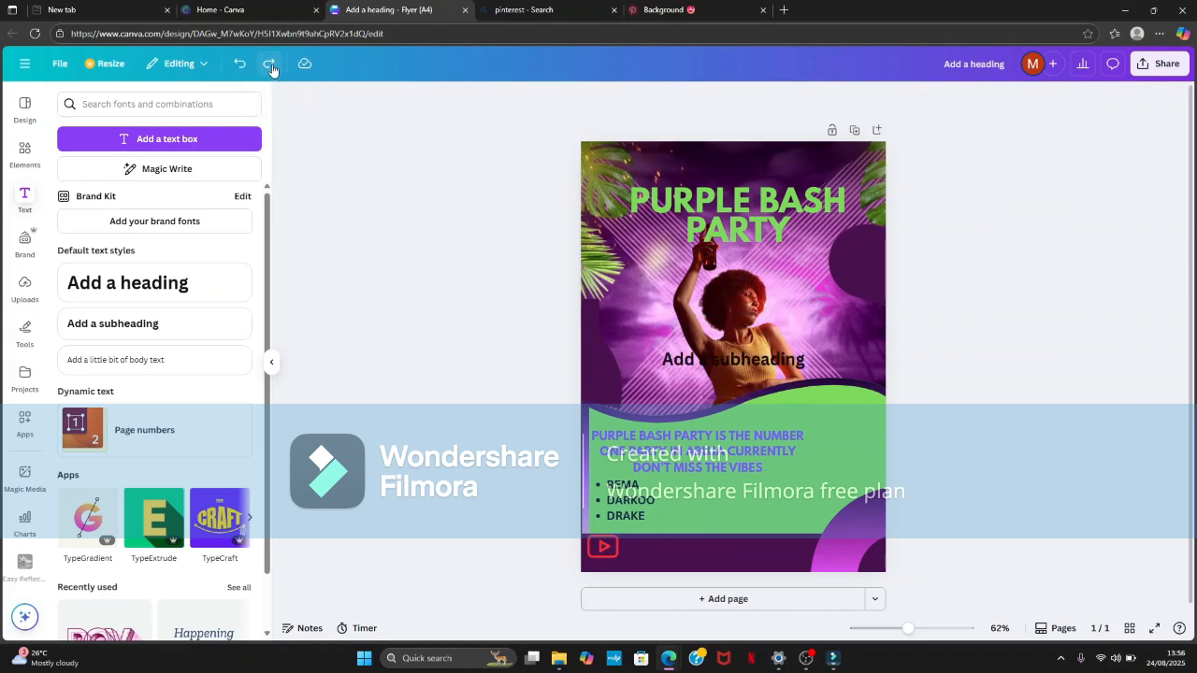
{"action": "left_click", "coordinate": [271, 66]}
{"action": "left_click", "coordinate": [272, 71]}
{"action": "left_click", "coordinate": [271, 71]}
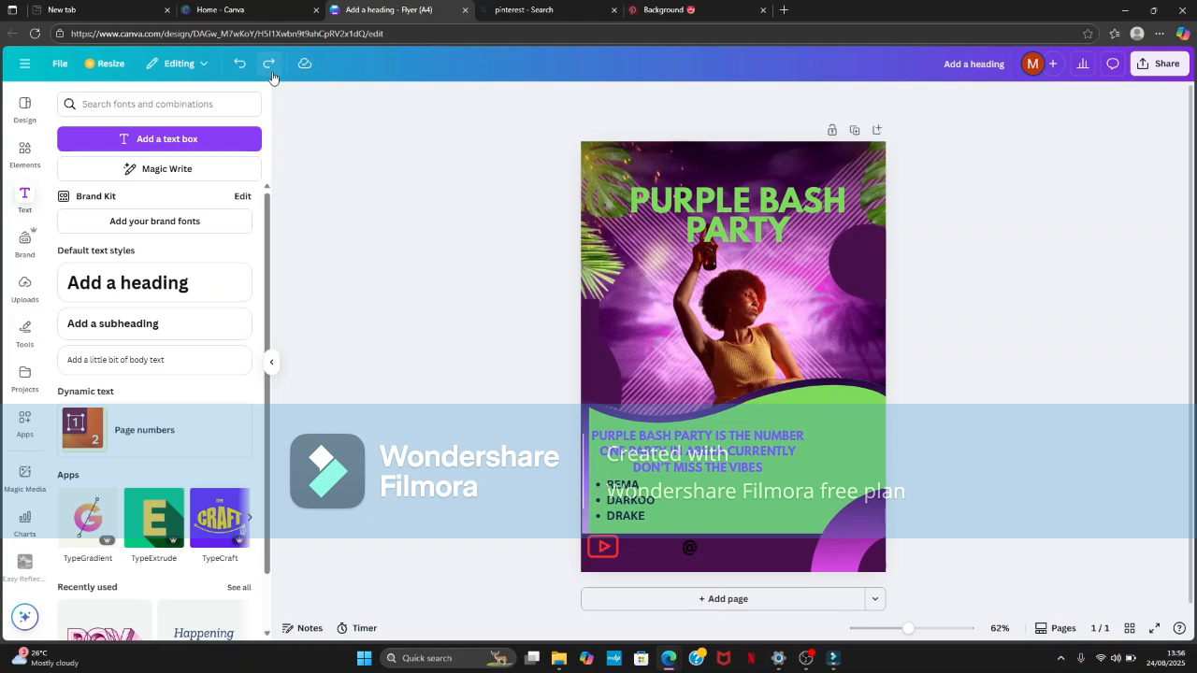
{"action": "left_click", "coordinate": [271, 71]}
{"action": "left_click", "coordinate": [271, 71]}
{"action": "left_click", "coordinate": [271, 71]}
{"action": "left_click", "coordinate": [271, 71]}
{"action": "left_click", "coordinate": [271, 71]}
{"action": "left_click", "coordinate": [271, 71]}
{"action": "left_click", "coordinate": [271, 71]}
{"action": "left_click", "coordinate": [271, 71]}
- Redo adding the Instagram icon after the handle on the bottom band, recolouring it purple and shrinking it
{"action": "left_click", "coordinate": [271, 73]}
{"action": "left_click", "coordinate": [271, 73]}
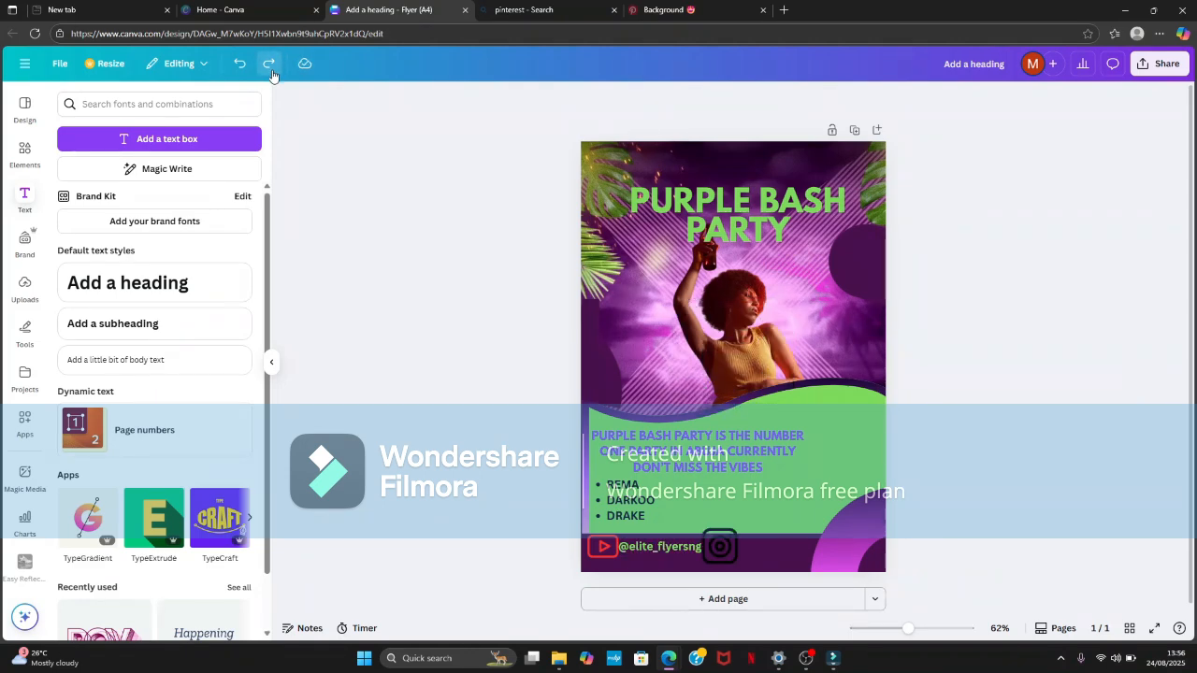
{"action": "left_click", "coordinate": [271, 73]}
{"action": "left_click", "coordinate": [271, 73]}
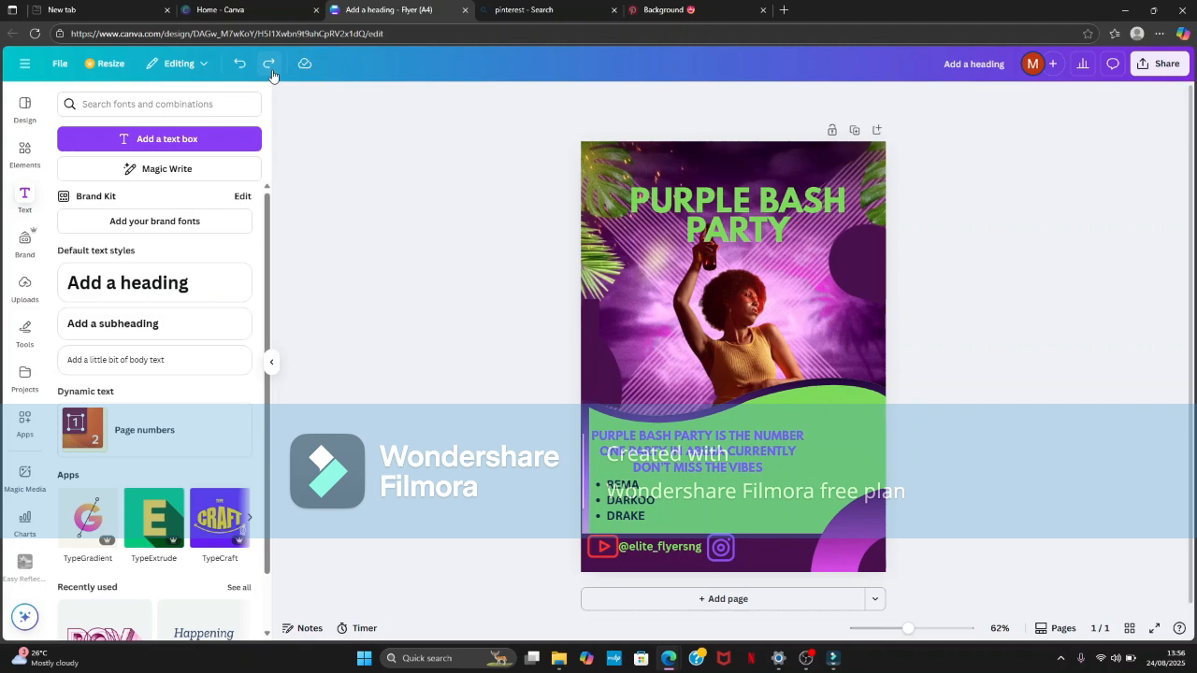
{"action": "left_click", "coordinate": [271, 73]}
{"action": "left_click", "coordinate": [271, 73]}
{"action": "left_click", "coordinate": [271, 72]}
{"action": "left_click", "coordinate": [271, 73]}
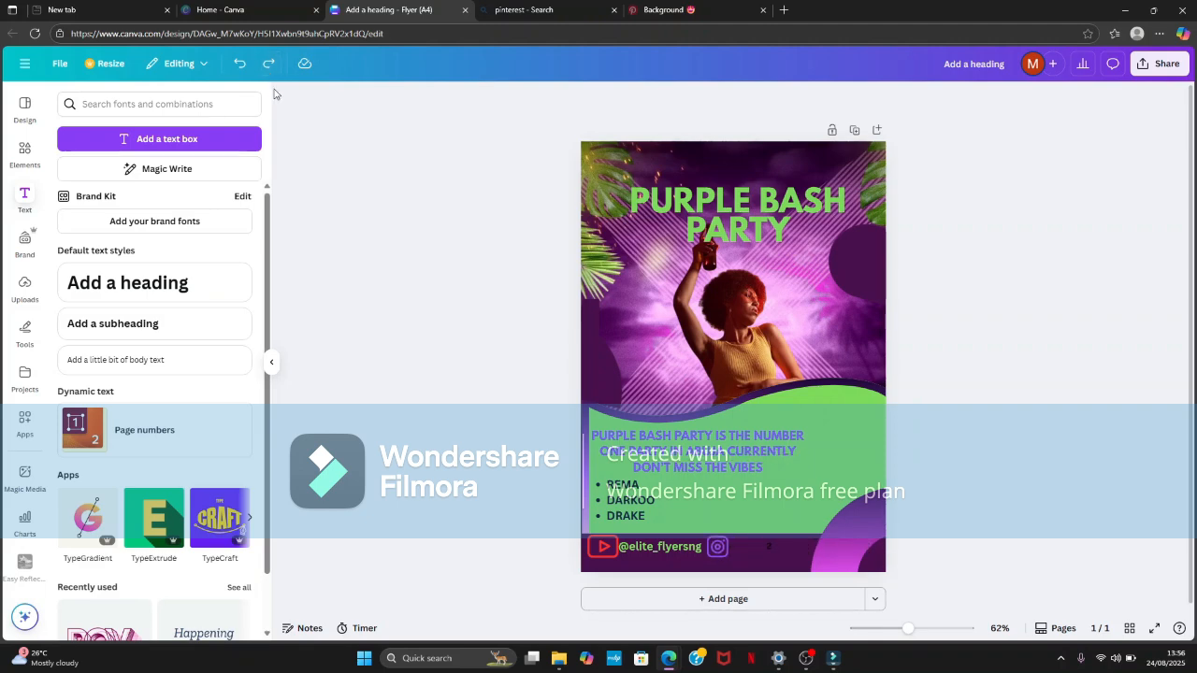
{"action": "left_click", "coordinate": [270, 67]}
{"action": "left_click", "coordinate": [268, 67]}
{"action": "left_click", "coordinate": [268, 67]}
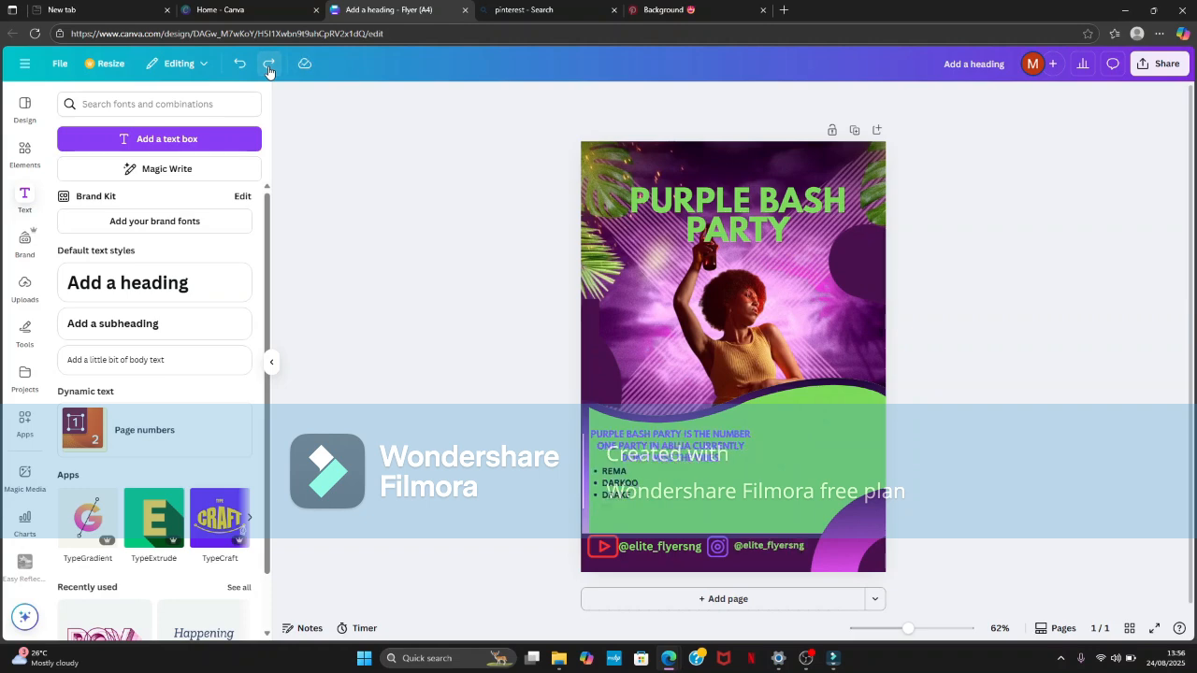
- Redo enlarging, widening and repositioning the text block with the party paragraph and artist list on the green wave
{"action": "left_click", "coordinate": [268, 68]}
{"action": "left_click", "coordinate": [268, 67]}
{"action": "left_click", "coordinate": [269, 68]}
{"action": "left_click", "coordinate": [268, 67]}
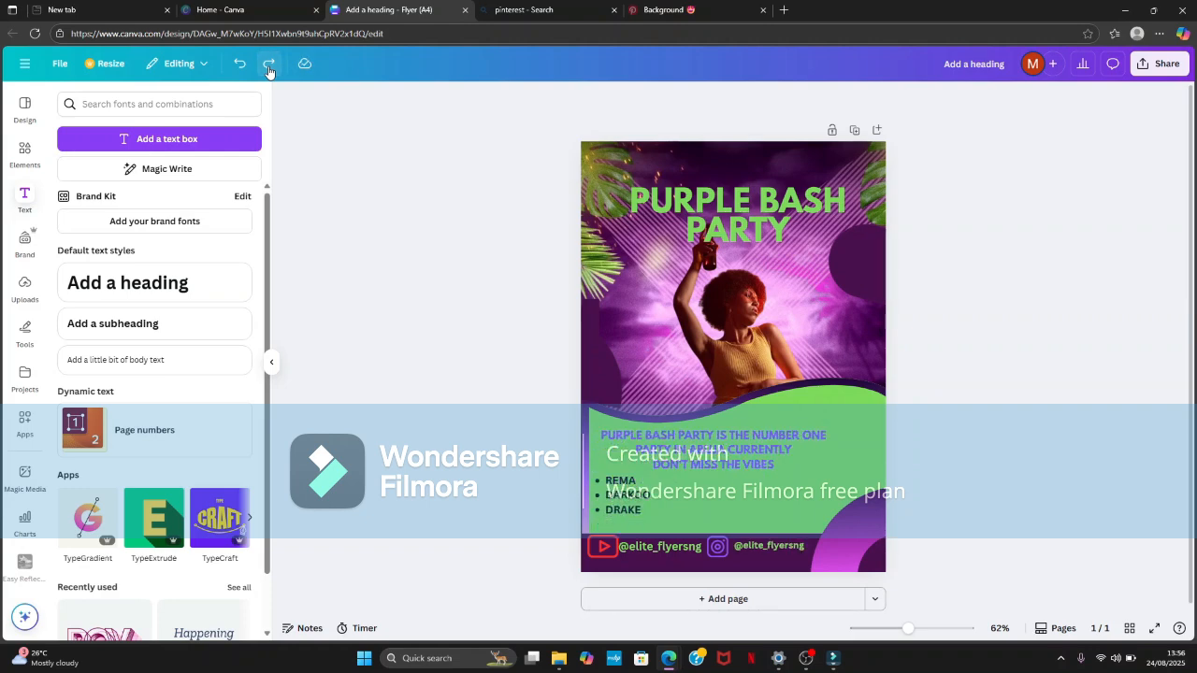
{"action": "left_click", "coordinate": [268, 67]}
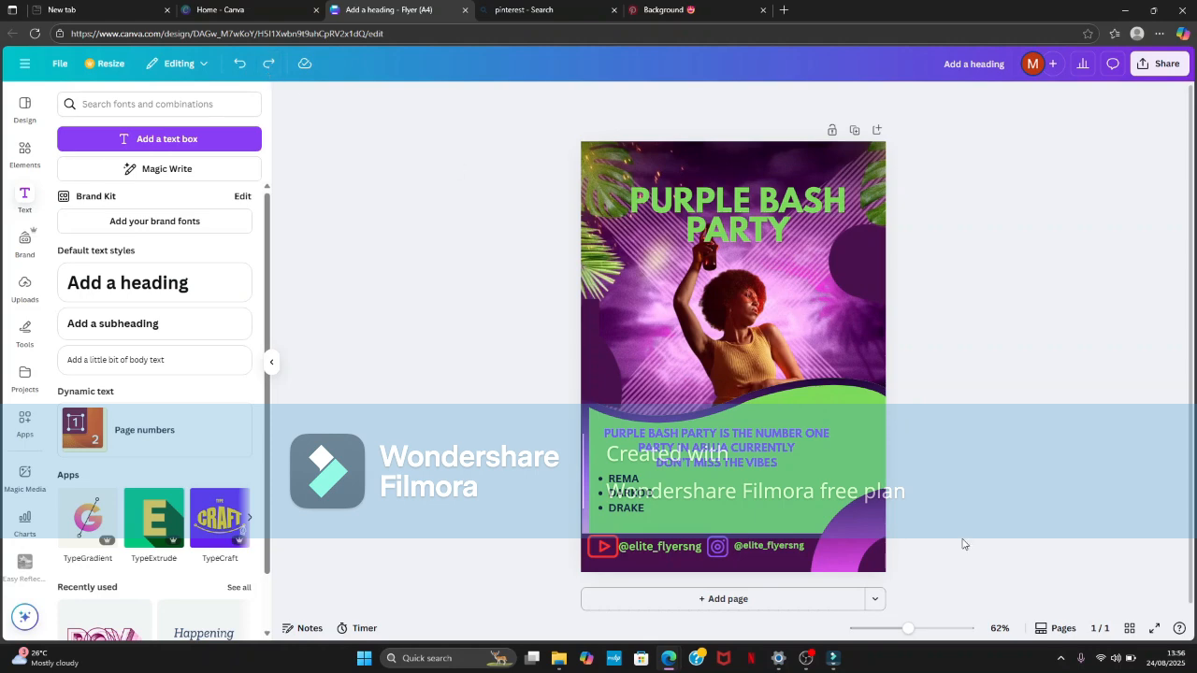
- Redo adding a "CONTACT US :" line with the phone number below the artist list and widening the text block
{"action": "left_click", "coordinate": [832, 477]}
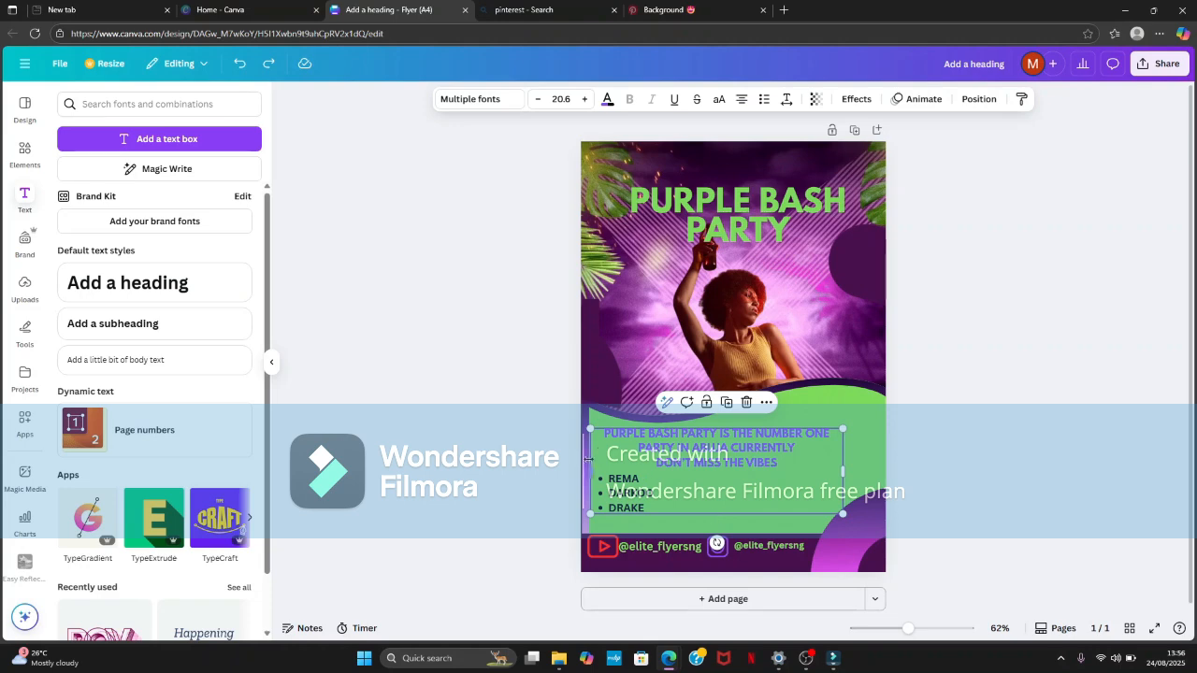
{"action": "left_click", "coordinate": [269, 65]}
{"action": "left_click", "coordinate": [268, 65]}
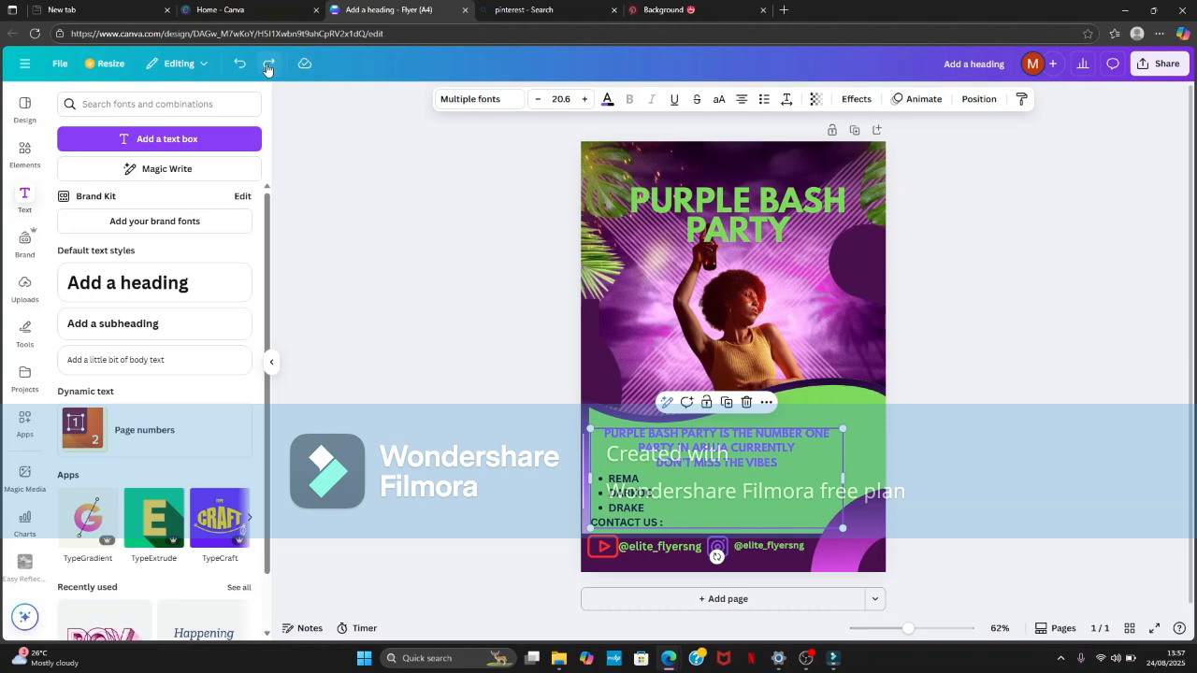
{"action": "left_click", "coordinate": [268, 65]}
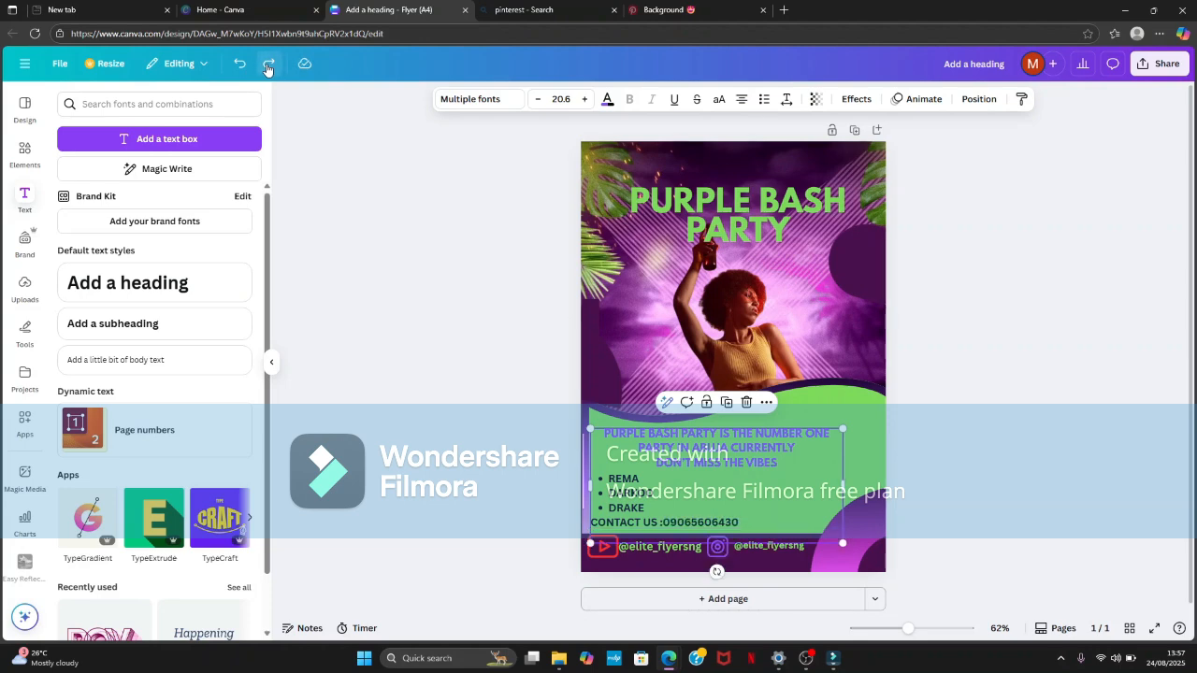
{"action": "left_click", "coordinate": [268, 66]}
{"action": "left_click", "coordinate": [269, 65]}
{"action": "left_click", "coordinate": [268, 66]}
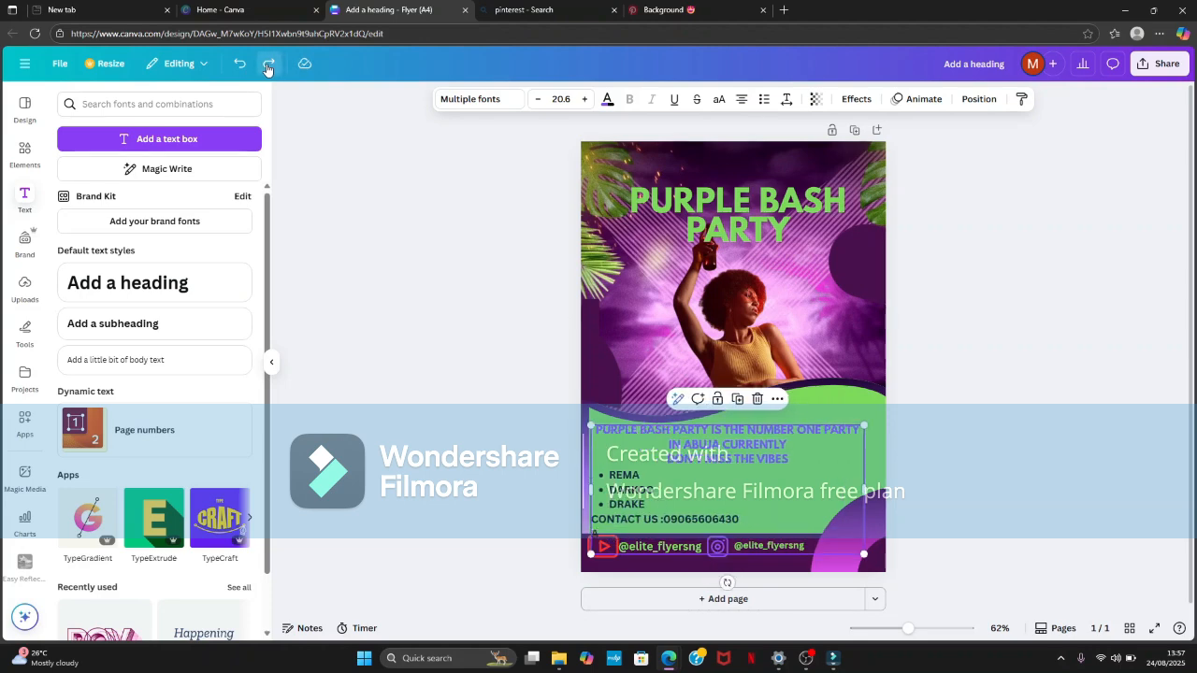
- Redo adding an "ADDRESS:" line with the venue's street address under the contact line and reducing its font size
{"action": "left_click", "coordinate": [269, 65]}
{"action": "left_click", "coordinate": [268, 65]}
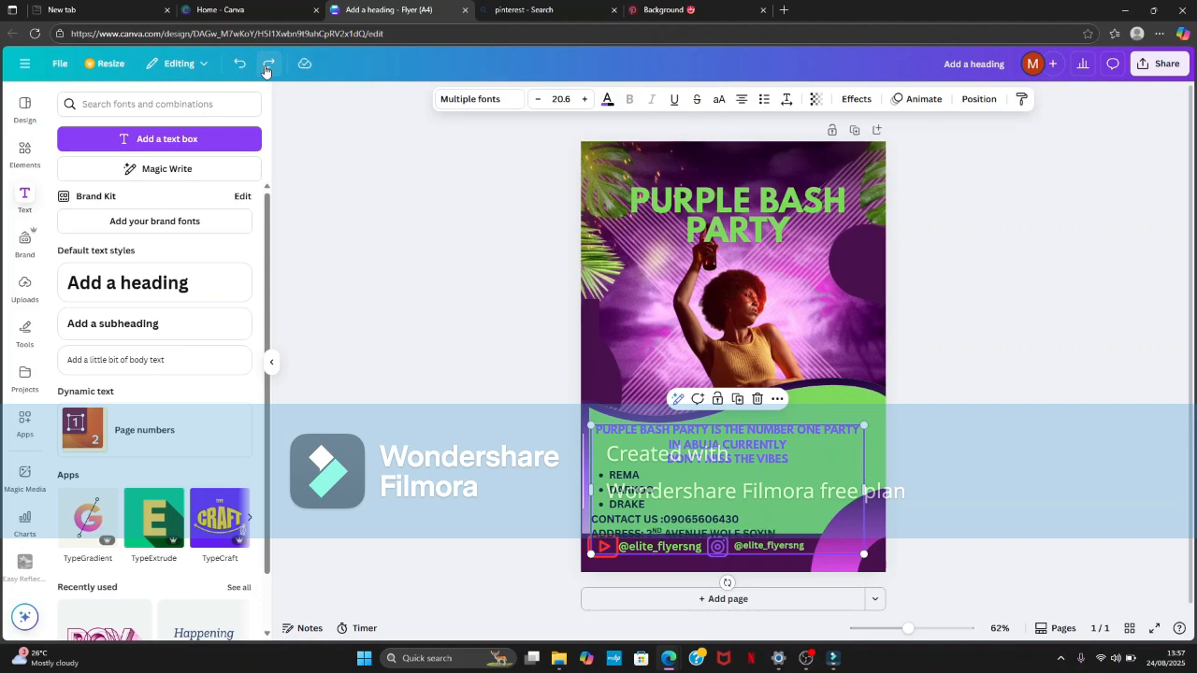
{"action": "left_click", "coordinate": [267, 65]}
{"action": "left_click", "coordinate": [268, 65]}
{"action": "left_click", "coordinate": [267, 65]}
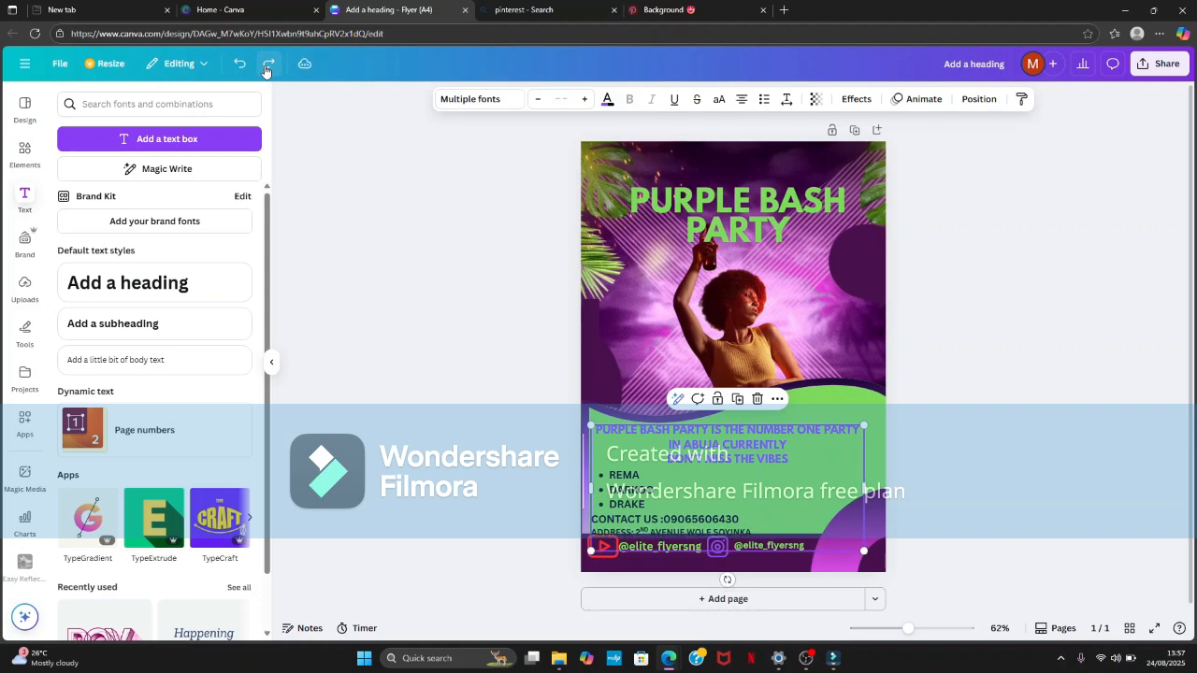
- Redo moving the text block and the green and purple waves up above the social media band
{"action": "left_click", "coordinate": [266, 67]}
{"action": "left_click", "coordinate": [268, 67]}
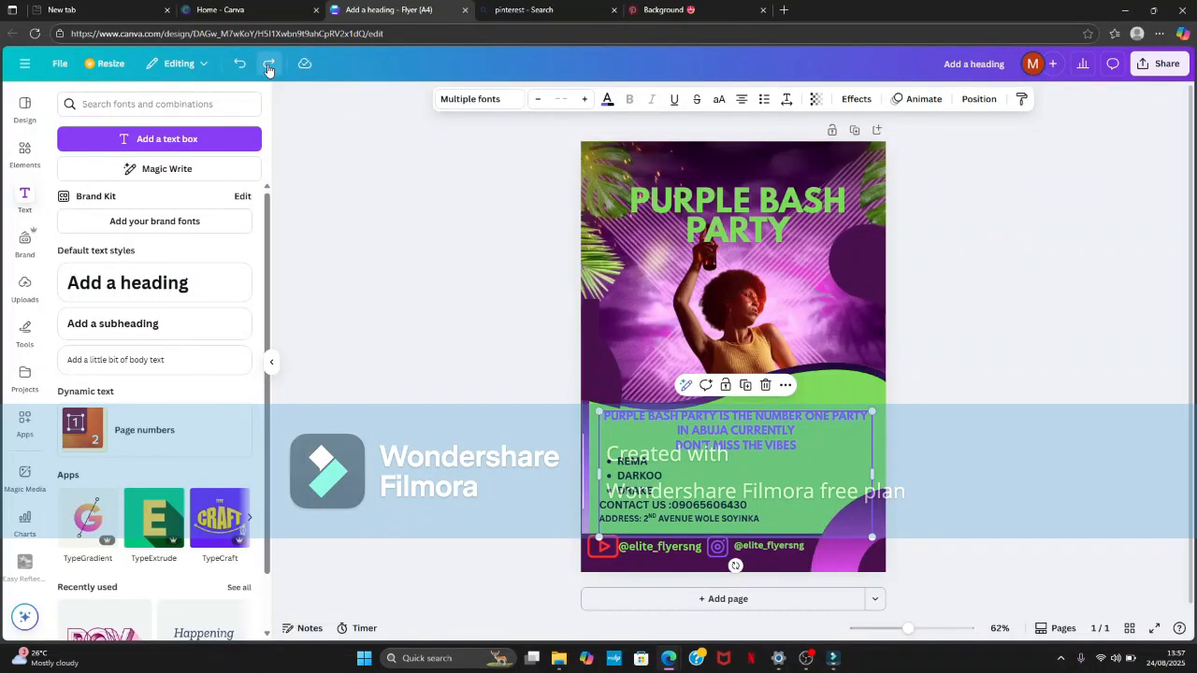
{"action": "left_click", "coordinate": [268, 67]}
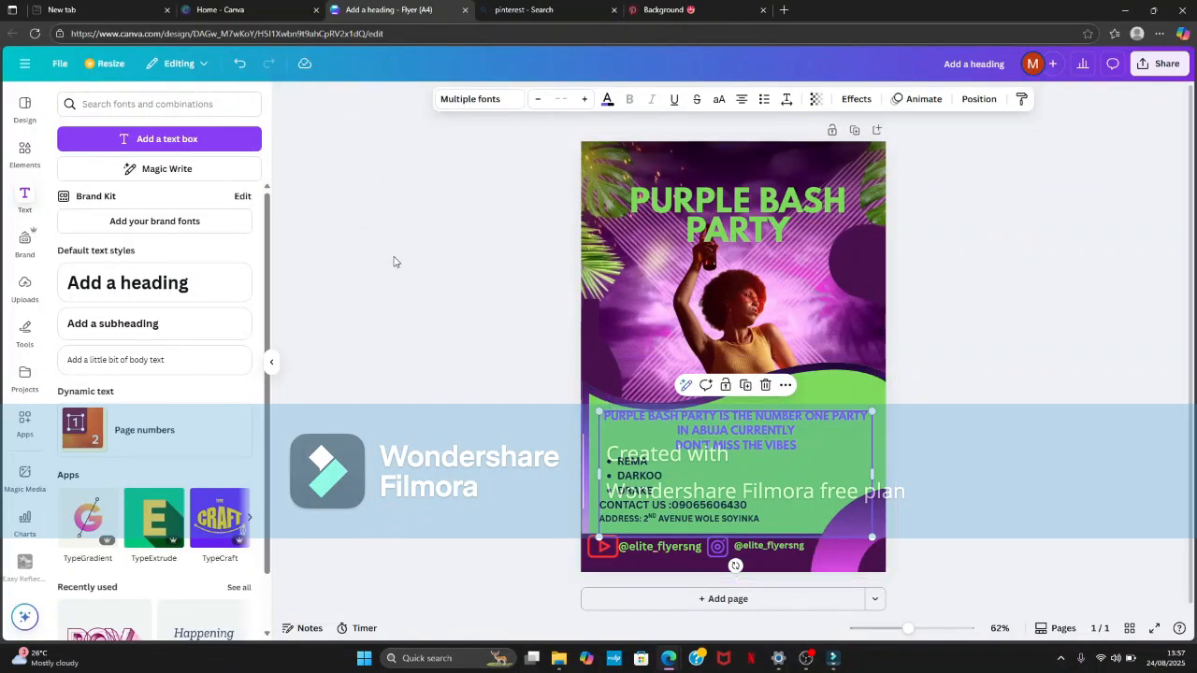
- Move the cut-out photo of the dancing woman slightly to the left and deselect it
{"action": "left_click", "coordinate": [673, 295]}
{"action": "left_click_drag", "start_coordinate": [725, 314], "coordinate": [710, 312]}
{"action": "left_click", "coordinate": [511, 337]}
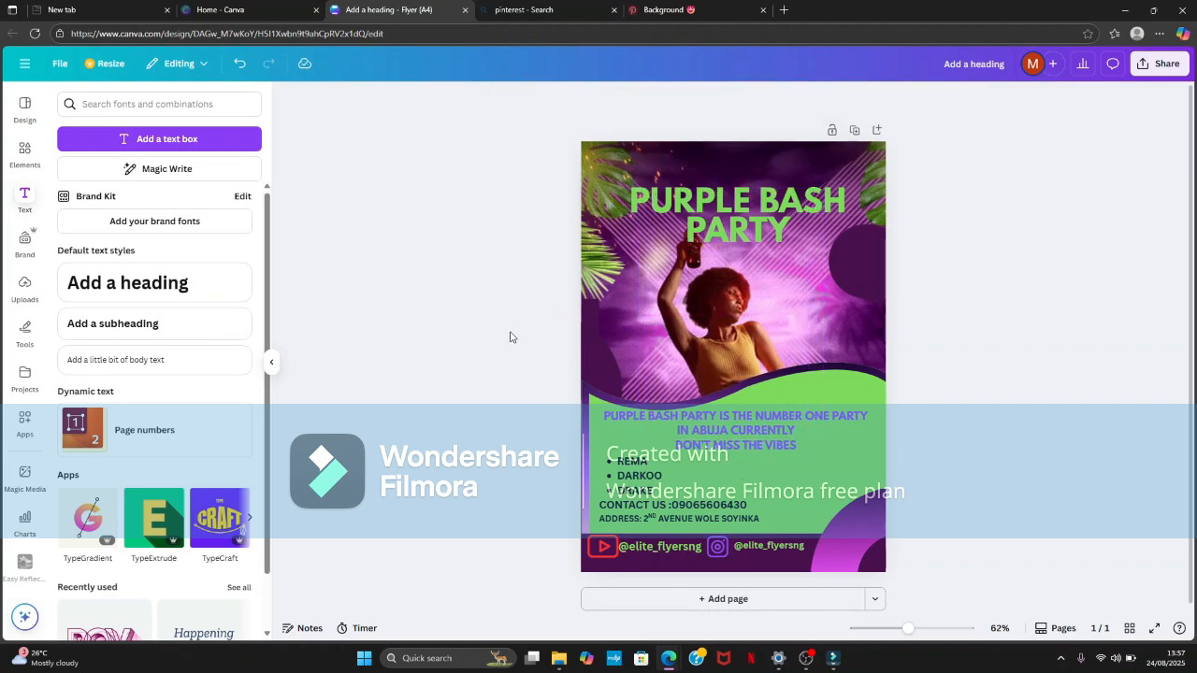